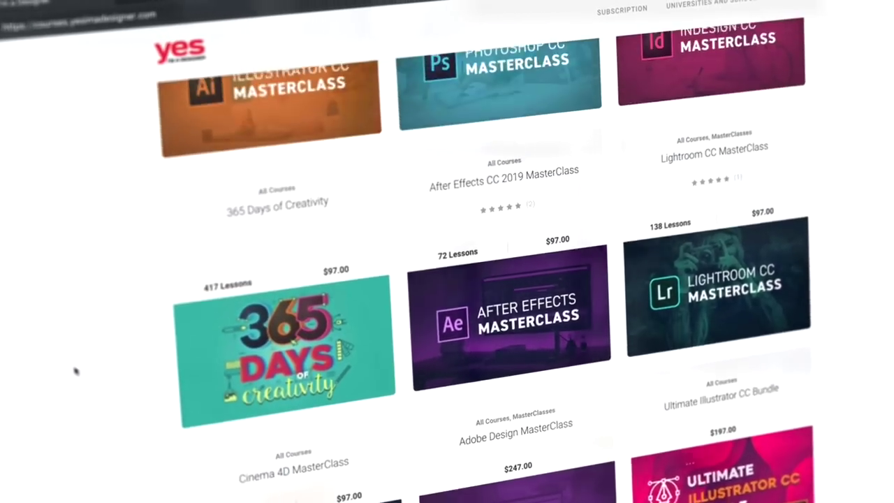
pyautogui.scroll(5, 74, 370)
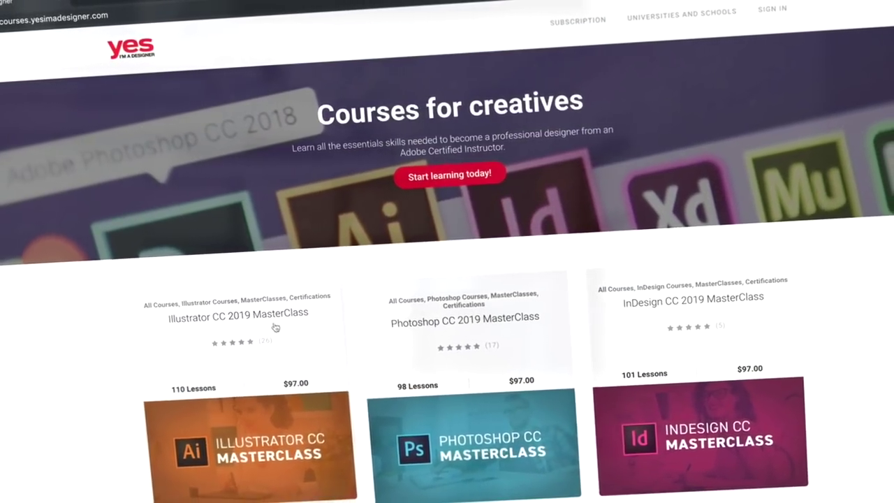
pyautogui.click(423, 320)
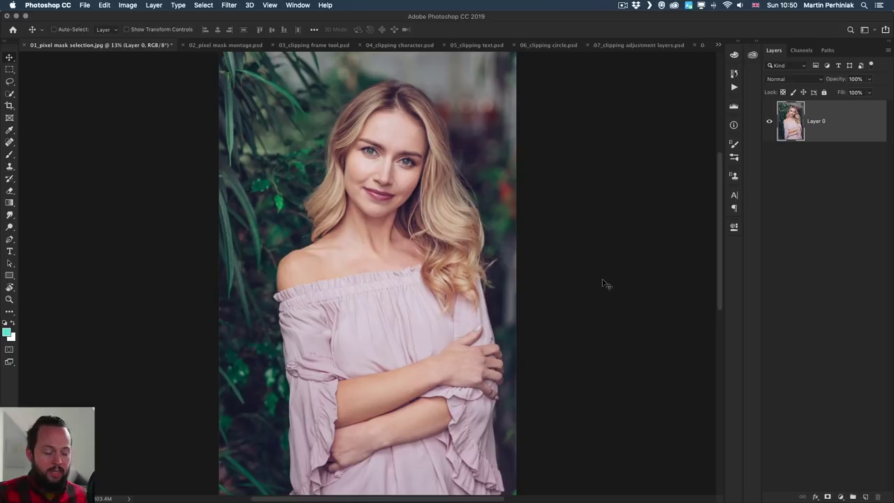
# Try painting turquoise brush strokes inside a rectangular marquee selection beside the woman's face, and undo the strokes and deselect
pyautogui.press('m')
pyautogui.moveTo(246, 84); pyautogui.dragTo(345, 273)
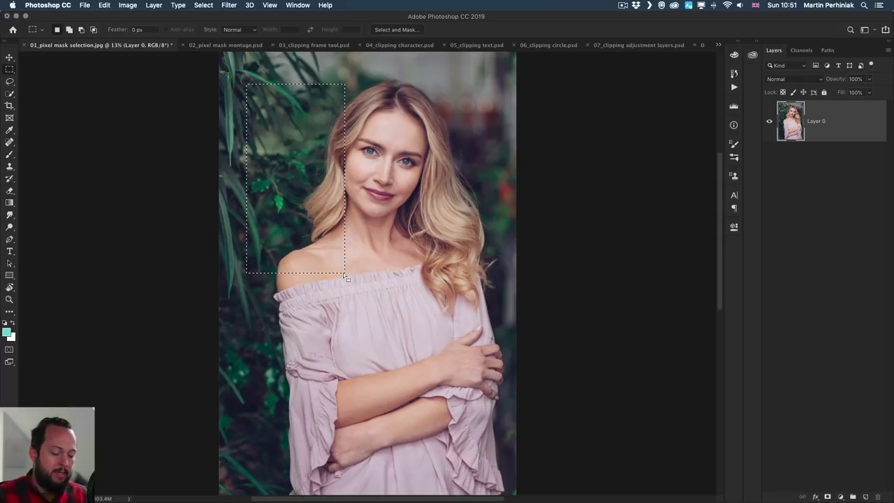
pyautogui.press('b')
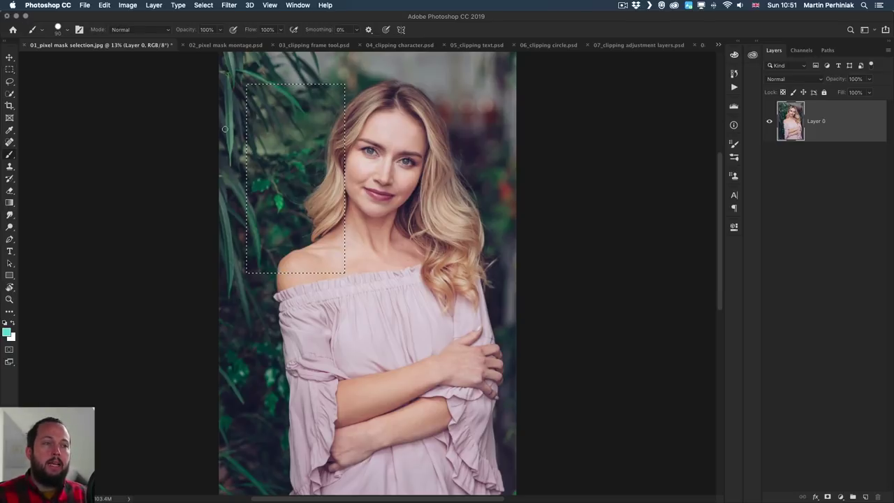
pyautogui.moveTo(225, 129); pyautogui.dragTo(317, 127)
pyautogui.moveTo(221, 204)
pyautogui.mouseDown()
pyautogui.moveTo(272, 209)
pyautogui.moveTo(392, 213)
pyautogui.moveTo(248, 234)
pyautogui.moveTo(309, 263)
pyautogui.mouseUp()
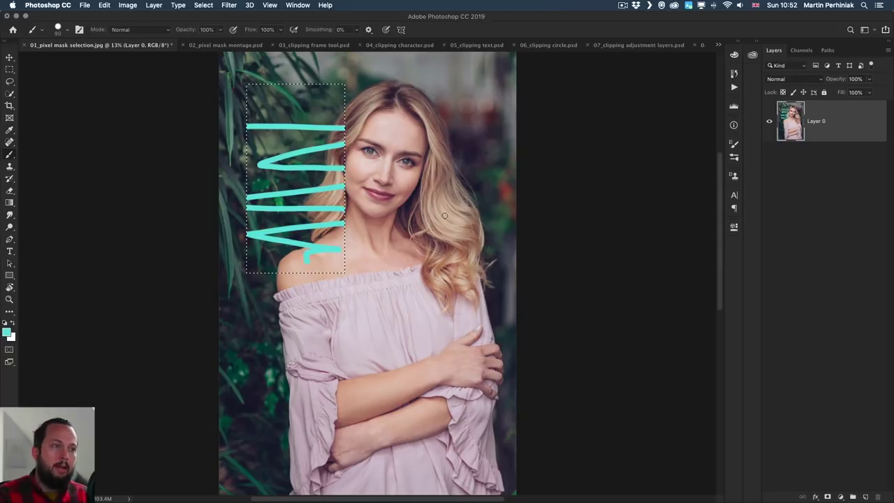
pyautogui.press('super+z')
pyautogui.press('super+d')
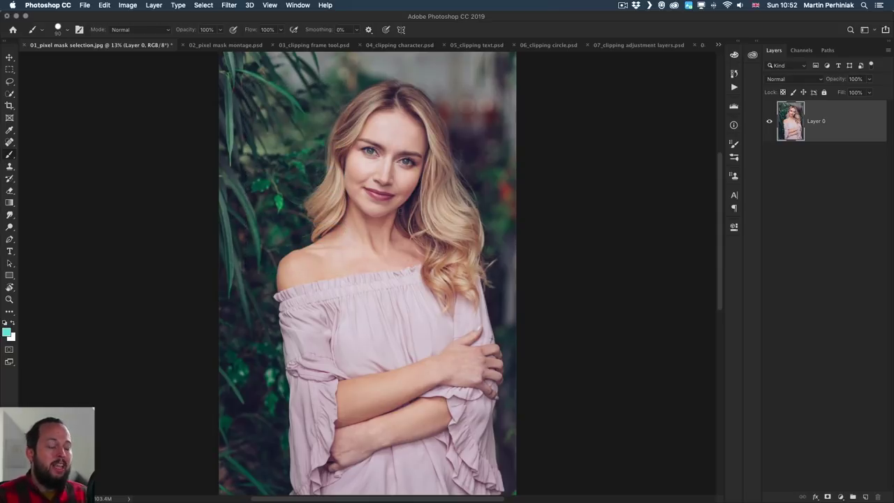
# Select the woman automatically with the Subject command and display the selection as a Quick Mask overlay
pyautogui.press('v')
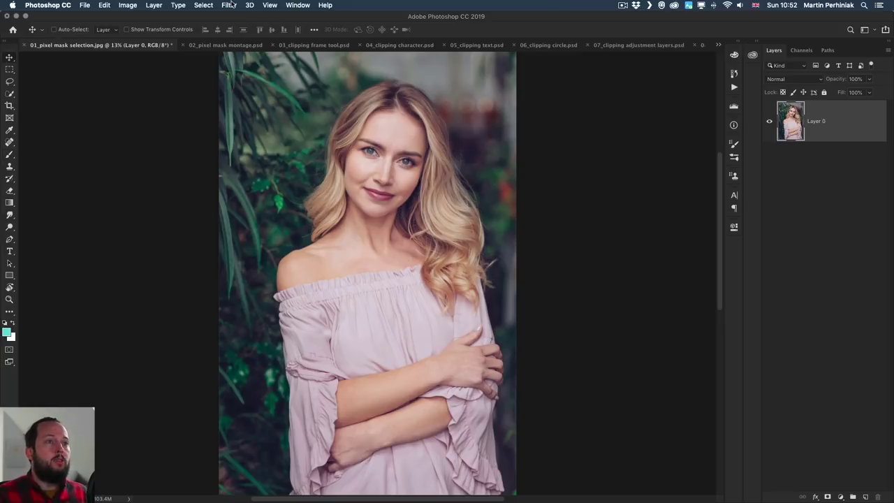
pyautogui.click(204, 5)
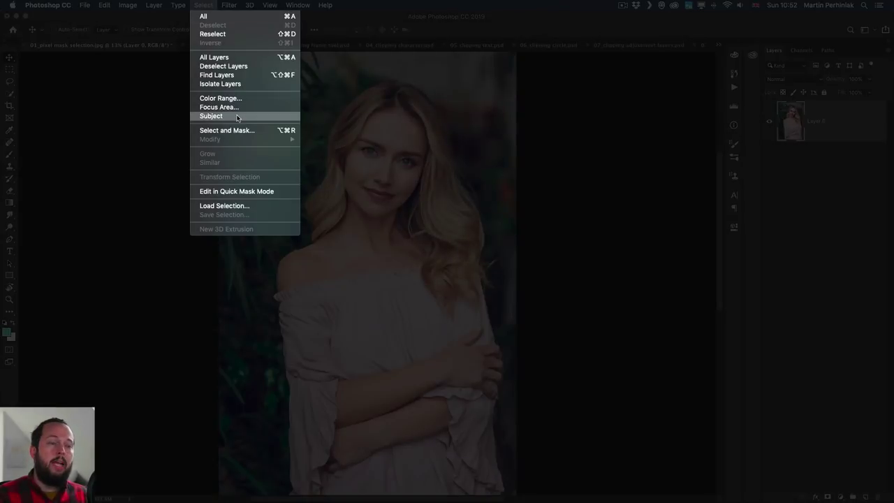
pyautogui.click(238, 118)
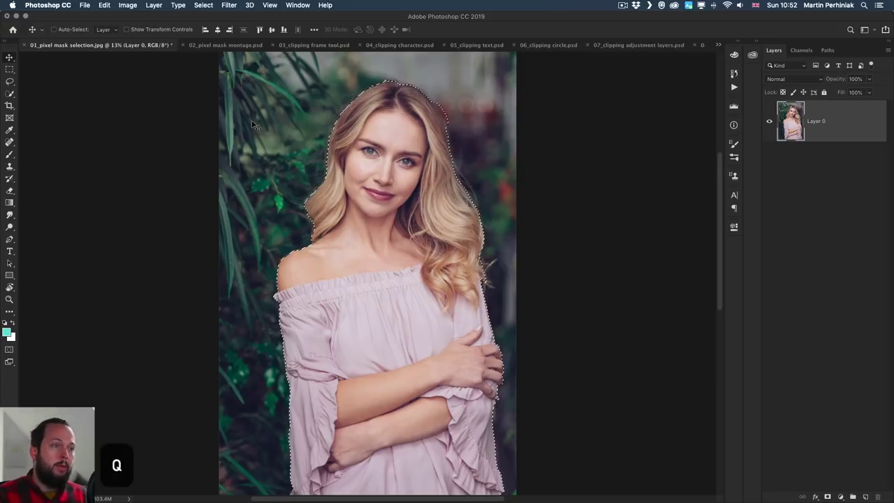
pyautogui.press('q')
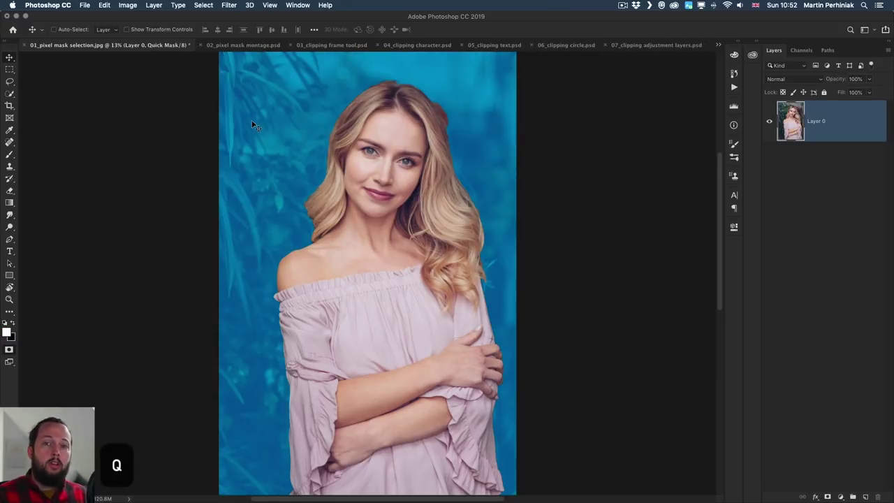
pyautogui.press('z')
pyautogui.moveTo(423, 121); pyautogui.dragTo(467, 123)
pyautogui.moveTo(381, 113); pyautogui.dragTo(386, 144)
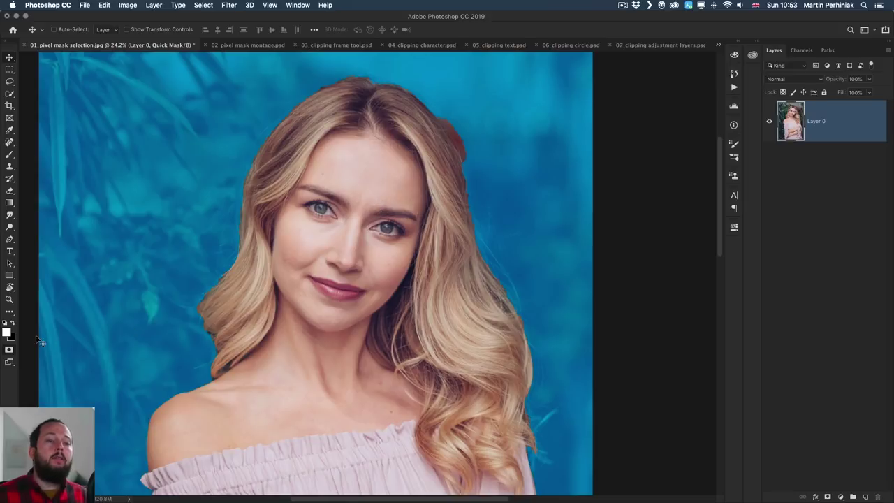
# Review the Quick Mask color and opacity options, accept them as they are and toggle the Quick Mask overlay against the selection outline
pyautogui.click(10, 350)
pyautogui.doubleClick(9, 350)
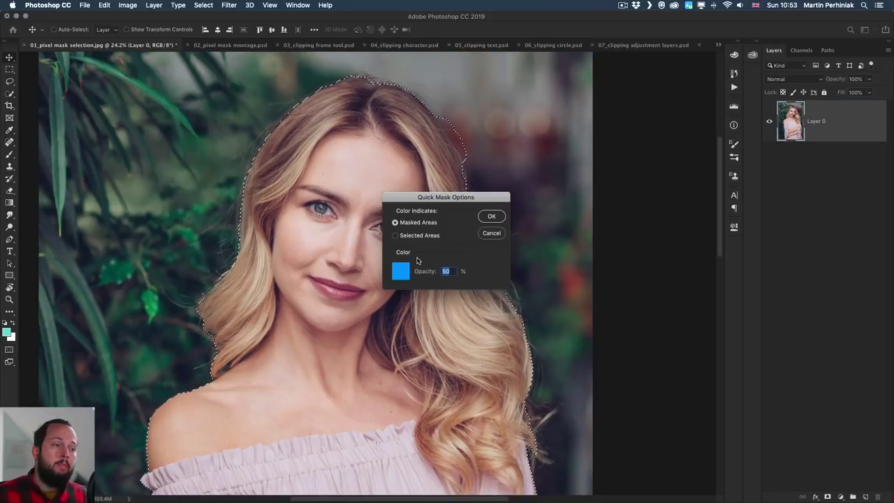
pyautogui.moveTo(440, 201); pyautogui.dragTo(138, 251)
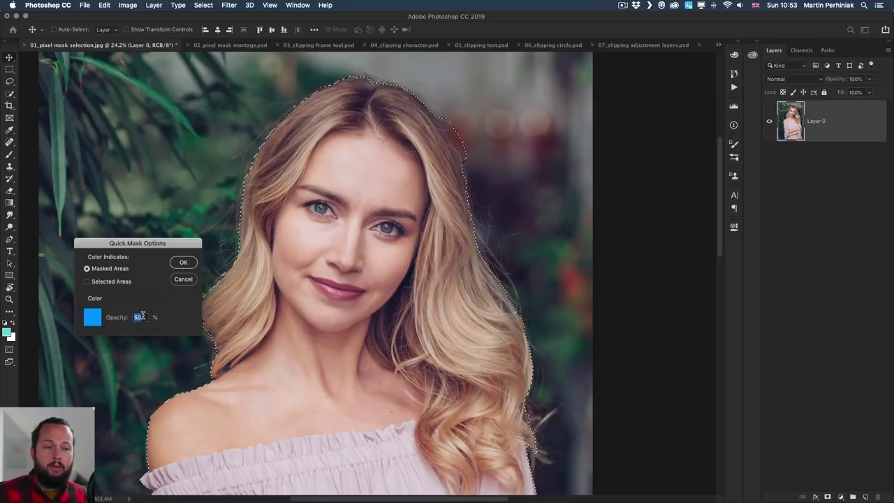
pyautogui.click(183, 265)
pyautogui.press('q')
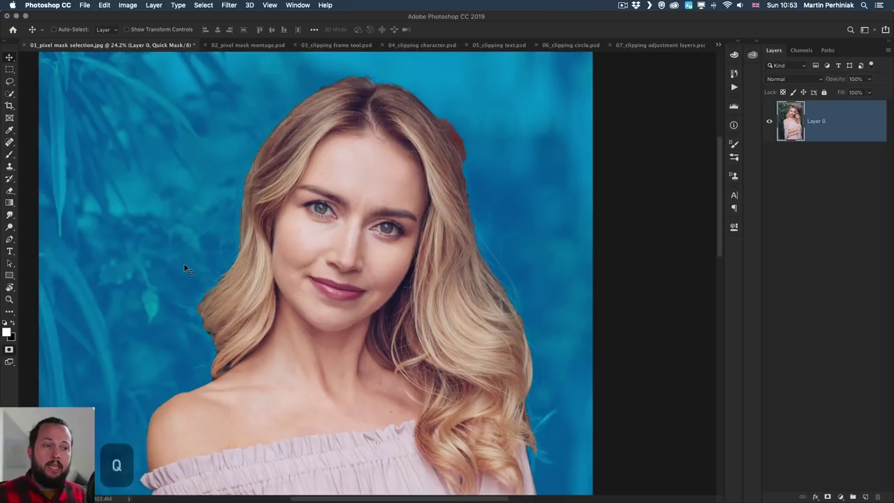
pyautogui.press('q')
pyautogui.press('q')
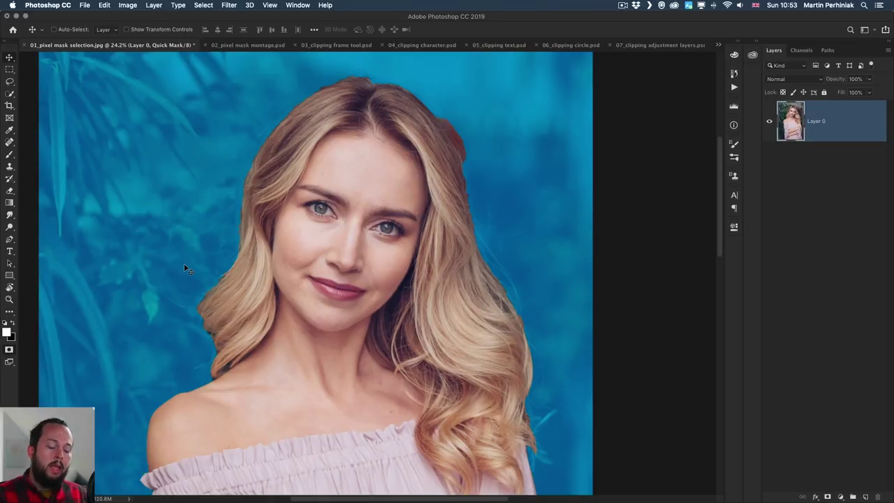
# Paint black on the Quick Mask with the Brush to remove the excess reddish background patch beside the hair near the forehead
pyautogui.press('b')
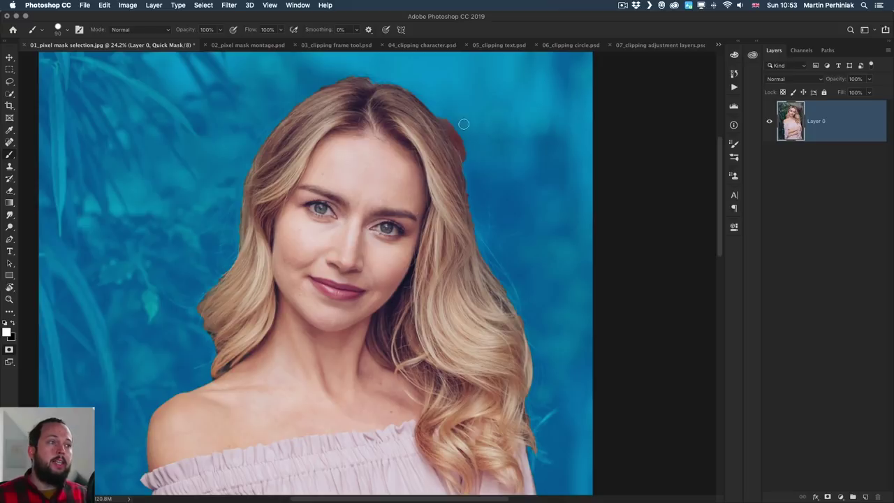
pyautogui.press('x')
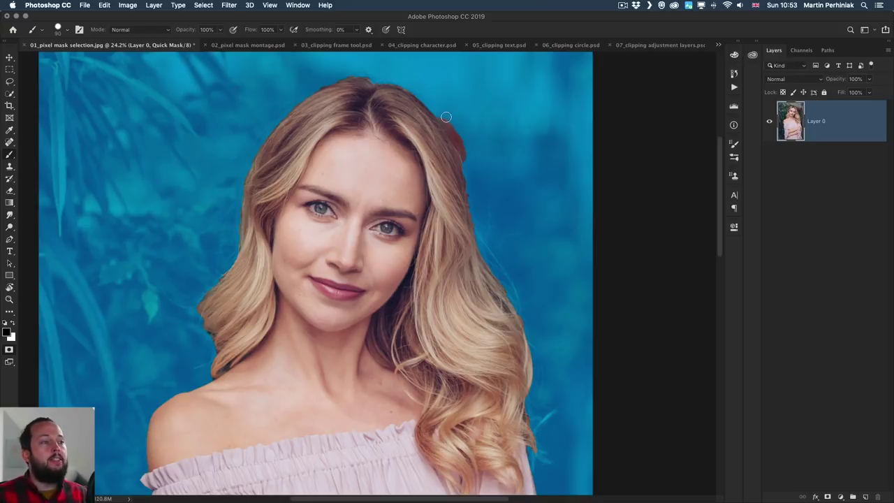
pyautogui.moveTo(449, 122); pyautogui.dragTo(472, 169)
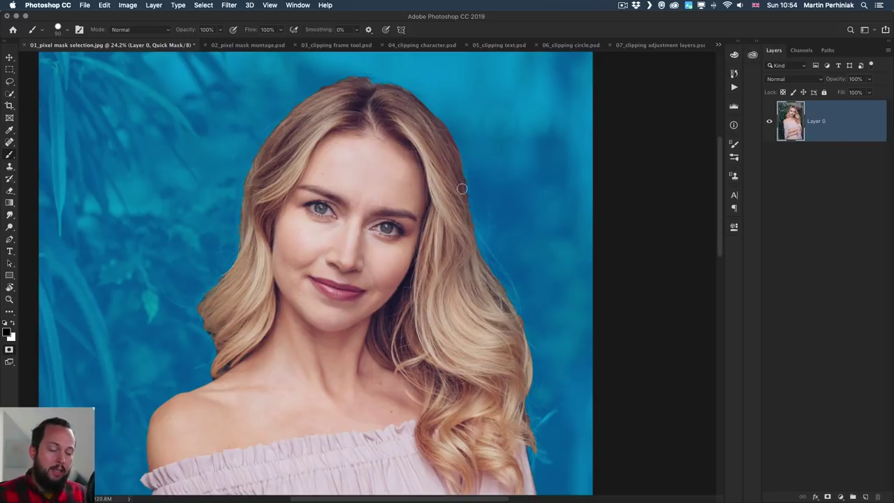
# Paint white on the Quick Mask with a size 45 brush along the bare shoulder's outer edge to add it to the selection
pyautogui.scroll(-5, 253, 328)
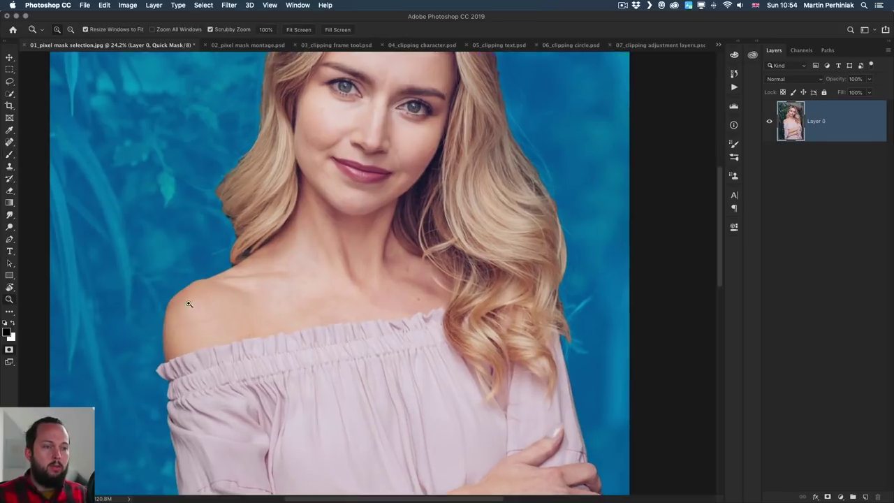
pyautogui.scroll(5, 183, 299)
pyautogui.scroll(3, 153, 380)
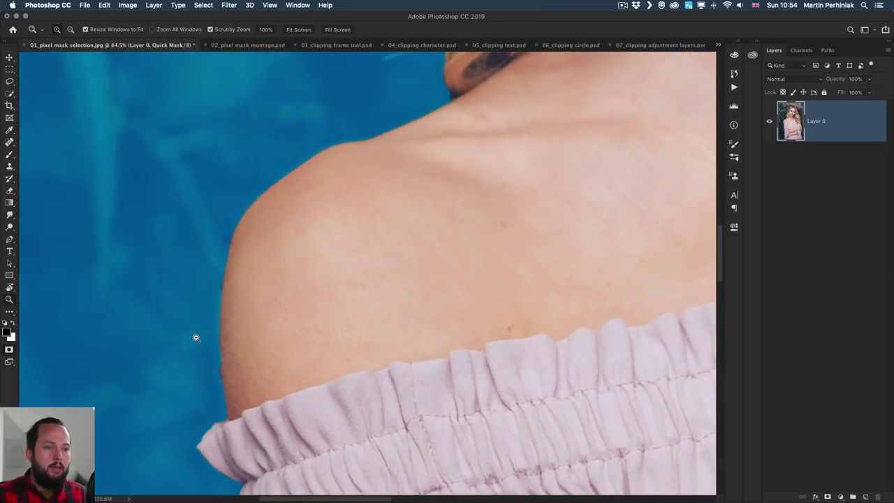
pyautogui.press('[')
pyautogui.press('[')
pyautogui.press('[')
pyautogui.press('[')
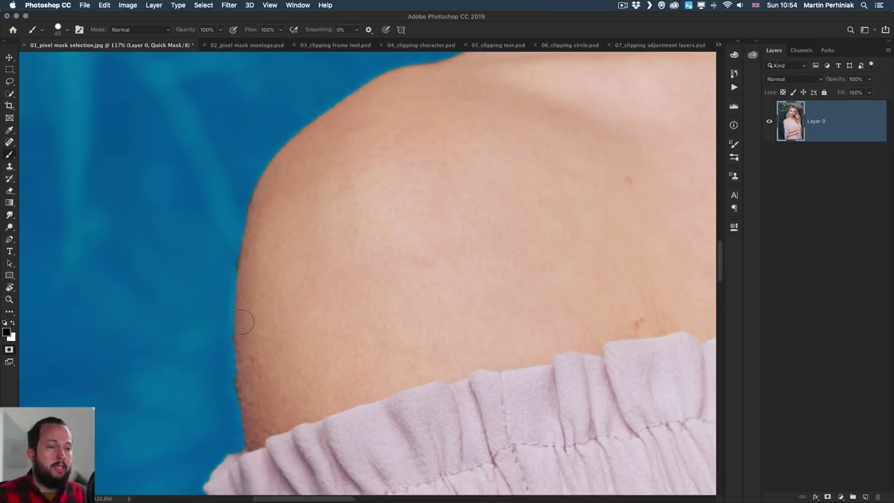
pyautogui.press('x')
pyautogui.press('x')
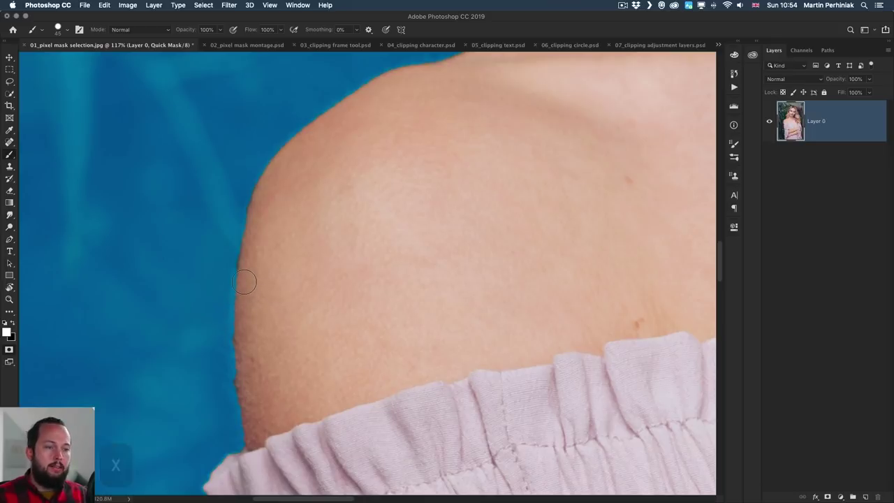
pyautogui.moveTo(245, 284); pyautogui.dragTo(256, 445)
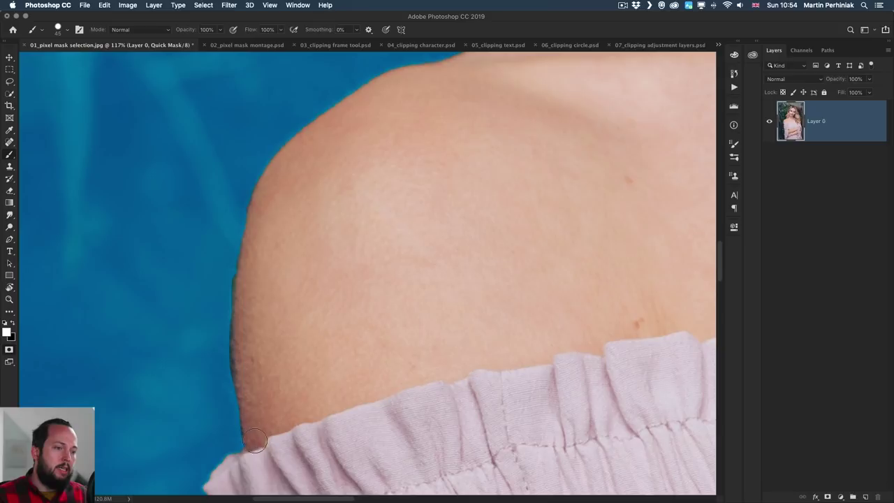
pyautogui.moveTo(252, 243)
pyautogui.mouseDown()
pyautogui.moveTo(266, 192)
pyautogui.moveTo(292, 165)
pyautogui.mouseUp()
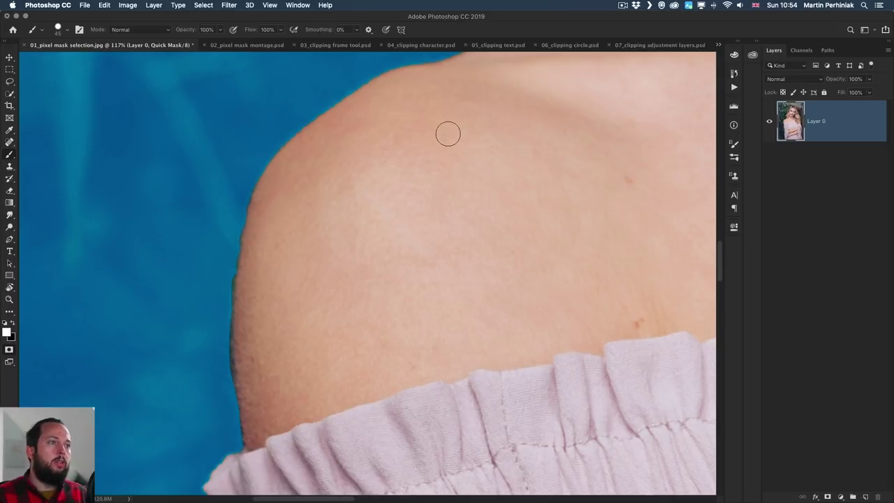
pyautogui.press('x')
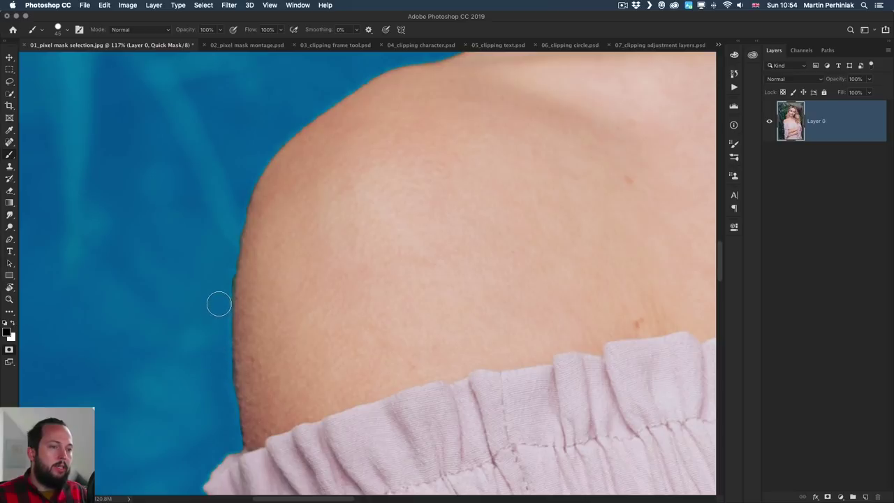
# Examine the Quick Mask edge around the shoulder and the woman's long hair, and the masked portrait as a whole
pyautogui.scroll(-5, 417, 293)
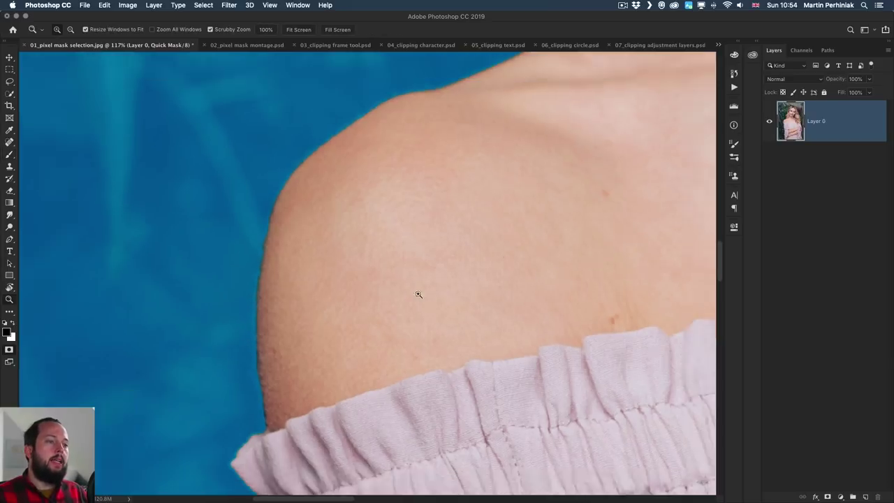
pyautogui.moveTo(373, 294); pyautogui.dragTo(391, 335)
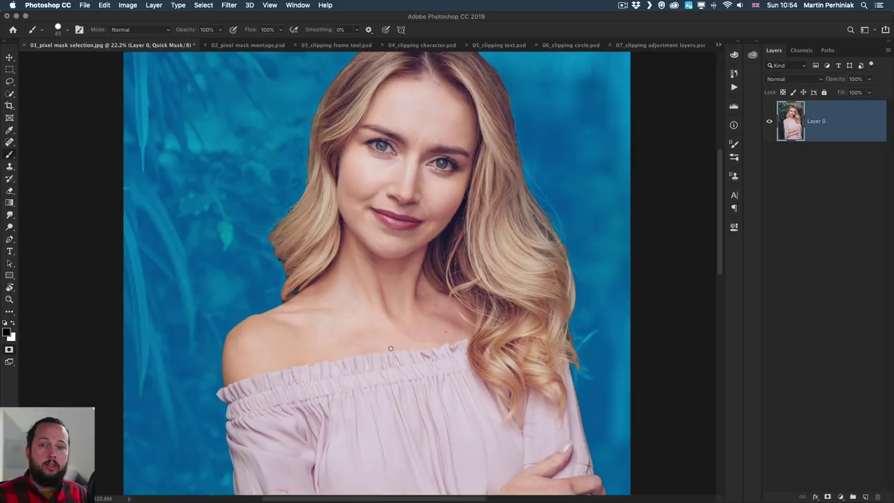
pyautogui.press('z')
pyautogui.moveTo(489, 283)
pyautogui.mouseDown()
pyautogui.moveTo(479, 283)
pyautogui.moveTo(489, 283)
pyautogui.mouseUp()
pyautogui.press('b')
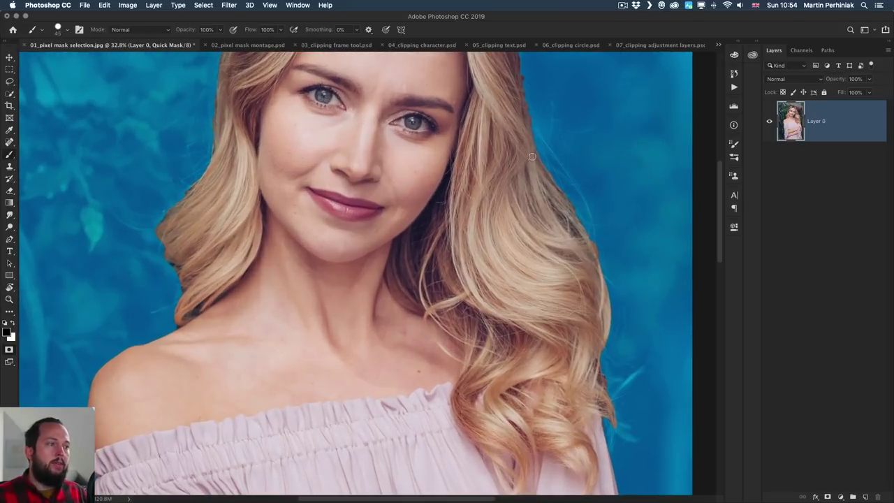
pyautogui.moveTo(508, 163); pyautogui.dragTo(487, 279)
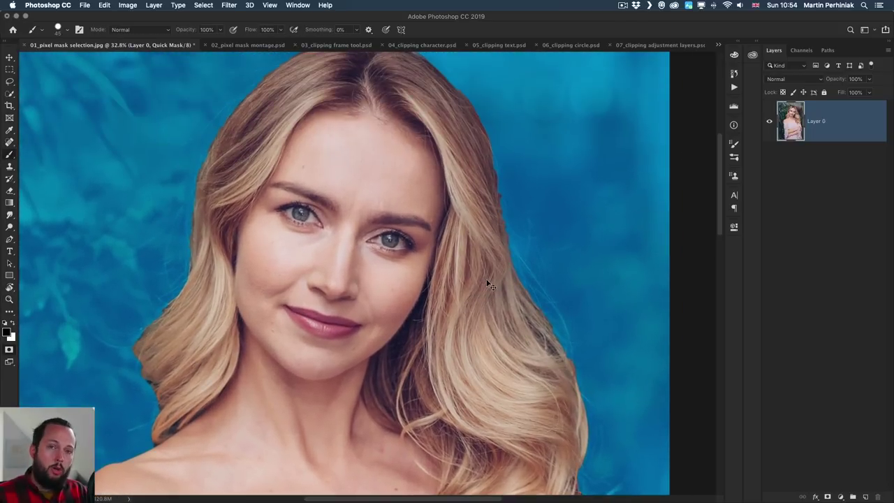
pyautogui.press('super+minus')
pyautogui.press('super+minus')
pyautogui.press('super+minus')
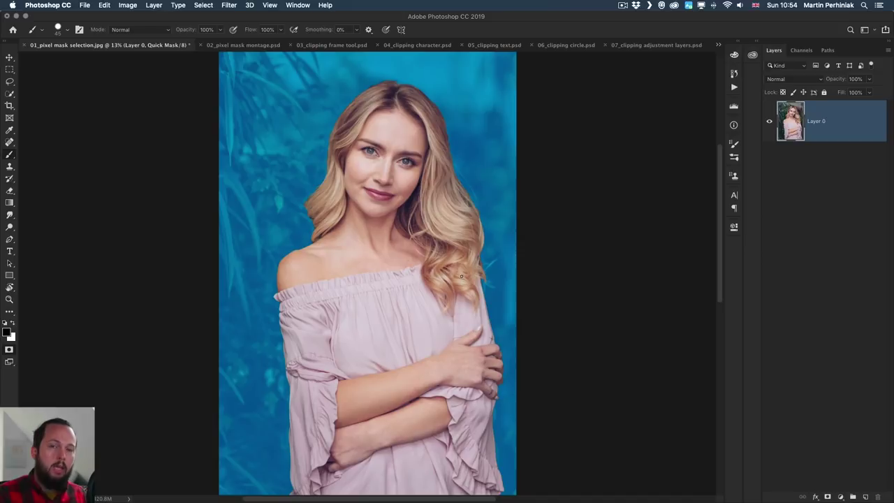
# Turn the Quick Mask back into a selection and add it to Layer 0 as a layer mask
pyautogui.press('q')
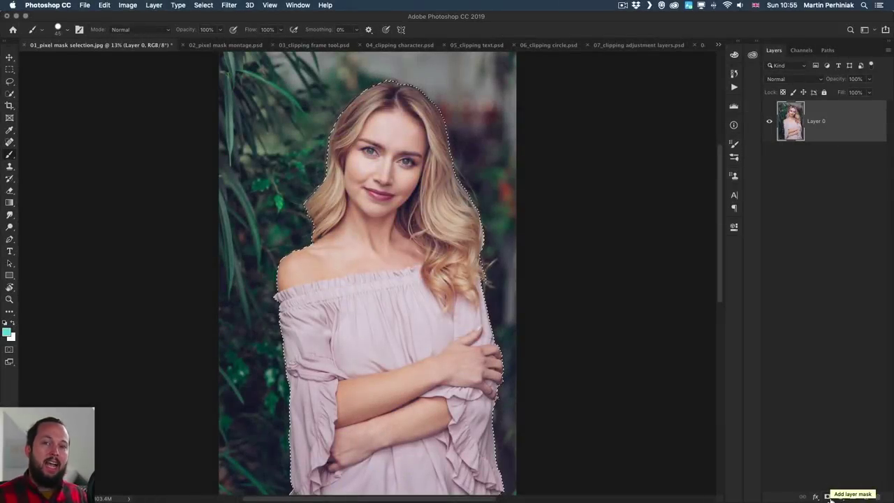
pyautogui.click(828, 497)
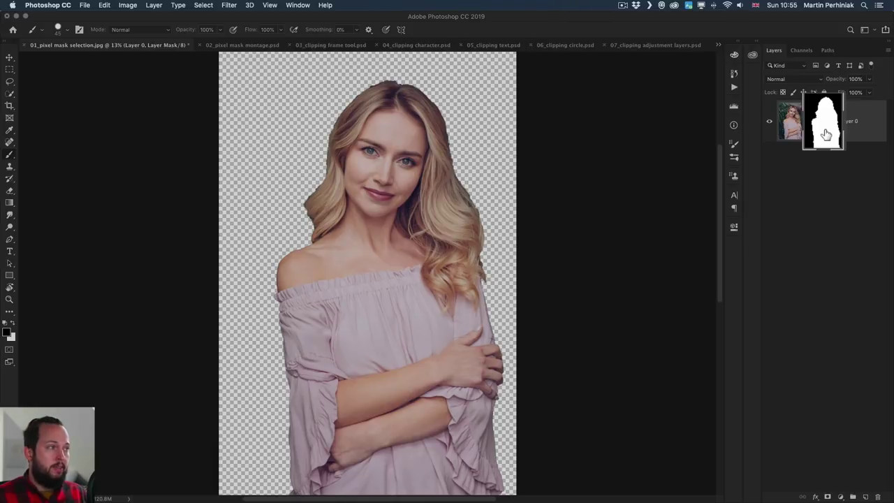
# Display Layer 0's mask on its own and examine the gray transition pixels along the silhouette's edge at 1800% zoom
pyautogui.keyDown('alt'); pyautogui.click(825, 131); pyautogui.keyUp('alt')
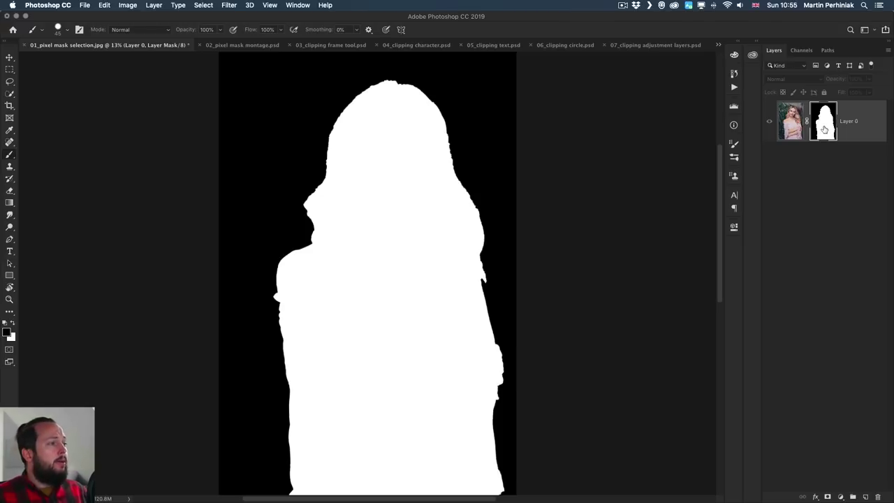
pyautogui.keyDown('super'); pyautogui.click(313, 181); pyautogui.keyUp('super')
pyautogui.press('z')
pyautogui.moveTo(319, 179); pyautogui.dragTo(432, 209)
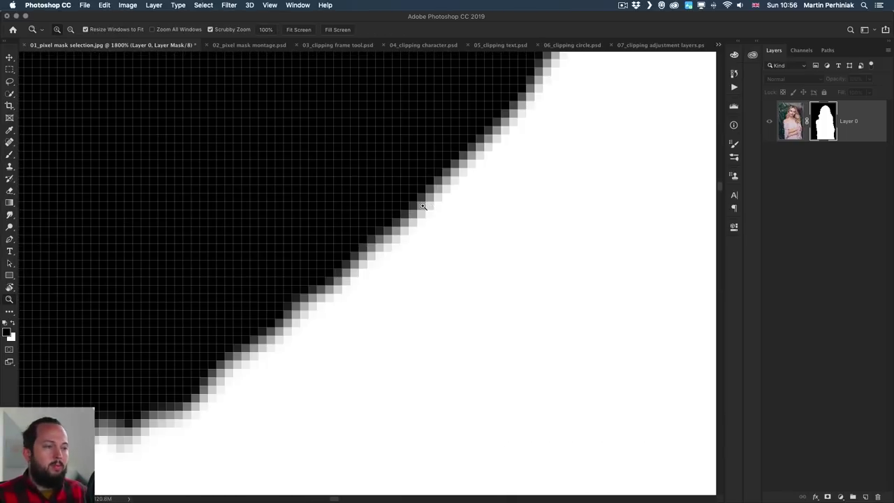
pyautogui.moveTo(440, 202); pyautogui.dragTo(382, 228)
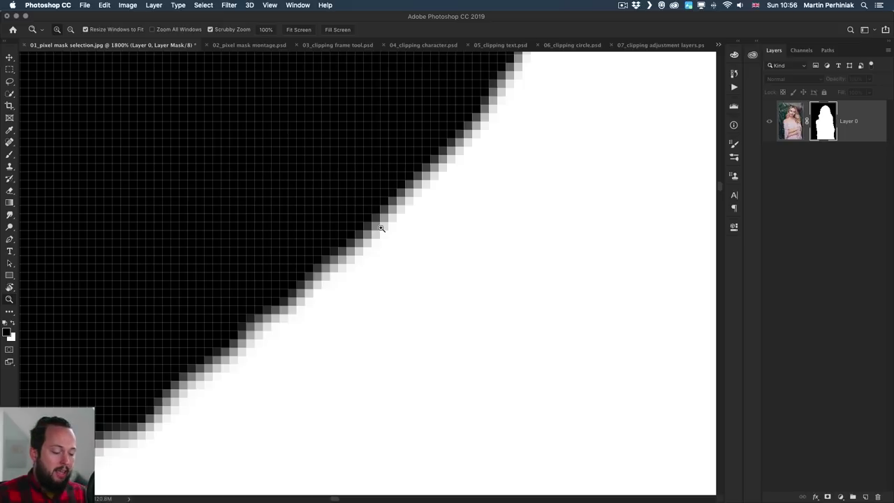
# Leave the mask-only display and show the whole portrait with Layer 0's mask applied
pyautogui.press('super+0')
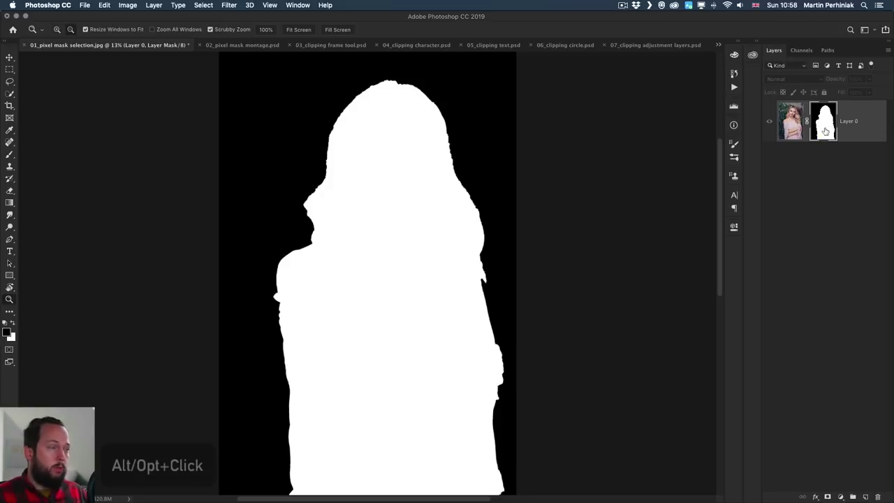
pyautogui.keyDown('alt'); pyautogui.click(825, 130); pyautogui.keyUp('alt')
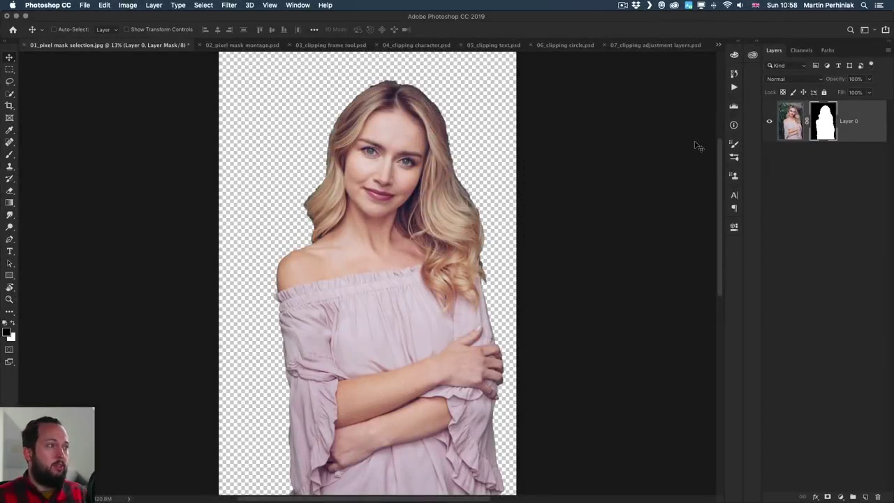
# Shrink Layer 0 together with its mask to 8.75%, commit, and enlarge it again in a second transform to cover most of the canvas
pyautogui.press('super+t')
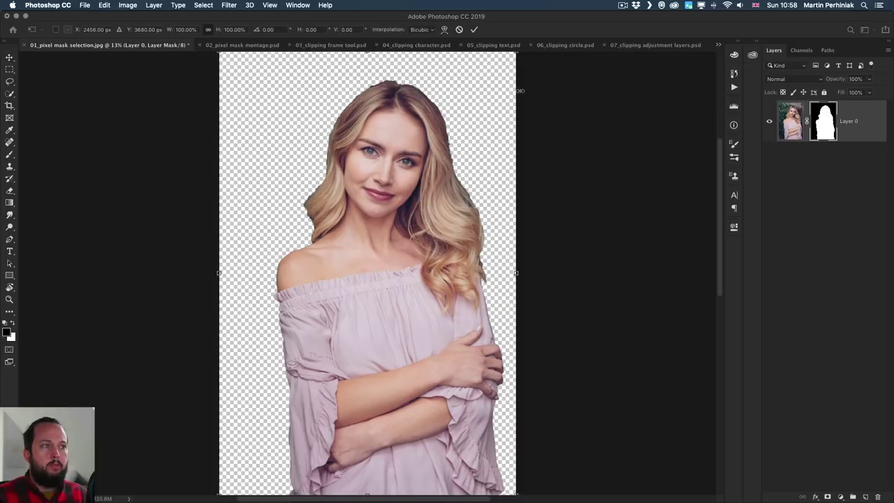
pyautogui.moveTo(516, 53); pyautogui.dragTo(383, 258)
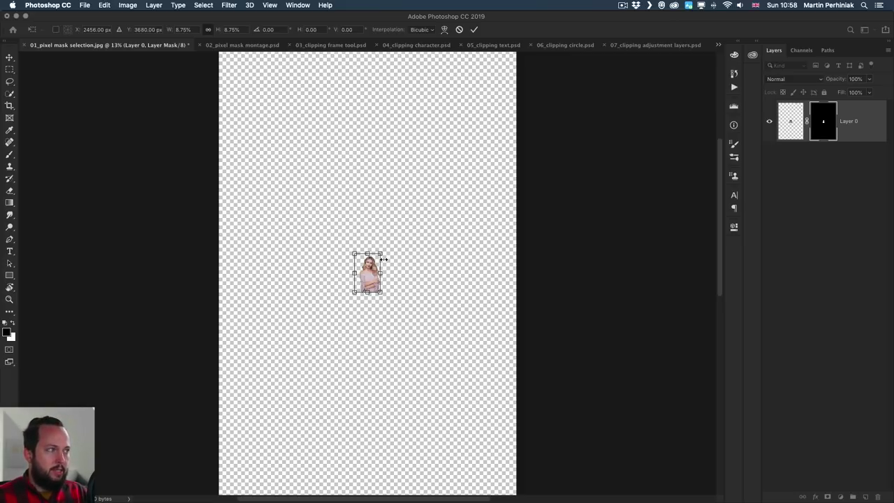
pyautogui.press('Return')
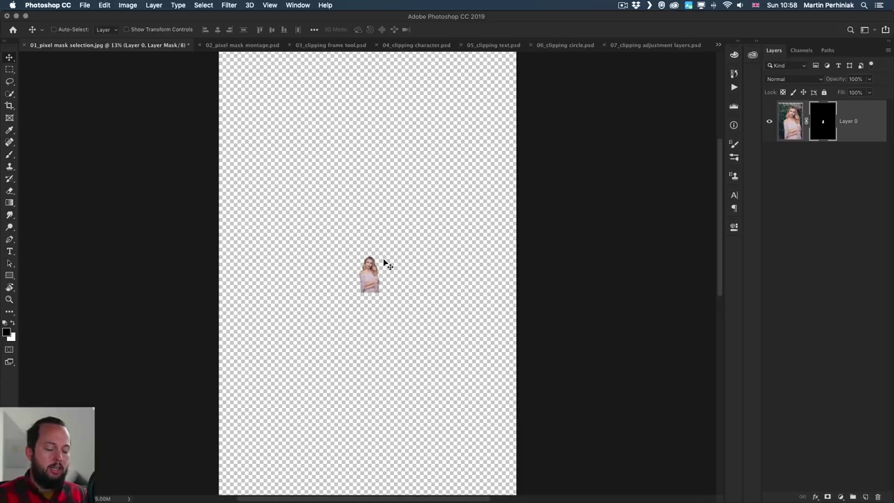
pyautogui.press('super+t')
pyautogui.moveTo(379, 252); pyautogui.dragTo(510, 80)
pyautogui.press('Return')
# Examine the rescaled portrait's facial detail and its mask edge along the hair at up to 242% zoom
pyautogui.press('z')
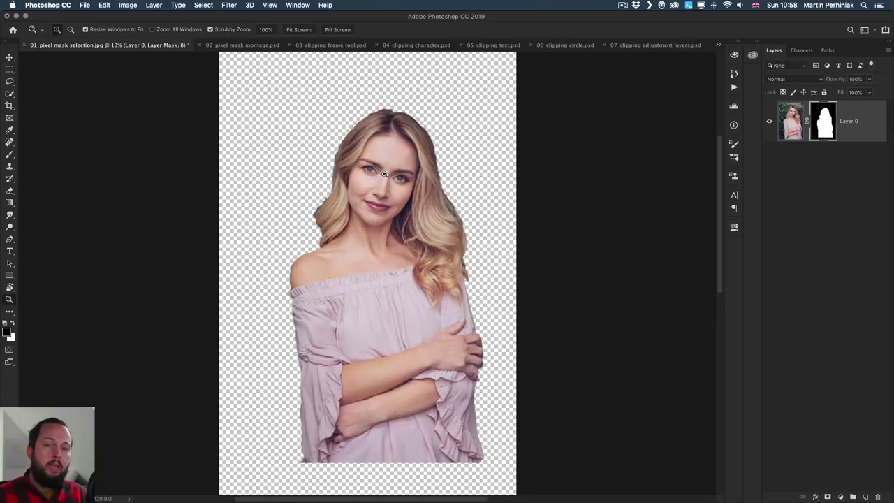
pyautogui.moveTo(398, 169); pyautogui.dragTo(450, 172)
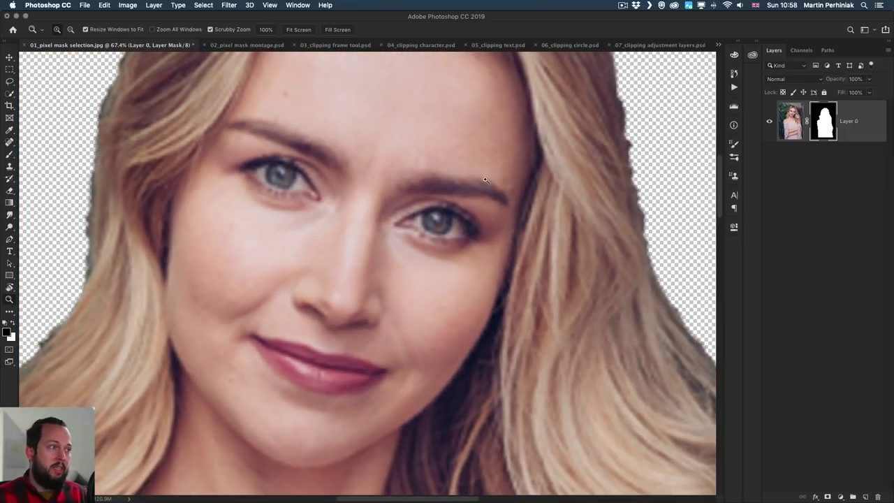
pyautogui.hscroll(5, 452, 183)
pyautogui.keyDown('alt'); pyautogui.click(826, 126); pyautogui.keyUp('alt')
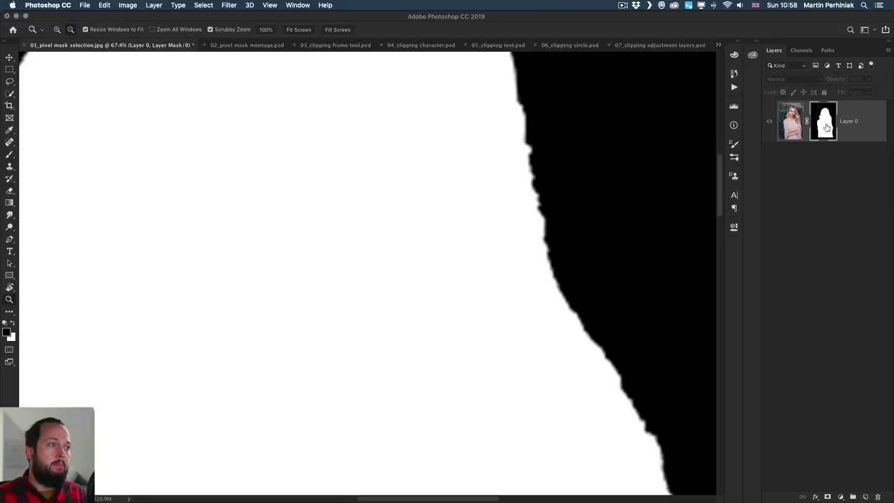
pyautogui.moveTo(555, 210); pyautogui.dragTo(503, 172)
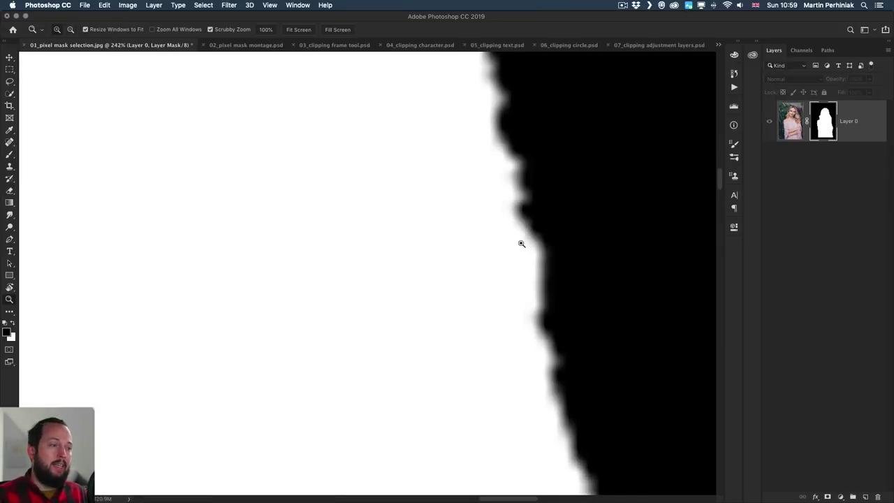
pyautogui.keyDown('alt'); pyautogui.click(824, 122); pyautogui.keyUp('alt')
pyautogui.press('super+0')
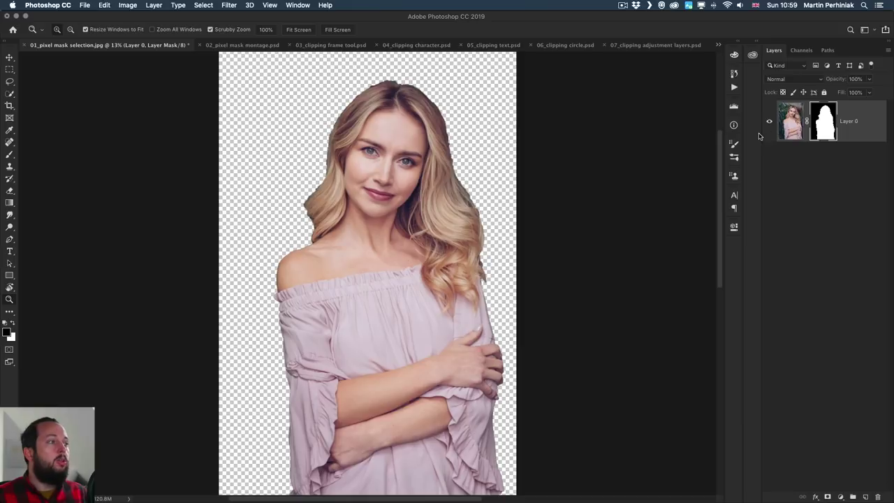
# Convert Layer 0 together with its layer mask into a Smart Object
pyautogui.moveTo(761, 134); pyautogui.dragTo(749, 134)
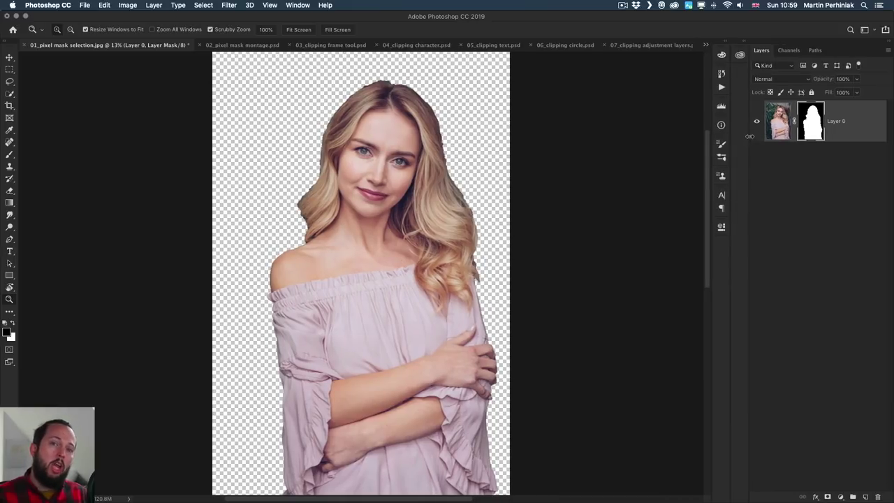
pyautogui.rightClick(838, 126)
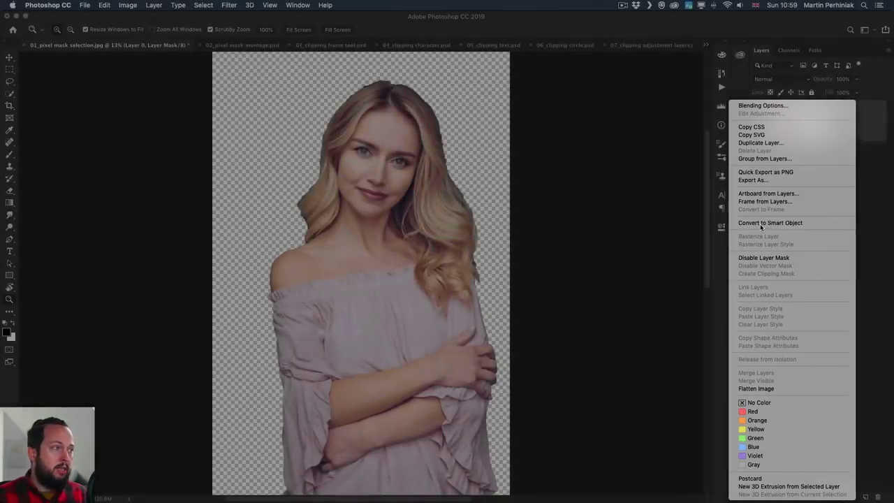
pyautogui.click(760, 224)
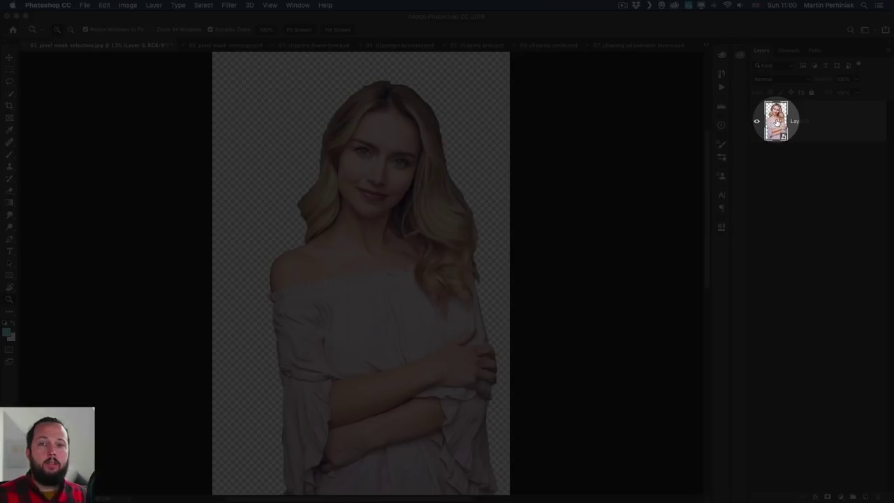
# Open the Smart Object's contents and target Layer 0's mask with the Brush tool at the top of the hair
pyautogui.doubleClick(778, 123)
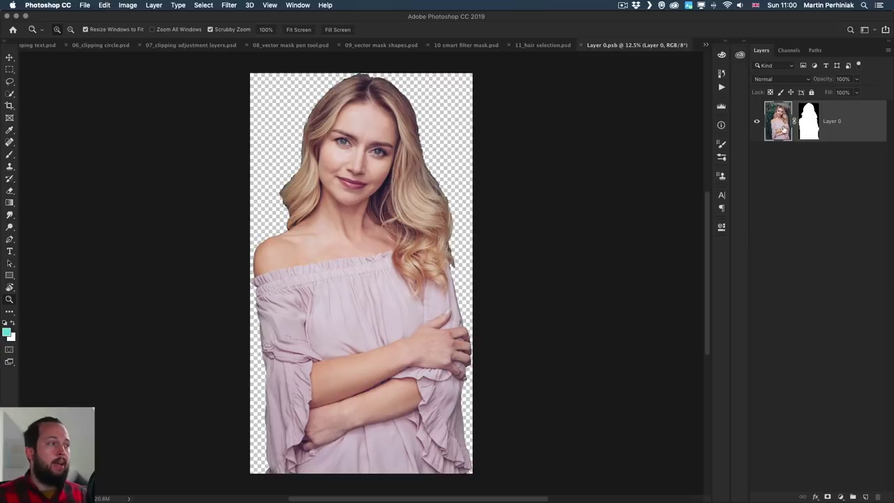
pyautogui.click(808, 120)
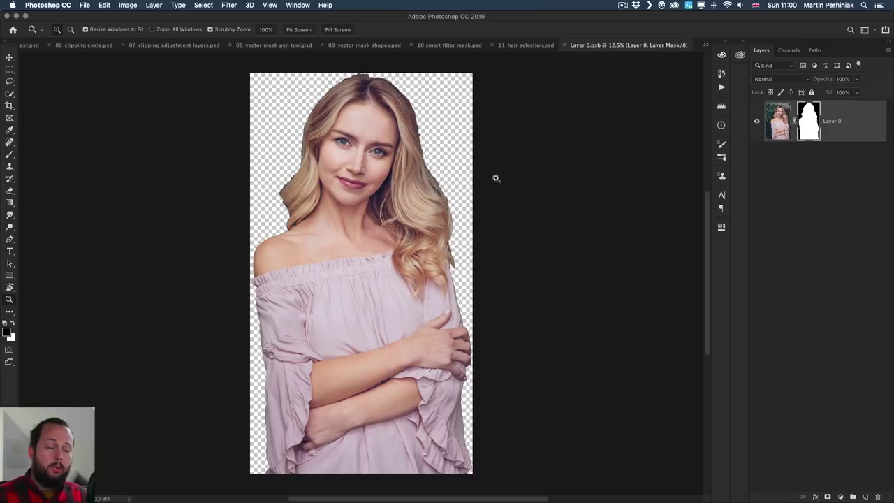
pyautogui.moveTo(437, 175); pyautogui.dragTo(470, 175)
pyautogui.hscroll(-3, 349, 200)
pyautogui.scroll(2, 371, 157)
pyautogui.scroll(3, 371, 157)
pyautogui.moveTo(334, 275); pyautogui.dragTo(447, 132)
pyautogui.moveTo(269, 67); pyautogui.dragTo(349, 69)
pyautogui.scroll(2, 313, 142)
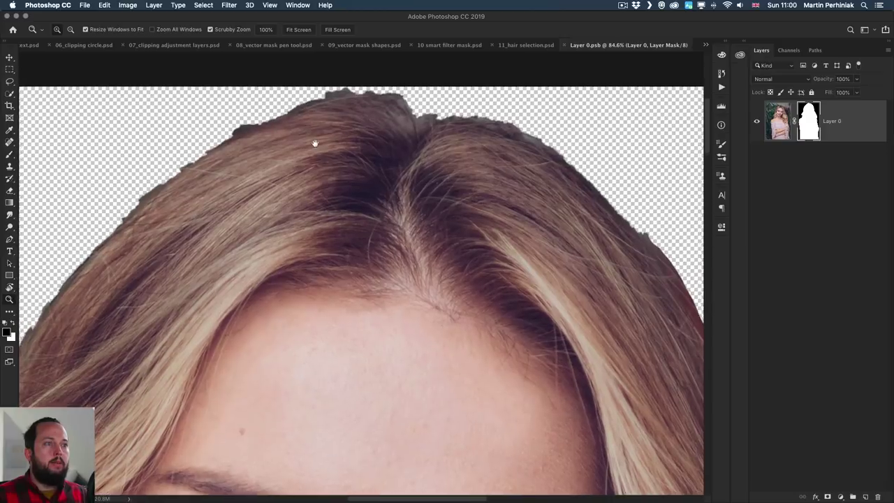
pyautogui.press('b')
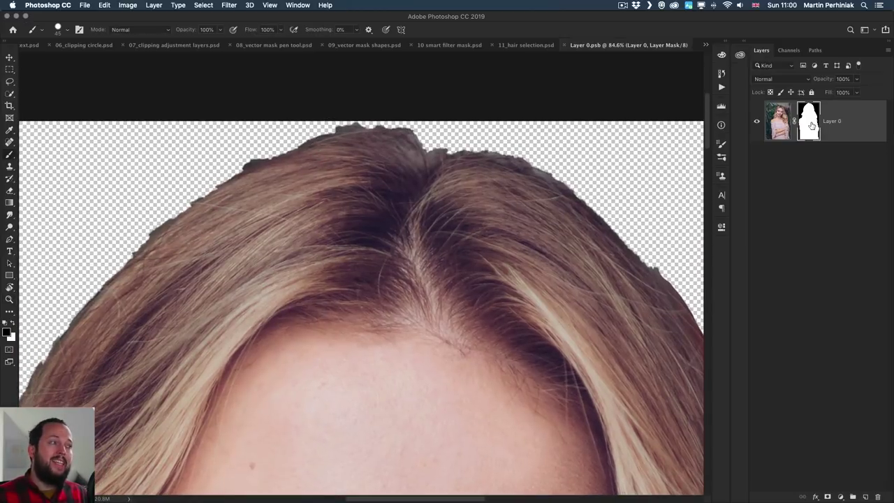
# Paint turquoise test strokes over the hair on Layer 0's image instead of its mask, and undo them
pyautogui.click(780, 123)
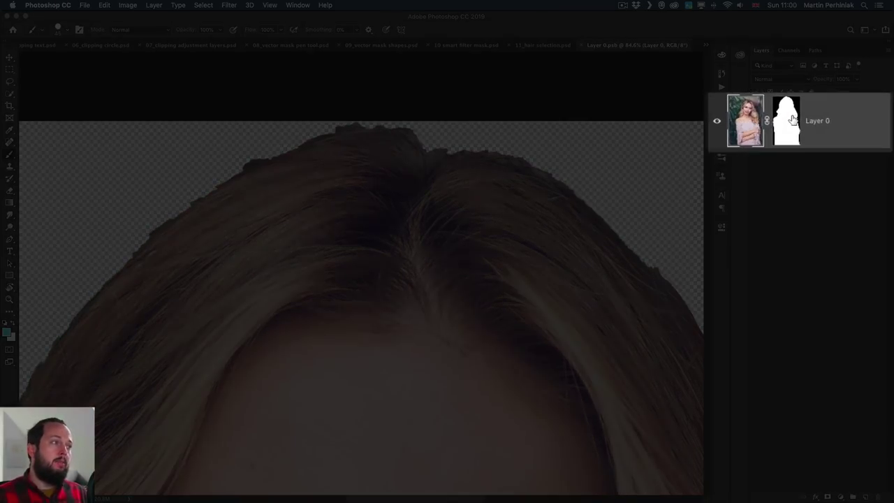
pyautogui.click(789, 121)
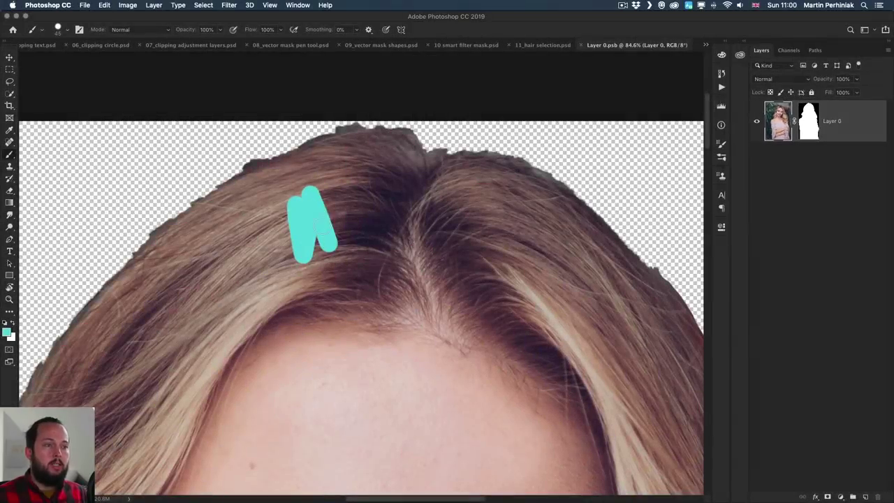
pyautogui.moveTo(321, 225); pyautogui.dragTo(361, 235)
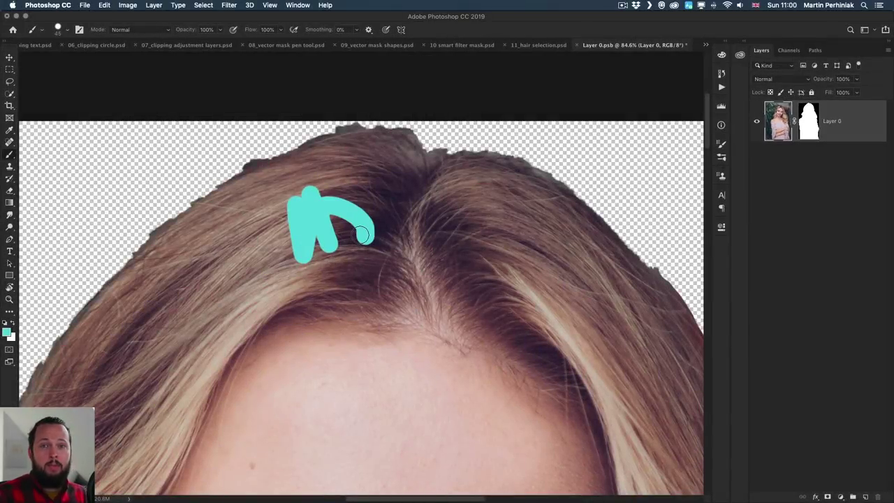
pyautogui.hotkey('ctrl', 'z')
# Paint black on Layer 0's mask with the size 45 brush along the upper hair edge to hide leftover background
pyautogui.click(814, 118)
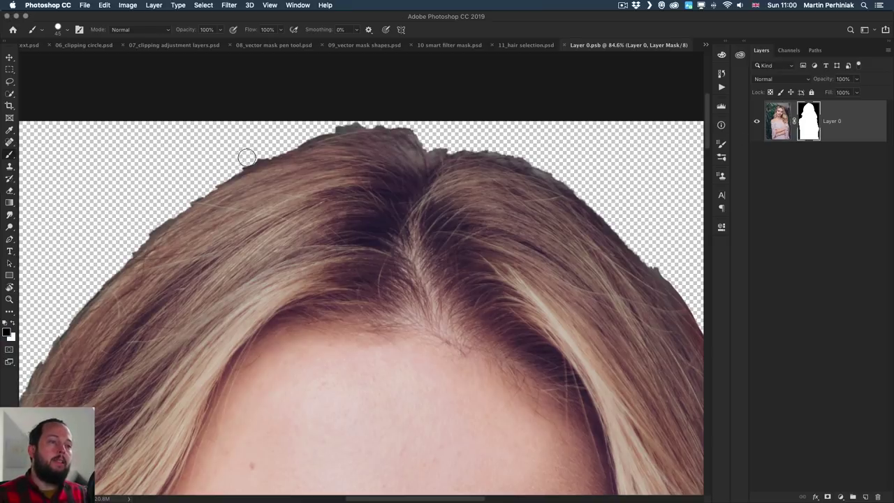
pyautogui.moveTo(257, 153)
pyautogui.mouseDown()
pyautogui.moveTo(329, 125)
pyautogui.moveTo(458, 121)
pyautogui.mouseUp()
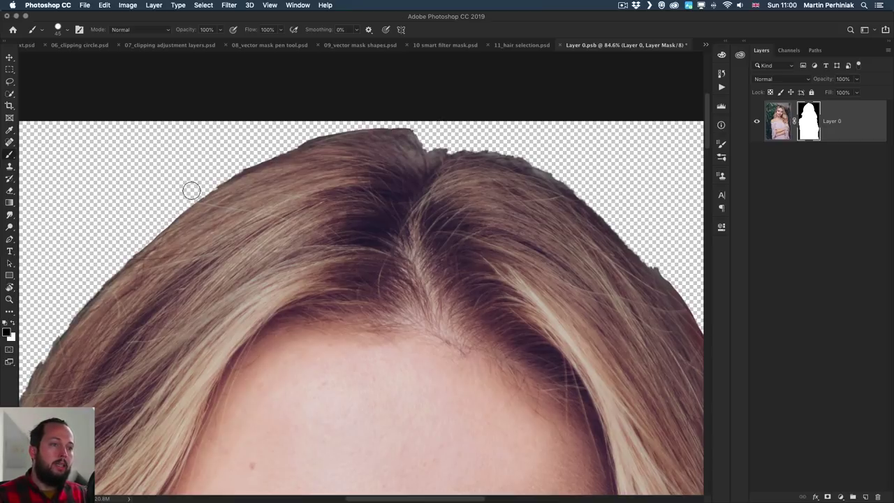
pyautogui.moveTo(246, 163)
pyautogui.mouseDown()
pyautogui.moveTo(276, 149)
pyautogui.moveTo(249, 159)
pyautogui.moveTo(316, 129)
pyautogui.moveTo(307, 132)
pyautogui.moveTo(418, 114)
pyautogui.moveTo(401, 141)
pyautogui.moveTo(423, 152)
pyautogui.moveTo(463, 142)
pyautogui.mouseUp()
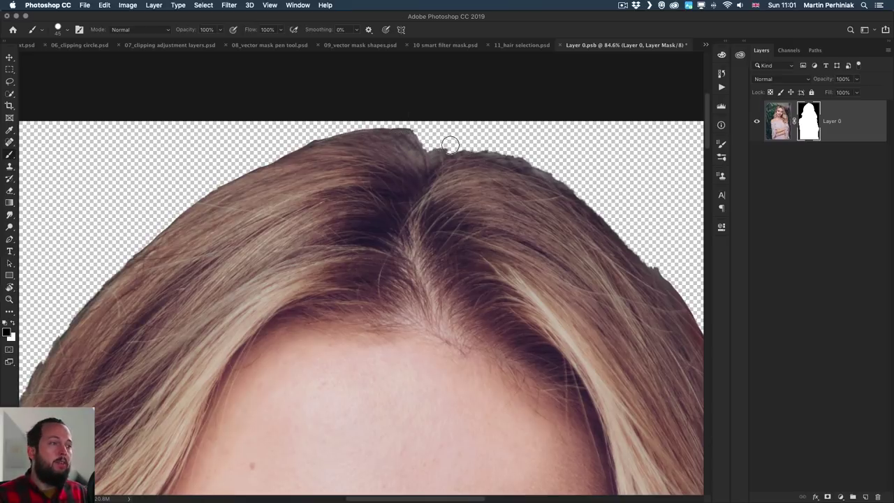
# Paint black into part of the hair on the mask and restore that area with white at brush size 58
pyautogui.moveTo(152, 212)
pyautogui.mouseDown()
pyautogui.moveTo(210, 207)
pyautogui.moveTo(265, 133)
pyautogui.moveTo(176, 211)
pyautogui.moveTo(214, 211)
pyautogui.moveTo(274, 162)
pyautogui.moveTo(296, 174)
pyautogui.mouseUp()
pyautogui.press('x')
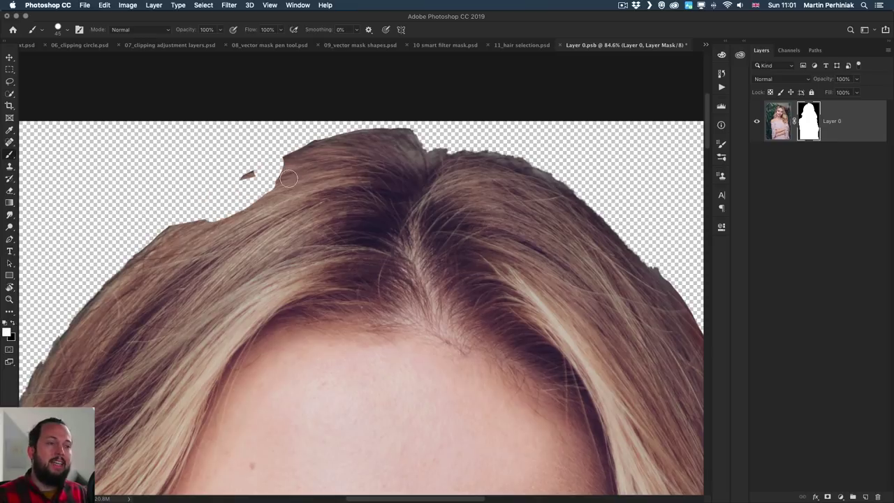
pyautogui.moveTo(210, 218); pyautogui.dragTo(243, 207)
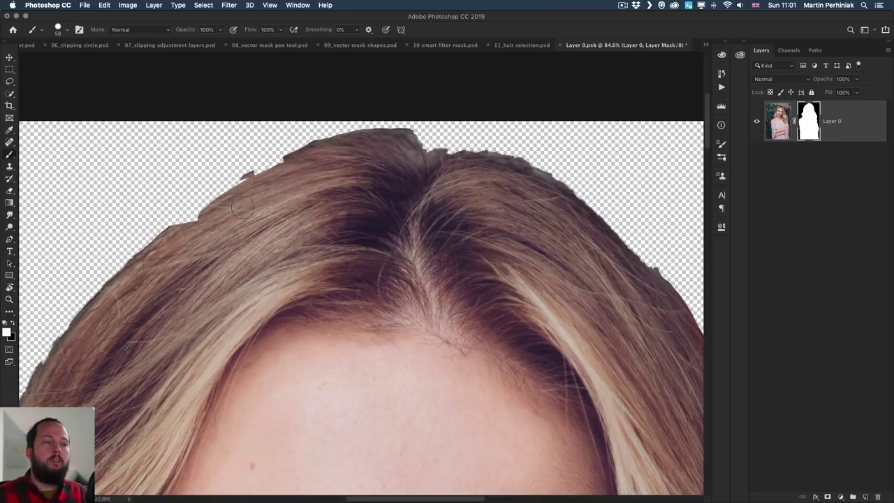
pyautogui.moveTo(304, 157)
pyautogui.mouseDown()
pyautogui.moveTo(227, 192)
pyautogui.moveTo(173, 242)
pyautogui.mouseUp()
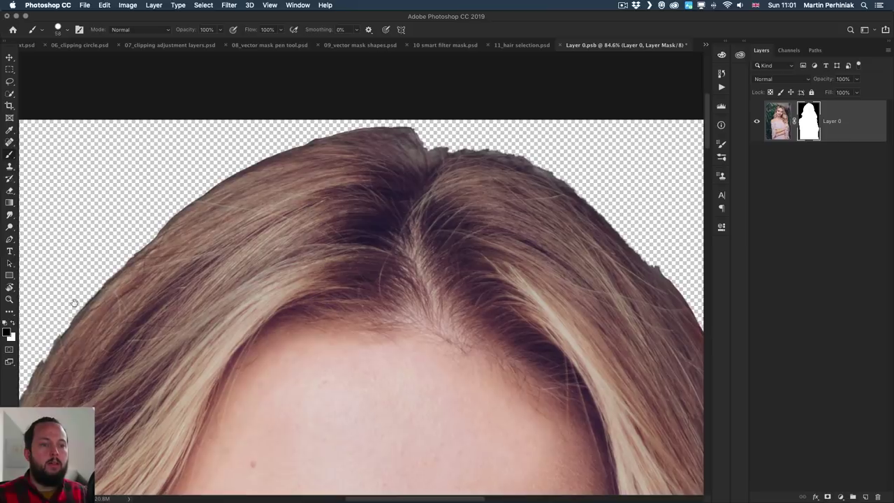
# Examine the masked hair edges on both sides of the face and the cut-out portrait as a whole for leftover background
pyautogui.scroll(-5, 109, 296)
pyautogui.hscroll(-5, 109, 295)
pyautogui.moveTo(109, 295); pyautogui.dragTo(133, 281)
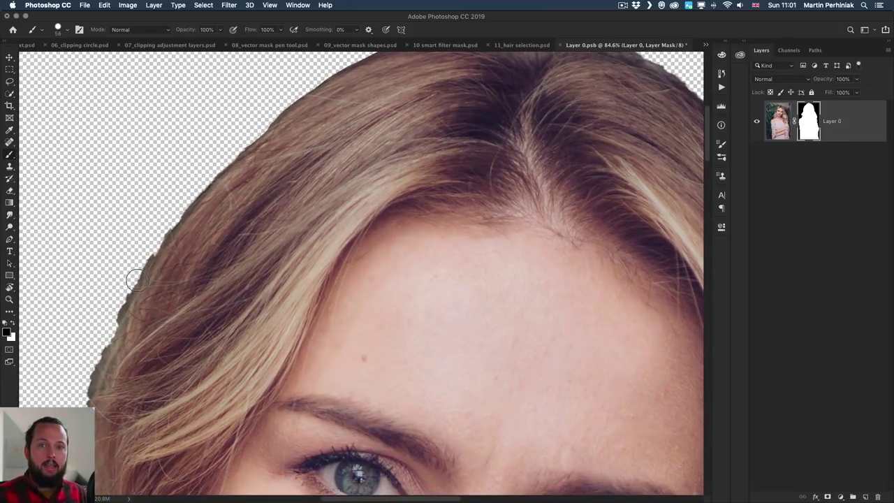
pyautogui.press('super+0')
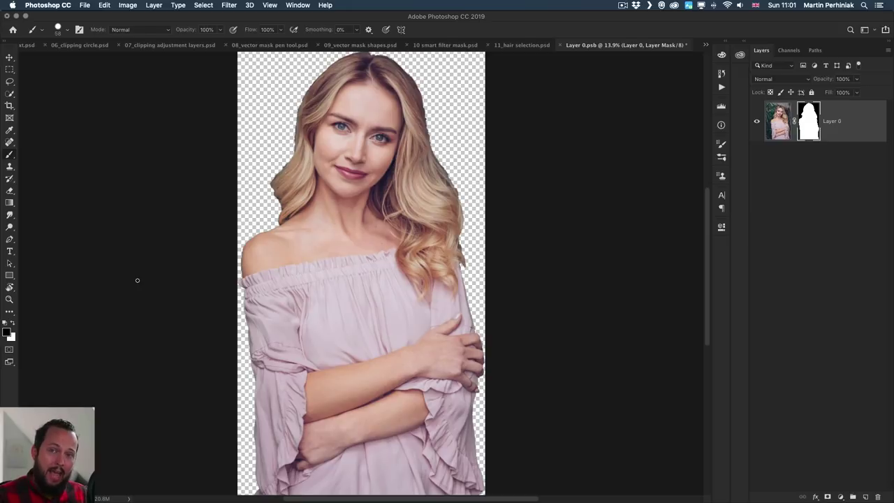
pyautogui.press('v')
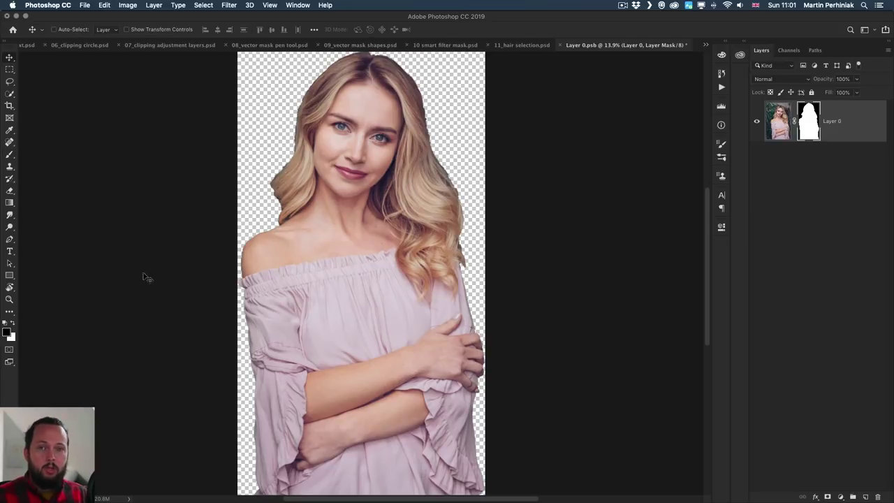
pyautogui.press('z')
pyautogui.moveTo(441, 153); pyautogui.dragTo(492, 175)
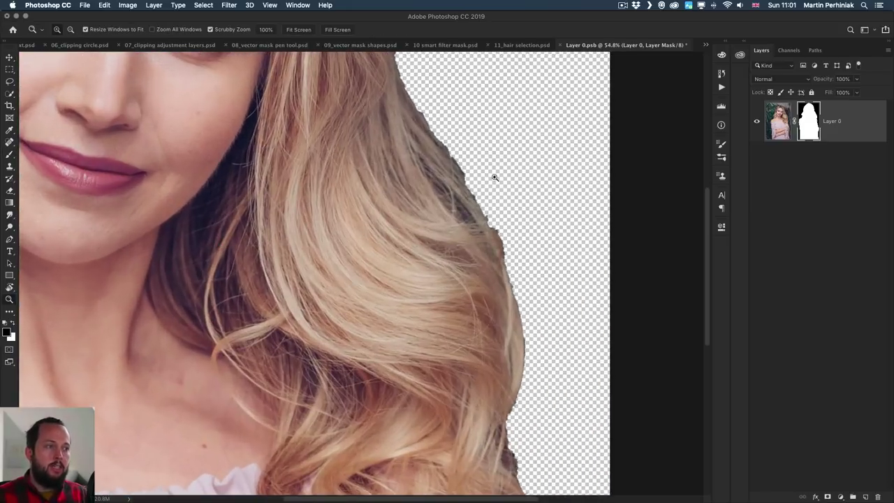
pyautogui.moveTo(185, 151); pyautogui.dragTo(308, 194)
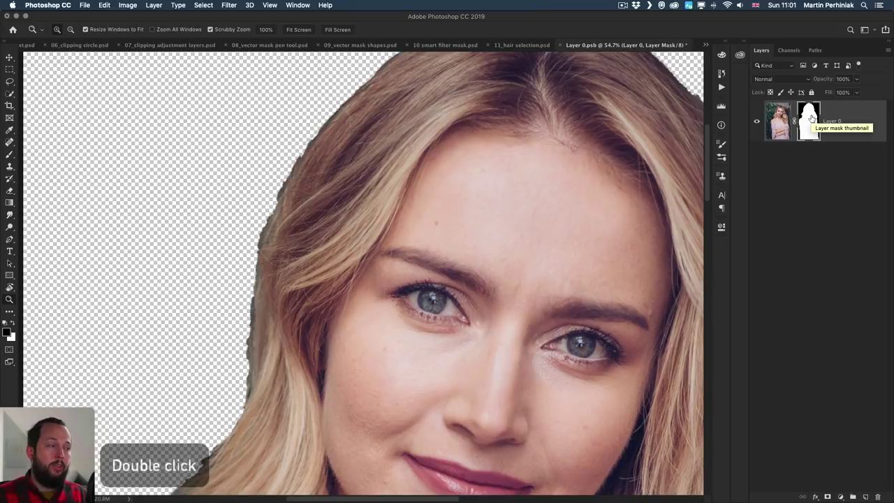
# Open Layer 0's mask in Select and Mask and reduce the Refine Edge Brush size to 125
pyautogui.doubleClick(810, 123)
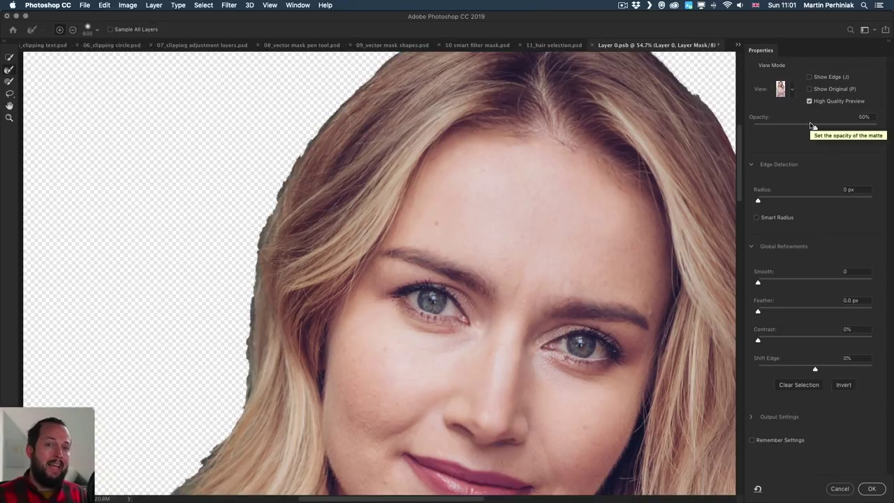
pyautogui.press('[')
pyautogui.press('[')
pyautogui.press('[')
pyautogui.press('[')
pyautogui.press('[')
pyautogui.press('[')
pyautogui.press('[')
pyautogui.press('[')
pyautogui.press('[')
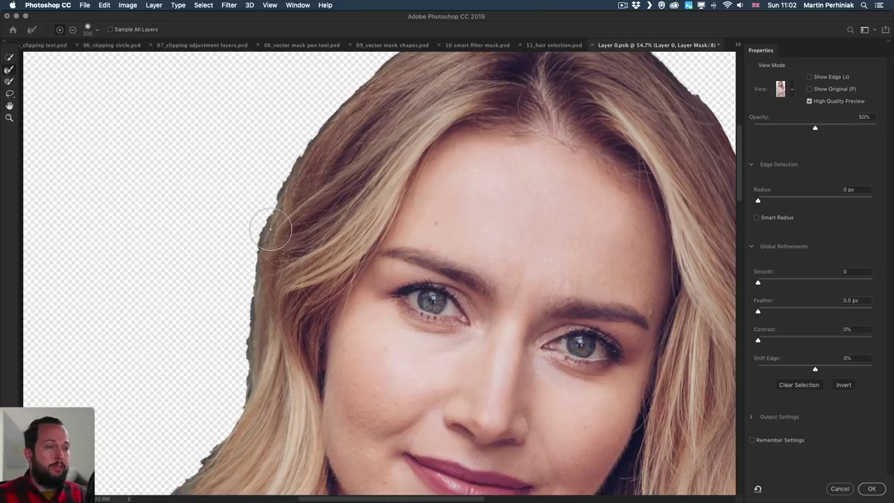
pyautogui.press('[')
pyautogui.press('[')
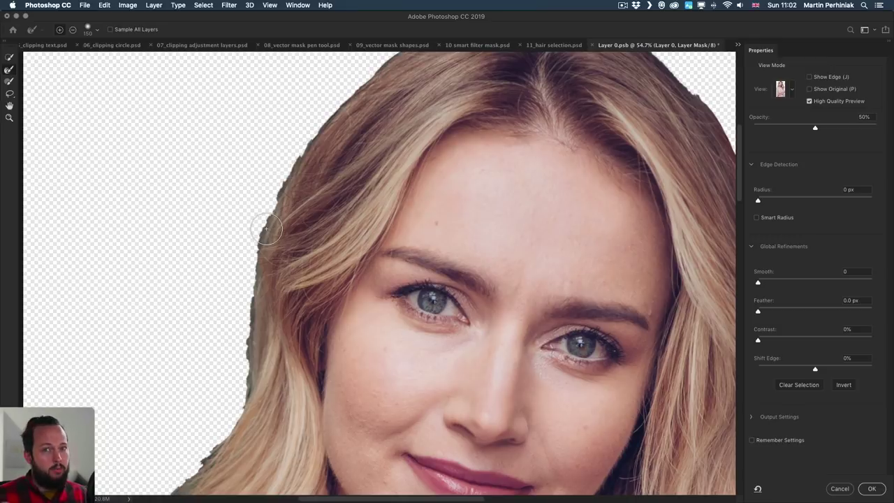
pyautogui.press('[')
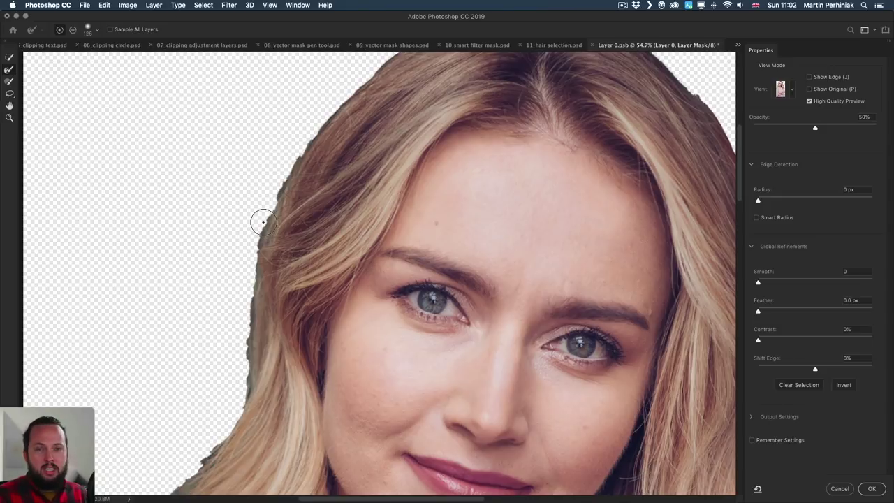
# Set the Refine Edge Brush size to 150 and paint along the upper hair edge from the forehead down past the cheek
pyautogui.press(']')
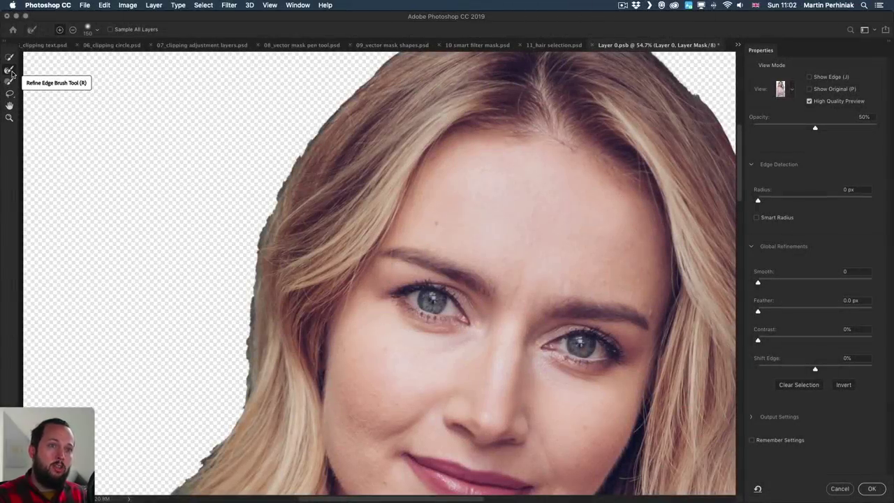
pyautogui.click(9, 69)
pyautogui.moveTo(256, 243)
pyautogui.mouseDown()
pyautogui.moveTo(271, 198)
pyautogui.moveTo(308, 152)
pyautogui.mouseUp()
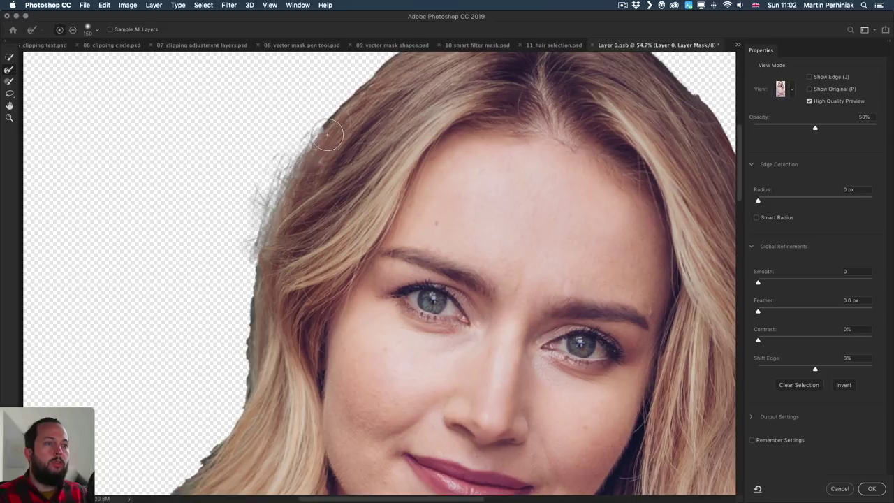
pyautogui.moveTo(239, 284)
pyautogui.mouseDown()
pyautogui.moveTo(251, 335)
pyautogui.moveTo(240, 373)
pyautogui.moveTo(217, 409)
pyautogui.moveTo(187, 418)
pyautogui.mouseUp()
pyautogui.moveTo(308, 136); pyautogui.dragTo(287, 210)
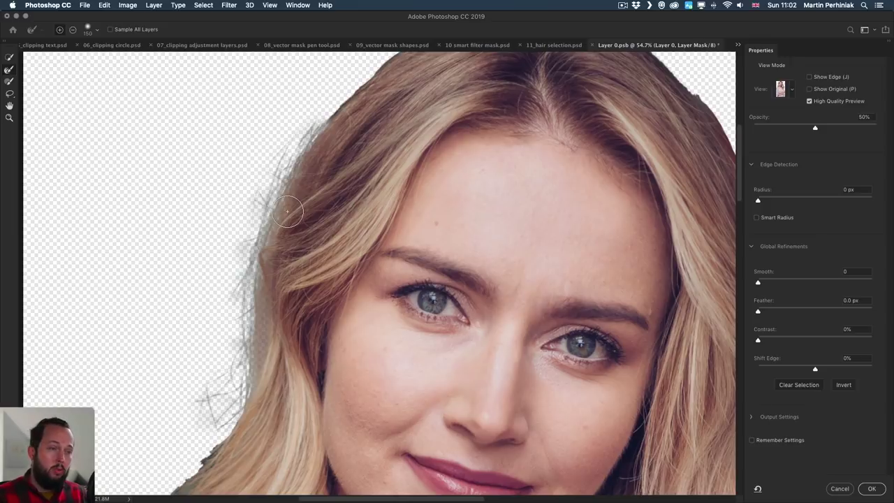
# Paint the Refine Edge Brush along the lower curls down to the shoulder, including the dark gap between hair and shoulder
pyautogui.scroll(-5, 184, 391)
pyautogui.hscroll(-2, 184, 391)
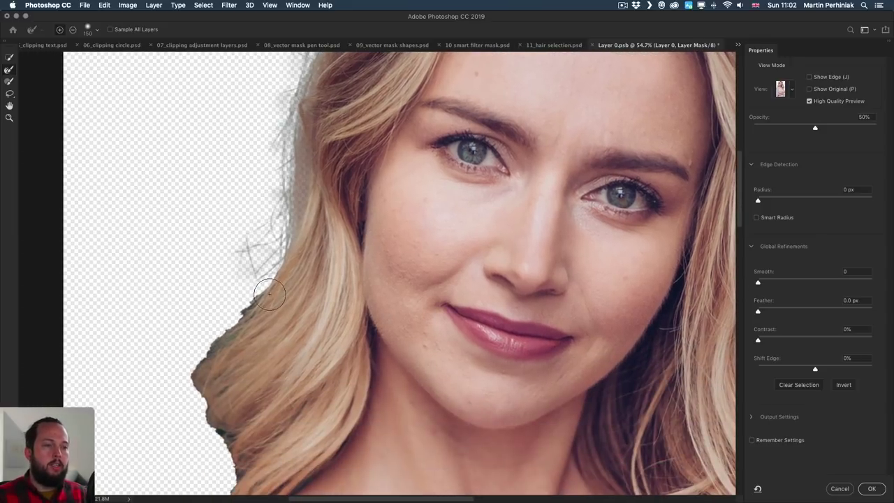
pyautogui.moveTo(216, 333)
pyautogui.mouseDown()
pyautogui.moveTo(193, 379)
pyautogui.moveTo(196, 409)
pyautogui.moveTo(215, 411)
pyautogui.mouseUp()
pyautogui.scroll(-5, 215, 411)
pyautogui.moveTo(225, 309)
pyautogui.mouseDown()
pyautogui.moveTo(234, 340)
pyautogui.moveTo(222, 406)
pyautogui.mouseUp()
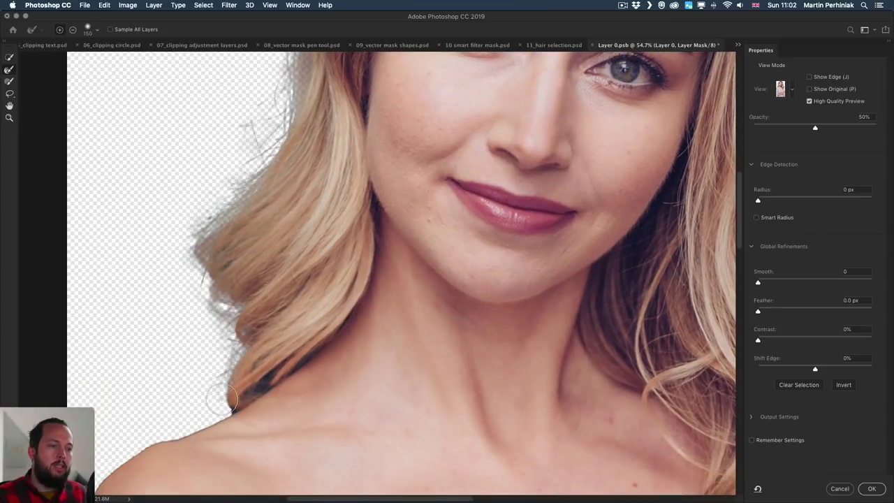
pyautogui.moveTo(257, 377); pyautogui.dragTo(293, 359)
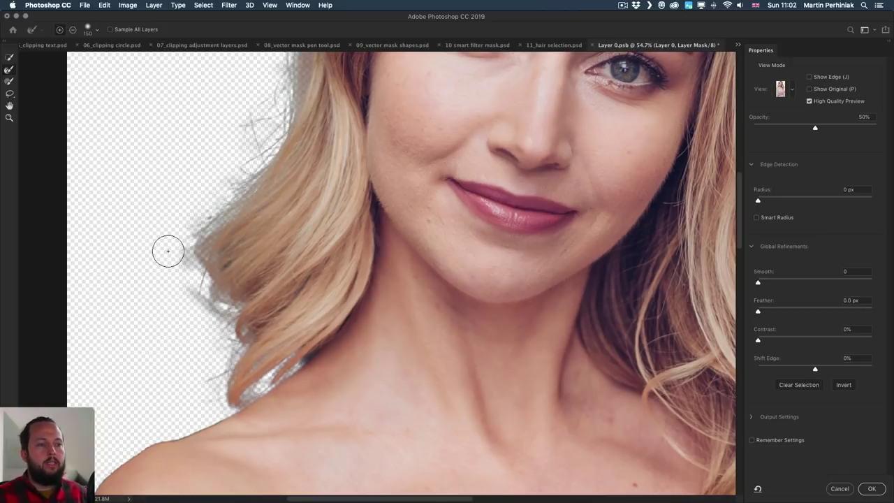
# Paint the Refine Edge Brush outward from the hair beside the cheek to recover the loose flyaway strands
pyautogui.scroll(5, 235, 151)
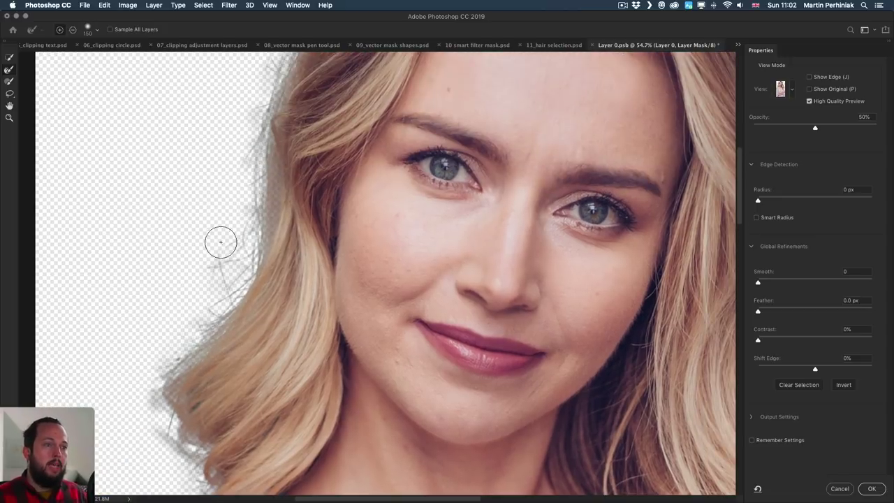
pyautogui.moveTo(216, 260)
pyautogui.mouseDown()
pyautogui.moveTo(248, 224)
pyautogui.moveTo(225, 216)
pyautogui.moveTo(252, 169)
pyautogui.moveTo(223, 202)
pyautogui.moveTo(244, 157)
pyautogui.moveTo(203, 208)
pyautogui.moveTo(220, 199)
pyautogui.moveTo(212, 260)
pyautogui.moveTo(188, 265)
pyautogui.mouseUp()
pyautogui.scroll(3, 168, 251)
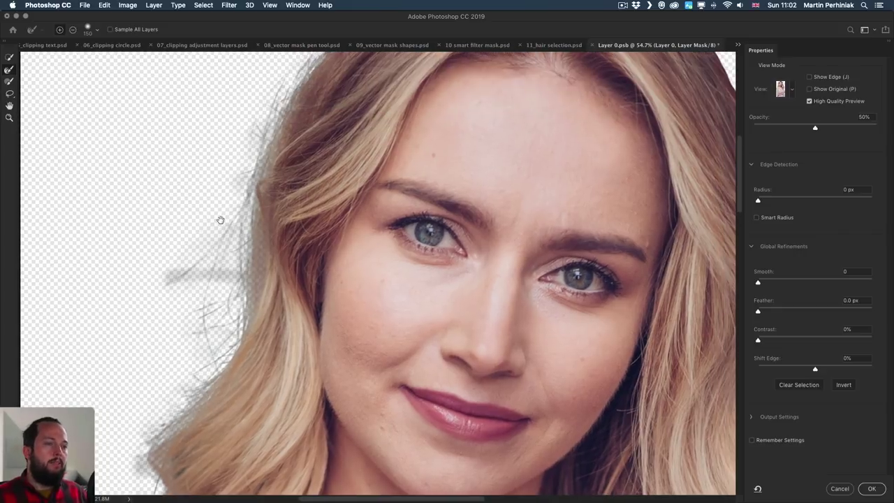
pyautogui.moveTo(163, 296)
pyautogui.mouseDown()
pyautogui.moveTo(166, 263)
pyautogui.moveTo(245, 211)
pyautogui.moveTo(217, 228)
pyautogui.mouseUp()
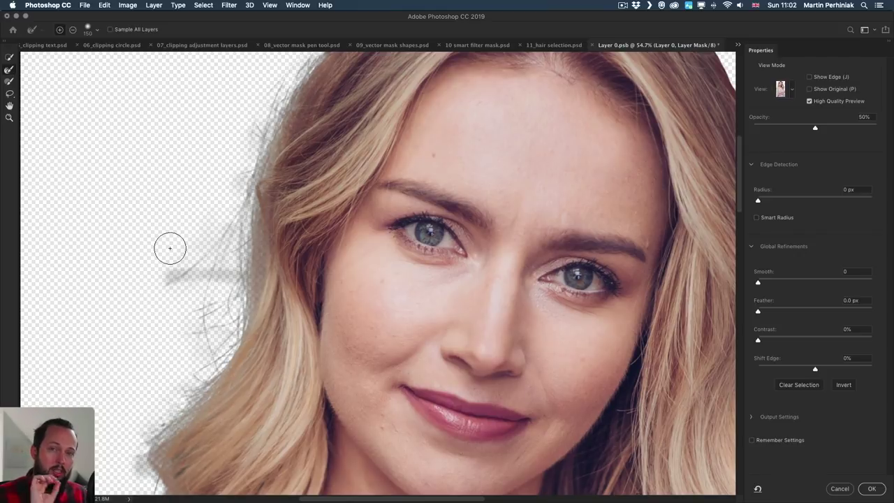
pyautogui.moveTo(170, 248)
pyautogui.mouseDown()
pyautogui.moveTo(144, 310)
pyautogui.moveTo(176, 271)
pyautogui.moveTo(147, 308)
pyautogui.moveTo(173, 300)
pyautogui.moveTo(126, 314)
pyautogui.moveTo(180, 286)
pyautogui.moveTo(205, 250)
pyautogui.moveTo(215, 263)
pyautogui.moveTo(145, 320)
pyautogui.moveTo(200, 308)
pyautogui.moveTo(196, 359)
pyautogui.moveTo(160, 337)
pyautogui.moveTo(305, 106)
pyautogui.moveTo(236, 211)
pyautogui.moveTo(235, 190)
pyautogui.moveTo(223, 181)
pyautogui.moveTo(251, 176)
pyautogui.moveTo(230, 200)
pyautogui.mouseUp()
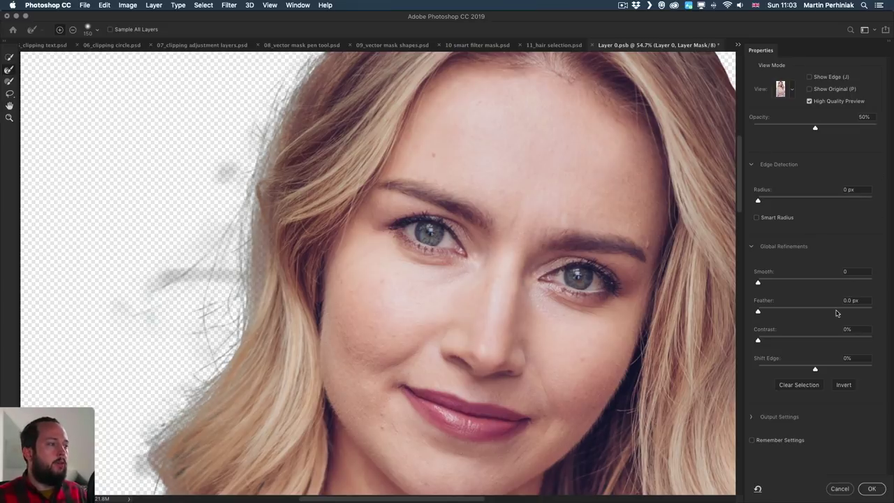
# Preview the cut-out On Black at 100% opacity and switch the preview to On White
pyautogui.click(794, 87)
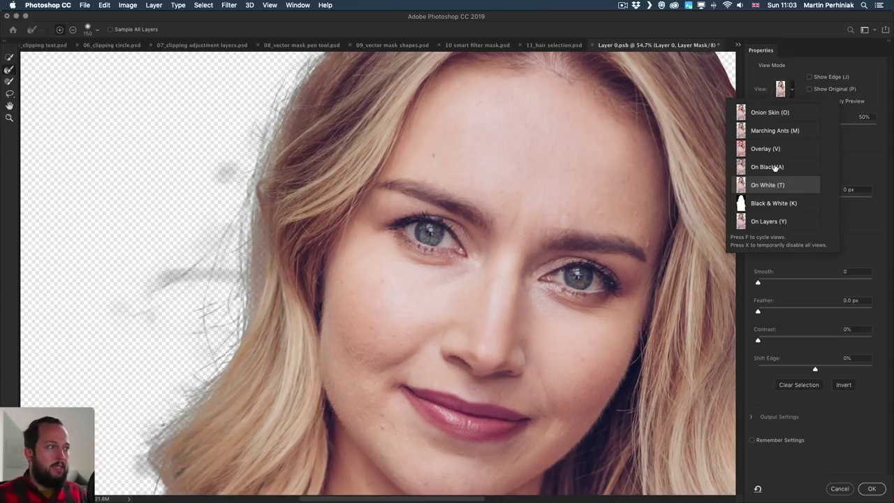
pyautogui.press('Escape')
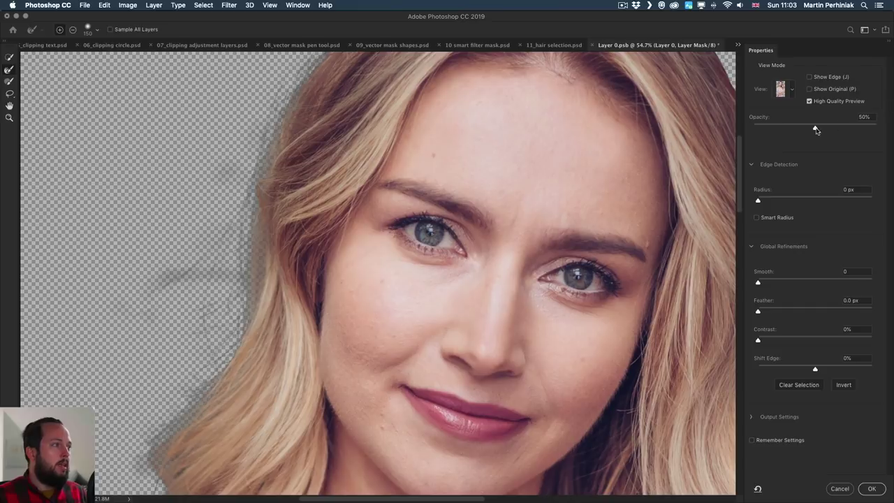
pyautogui.moveTo(816, 129); pyautogui.dragTo(886, 131)
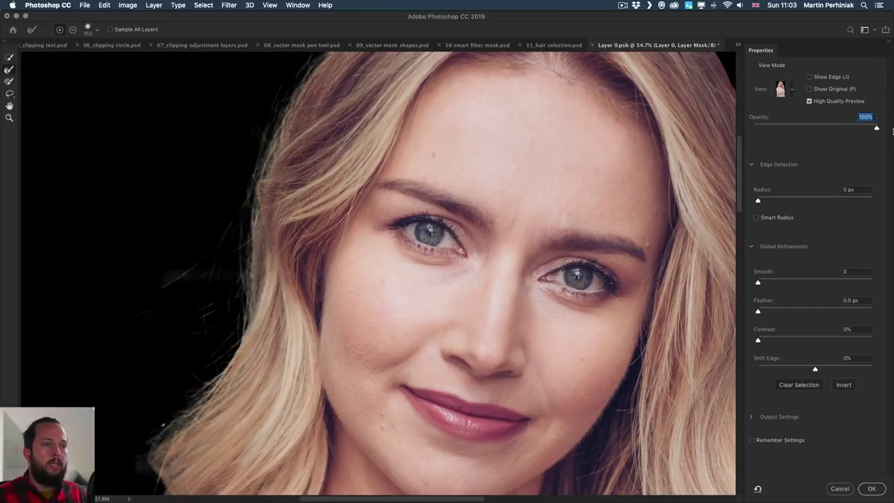
pyautogui.click(793, 92)
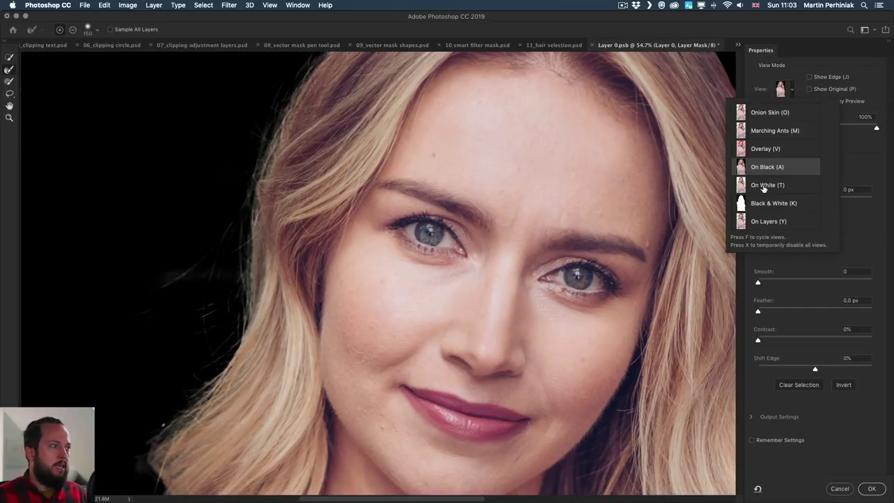
pyautogui.click(874, 85)
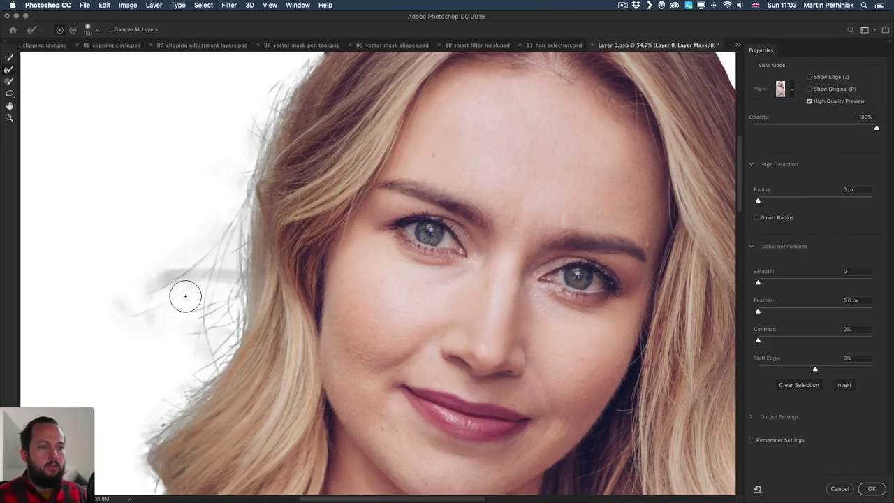
# Refine the remaining hair edge beside the cheek and lower curls, and apply the Select and Mask result
pyautogui.moveTo(222, 314)
pyautogui.mouseDown()
pyautogui.moveTo(230, 284)
pyautogui.moveTo(193, 315)
pyautogui.moveTo(206, 282)
pyautogui.moveTo(183, 283)
pyautogui.moveTo(181, 295)
pyautogui.moveTo(166, 298)
pyautogui.moveTo(197, 292)
pyautogui.moveTo(203, 257)
pyautogui.moveTo(226, 341)
pyautogui.moveTo(233, 322)
pyautogui.moveTo(235, 373)
pyautogui.mouseUp()
pyautogui.scroll(-5, 229, 291)
pyautogui.scroll(-5, 193, 311)
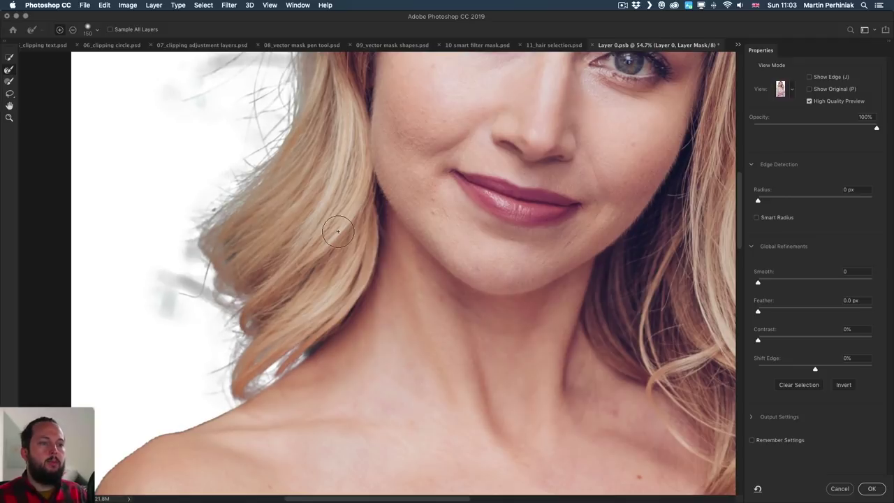
pyautogui.click(878, 493)
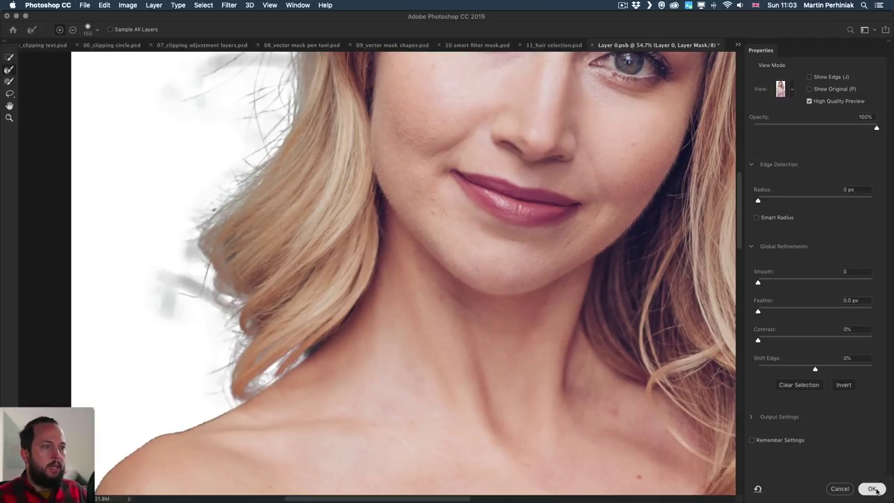
# Display Layer 0's mask alone and darken the grey haze beside the hair with the Burn tool, range Shadows, exposure 50%
pyautogui.moveTo(399, 104); pyautogui.dragTo(372, 161)
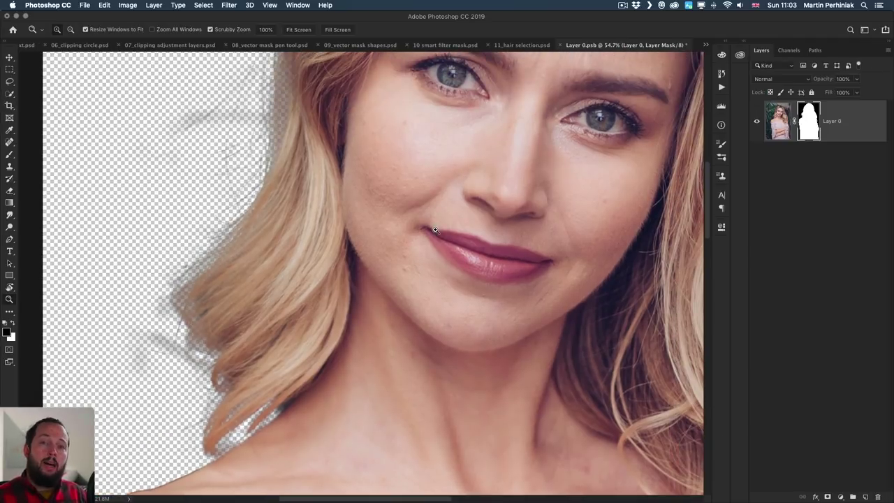
pyautogui.keyDown('alt'); pyautogui.click(808, 122); pyautogui.keyUp('alt')
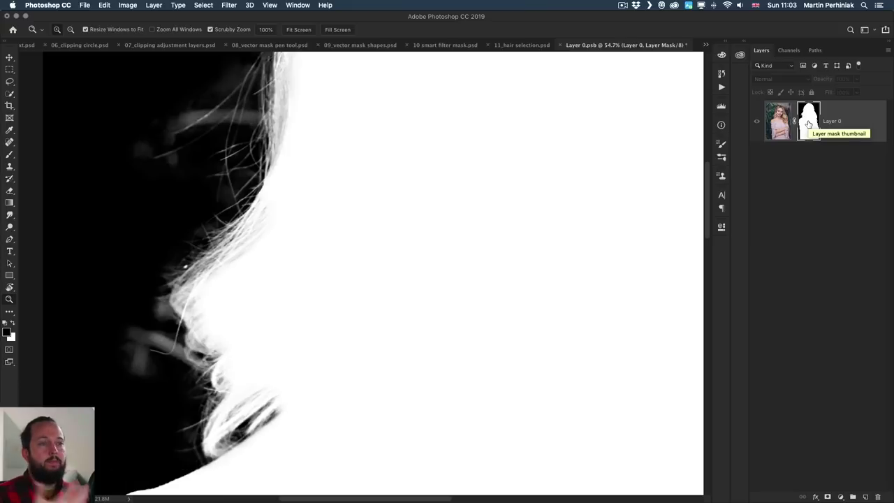
pyautogui.hscroll(-5, 266, 154)
pyautogui.scroll(2, 265, 153)
pyautogui.press('o')
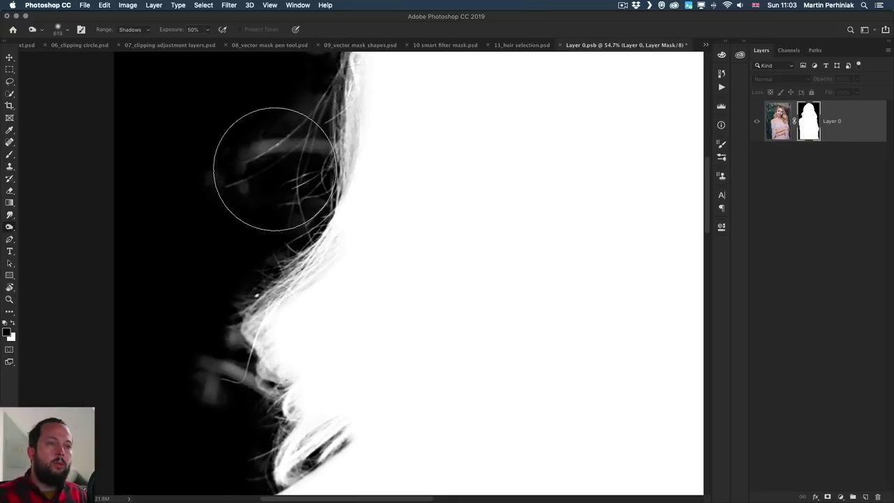
pyautogui.moveTo(291, 185); pyautogui.dragTo(256, 185)
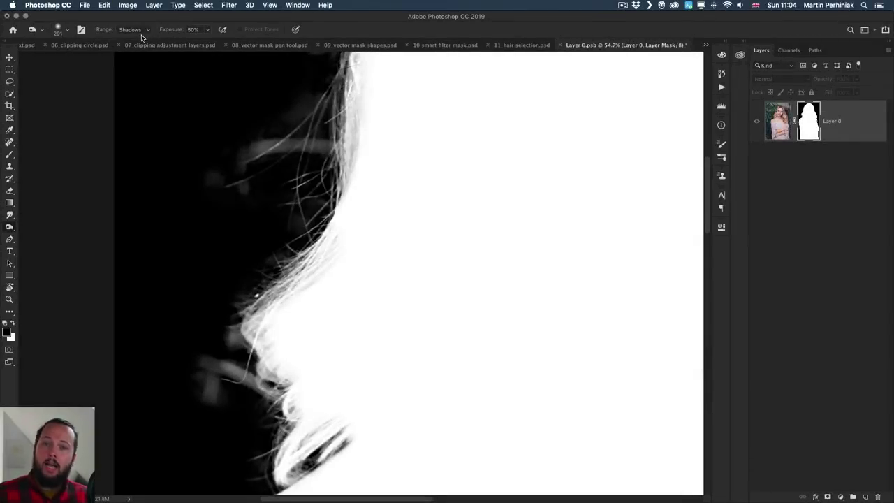
pyautogui.moveTo(249, 197)
pyautogui.mouseDown()
pyautogui.moveTo(212, 197)
pyautogui.moveTo(219, 152)
pyautogui.moveTo(253, 112)
pyautogui.moveTo(238, 133)
pyautogui.moveTo(256, 129)
pyautogui.moveTo(220, 131)
pyautogui.moveTo(301, 150)
pyautogui.moveTo(300, 157)
pyautogui.moveTo(312, 152)
pyautogui.moveTo(279, 213)
pyautogui.moveTo(295, 218)
pyautogui.moveTo(193, 393)
pyautogui.moveTo(232, 399)
pyautogui.moveTo(213, 411)
pyautogui.moveTo(227, 423)
pyautogui.moveTo(264, 410)
pyautogui.moveTo(207, 410)
pyautogui.mouseUp()
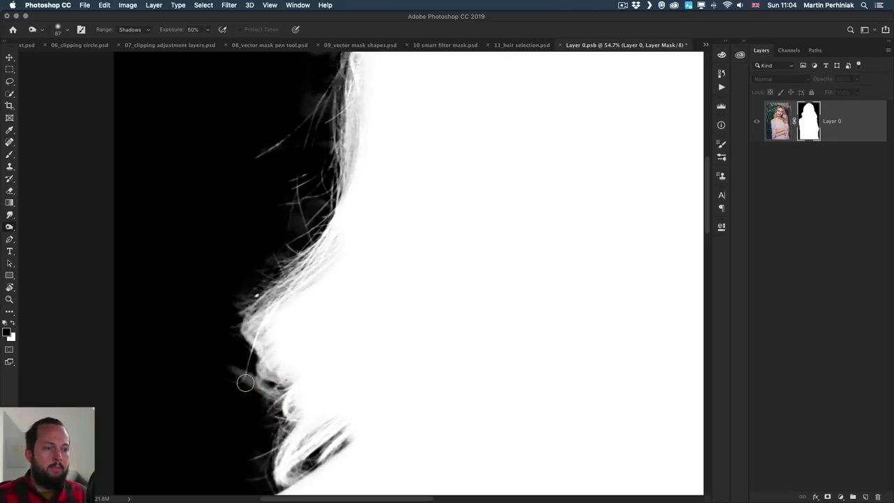
pyautogui.moveTo(251, 378)
pyautogui.mouseDown()
pyautogui.moveTo(228, 375)
pyautogui.moveTo(238, 358)
pyautogui.moveTo(249, 384)
pyautogui.mouseUp()
pyautogui.press('space')
pyautogui.moveTo(254, 438)
pyautogui.mouseDown()
pyautogui.moveTo(219, 375)
pyautogui.moveTo(219, 412)
pyautogui.mouseUp()
# Brighten the hair strands along the mask edge with the size 538 Dodge tool, range Midtones, exposure 30%
pyautogui.hotkey('shift', 'o')
pyautogui.hotkey('shift', 'o')
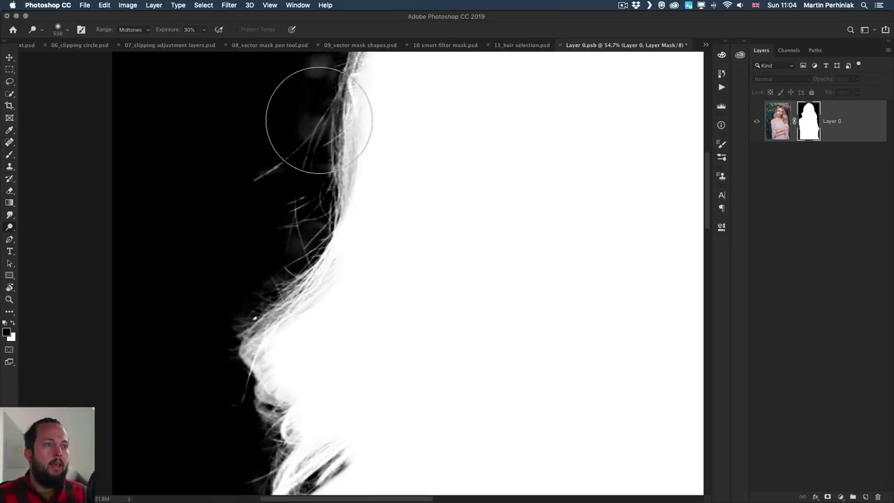
pyautogui.moveTo(310, 139)
pyautogui.mouseDown()
pyautogui.moveTo(265, 178)
pyautogui.moveTo(353, 187)
pyautogui.moveTo(234, 359)
pyautogui.moveTo(259, 415)
pyautogui.mouseUp()
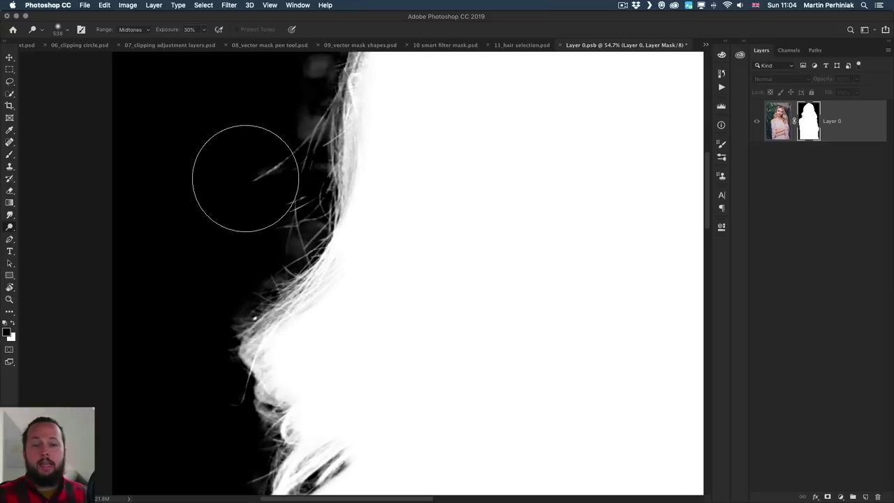
# Burn the remaining grey haze along the mask's hair edge at brush size 87, range Shadows, exposure 50%
pyautogui.hotkey('shift', 'o')
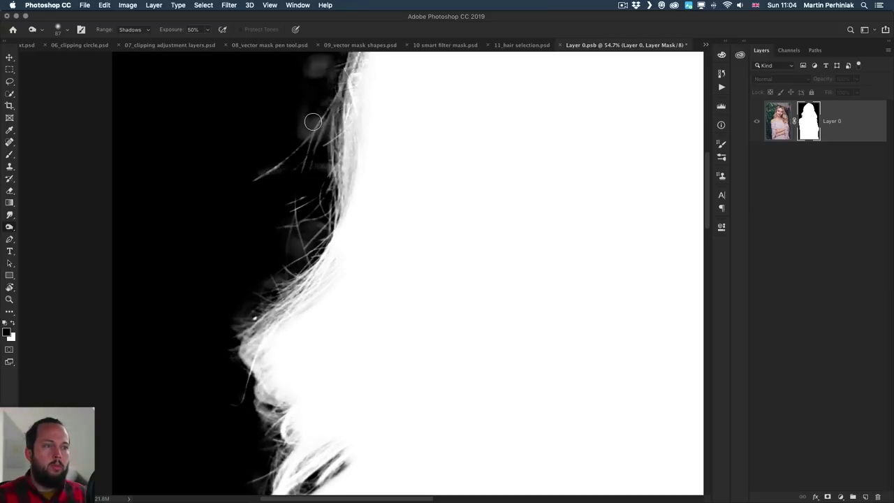
pyautogui.scroll(5, 295, 135)
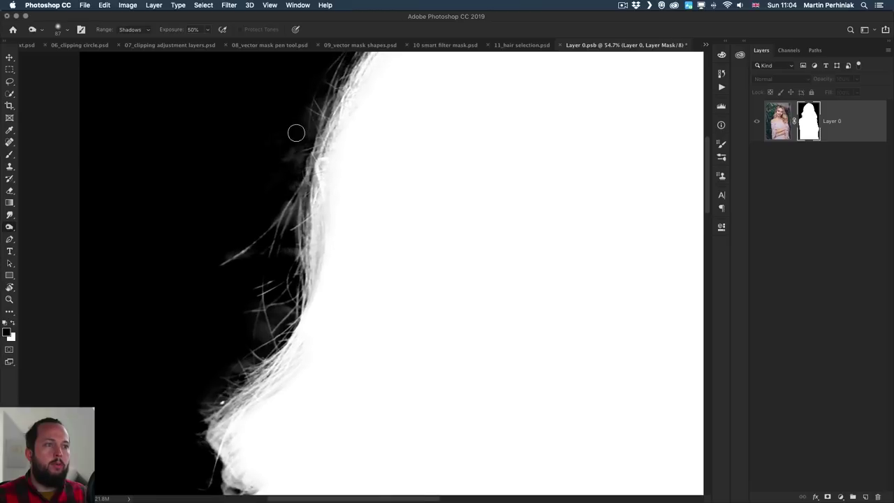
pyautogui.moveTo(256, 314)
pyautogui.mouseDown()
pyautogui.moveTo(280, 309)
pyautogui.moveTo(231, 371)
pyautogui.moveTo(241, 375)
pyautogui.mouseUp()
pyautogui.scroll(-5, 200, 282)
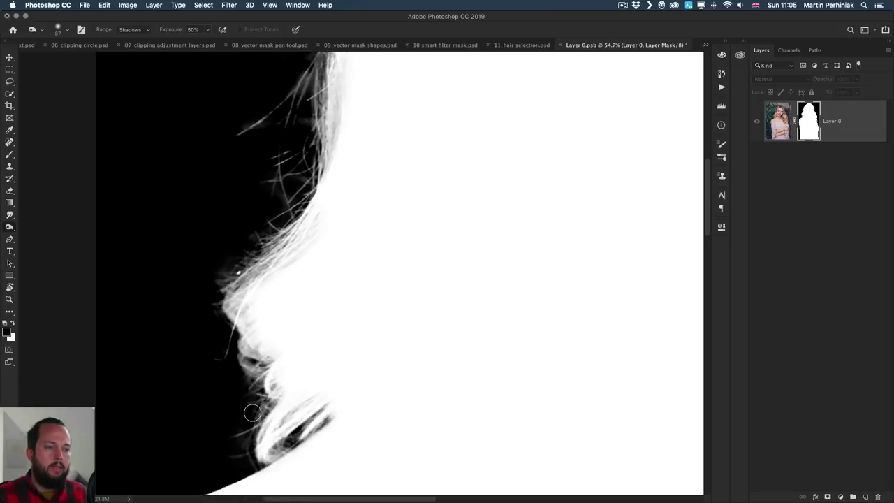
pyautogui.moveTo(290, 459)
pyautogui.mouseDown()
pyautogui.moveTo(303, 442)
pyautogui.moveTo(279, 460)
pyautogui.moveTo(291, 457)
pyautogui.moveTo(246, 407)
pyautogui.mouseUp()
pyautogui.scroll(5, 323, 265)
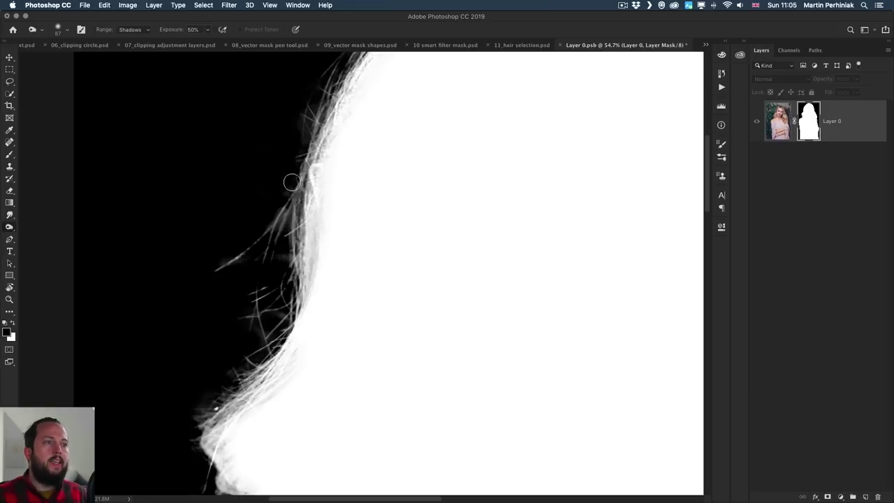
pyautogui.moveTo(293, 179); pyautogui.dragTo(267, 279)
pyautogui.scroll(-3, 278, 214)
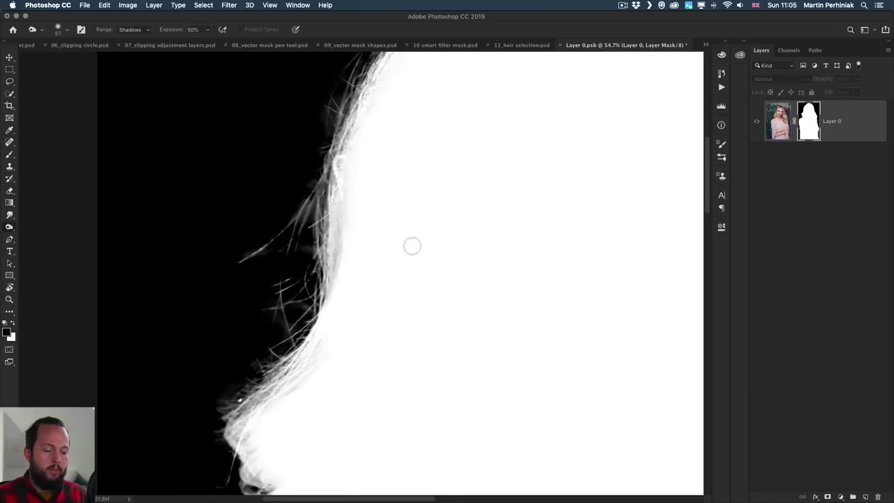
# Leave the mask-only view and add a new layer filled with white beneath Layer 0
pyautogui.moveTo(411, 244); pyautogui.dragTo(370, 276)
pyautogui.scroll(-5, 365, 277)
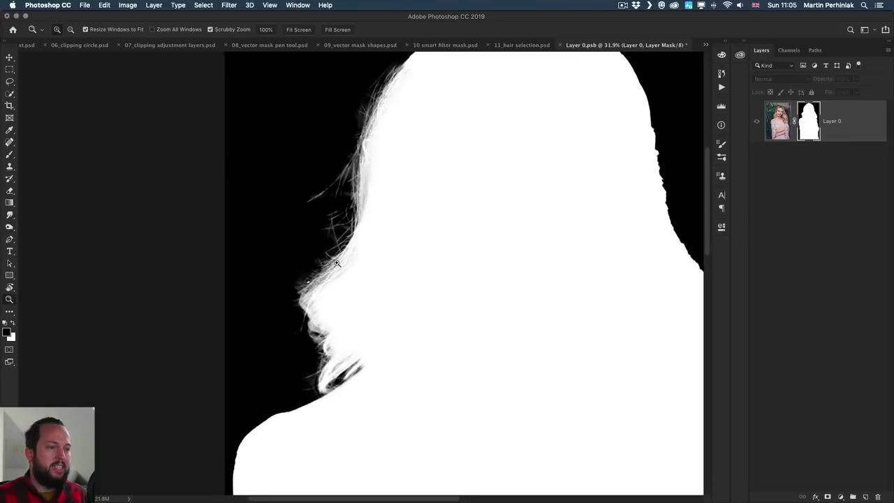
pyautogui.press('o')
pyautogui.press('v')
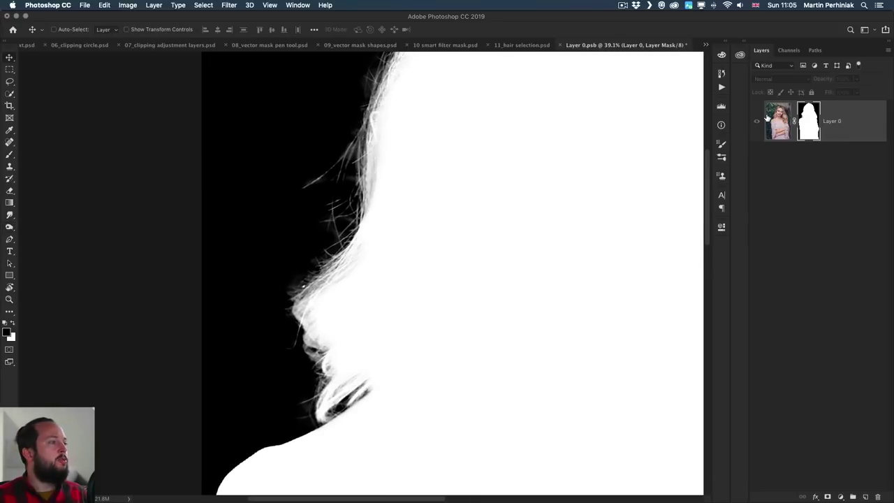
pyautogui.keyDown('alt'); pyautogui.click(807, 120); pyautogui.keyUp('alt')
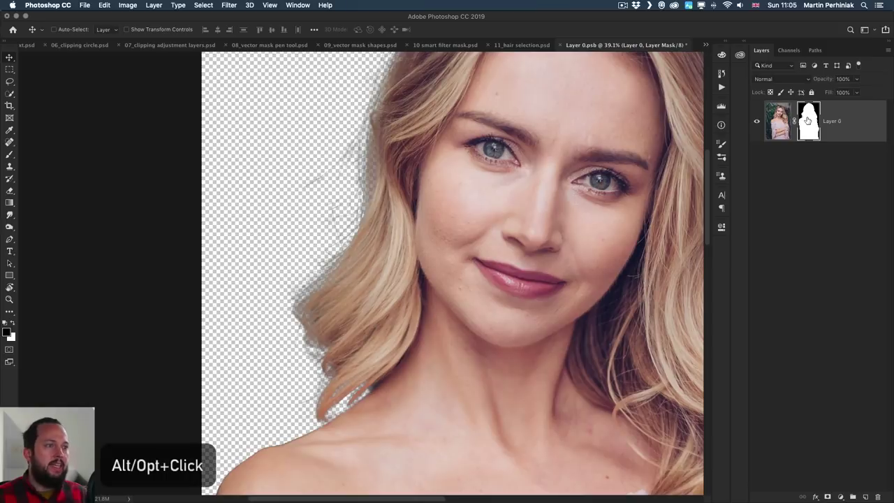
pyautogui.keyDown('ctrl'); pyautogui.click(865, 496); pyautogui.keyUp('ctrl')
pyautogui.hotkey('ctrl', 'BackSpace')
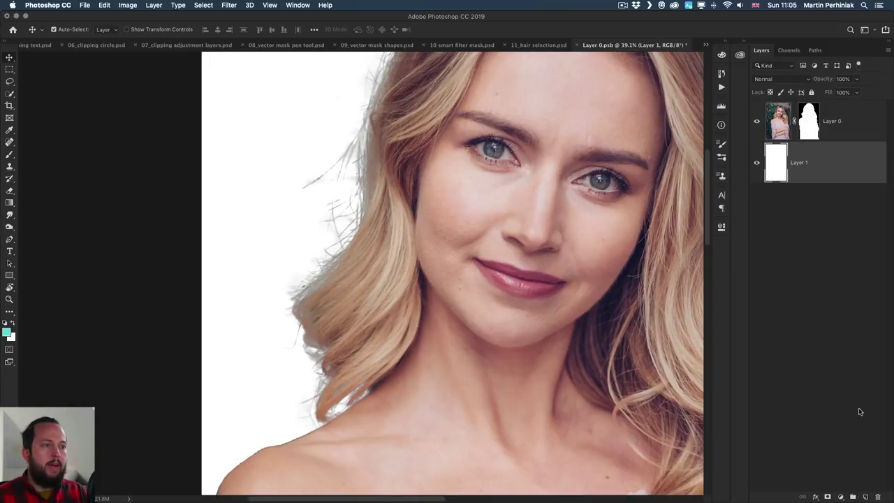
# Target Layer 0's mask and darken the faint haze around the loose hair strands with the size 218 Burn tool, range Shadows, exposure 50%
pyautogui.click(808, 121)
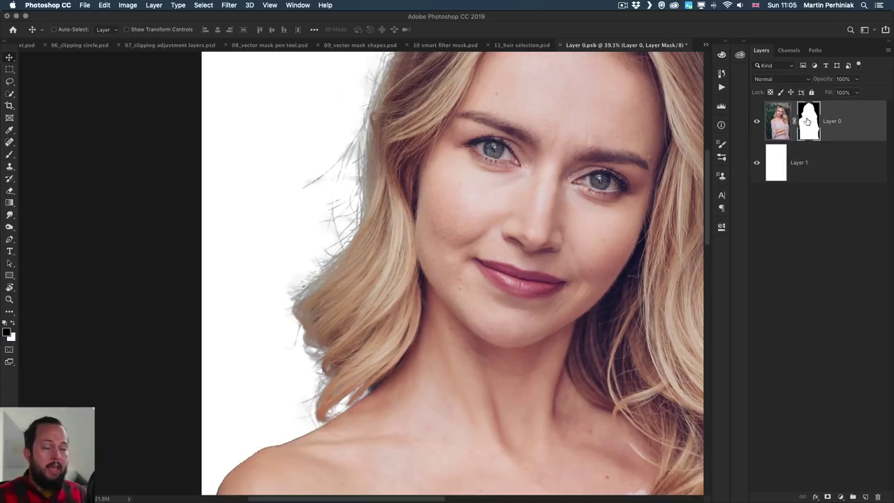
pyautogui.moveTo(339, 230)
pyautogui.mouseDown()
pyautogui.moveTo(370, 236)
pyautogui.moveTo(352, 237)
pyautogui.mouseUp()
pyautogui.press('o')
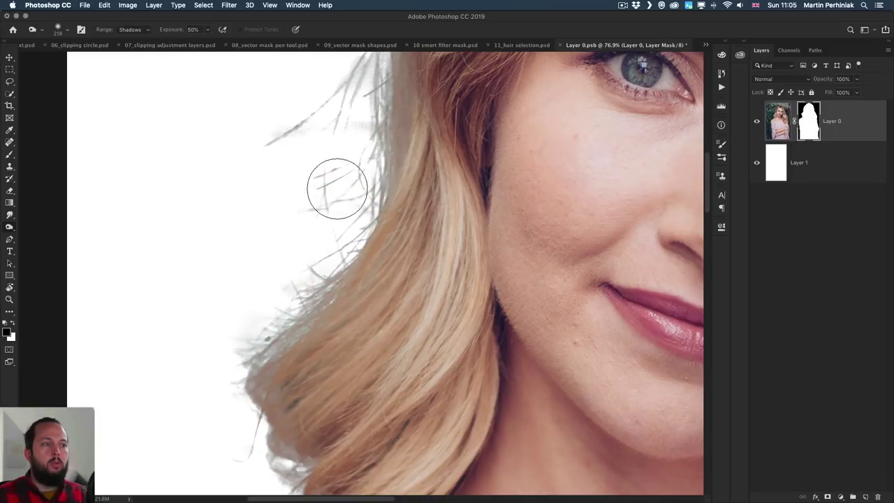
pyautogui.scroll(5, 300, 182)
pyautogui.hscroll(3, 301, 182)
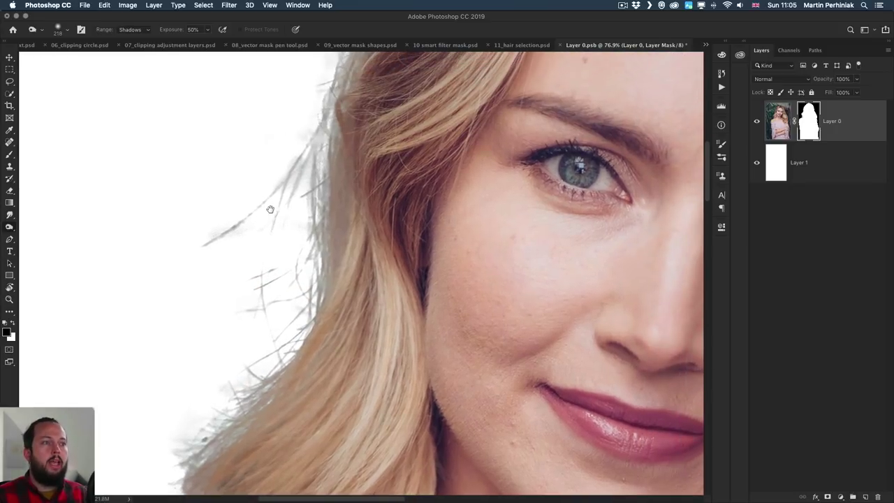
pyautogui.moveTo(250, 231)
pyautogui.mouseDown()
pyautogui.moveTo(223, 248)
pyautogui.moveTo(235, 233)
pyautogui.moveTo(210, 218)
pyautogui.moveTo(233, 216)
pyautogui.mouseUp()
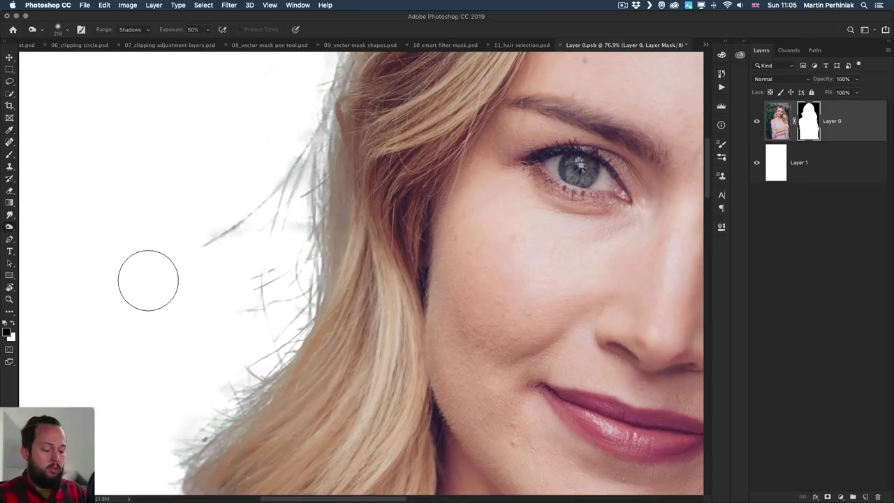
pyautogui.press('super+minus')
pyautogui.press('super+0')
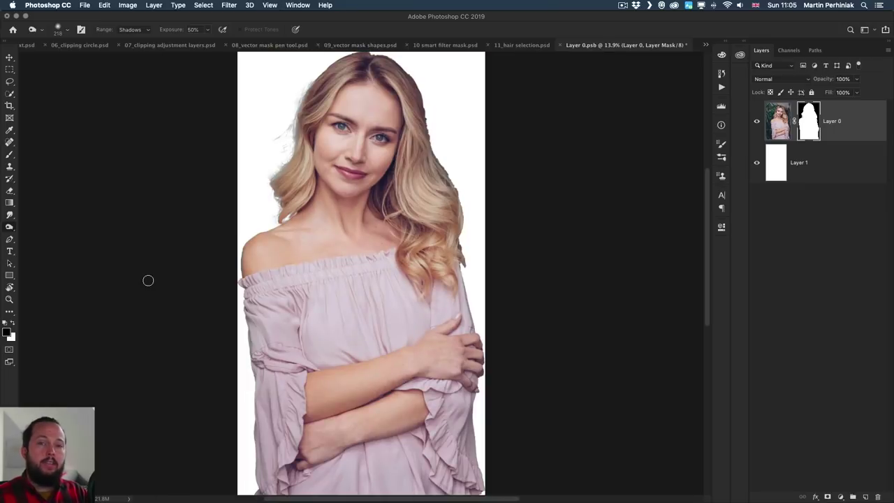
# Temporarily disable Layer 0's mask to compare the cutout with the original photo, and enable it again
pyautogui.press('v')
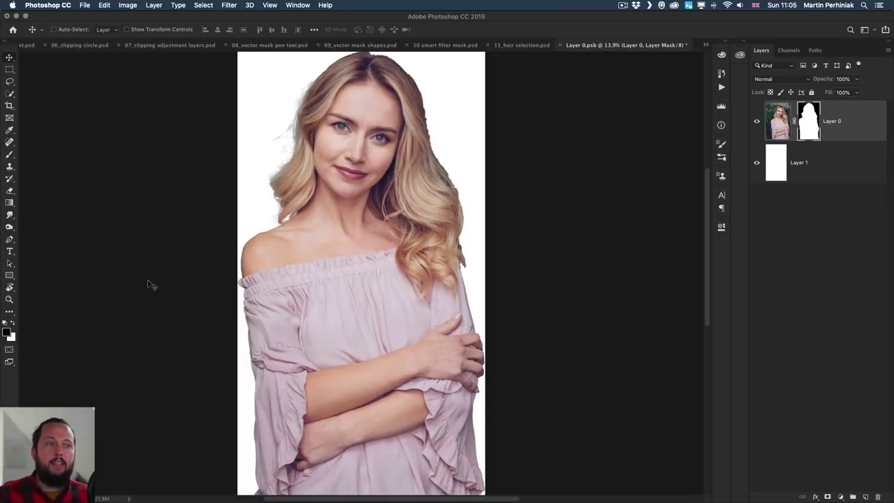
pyautogui.keyDown('shift'); pyautogui.click(806, 121); pyautogui.keyUp('shift')
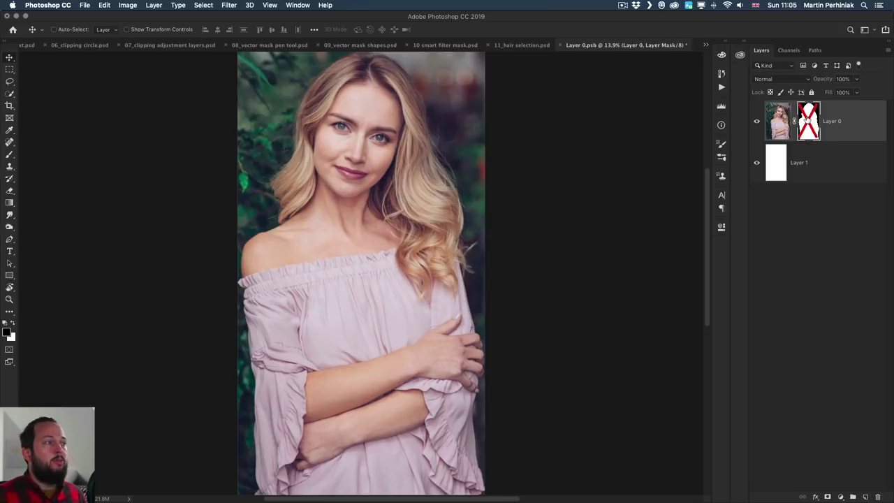
pyautogui.keyDown('shift'); pyautogui.click(806, 119); pyautogui.keyUp('shift')
# Hide the white Layer 1, and save and close the Smart Object contents, Layer 0.psb
pyautogui.click(756, 162)
pyautogui.press('super+s')
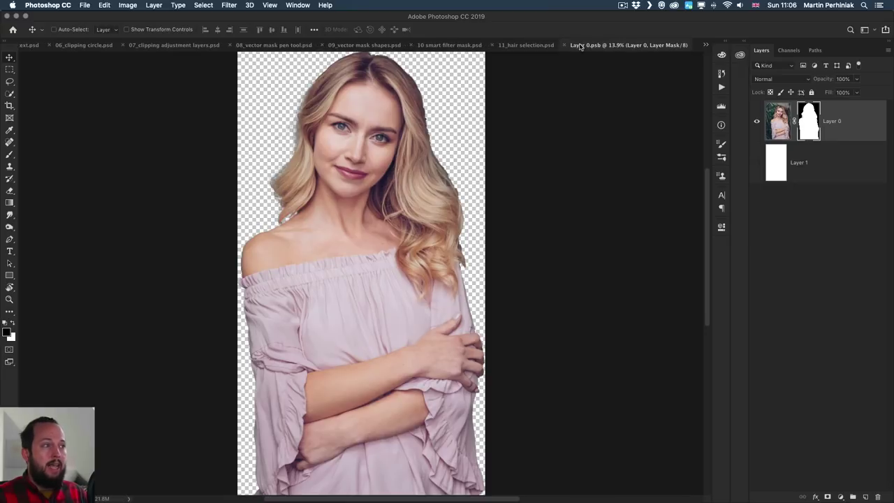
pyautogui.click(566, 45)
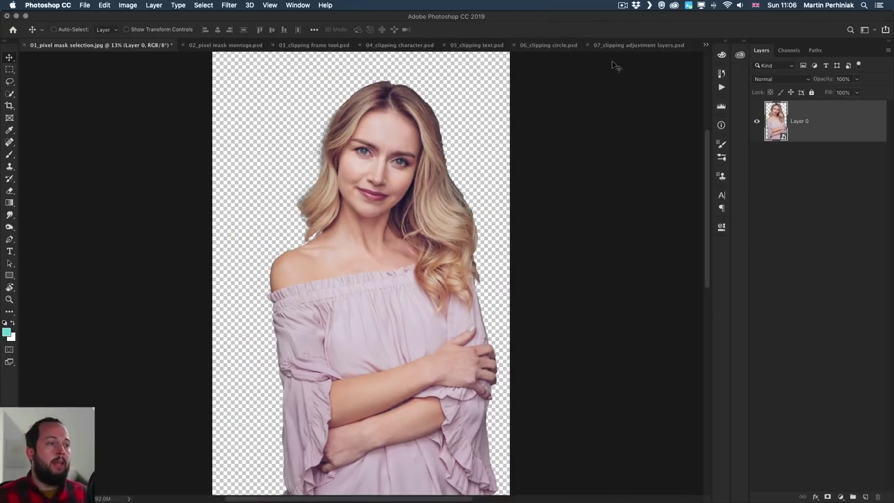
# Examine the updated hair edges of the woman's cutout in 01_pixel mask selection.jpg
pyautogui.press('z')
pyautogui.moveTo(338, 133); pyautogui.dragTo(291, 230)
pyautogui.moveTo(419, 168); pyautogui.dragTo(478, 122)
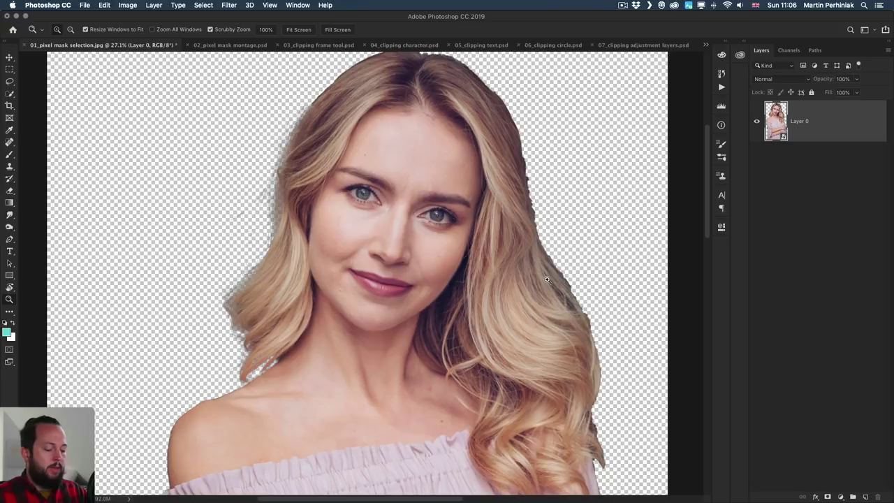
pyautogui.press('super+0')
pyautogui.press('v')
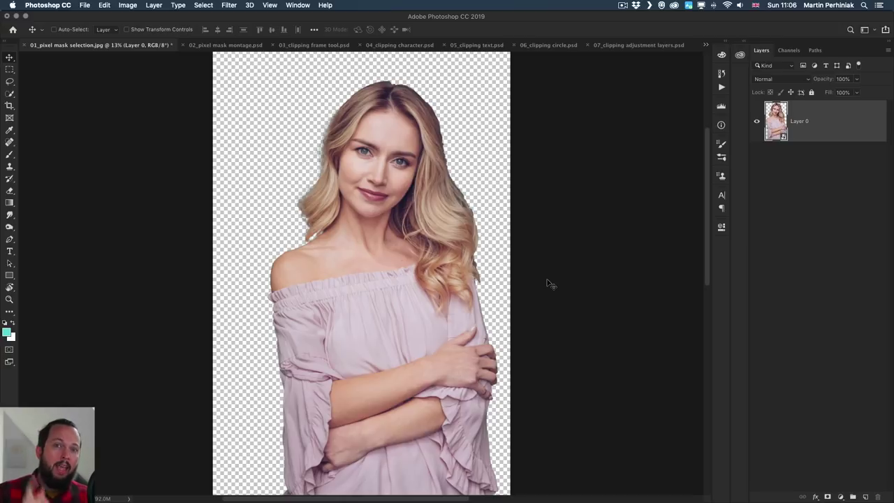
# Switch to 02_pixel mask montage.psd and compare the montage with and without the layers above Layer 0
pyautogui.click(212, 46)
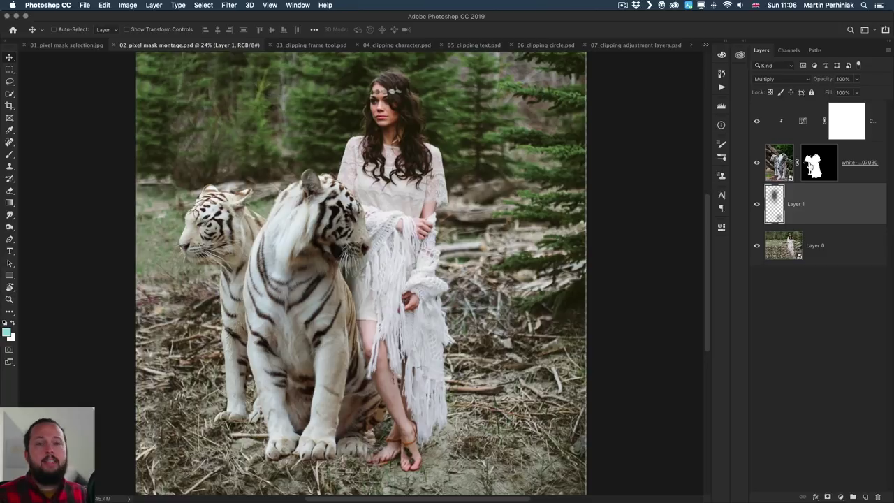
pyautogui.moveTo(757, 164)
pyautogui.mouseDown()
pyautogui.moveTo(758, 204)
pyautogui.moveTo(749, 167)
pyautogui.mouseUp()
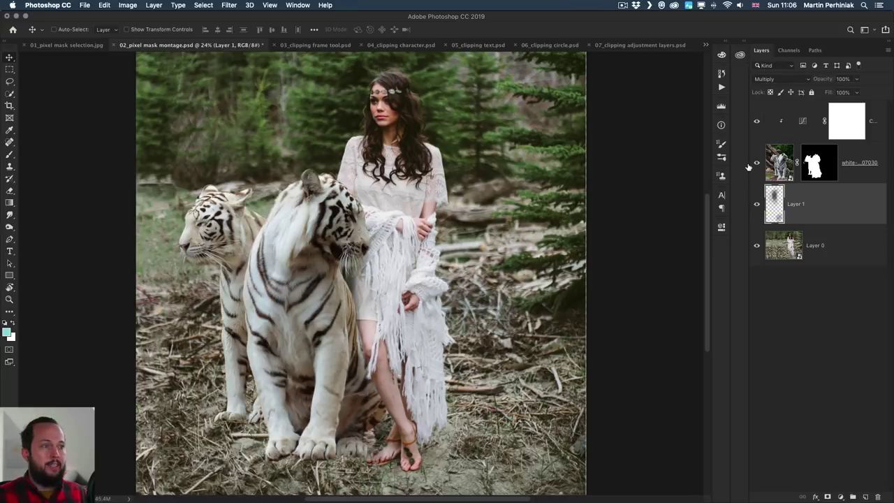
pyautogui.moveTo(755, 168); pyautogui.dragTo(751, 219)
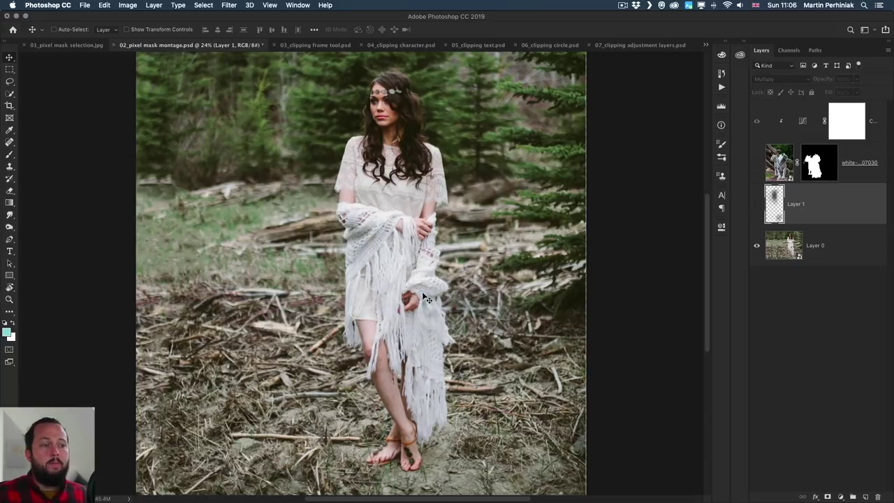
pyautogui.moveTo(757, 203); pyautogui.dragTo(754, 173)
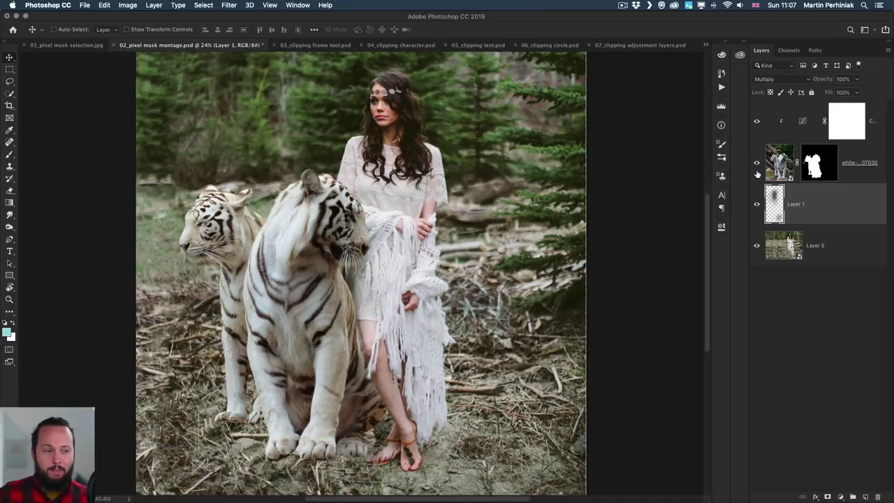
# Temporarily disable the tiger layer's mask to view the full tiger photo, and enable it again
pyautogui.click(820, 169)
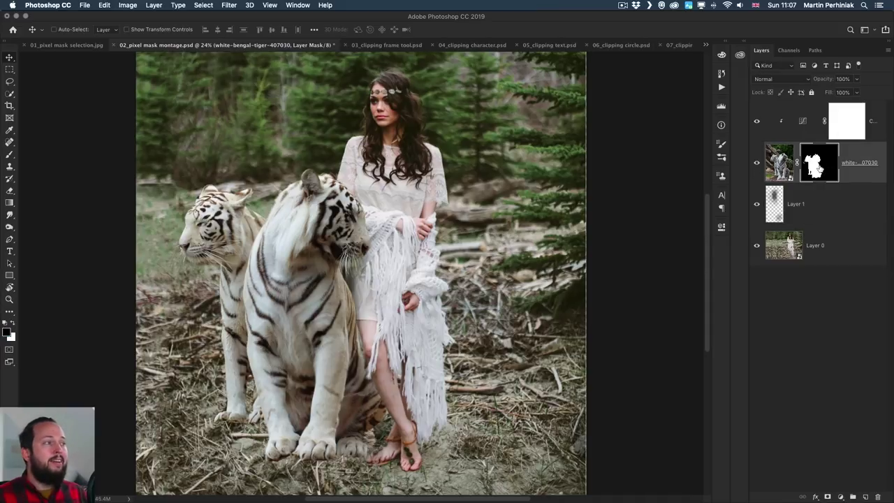
pyautogui.keyDown('shift'); pyautogui.click(817, 166); pyautogui.keyUp('shift')
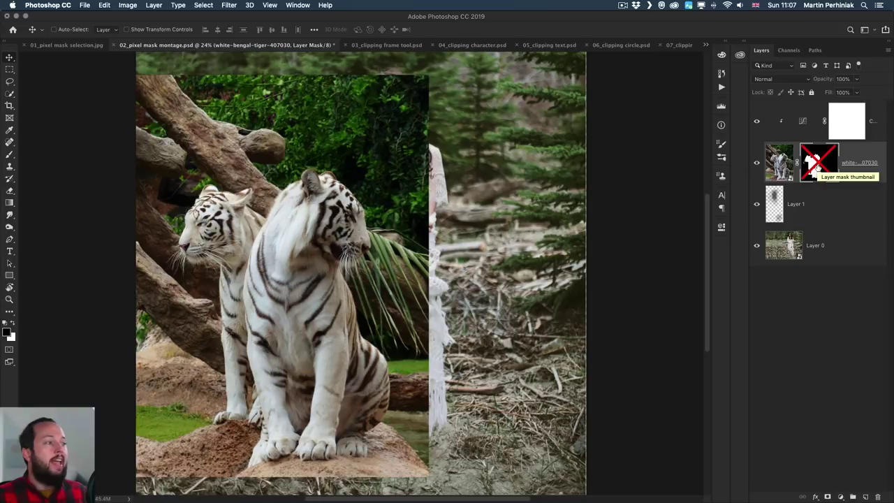
pyautogui.keyDown('shift'); pyautogui.click(817, 166); pyautogui.keyUp('shift')
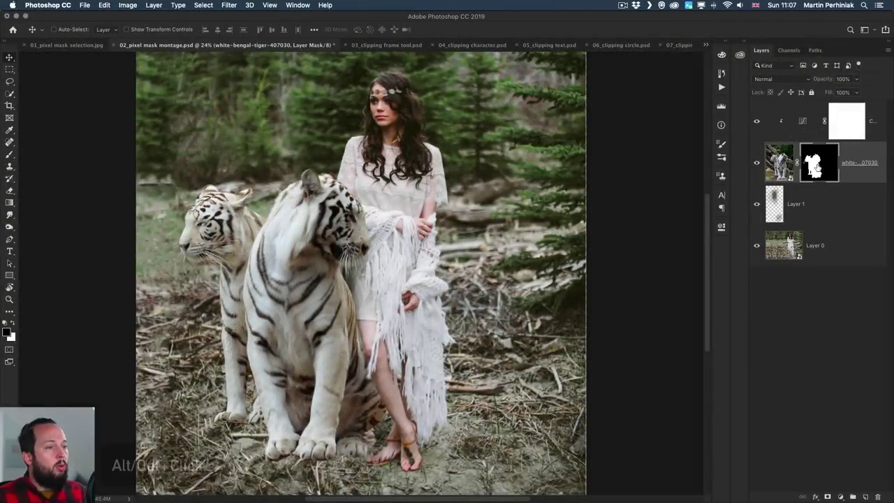
# Display the tiger layer's mask alone and paint black over the grey branch near the left whiskers and the specks between the two heads
pyautogui.keyDown('alt'); pyautogui.click(817, 167); pyautogui.keyUp('alt')
pyautogui.press('super+space')
pyautogui.moveTo(183, 280); pyautogui.dragTo(243, 253)
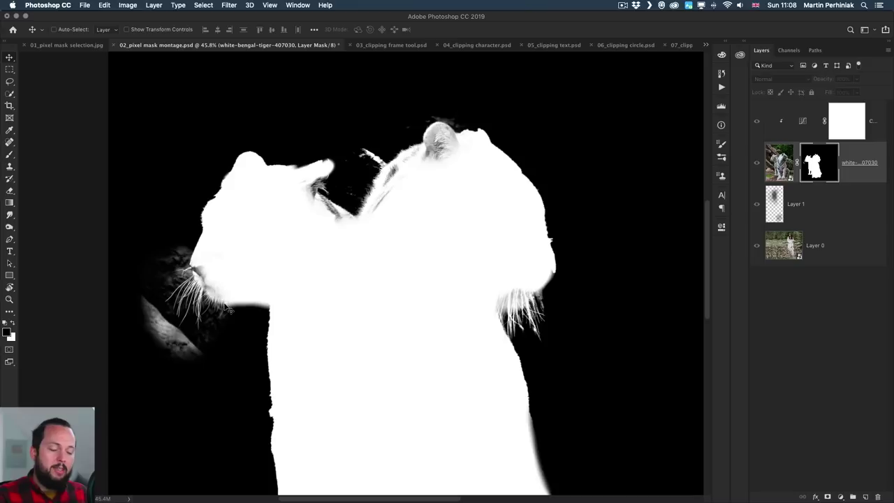
pyautogui.press('b')
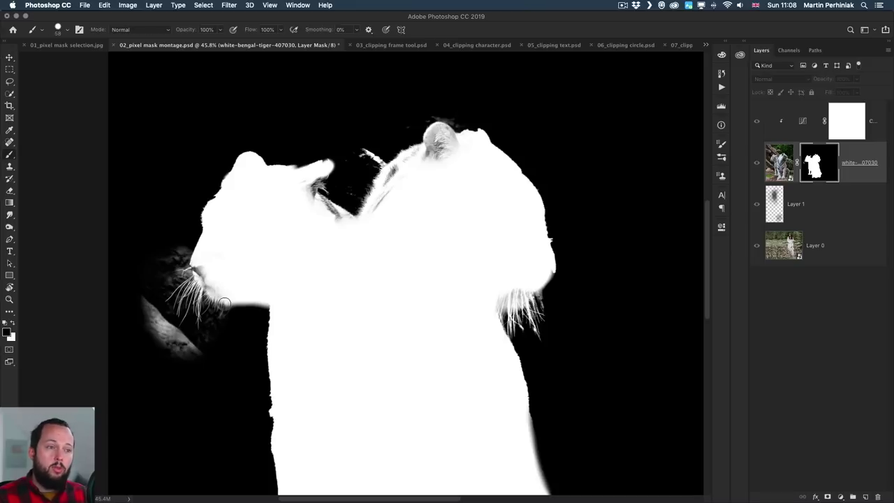
pyautogui.moveTo(174, 346)
pyautogui.mouseDown()
pyautogui.moveTo(192, 334)
pyautogui.moveTo(234, 365)
pyautogui.mouseUp()
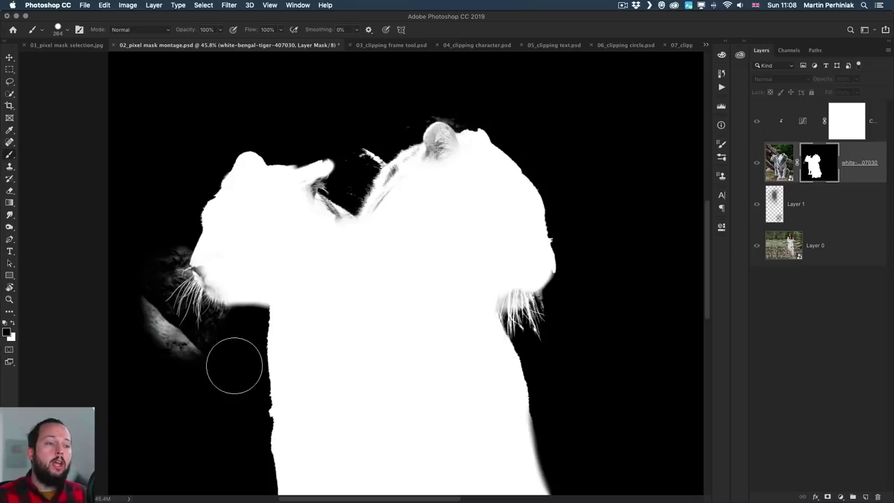
pyautogui.keyDown('alt'); pyautogui.click(823, 169); pyautogui.keyUp('alt')
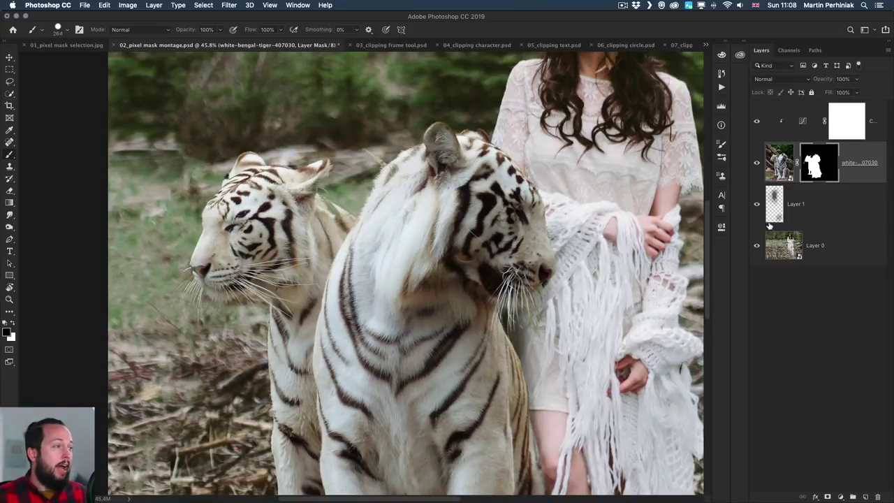
pyautogui.keyDown('alt'); pyautogui.click(824, 162); pyautogui.keyUp('alt')
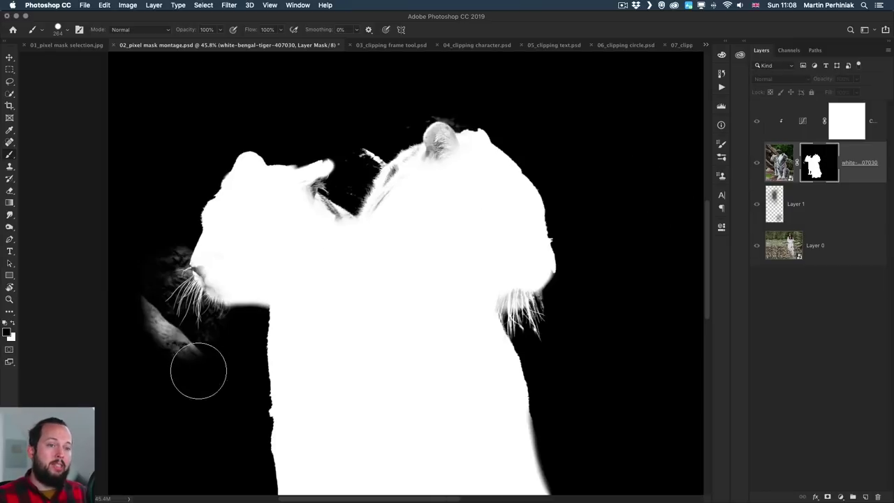
pyautogui.moveTo(178, 365)
pyautogui.mouseDown()
pyautogui.moveTo(147, 329)
pyautogui.moveTo(156, 349)
pyautogui.mouseUp()
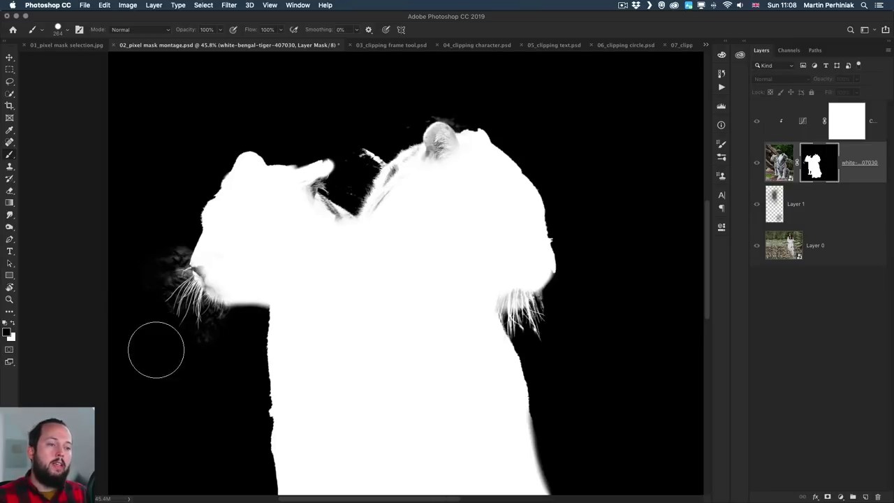
pyautogui.moveTo(362, 152); pyautogui.dragTo(334, 152)
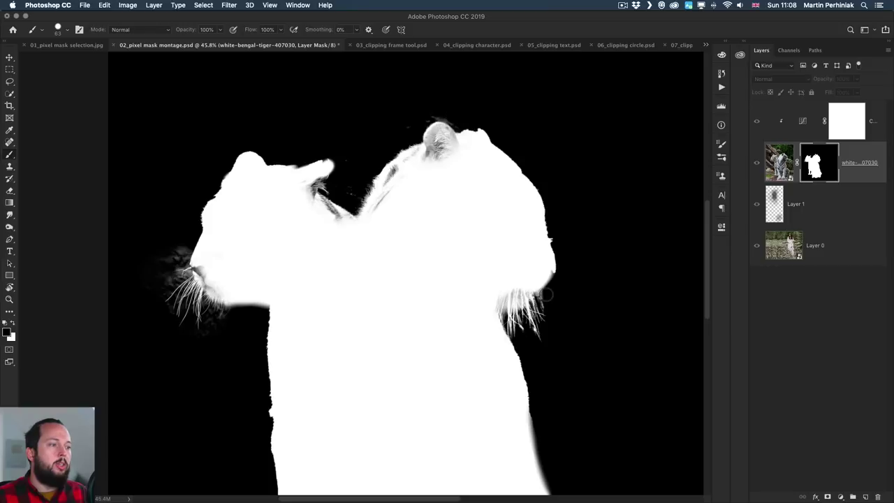
# Paint white with the size 63 brush over the grey mask patches on the rear tiger's neck and the front tiger's nape, checking against the composite
pyautogui.press('x')
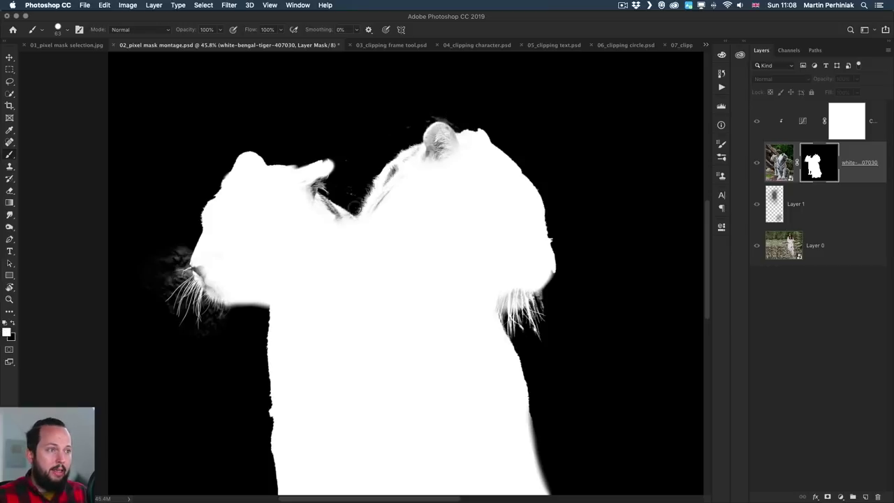
pyautogui.scroll(5, 328, 203)
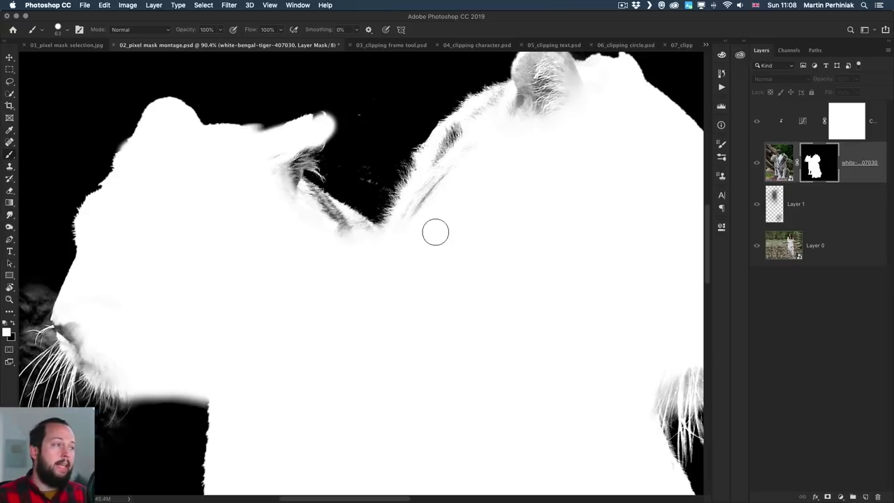
pyautogui.keyDown('alt'); pyautogui.click(812, 165); pyautogui.keyUp('alt')
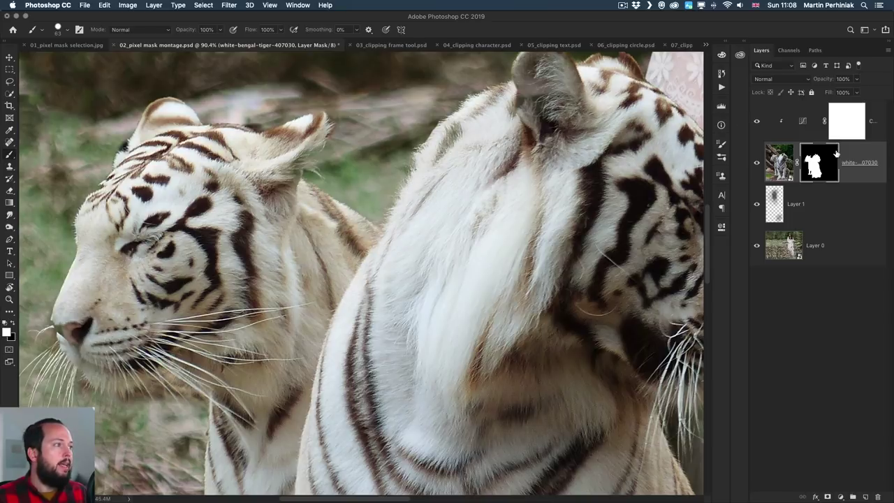
pyautogui.keyDown('alt'); pyautogui.click(820, 166); pyautogui.keyUp('alt')
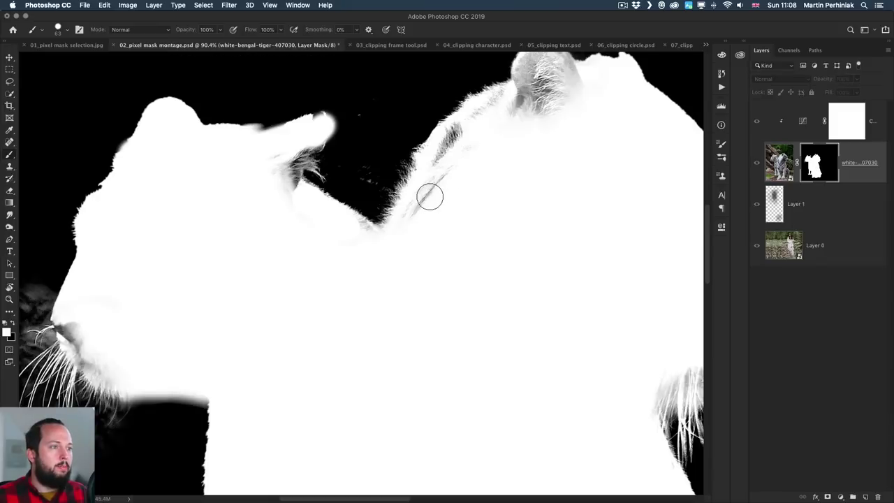
pyautogui.keyDown('alt'); pyautogui.click(828, 166); pyautogui.keyUp('alt')
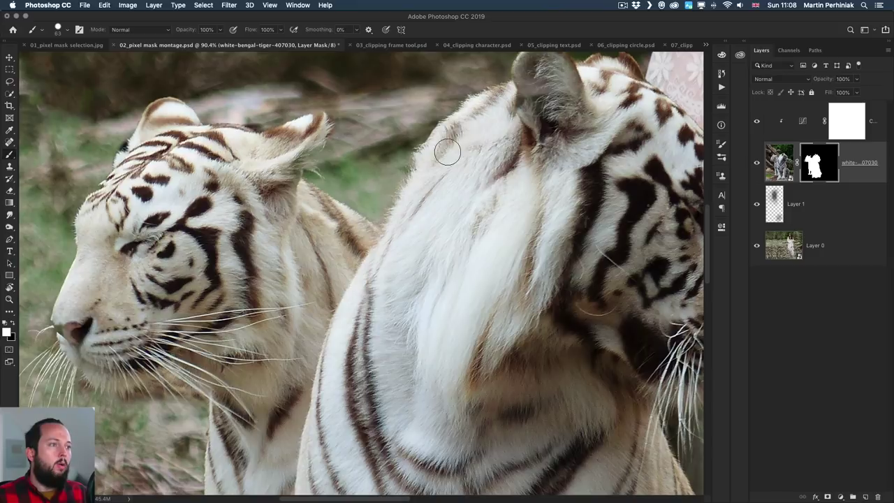
pyautogui.keyDown('alt'); pyautogui.click(826, 174); pyautogui.keyUp('alt')
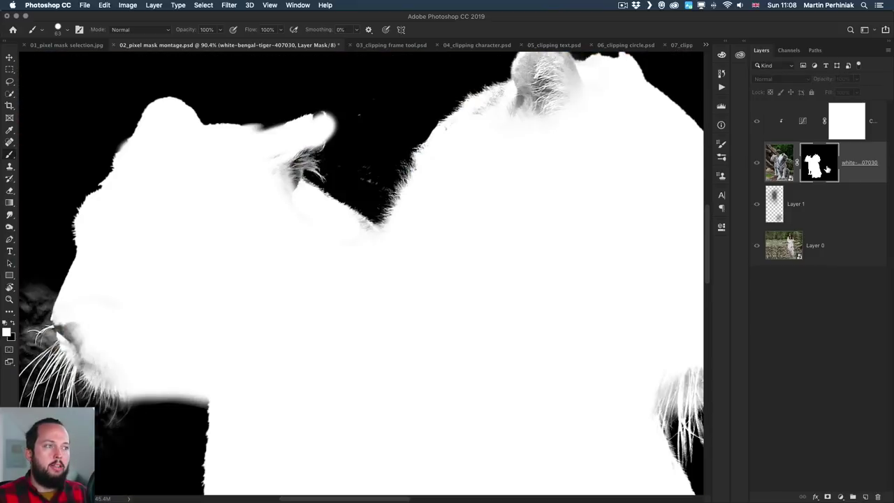
# Compare the tiger layer's mask with the composite around the front tiger's ear and the rear tiger's whiskers
pyautogui.scroll(5, 612, 133)
pyautogui.hscroll(4, 612, 133)
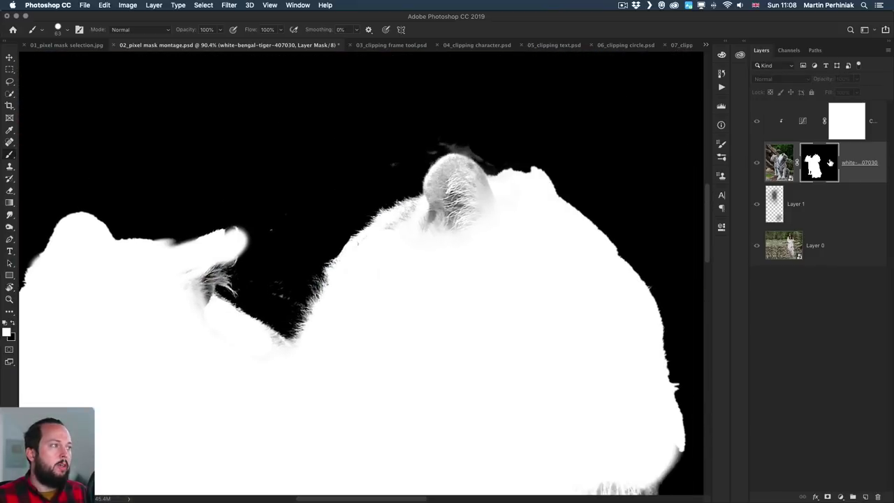
pyautogui.keyDown('alt'); pyautogui.click(829, 162); pyautogui.keyUp('alt')
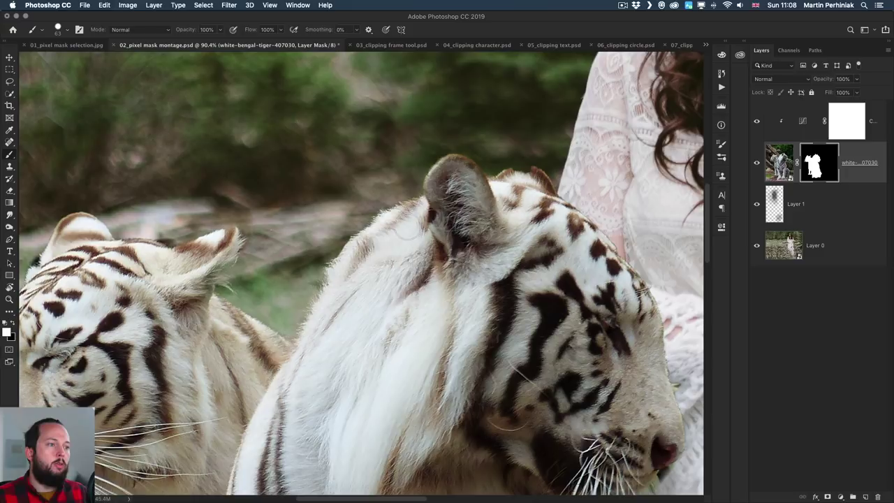
pyautogui.moveTo(136, 357); pyautogui.dragTo(340, 274)
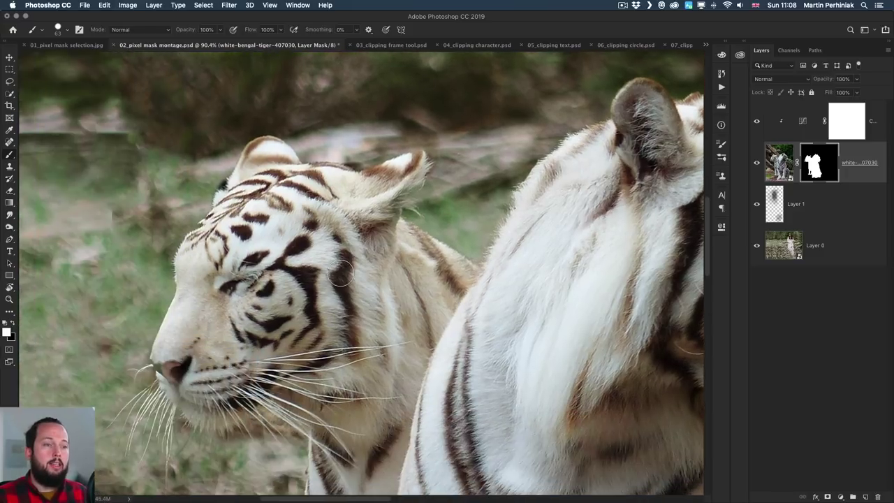
pyautogui.keyDown('alt'); pyautogui.click(827, 165); pyautogui.keyUp('alt')
pyautogui.moveTo(136, 354); pyautogui.dragTo(246, 208)
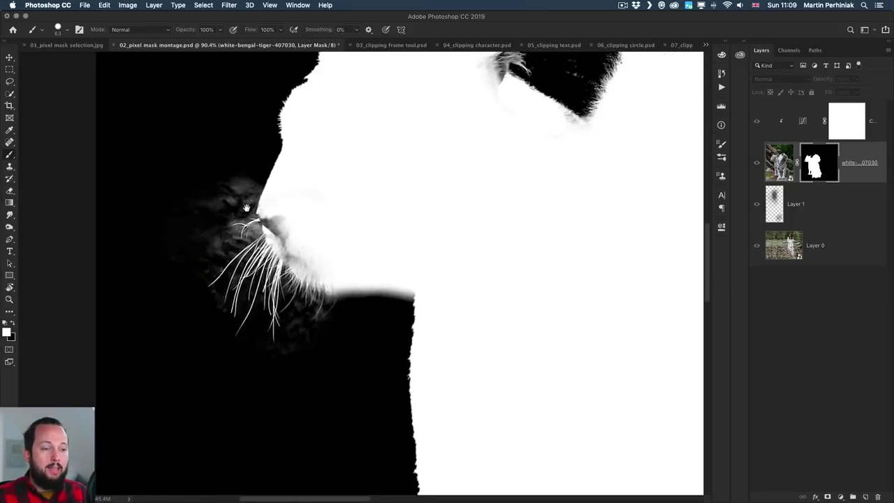
# Burn the tiger mask's grey haze around the left whiskers with Shadows range at 50% exposure, and dodge the grey patches on the muzzle
pyautogui.press('o')
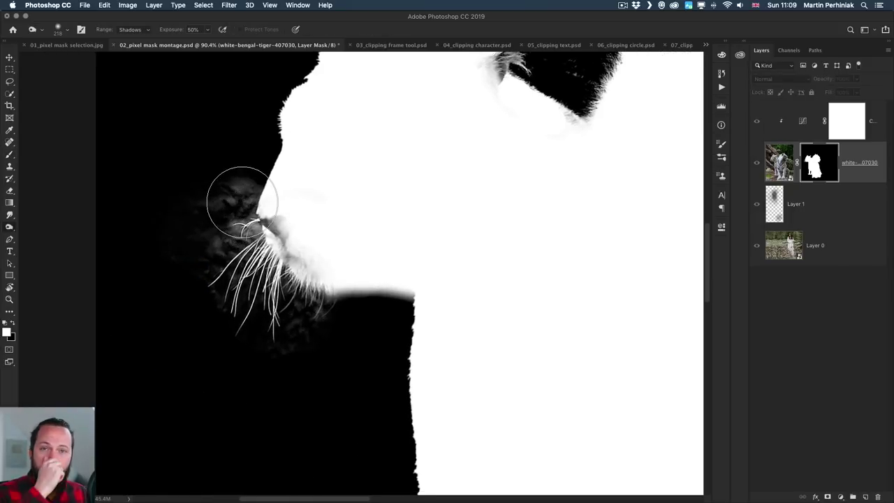
pyautogui.moveTo(241, 201)
pyautogui.mouseDown()
pyautogui.moveTo(216, 213)
pyautogui.moveTo(236, 185)
pyautogui.moveTo(209, 259)
pyautogui.moveTo(228, 234)
pyautogui.moveTo(208, 303)
pyautogui.moveTo(287, 313)
pyautogui.mouseUp()
pyautogui.hotkey('shift', 'o')
pyautogui.moveTo(335, 204)
pyautogui.mouseDown()
pyautogui.moveTo(298, 221)
pyautogui.moveTo(308, 258)
pyautogui.moveTo(286, 225)
pyautogui.moveTo(261, 213)
pyautogui.moveTo(323, 253)
pyautogui.mouseUp()
pyautogui.hotkey('shift', 'o')
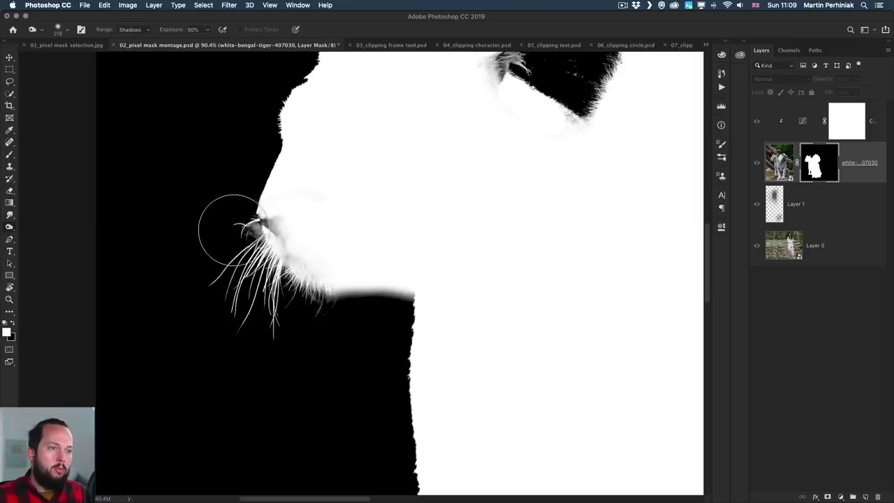
pyautogui.moveTo(234, 226)
pyautogui.mouseDown()
pyautogui.moveTo(251, 211)
pyautogui.moveTo(264, 221)
pyautogui.mouseUp()
pyautogui.press('b')
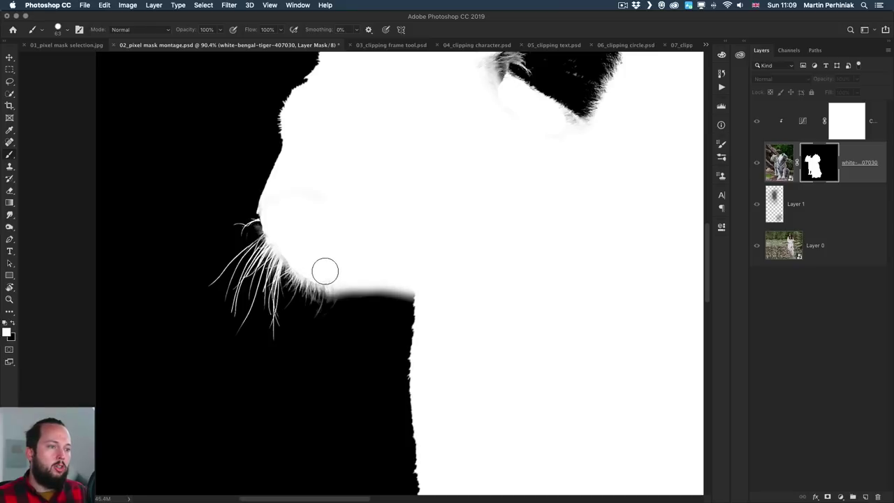
pyautogui.press('o')
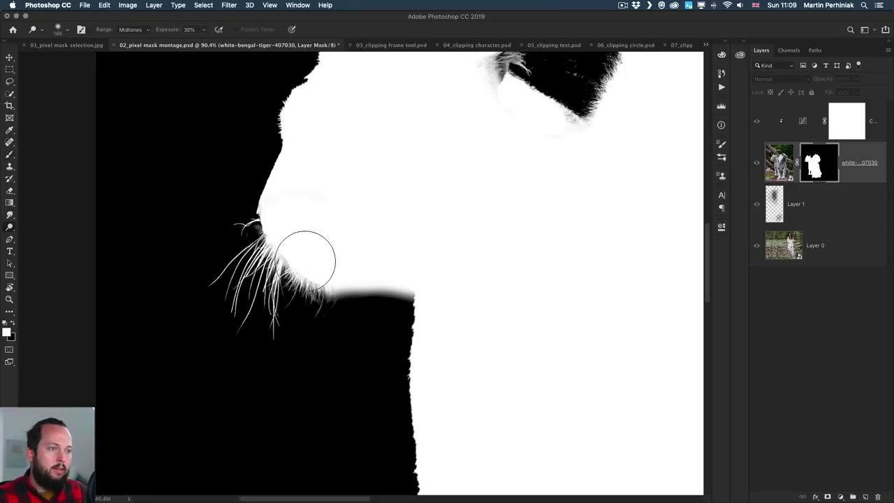
# Compare the refined tiger mask with the composite around both heads, and return to the full montage
pyautogui.moveTo(496, 210); pyautogui.dragTo(419, 280)
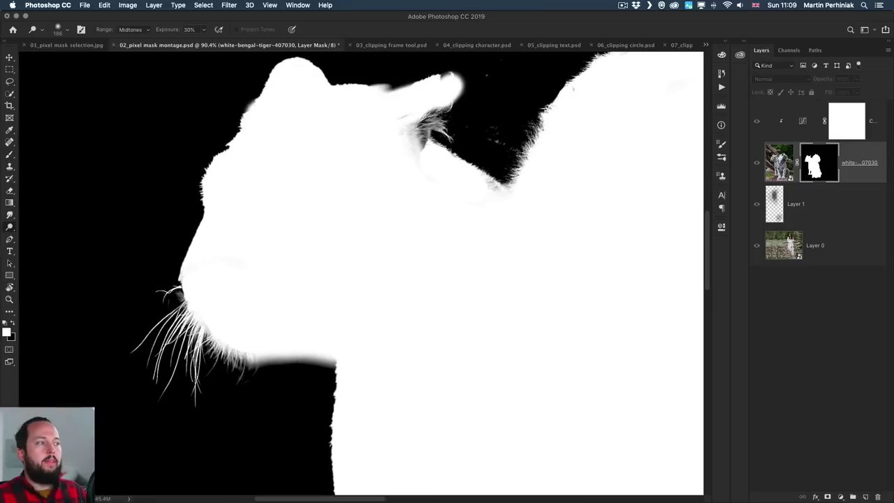
pyautogui.keyDown('alt'); pyautogui.click(814, 161); pyautogui.keyUp('alt')
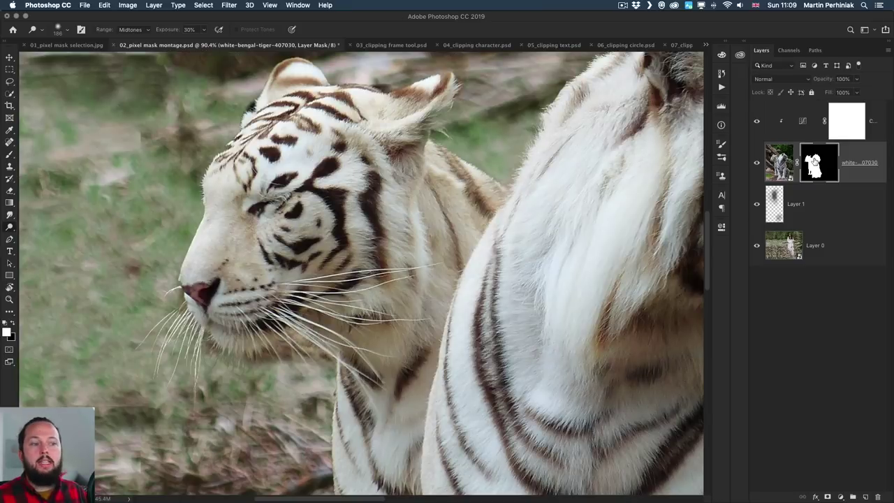
pyautogui.keyDown('alt'); pyautogui.click(814, 160); pyautogui.keyUp('alt')
pyautogui.moveTo(465, 177); pyautogui.dragTo(314, 269)
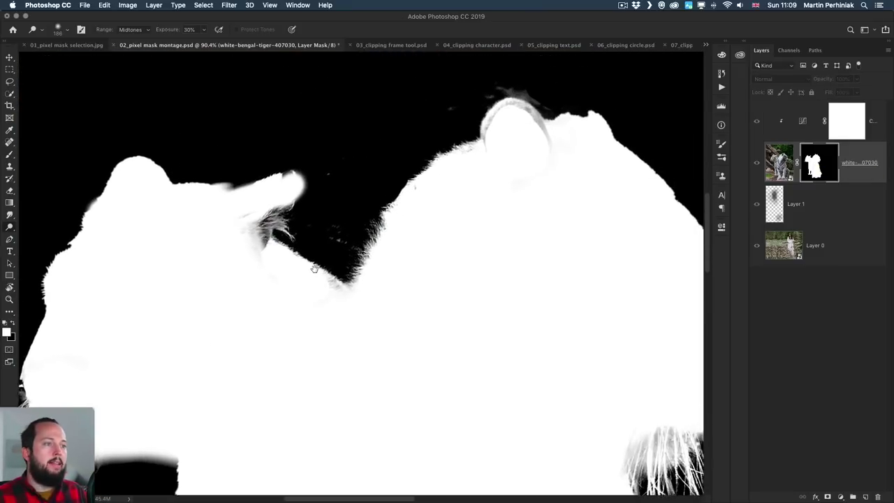
pyautogui.moveTo(515, 163); pyautogui.dragTo(441, 178)
pyautogui.moveTo(373, 305)
pyautogui.mouseDown()
pyautogui.moveTo(258, 277)
pyautogui.moveTo(244, 172)
pyautogui.mouseUp()
pyautogui.press('super+0')
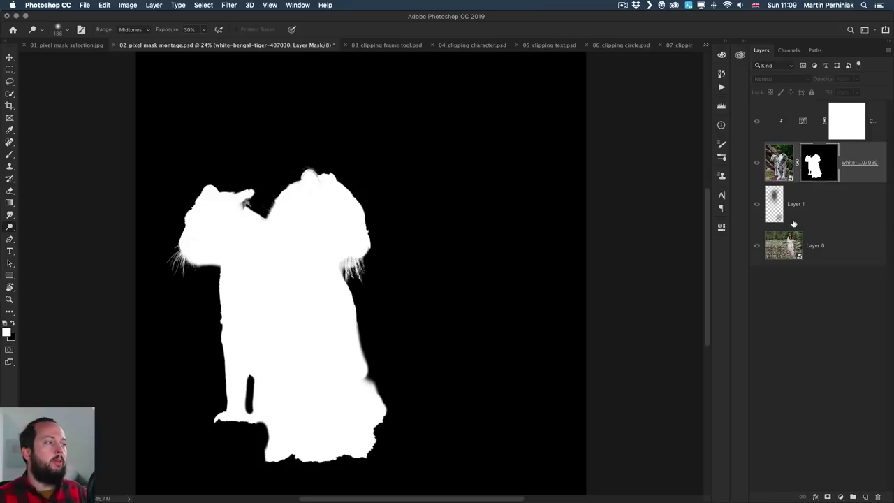
pyautogui.keyDown('alt'); pyautogui.click(819, 172); pyautogui.keyUp('alt')
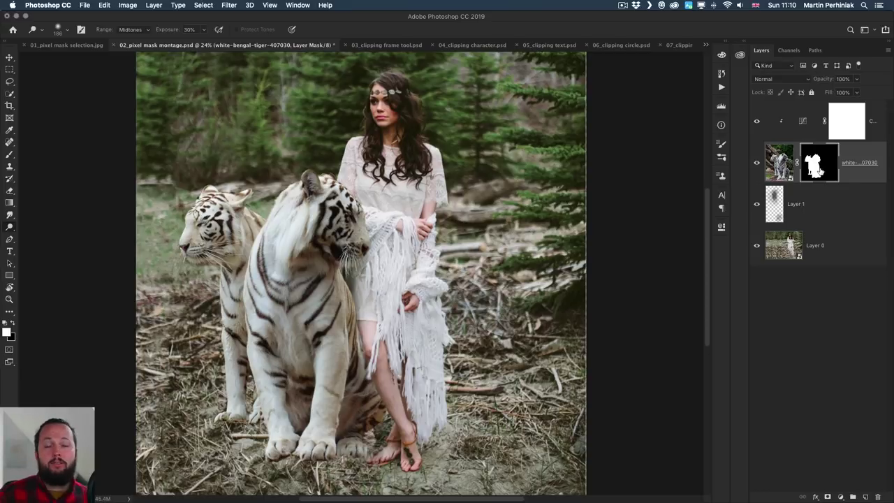
# In 03_clipping frame tool.psd, draw a rectangular Frame tool placeholder that fits the opening of the yellow picture frame
pyautogui.click(383, 45)
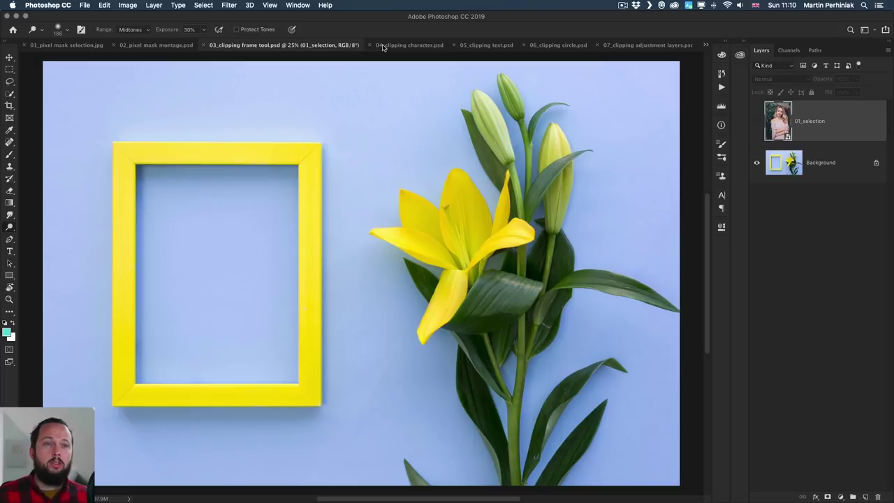
pyautogui.press('k')
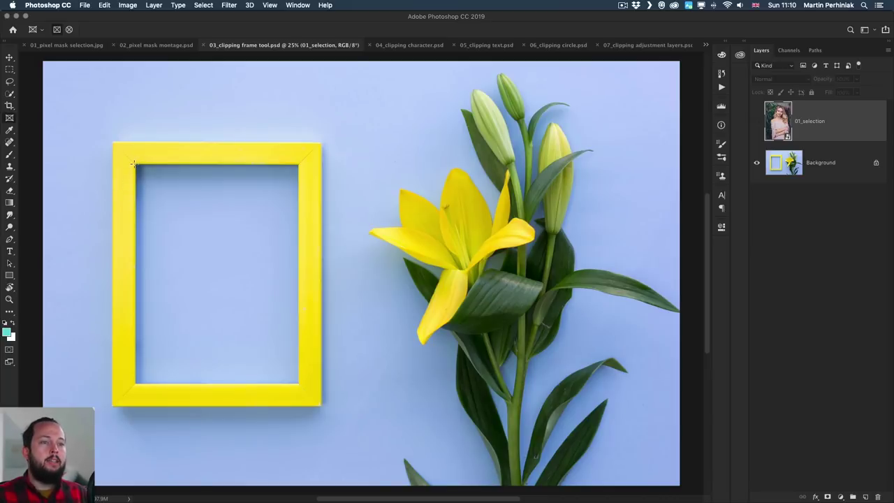
pyautogui.moveTo(135, 163); pyautogui.dragTo(298, 383)
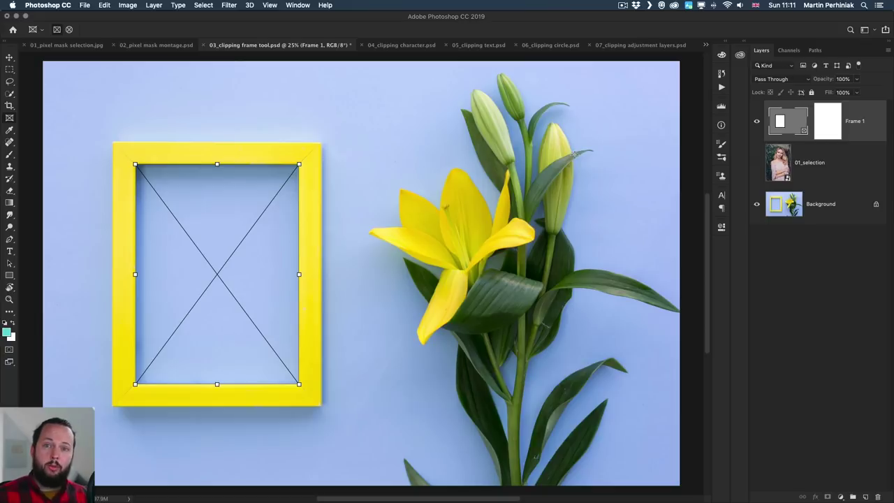
# Show the 01_selection portrait layer and move it into the frame placeholder so it is clipped inside the yellow frame
pyautogui.click(758, 163)
pyautogui.click(827, 166)
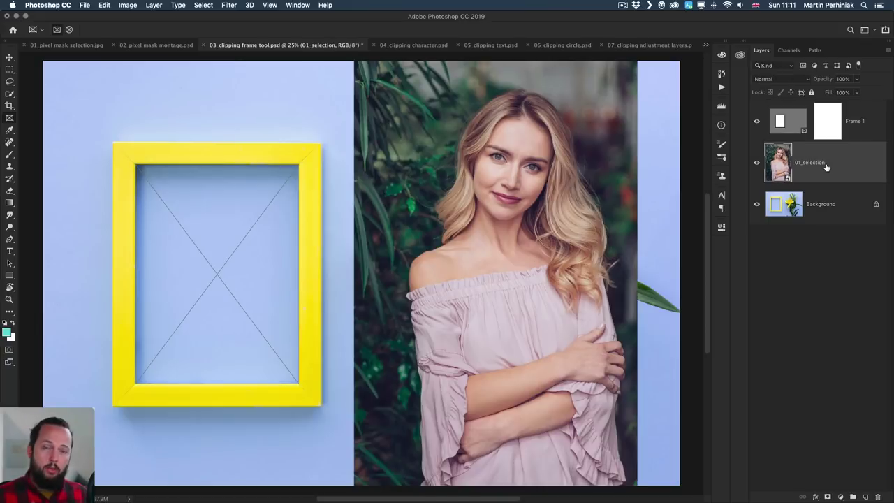
pyautogui.press('v')
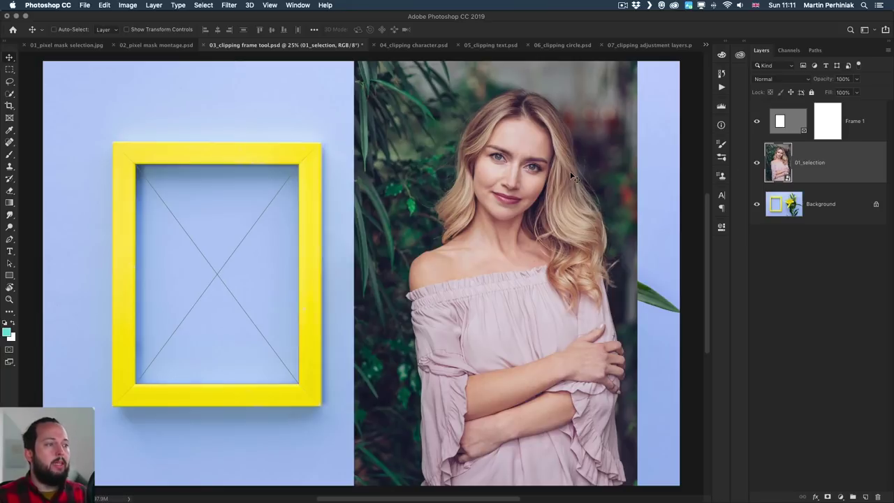
pyautogui.moveTo(504, 187); pyautogui.dragTo(257, 251)
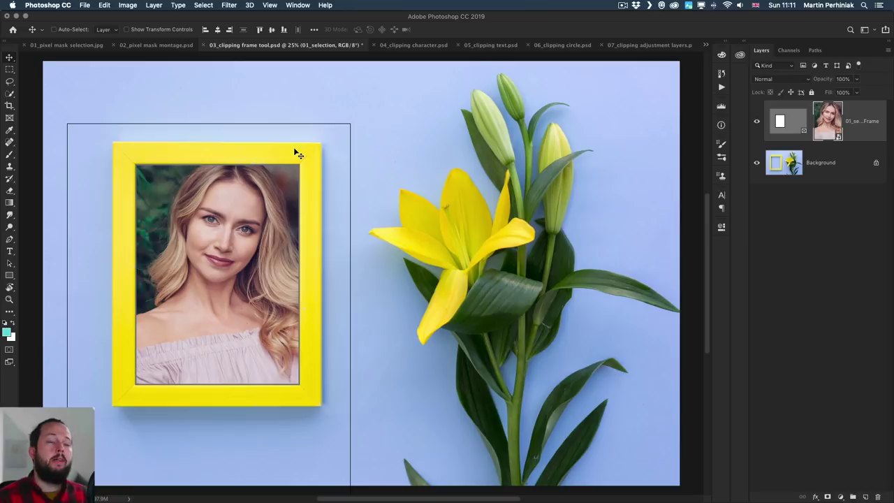
# Select the portrait inside the frame layer, scale it down to 47.30%, and reposition it within the frame opening
pyautogui.click(801, 128)
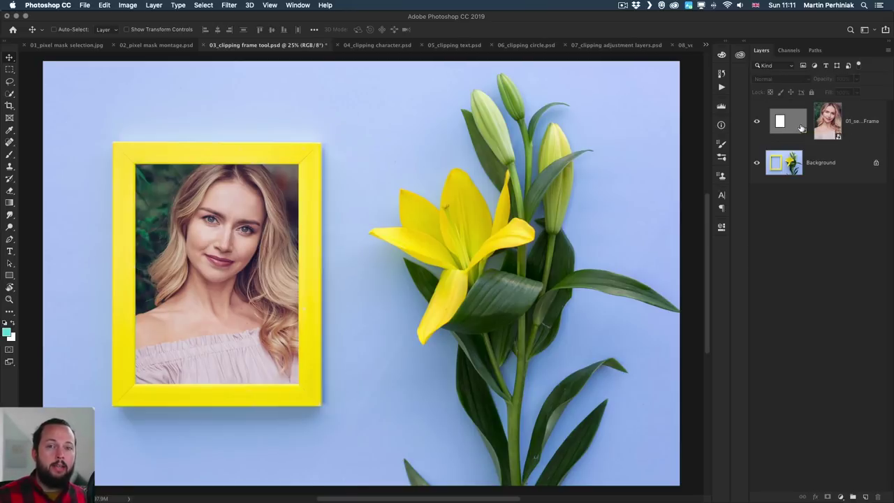
pyautogui.click(828, 132)
pyautogui.moveTo(269, 242); pyautogui.dragTo(230, 187)
pyautogui.press('super+t')
pyautogui.moveTo(358, 82); pyautogui.dragTo(333, 117)
pyautogui.moveTo(208, 236); pyautogui.dragTo(196, 253)
pyautogui.moveTo(318, 139); pyautogui.dragTo(273, 208)
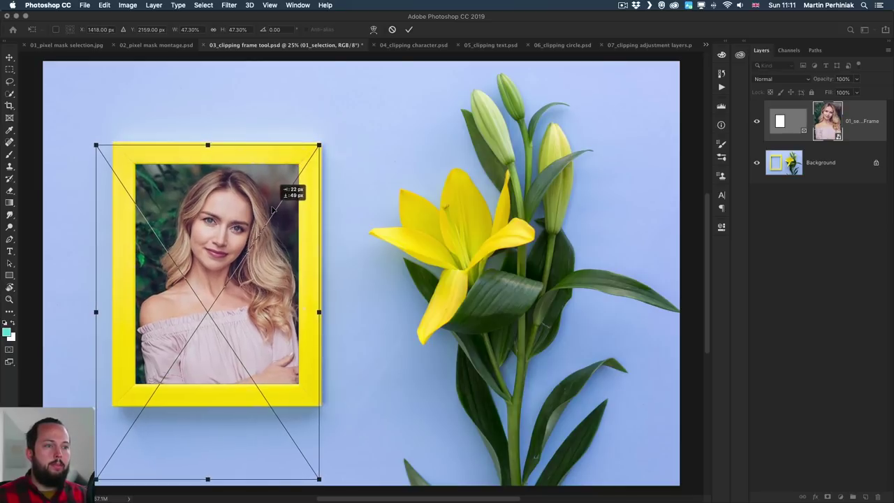
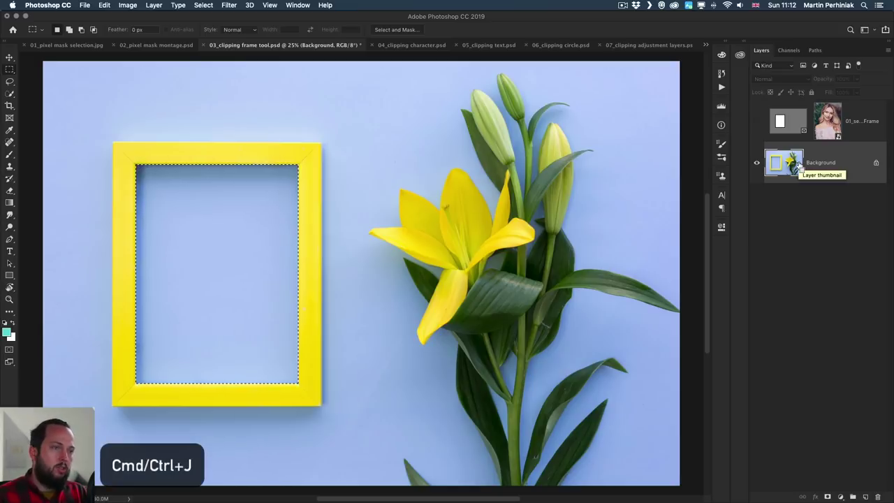
# Copy the selected frame interior from the Background to a new layer, and toggle layer visibility to check the copy
pyautogui.press('super+j')
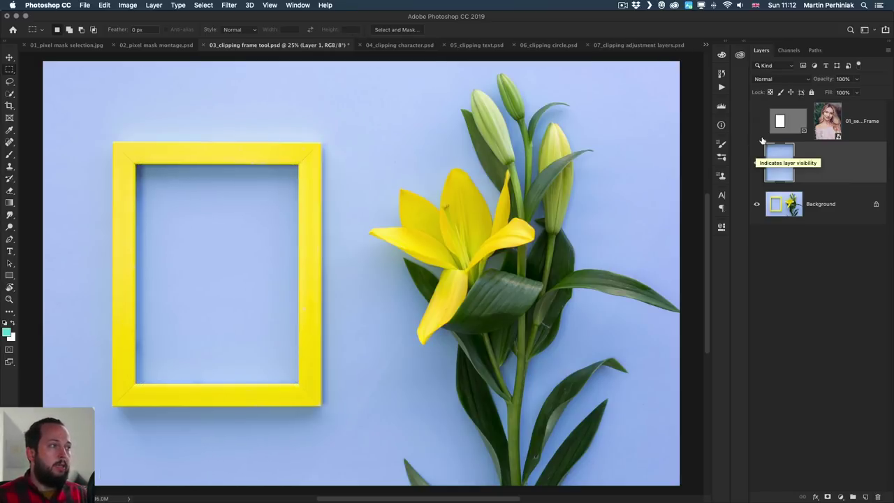
pyautogui.click(758, 204)
pyautogui.click(758, 204)
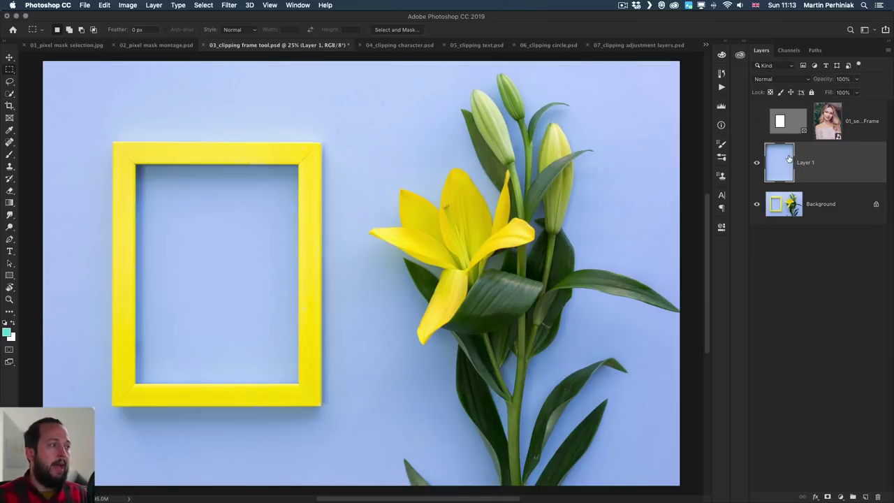
pyautogui.click(757, 164)
pyautogui.click(756, 162)
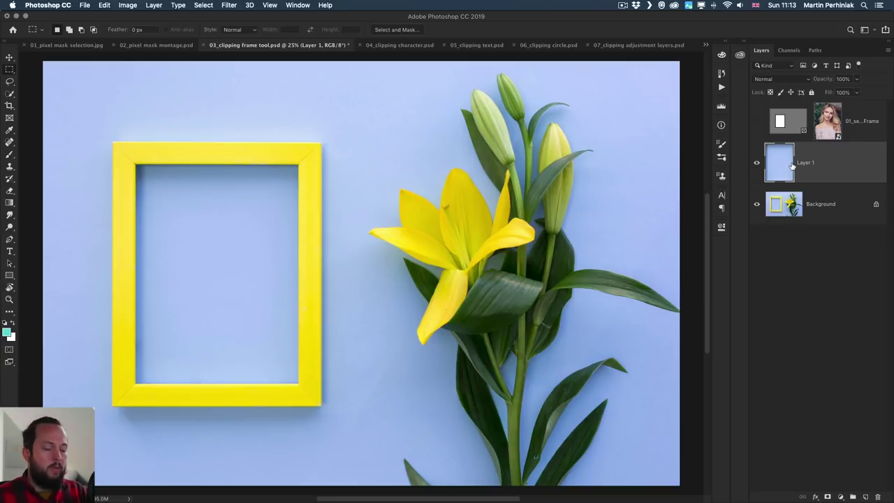
# Desaturate the copied frame interior on Layer 1
pyautogui.press('super+u')
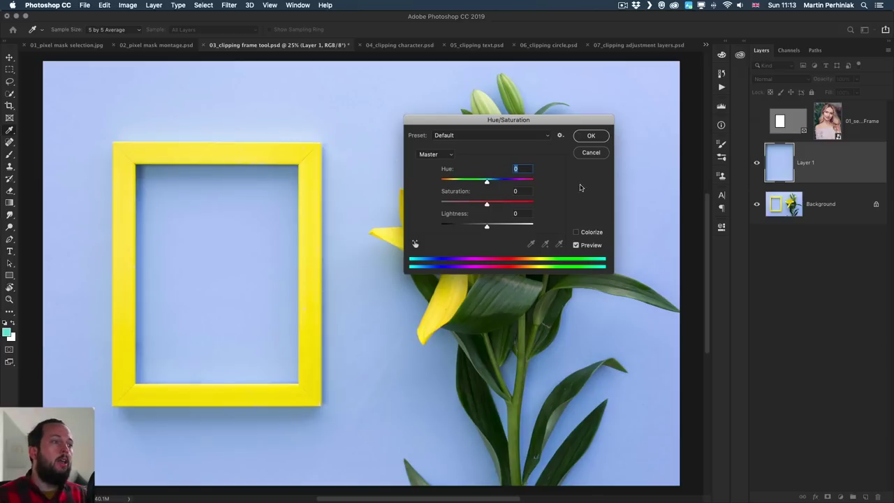
pyautogui.press('Escape')
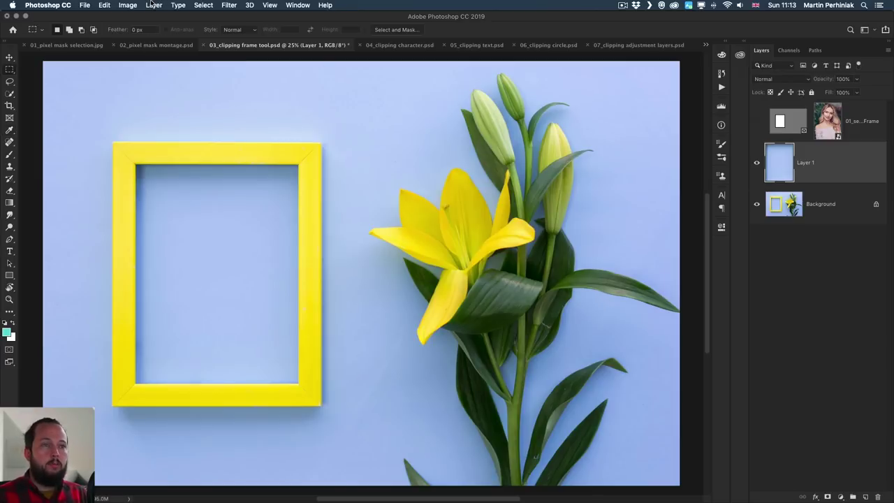
pyautogui.click(128, 5)
pyautogui.moveTo(129, 29)
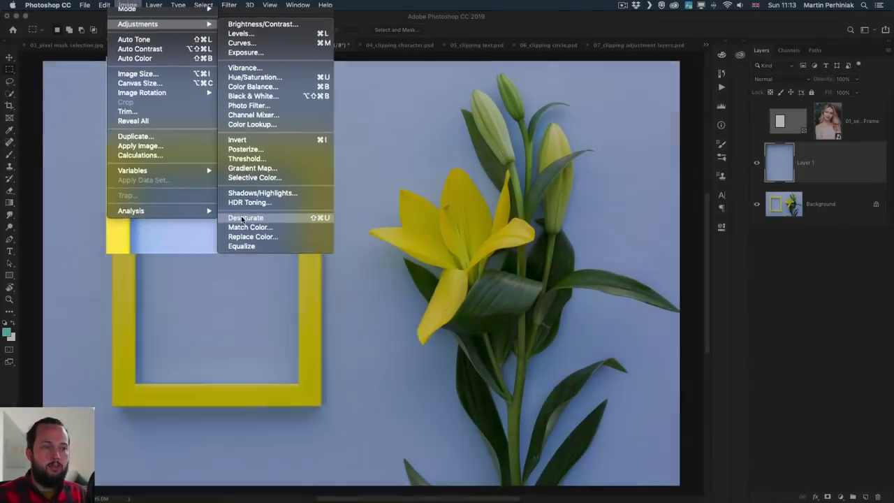
pyautogui.click(241, 236)
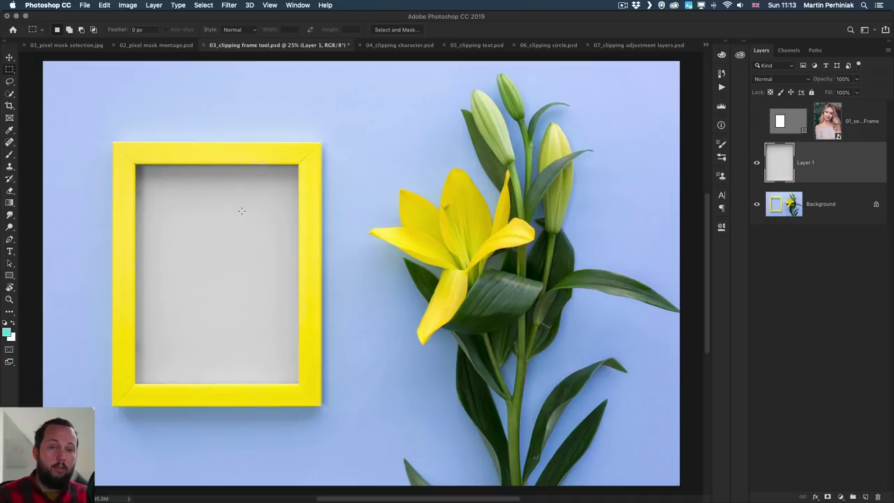
# Make the portrait frame layer visible and place it below the desaturated Layer 1
pyautogui.press('v')
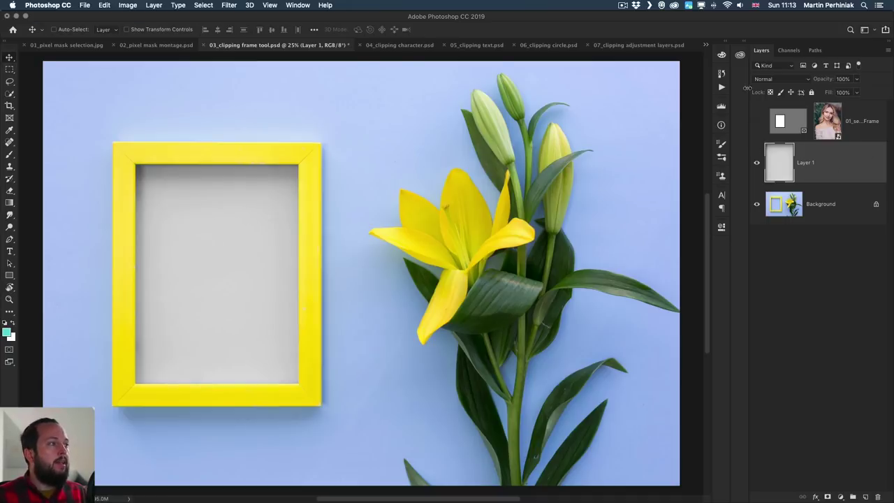
pyautogui.moveTo(805, 174); pyautogui.dragTo(761, 118)
pyautogui.click(757, 120)
pyautogui.moveTo(875, 122); pyautogui.dragTo(862, 185)
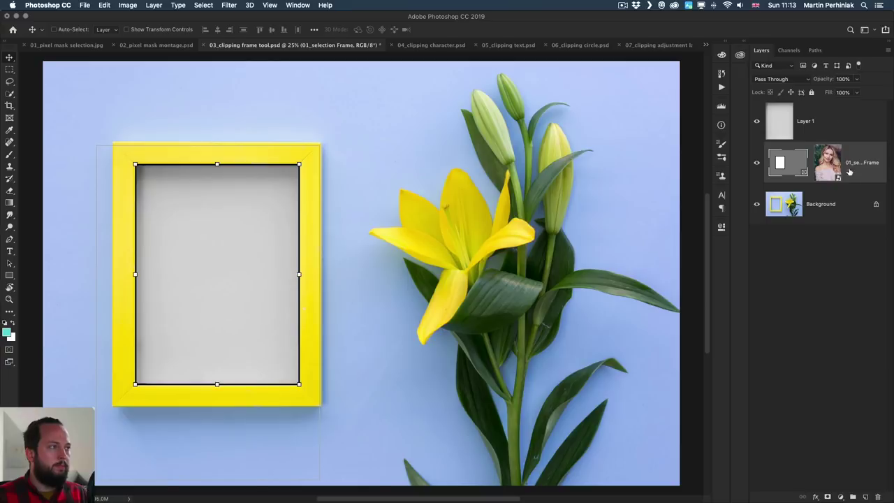
# Set Layer 1's blend mode to Multiply so its shadows fall over the framed portrait
pyautogui.click(829, 121)
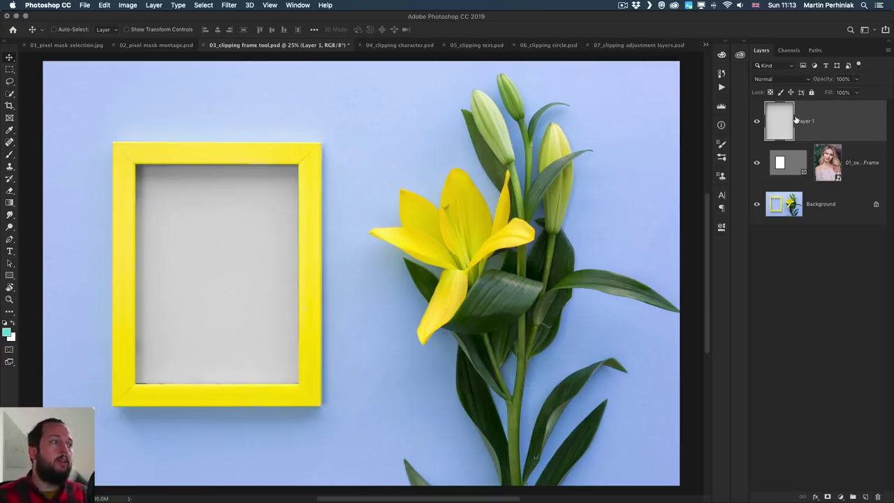
pyautogui.click(754, 59)
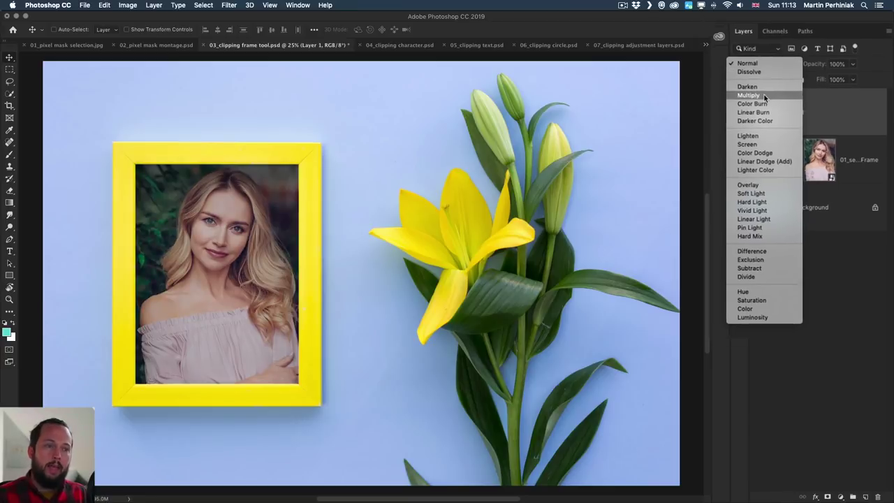
pyautogui.click(759, 91)
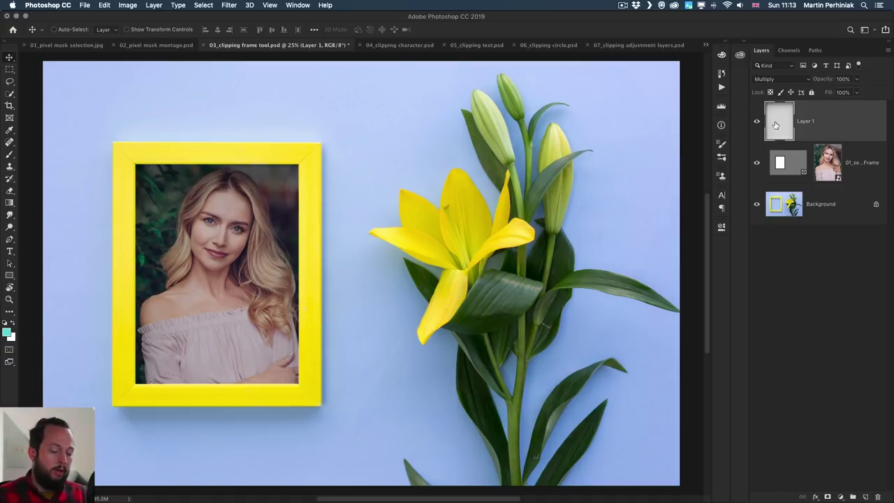
# Brighten Layer 1 with a Levels adjustment, setting the white input level to 224
pyautogui.click(128, 4)
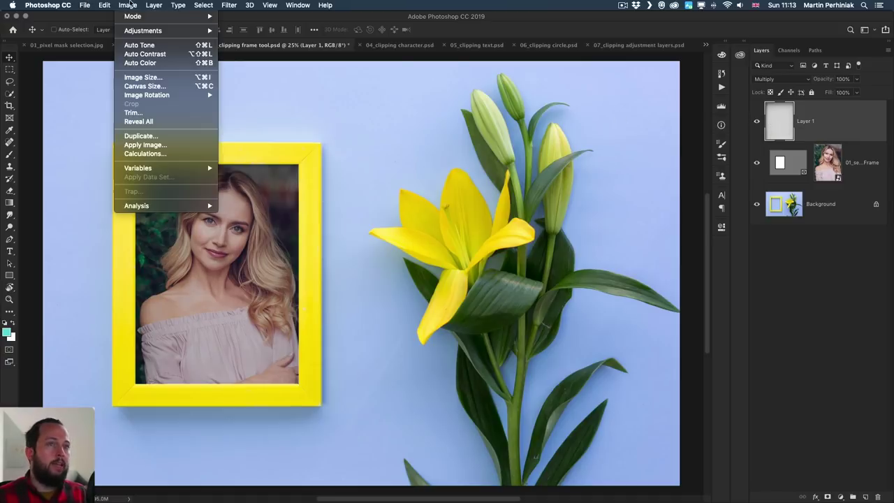
pyautogui.moveTo(152, 33)
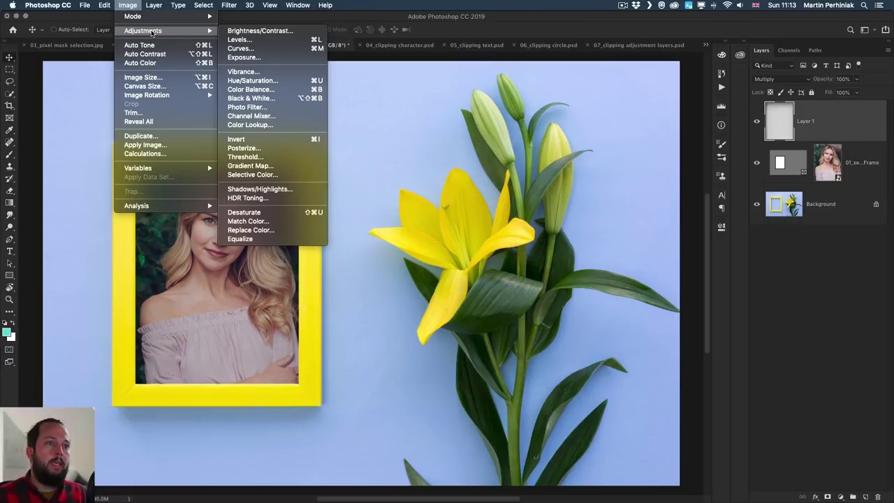
pyautogui.click(253, 40)
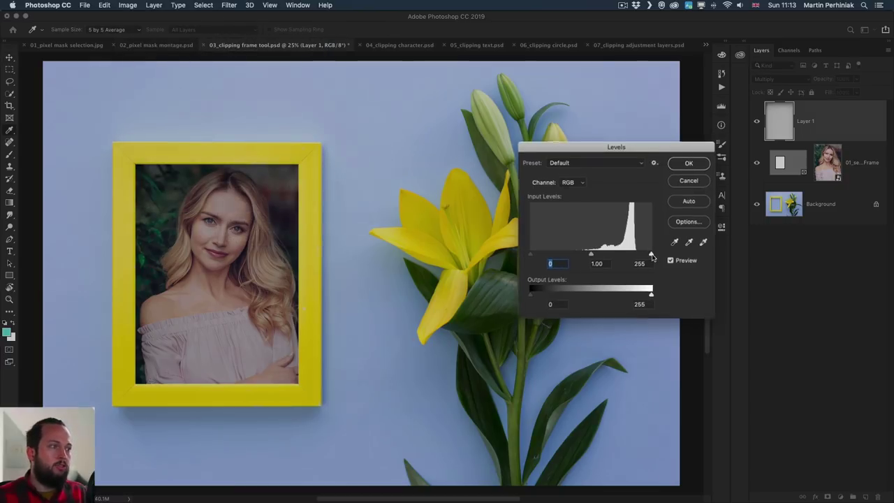
pyautogui.moveTo(650, 254); pyautogui.dragTo(637, 255)
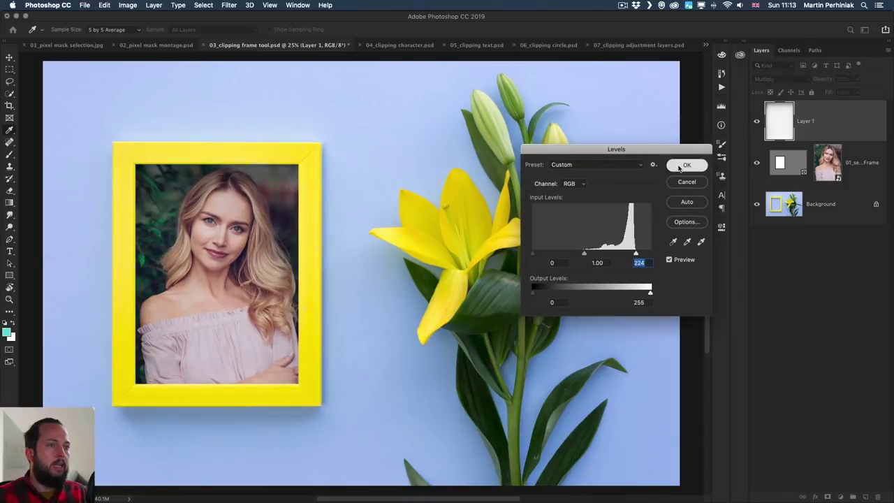
pyautogui.click(679, 167)
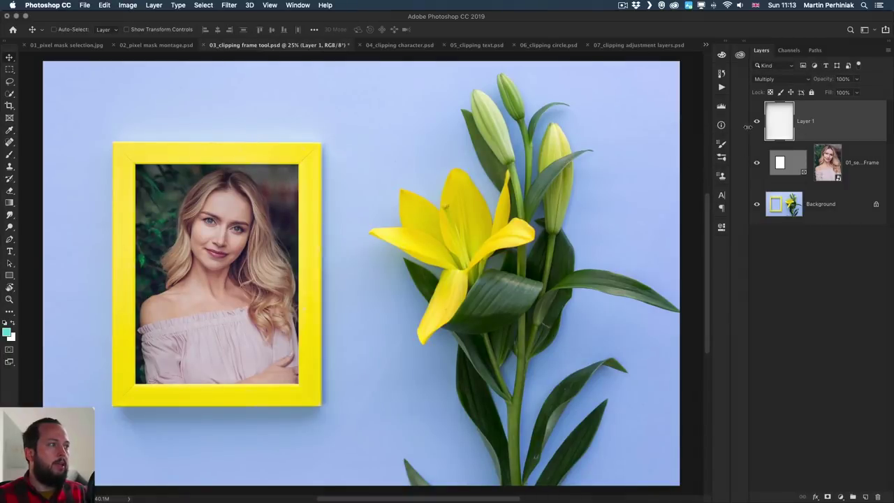
# Compare the framed portrait with and without Layer 1's shadows up close, and check the shadows with the portrait hidden
pyautogui.click(756, 122)
pyautogui.click(756, 123)
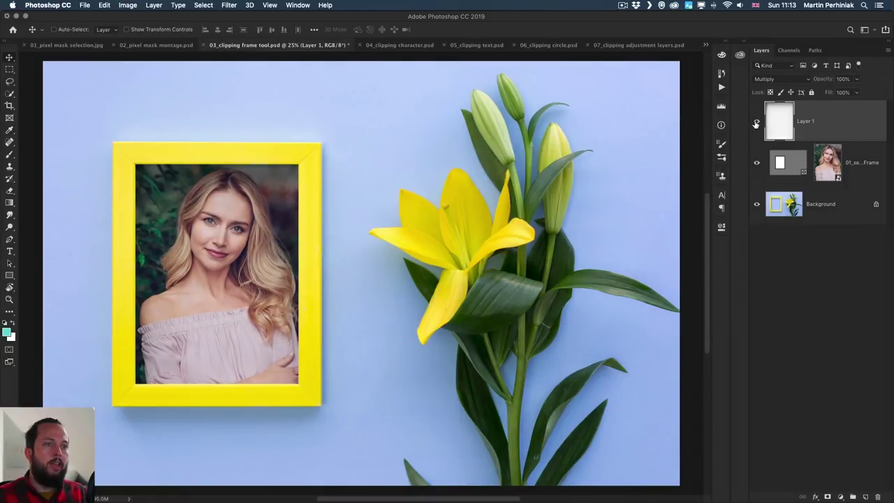
pyautogui.click(756, 122)
pyautogui.click(756, 123)
pyautogui.press('z')
pyautogui.moveTo(153, 179); pyautogui.dragTo(183, 179)
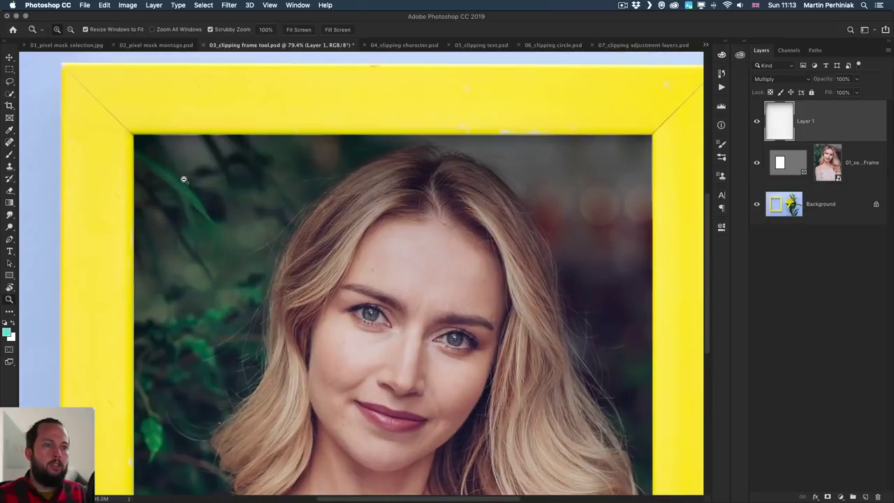
pyautogui.press('v')
pyautogui.click(756, 122)
pyautogui.click(757, 122)
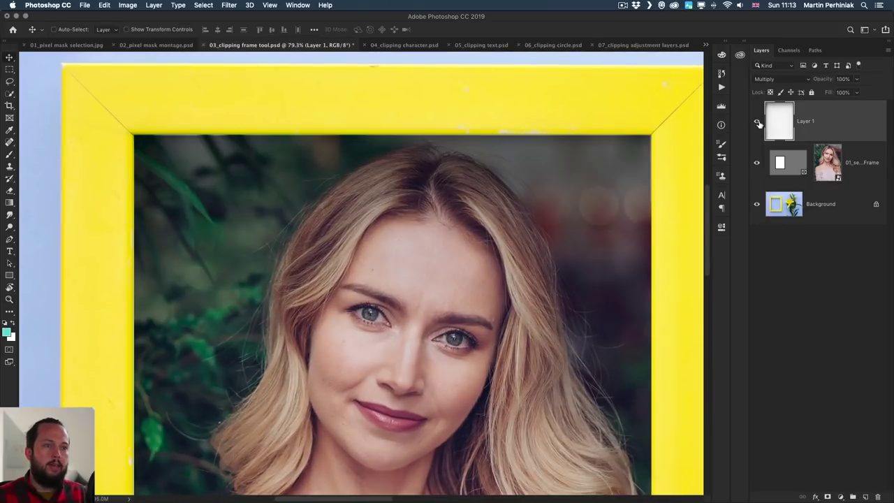
pyautogui.click(757, 164)
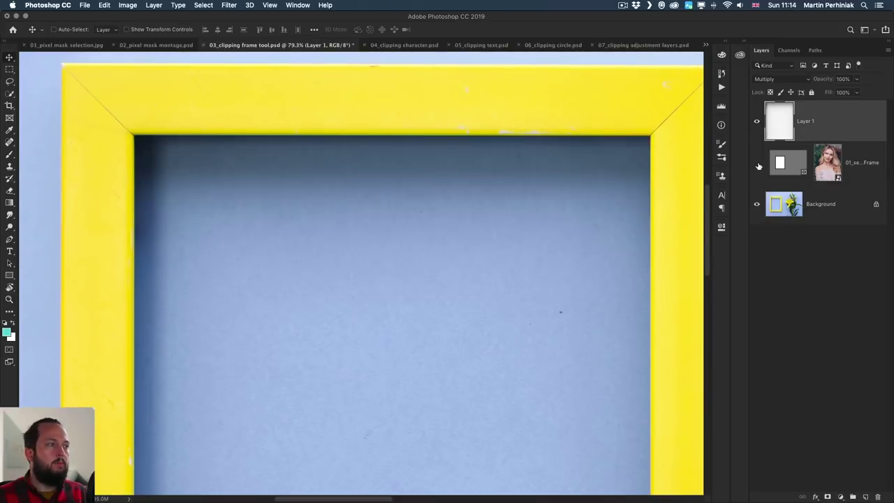
pyautogui.click(757, 164)
pyautogui.press('super+0')
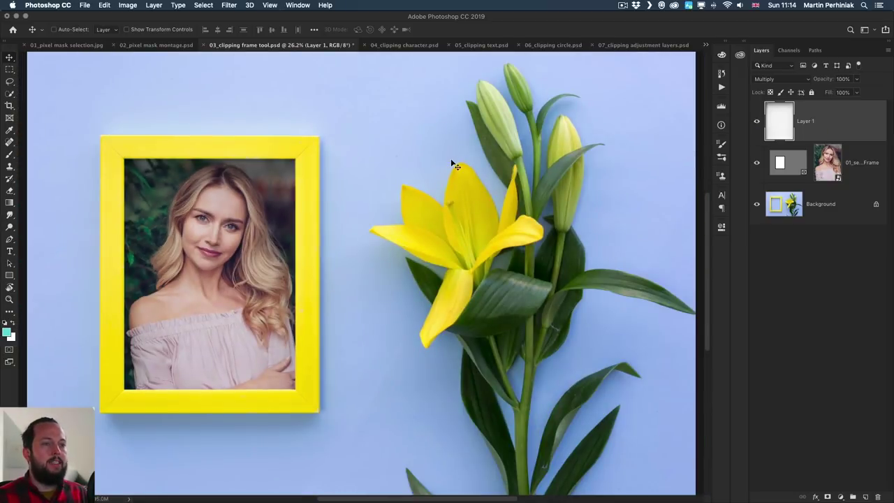
# Switch to the 04_clipping character document and inspect the N text layer, checking its visibility and that its text is editable
pyautogui.click(394, 47)
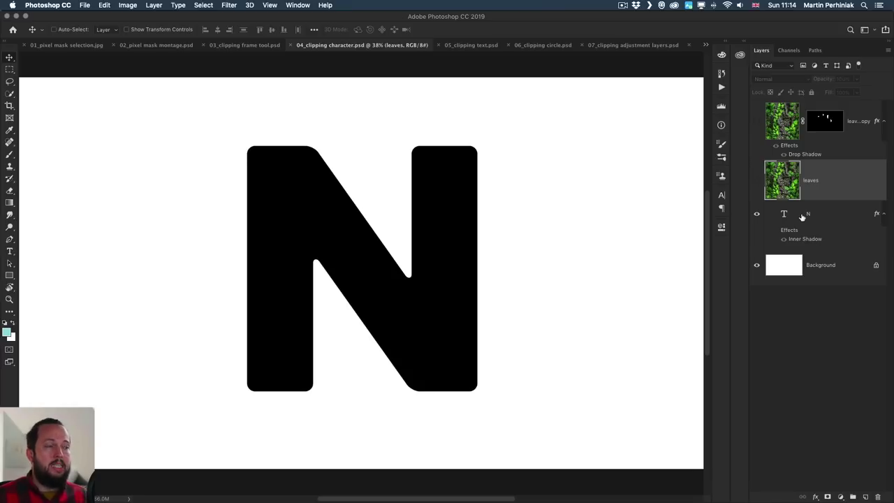
pyautogui.click(757, 215)
pyautogui.click(757, 215)
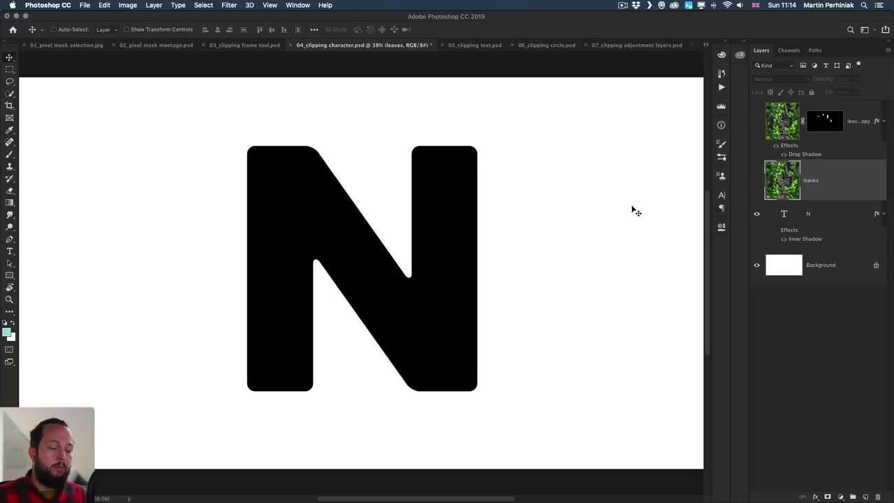
pyautogui.press('t')
pyautogui.moveTo(254, 222); pyautogui.dragTo(482, 235)
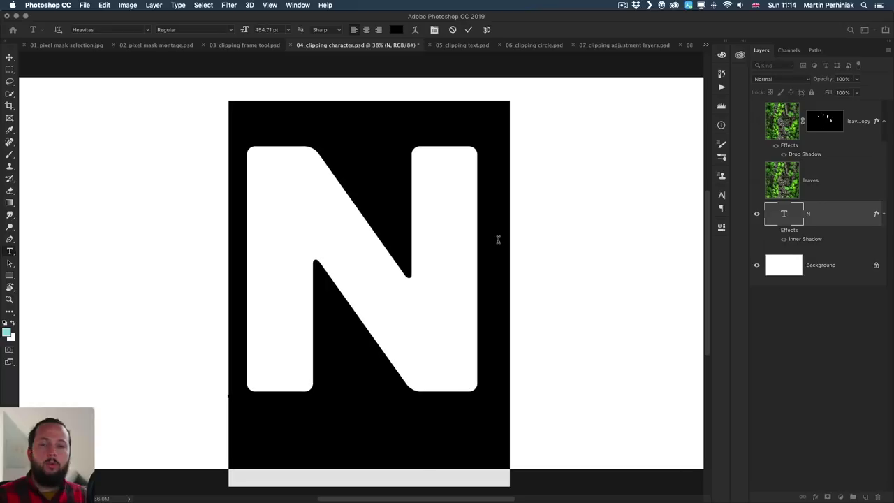
pyautogui.press('Escape')
pyautogui.press('v')
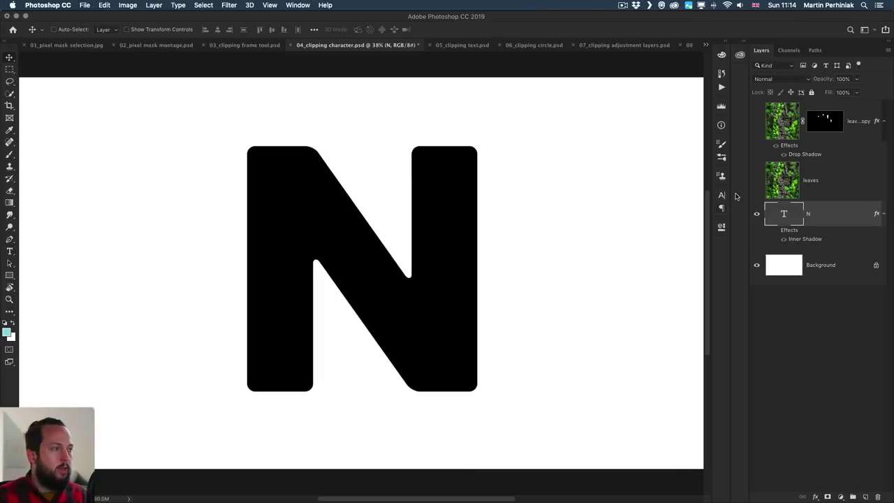
# Show the leaves layer and clip it to the N text layer beneath it
pyautogui.click(756, 181)
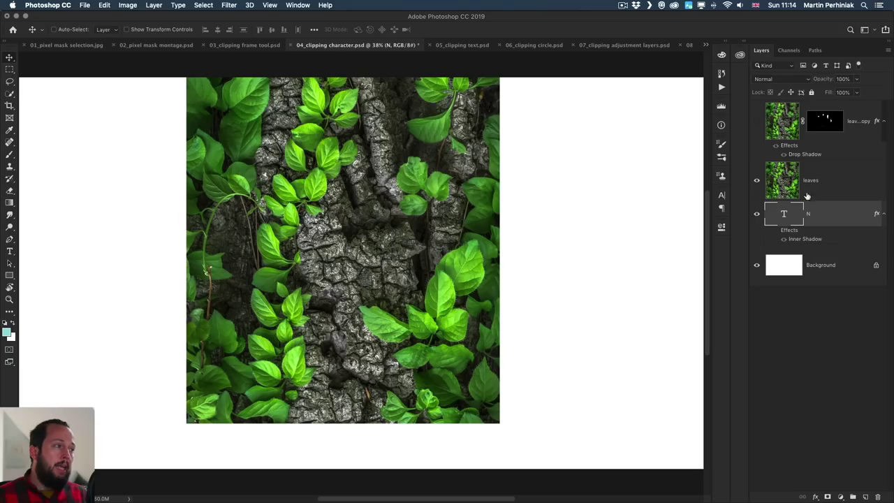
pyautogui.click(845, 198)
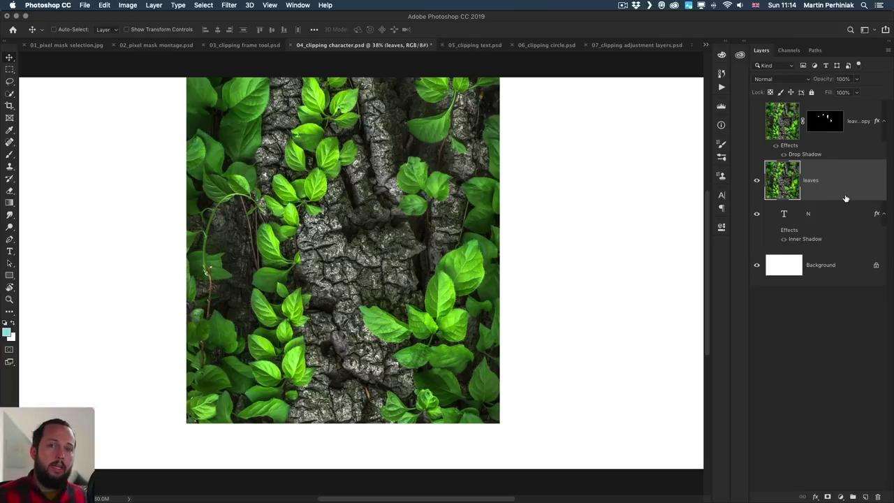
pyautogui.click(757, 181)
pyautogui.click(758, 181)
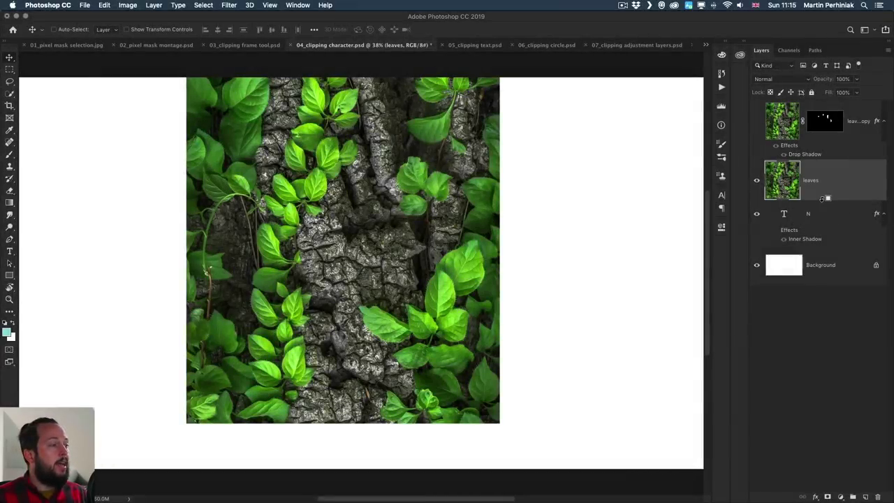
pyautogui.keyDown('alt'); pyautogui.click(822, 201); pyautogui.keyUp('alt')
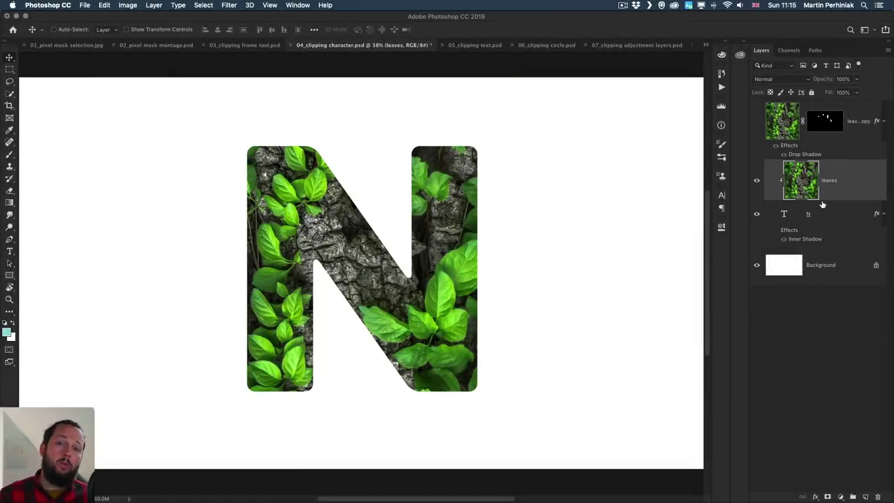
# Release and reapply the clipping mask between the leaves layer and the N text layer, twice in a row
pyautogui.keyDown('alt'); pyautogui.click(822, 204); pyautogui.keyUp('alt')
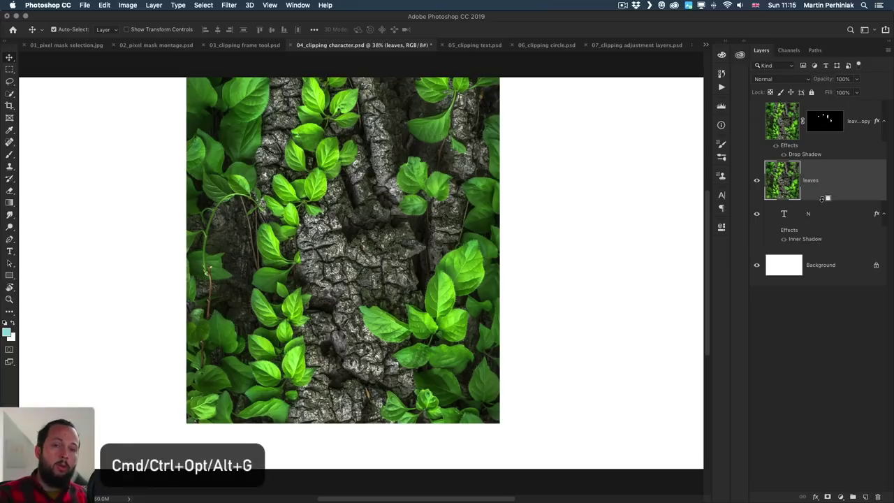
pyautogui.press('super+alt+g')
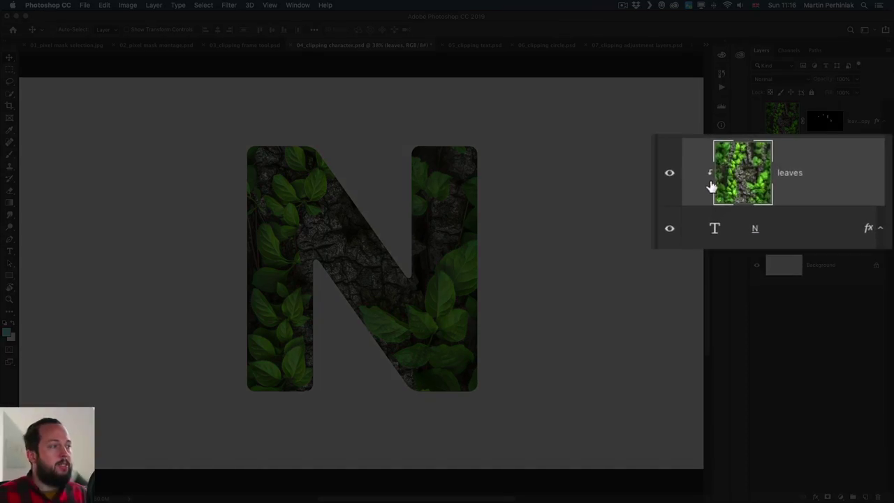
pyautogui.keyDown('alt'); pyautogui.click(761, 203); pyautogui.keyUp('alt')
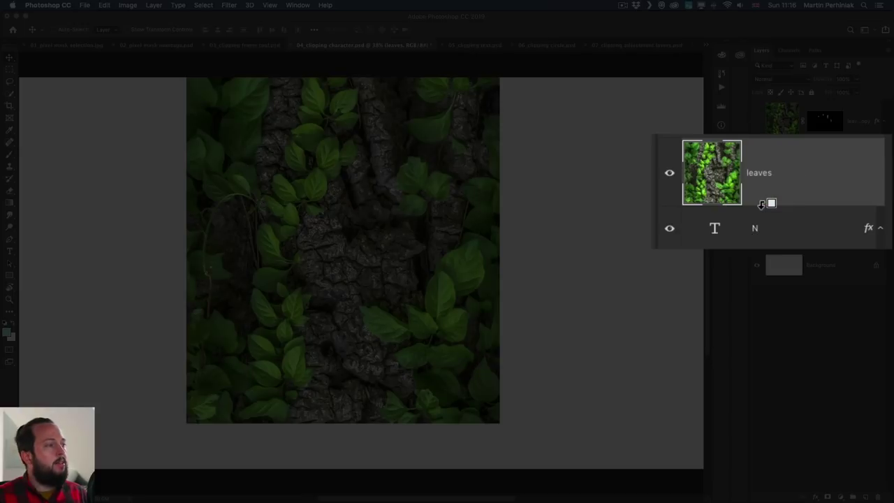
pyautogui.keyDown('alt'); pyautogui.click(761, 203); pyautogui.keyUp('alt')
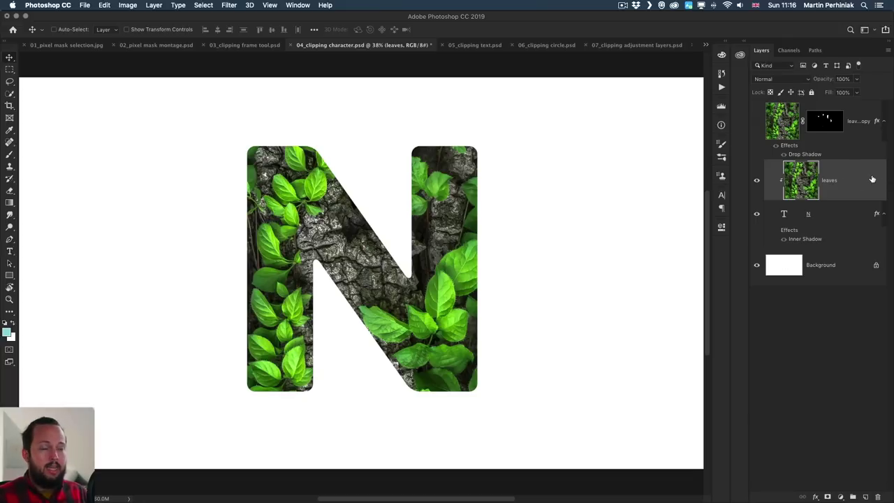
# Shift the clipped leaves image slightly inside the N letter shape
pyautogui.moveTo(447, 238); pyautogui.dragTo(454, 219)
# Try replacing the clipped letter N with M and O, and undo the text change
pyautogui.click(842, 209)
pyautogui.press('t')
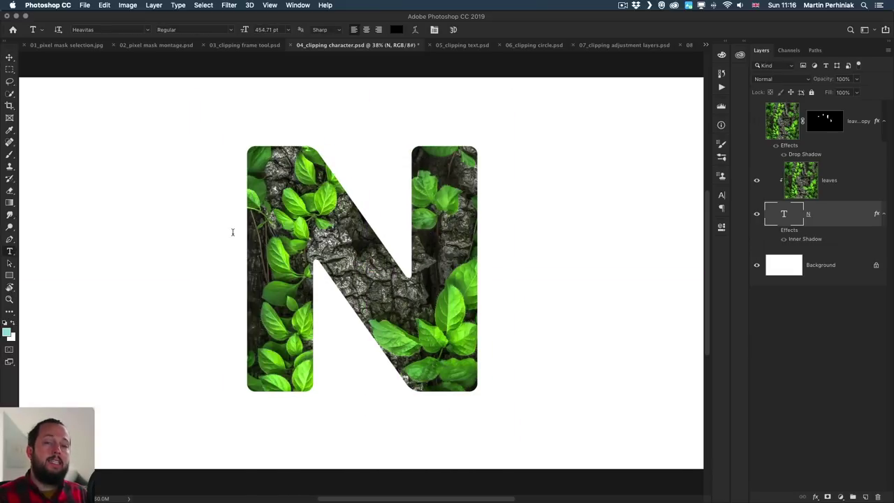
pyautogui.click(244, 232)
pyautogui.press('super+a')
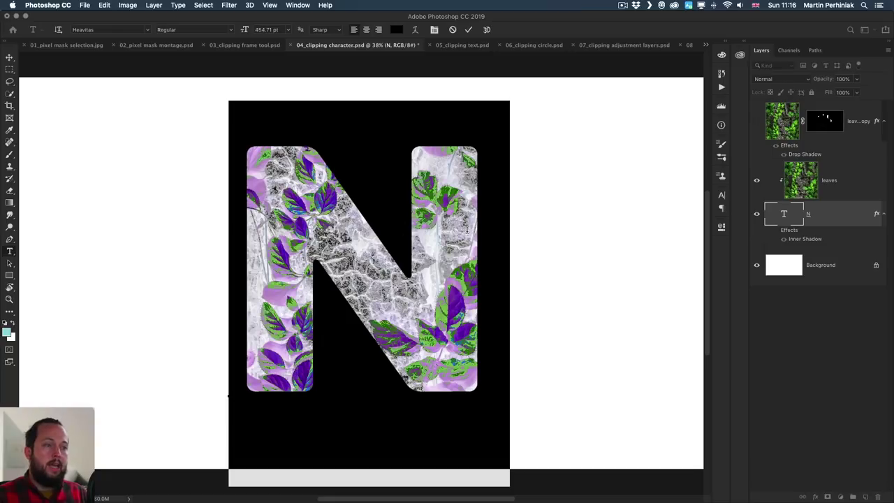
pyautogui.write('M')
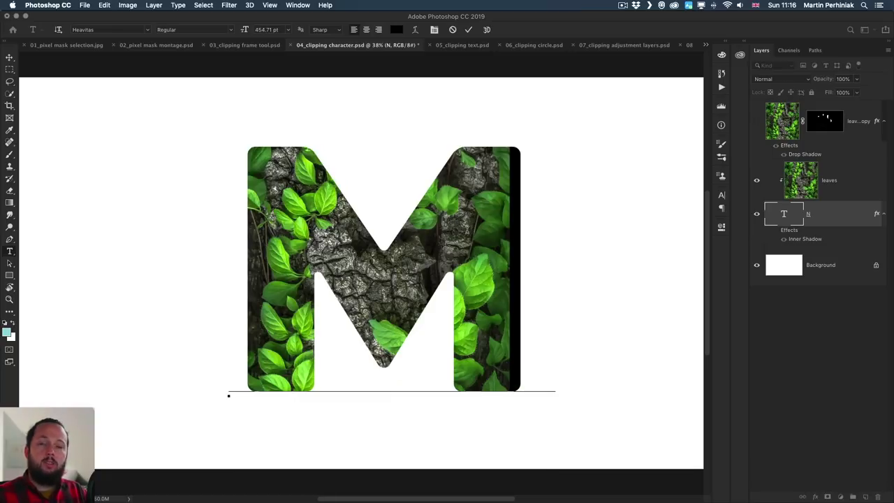
pyautogui.press('BackSpace')
pyautogui.write('O')
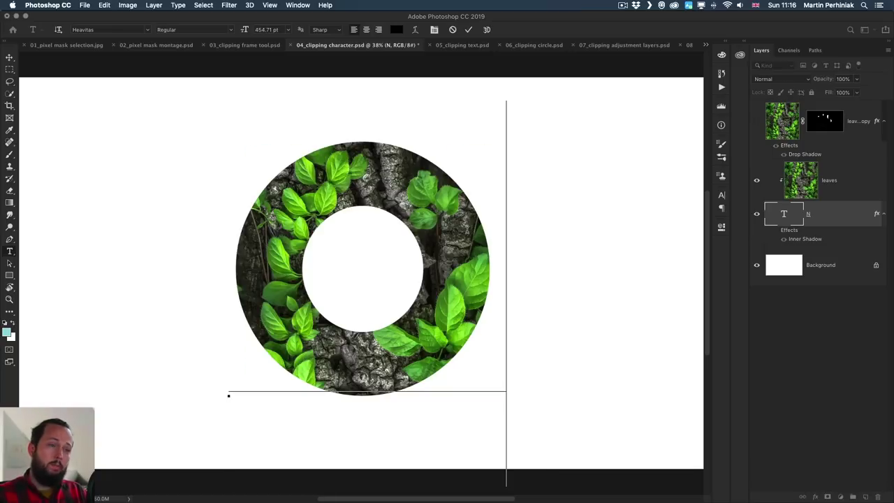
pyautogui.press('super+Return')
pyautogui.press('super+z')
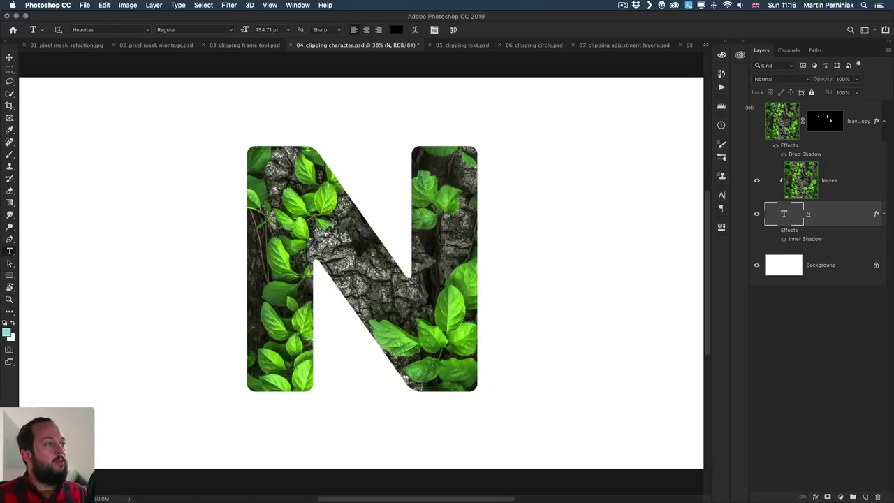
# Show the masked leaves copy layer and examine its mask and drop shadow with the leaves and N layers temporarily hidden
pyautogui.click(756, 121)
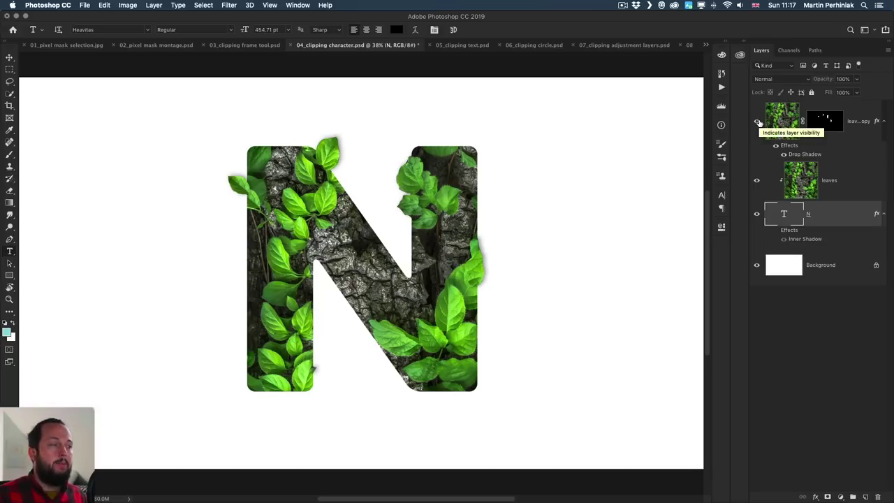
pyautogui.click(757, 180)
pyautogui.click(757, 221)
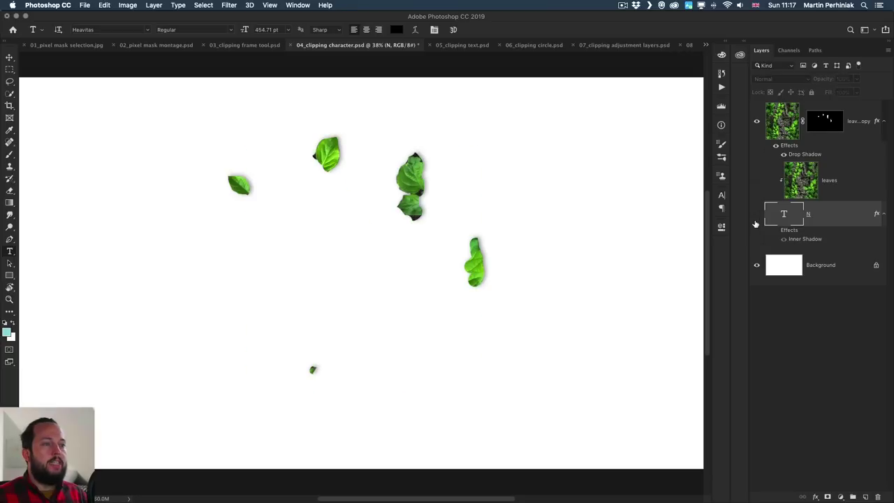
pyautogui.keyDown('shift'); pyautogui.click(833, 123); pyautogui.keyUp('shift')
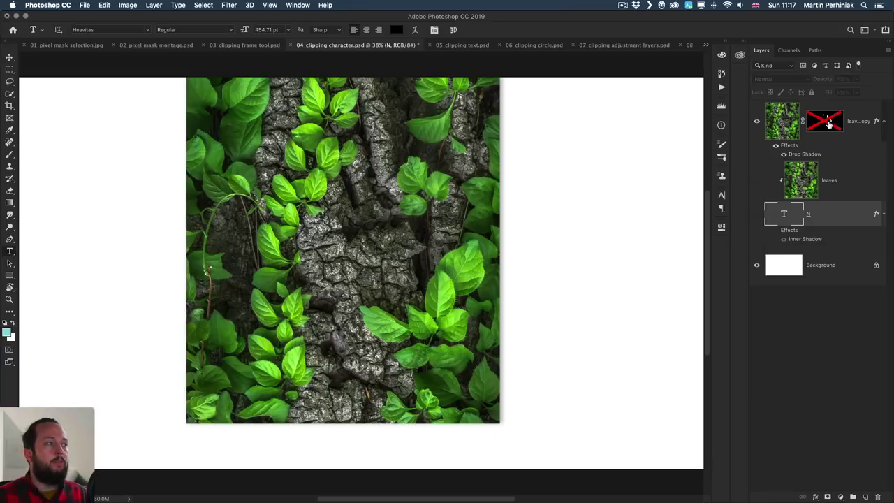
pyautogui.keyDown('shift'); pyautogui.click(829, 123); pyautogui.keyUp('shift')
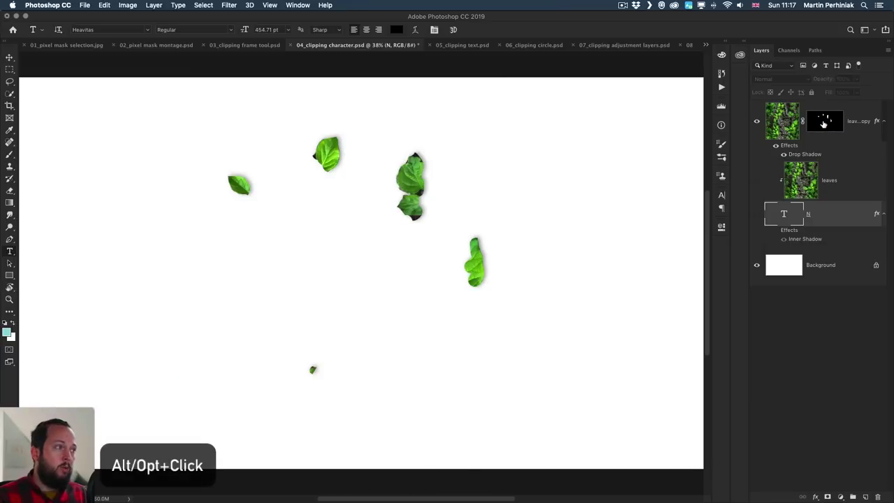
pyautogui.keyDown('alt'); pyautogui.click(825, 123); pyautogui.keyUp('alt')
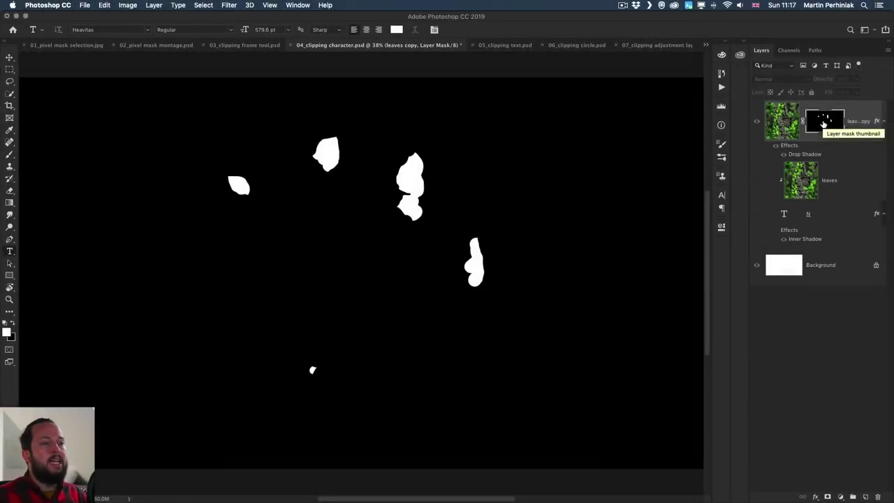
pyautogui.keyDown('alt'); pyautogui.click(824, 123); pyautogui.keyUp('alt')
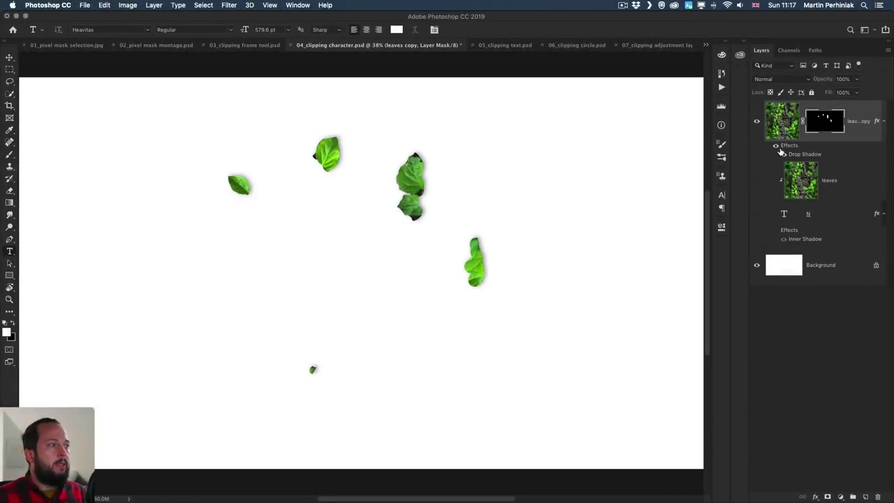
pyautogui.click(775, 146)
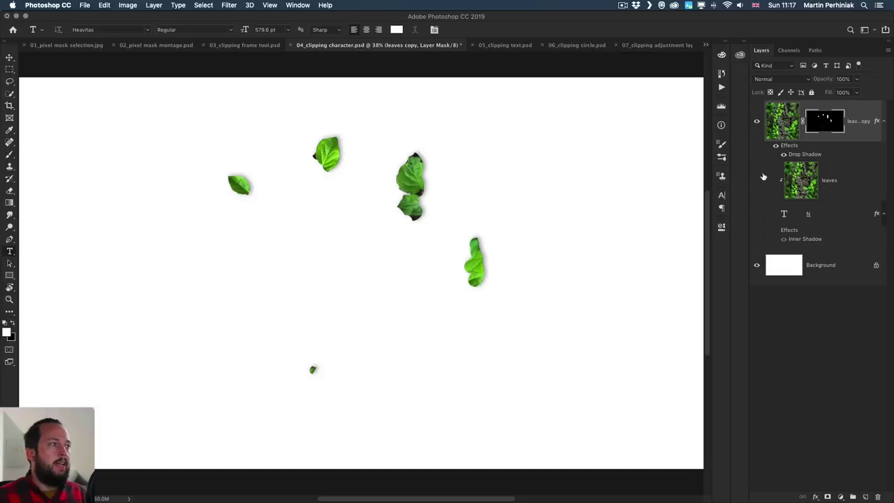
pyautogui.moveTo(757, 214); pyautogui.dragTo(757, 180)
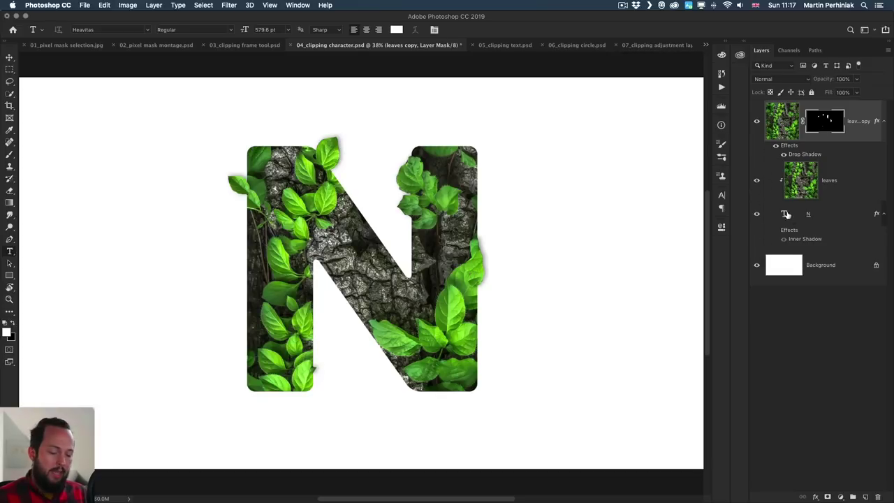
pyautogui.press('v')
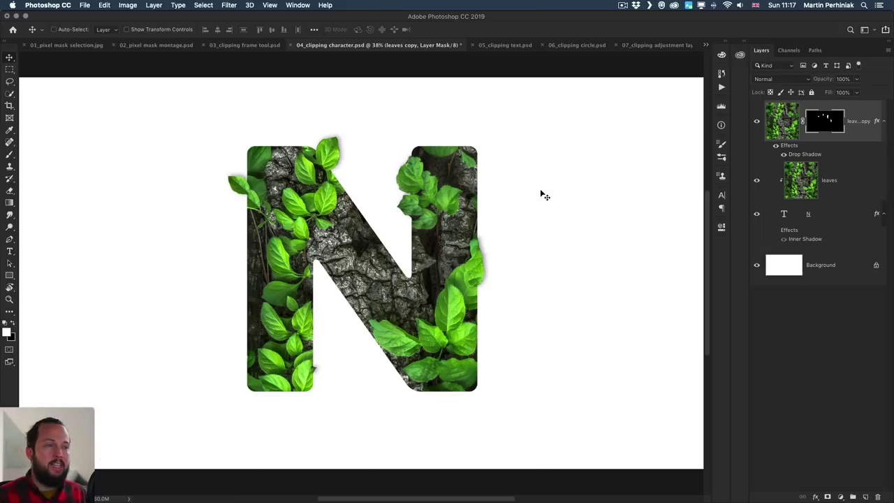
# In the 05_clipping text document, show the unmasked forest Layer 0 and clip it to the woods text layer
pyautogui.hotkey('ctrl', 'Tab')
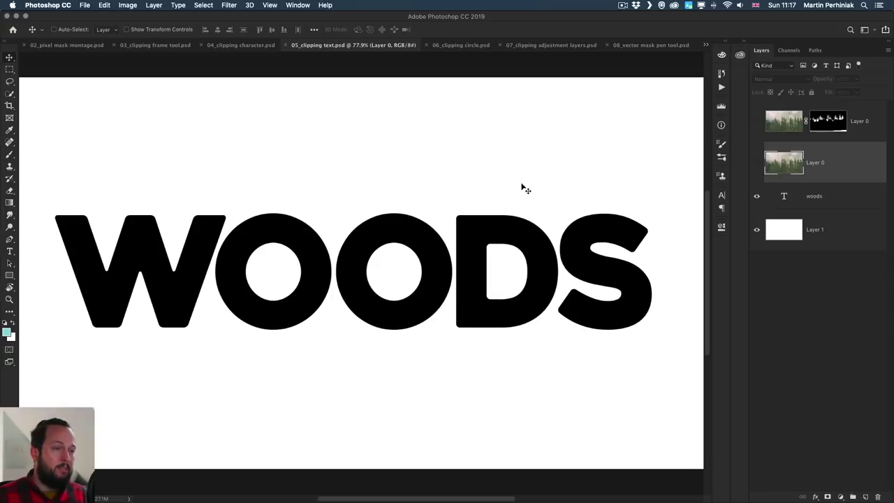
pyautogui.click(756, 163)
pyautogui.click(756, 165)
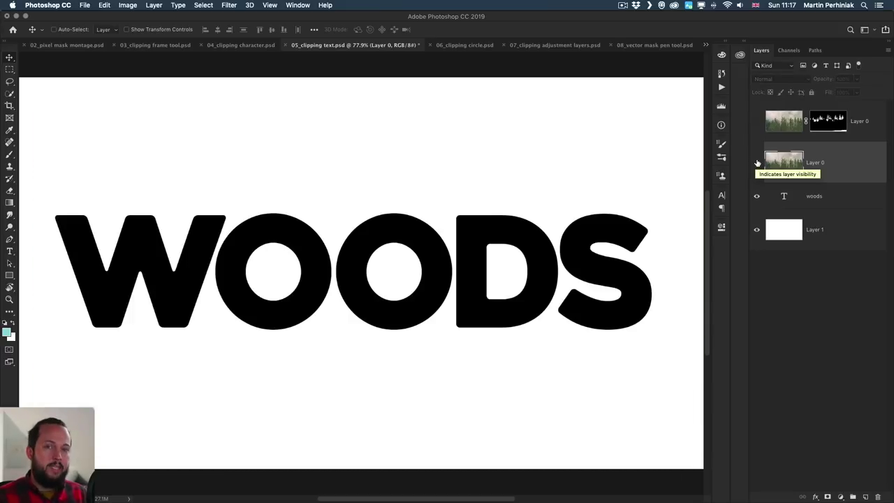
pyautogui.click(756, 164)
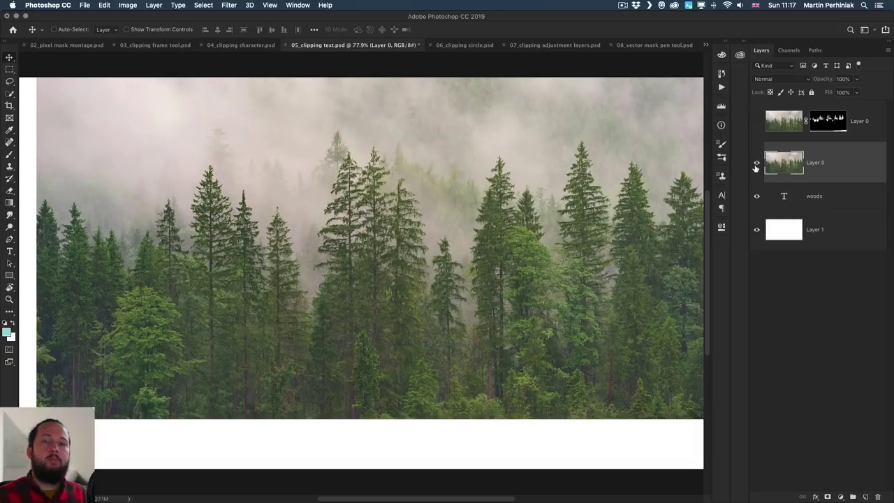
pyautogui.keyDown('alt'); pyautogui.click(787, 181); pyautogui.keyUp('alt')
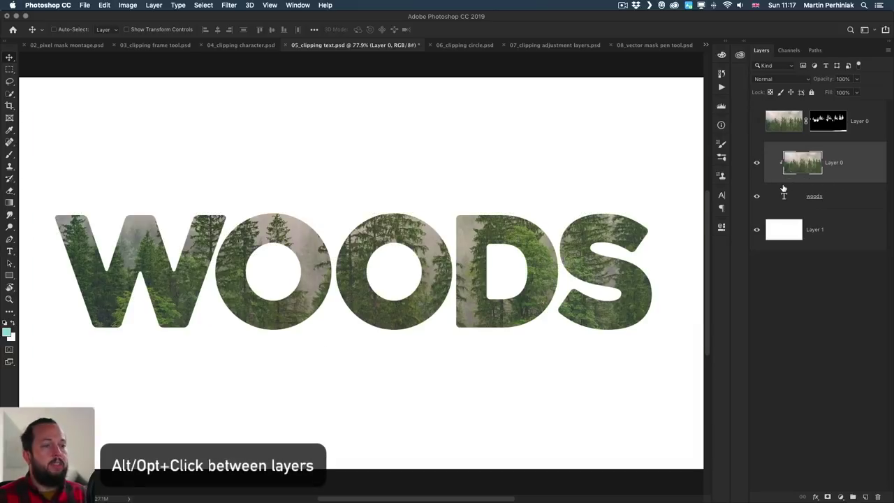
# Show the masked forest Layer 0 above the clipped one and inspect its tree mask on its own
pyautogui.click(757, 122)
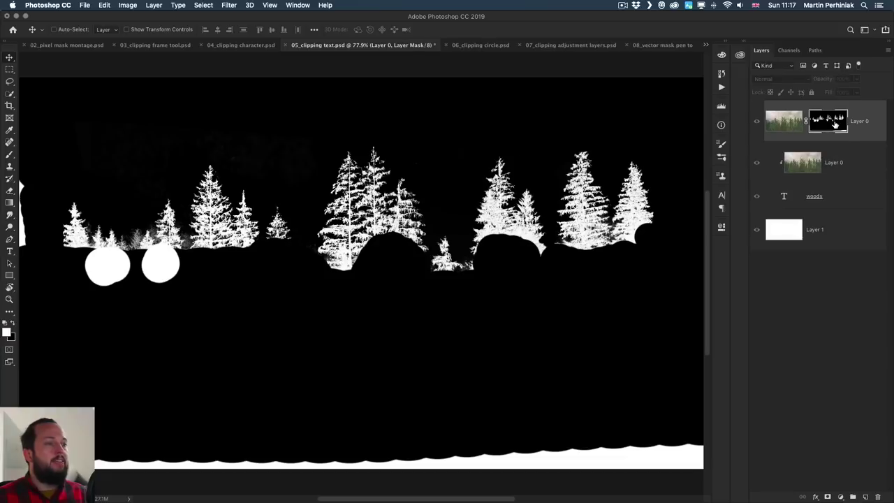
pyautogui.keyDown('alt'); pyautogui.click(836, 123); pyautogui.keyUp('alt')
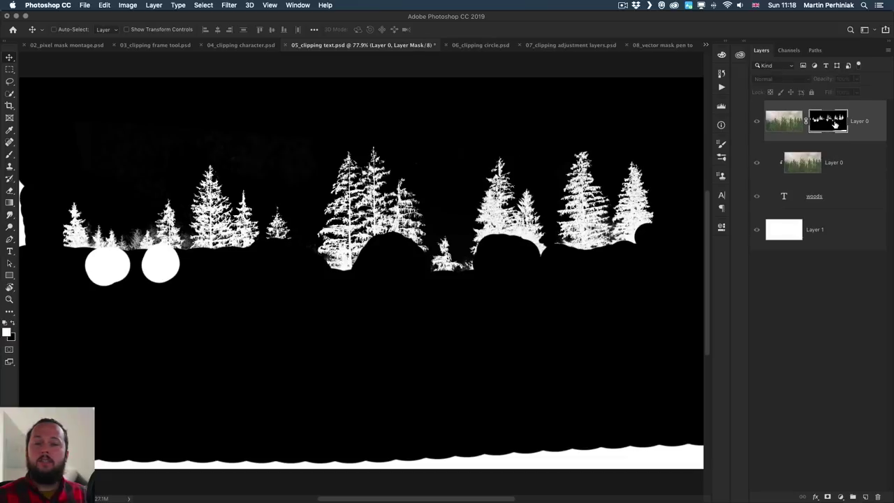
pyautogui.keyDown('alt'); pyautogui.click(836, 124); pyautogui.keyUp('alt')
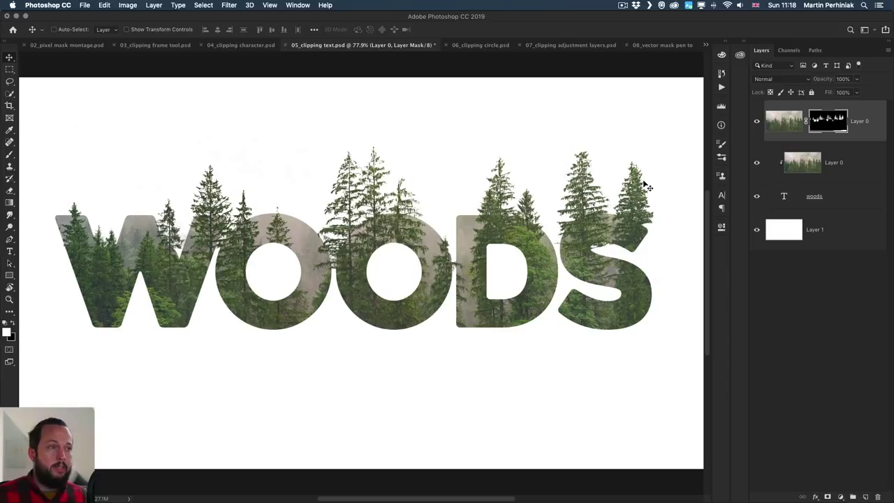
# In the 06_clipping circle document, examine the portrait with Layer 0's mask temporarily disabled and the lip color Layer 2 temporarily hidden
pyautogui.click(468, 46)
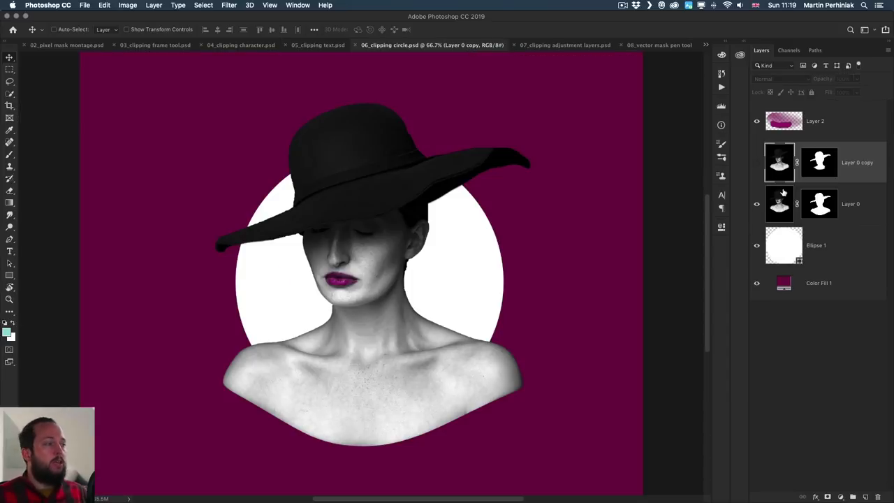
pyautogui.keyDown('shift'); pyautogui.click(820, 206); pyautogui.keyUp('shift')
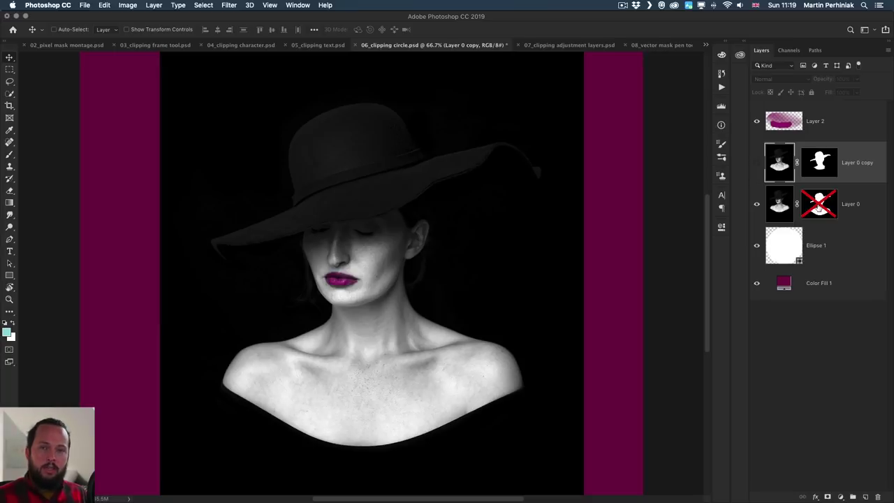
pyautogui.click(755, 122)
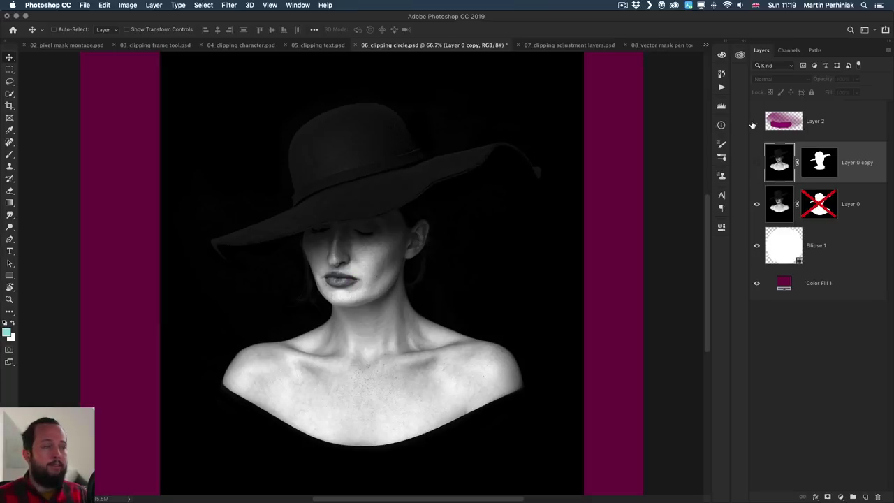
pyautogui.click(755, 122)
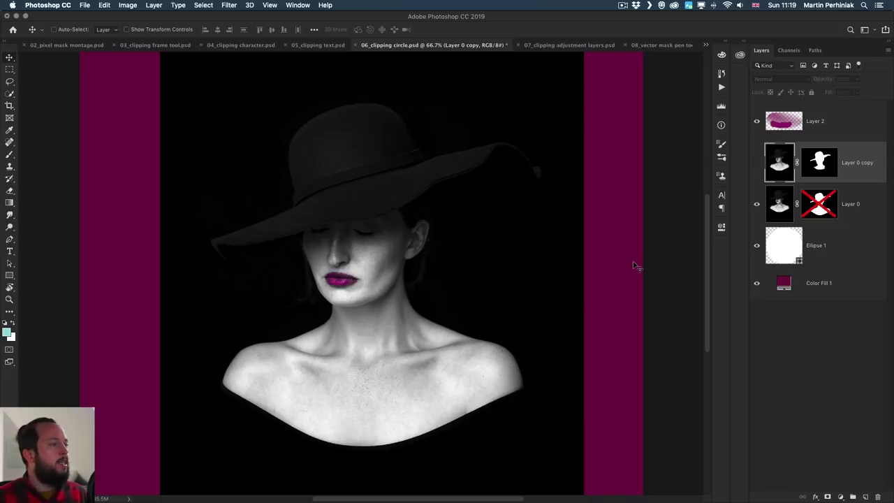
pyautogui.keyDown('shift'); pyautogui.click(825, 202); pyautogui.keyUp('shift')
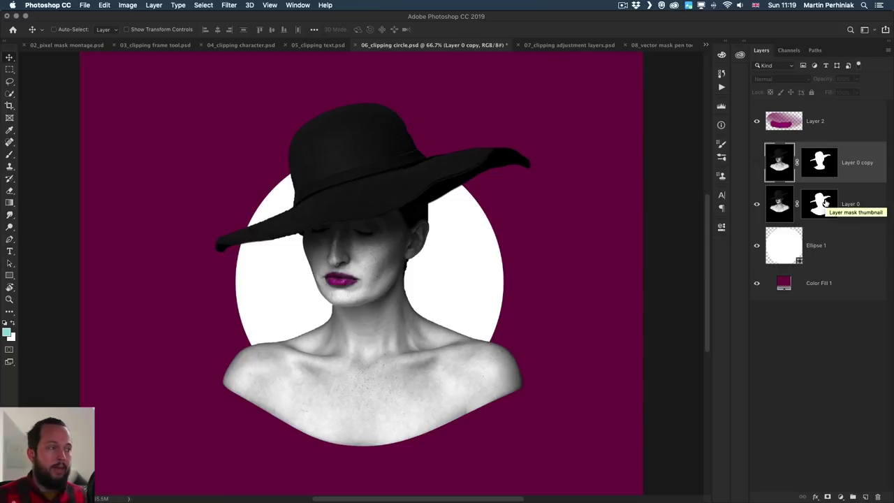
# Clip portrait Layer 0 to the Ellipse 1 circle and show the masked Layer 0 copy above it
pyautogui.click(851, 216)
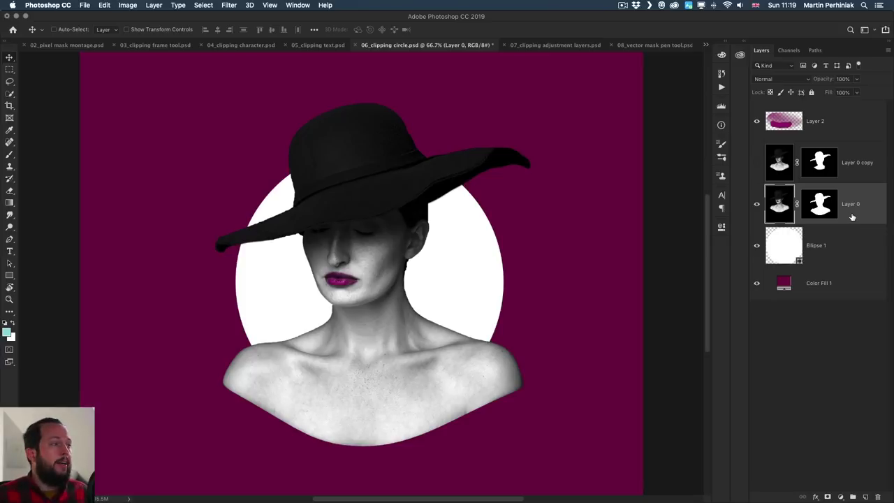
pyautogui.keyDown('alt'); pyautogui.click(811, 223); pyautogui.keyUp('alt')
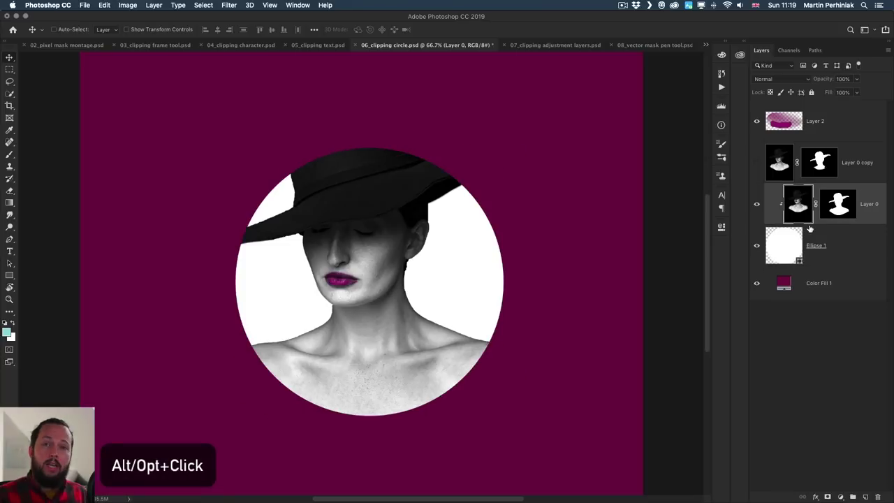
pyautogui.click(756, 163)
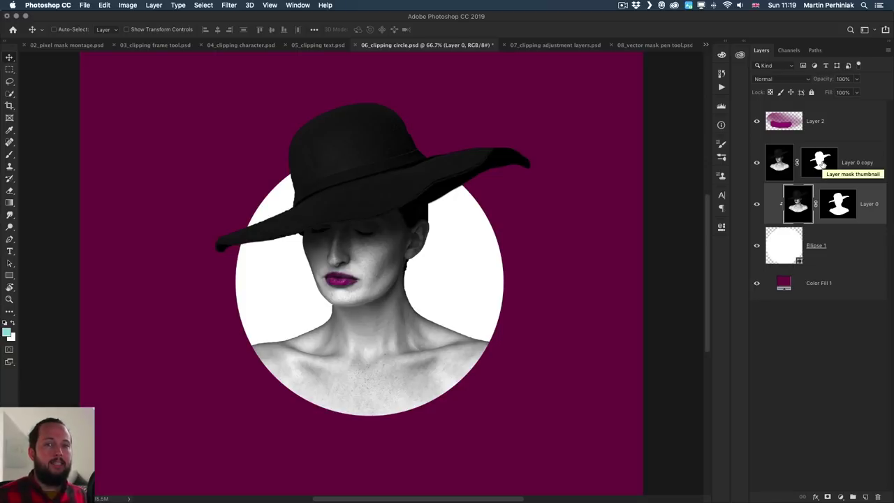
# With Layer 0 and Ellipse 1 temporarily hidden, brush the face and shoulders out of the Layer 0 copy mask, keeping the hat
pyautogui.click(757, 204)
pyautogui.click(757, 250)
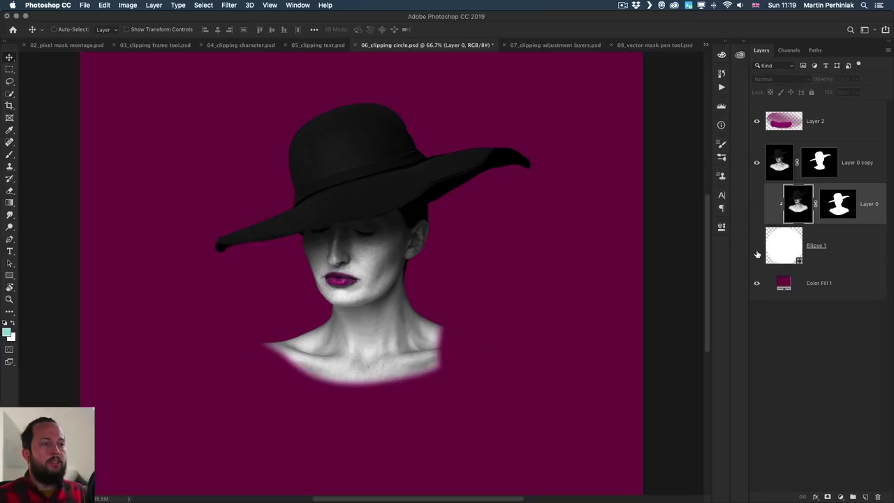
pyautogui.click(824, 161)
pyautogui.press('b')
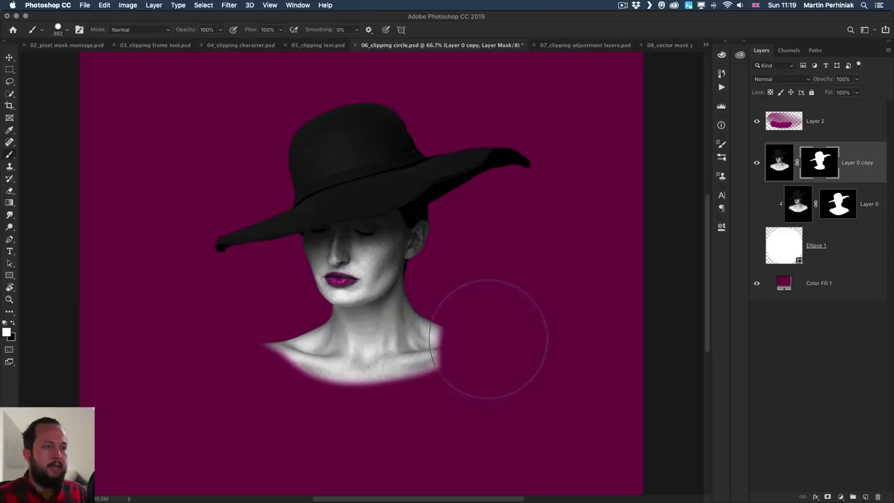
pyautogui.moveTo(459, 335)
pyautogui.mouseDown()
pyautogui.moveTo(221, 350)
pyautogui.moveTo(497, 347)
pyautogui.moveTo(282, 369)
pyautogui.moveTo(443, 348)
pyautogui.moveTo(447, 327)
pyautogui.moveTo(324, 328)
pyautogui.moveTo(464, 292)
pyautogui.moveTo(348, 321)
pyautogui.mouseUp()
pyautogui.press('x')
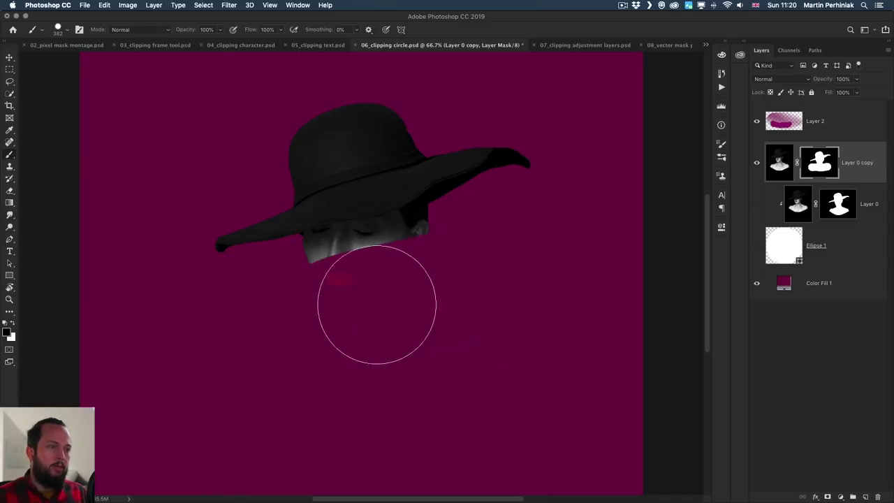
pyautogui.click(757, 204)
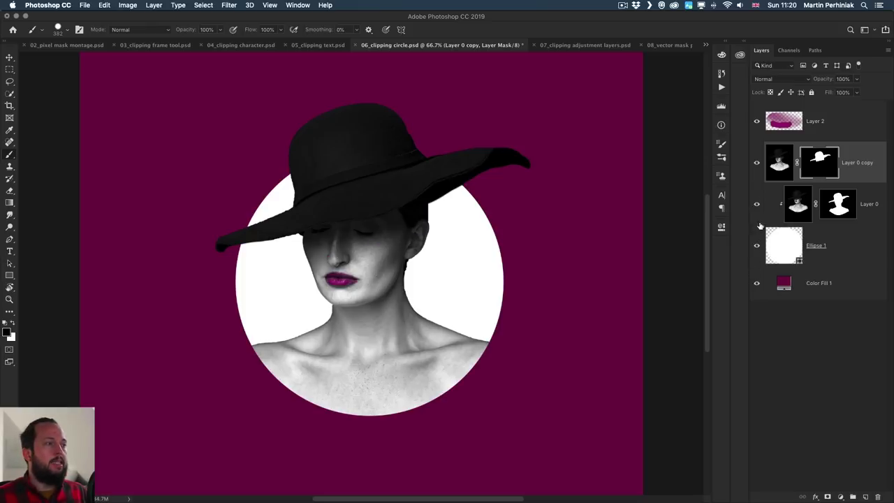
# Compare the circle composition with and without the Layer 0 copy that extends the hat beyond the circle
pyautogui.press('v')
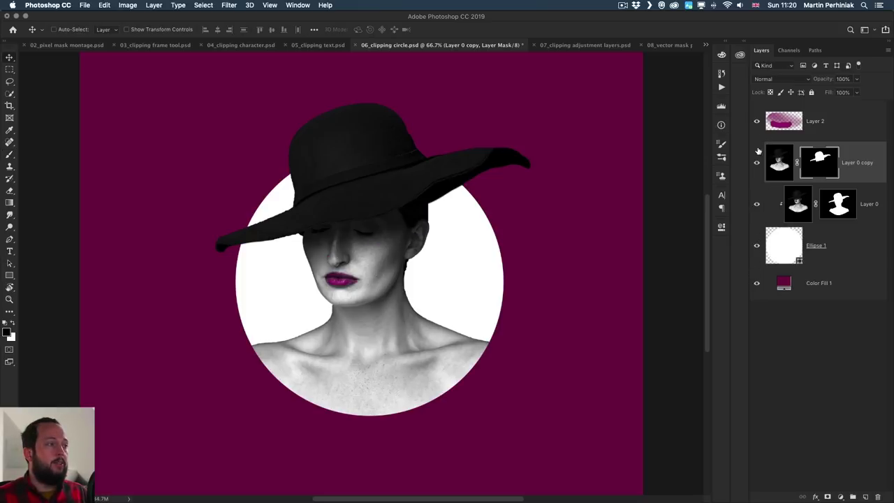
pyautogui.click(757, 166)
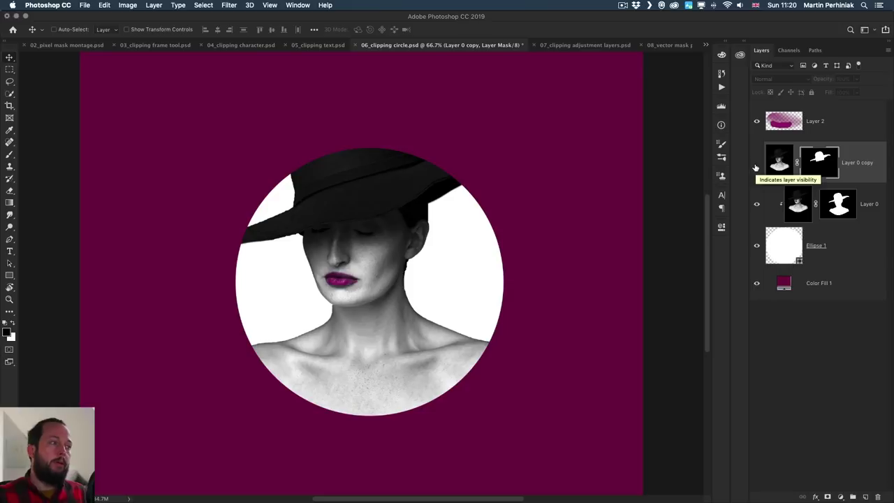
pyautogui.click(756, 165)
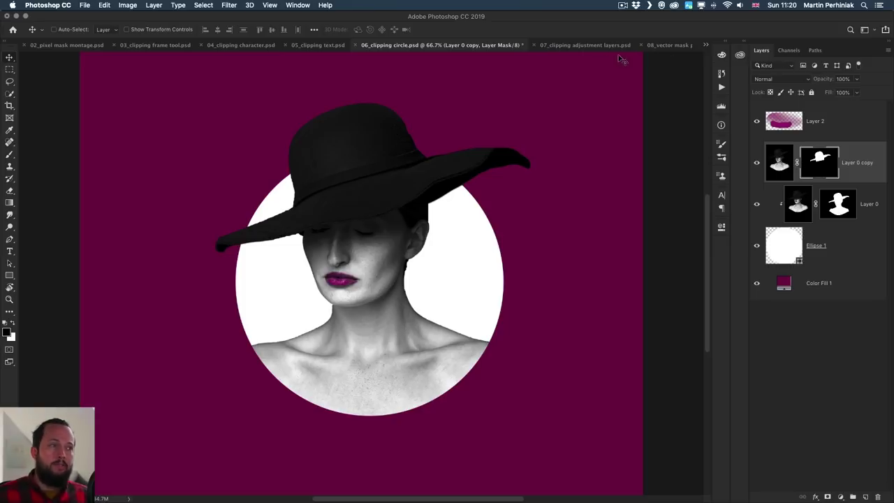
# In the 07_clipping adjustment layers document, set the layer thumbnails to the small size
pyautogui.click(585, 44)
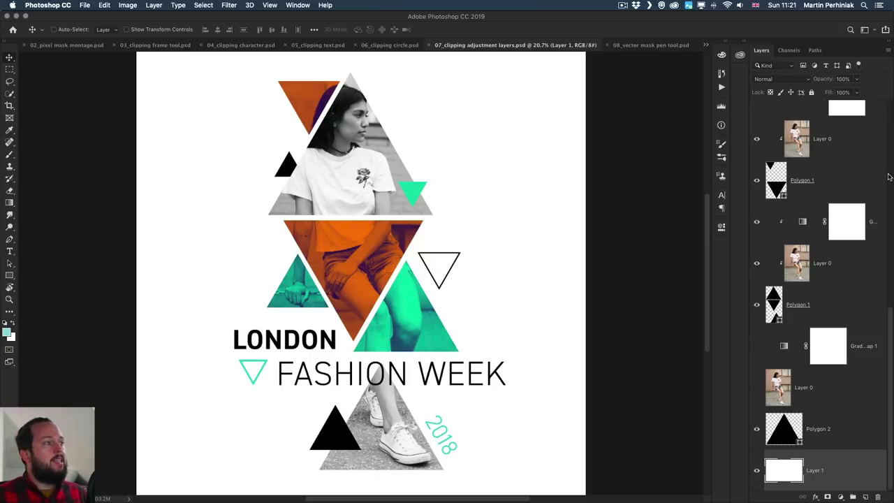
pyautogui.scroll(10, 819, 186)
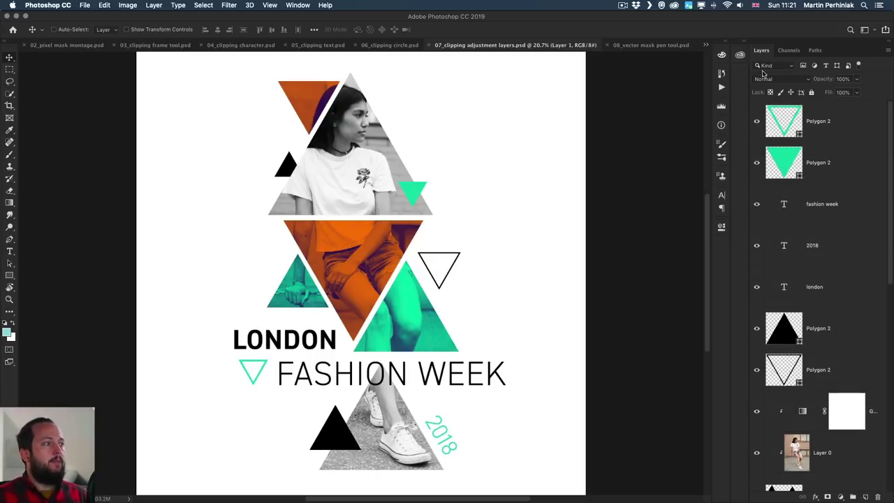
pyautogui.rightClick(788, 157)
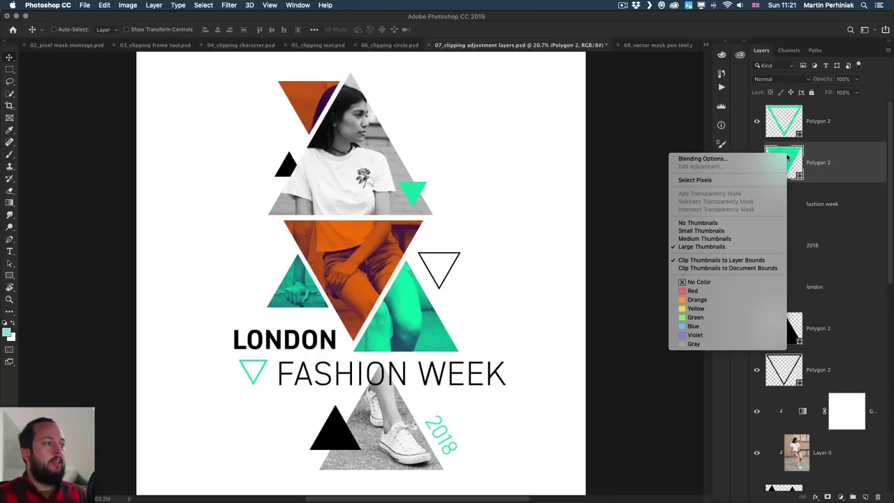
pyautogui.click(701, 230)
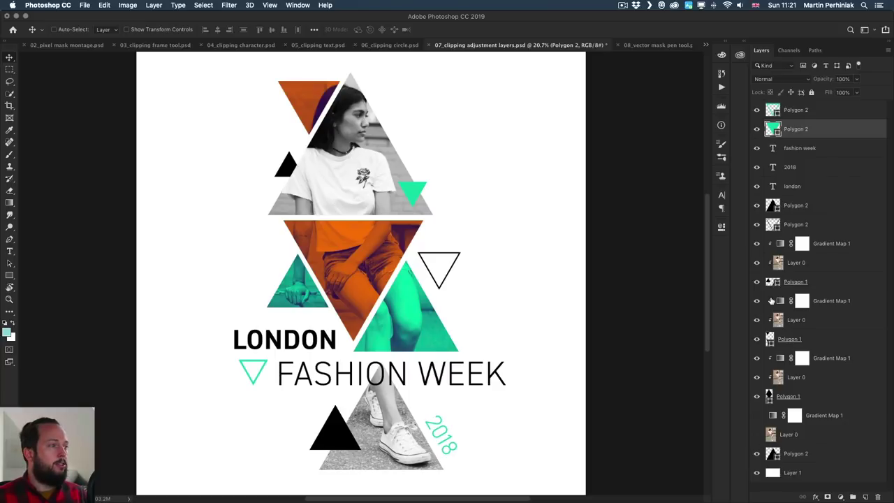
# Check which triangles the green Polygon 1 group covers, and hide its clipped Layer 0 and Gradient Map 1
pyautogui.click(768, 338)
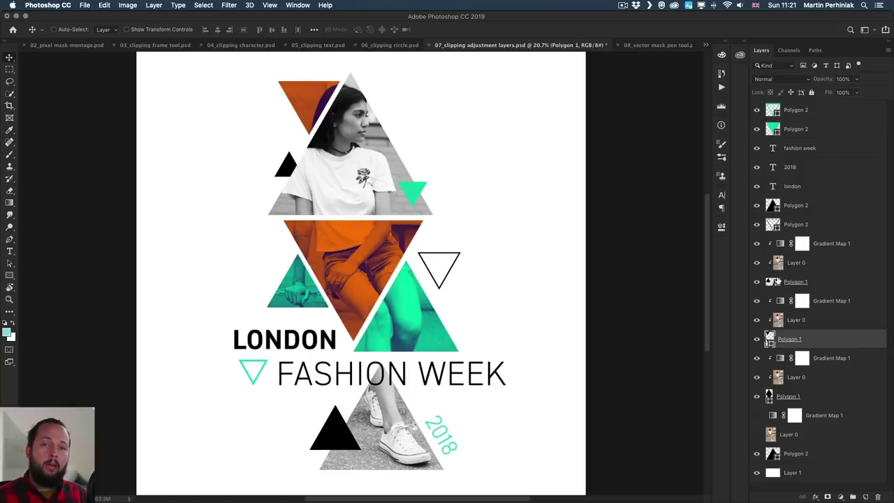
pyautogui.click(756, 283)
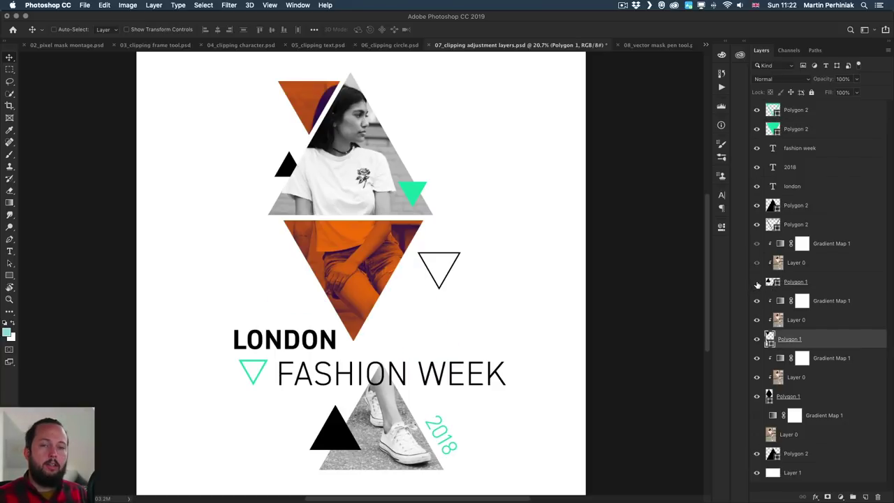
pyautogui.moveTo(368, 340); pyautogui.dragTo(403, 333)
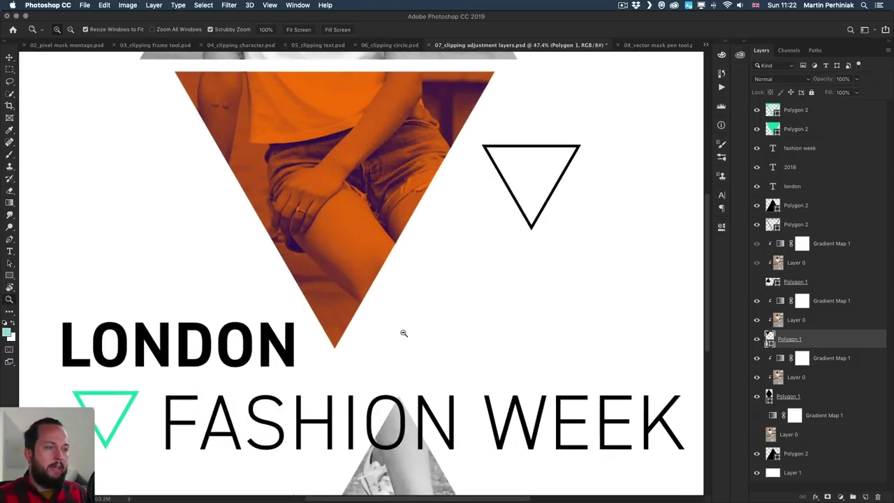
pyautogui.click(757, 282)
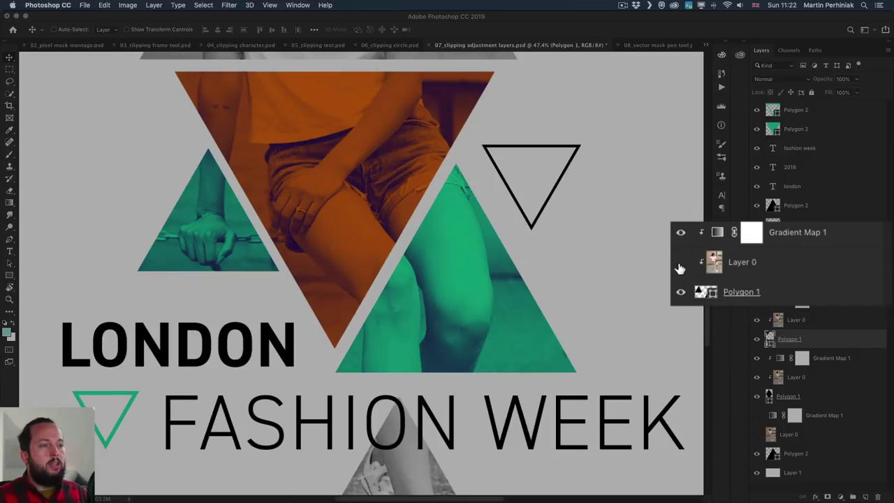
pyautogui.click(680, 265)
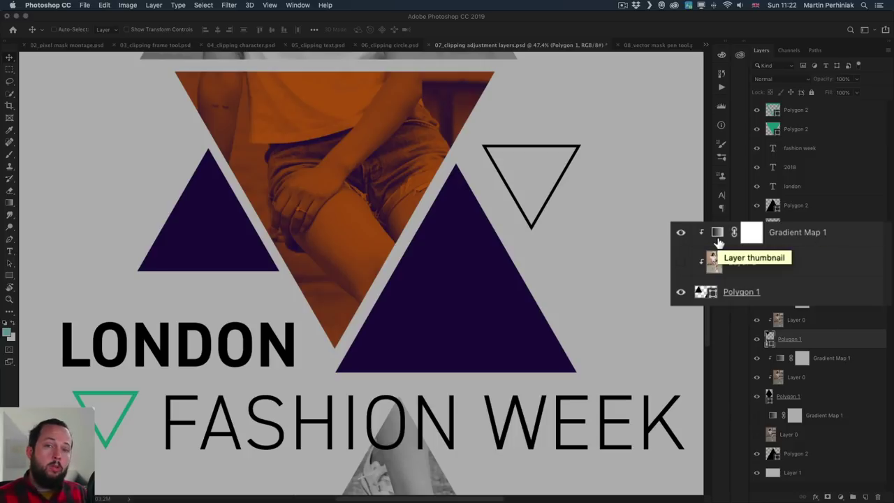
pyautogui.click(681, 233)
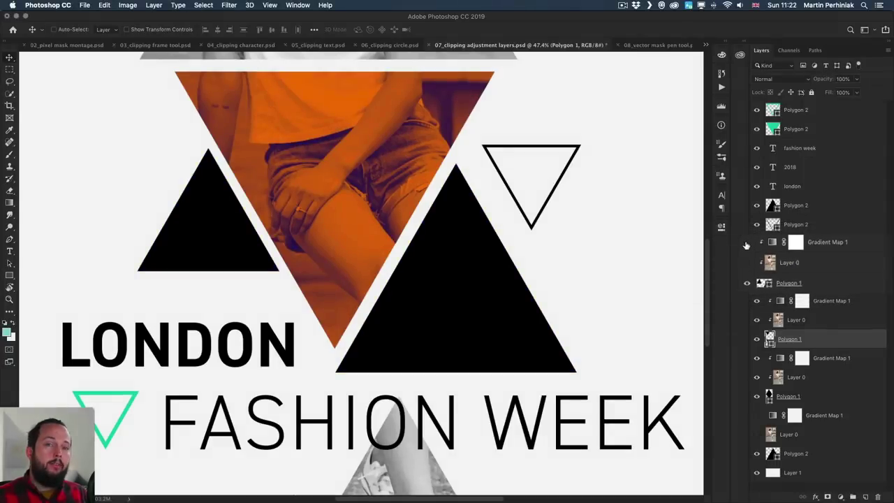
# Try duplicating the small black triangle path within the Polygon 1 shape layer beside the large triangle, and delete the copy
pyautogui.press('a')
pyautogui.click(453, 301)
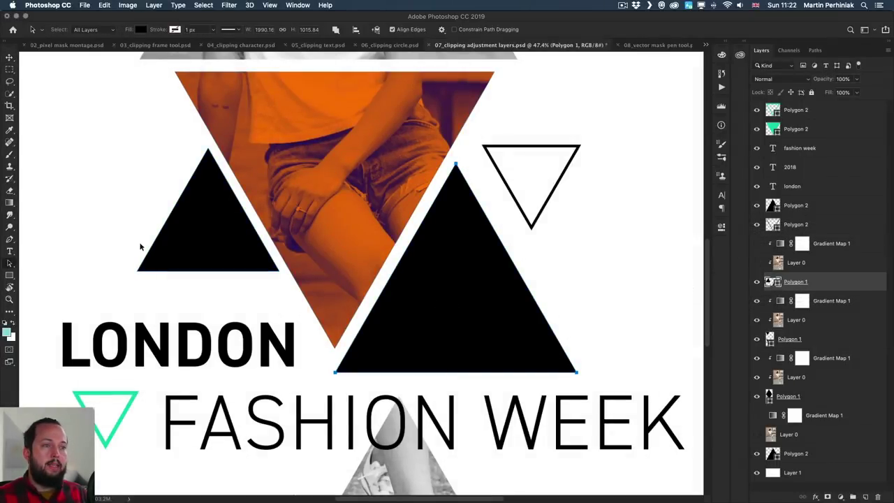
pyautogui.click(180, 246)
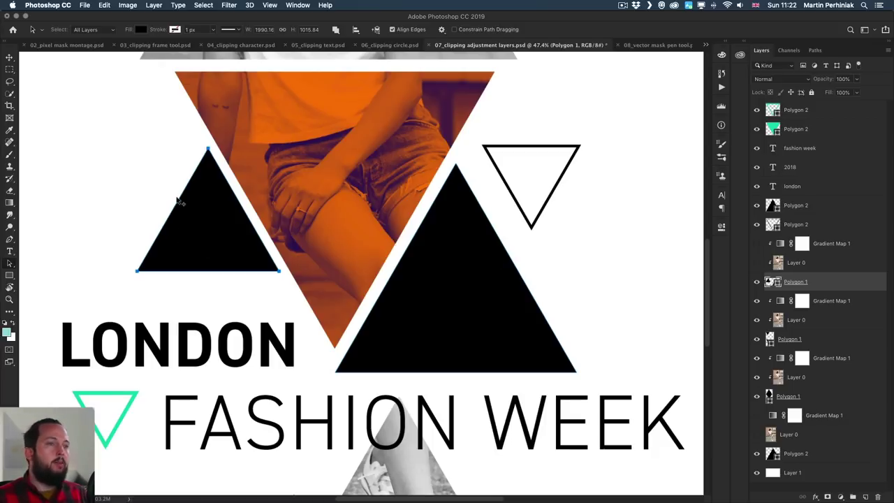
pyautogui.click(13, 265)
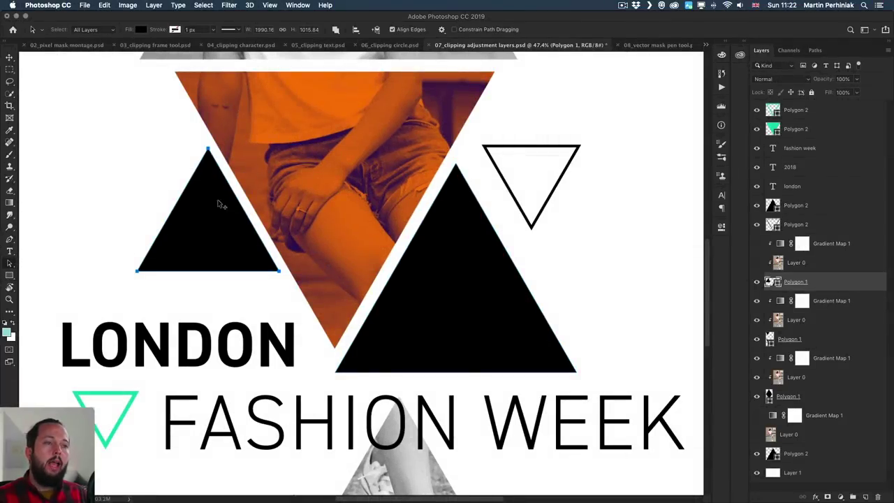
pyautogui.moveTo(225, 211); pyautogui.dragTo(620, 237)
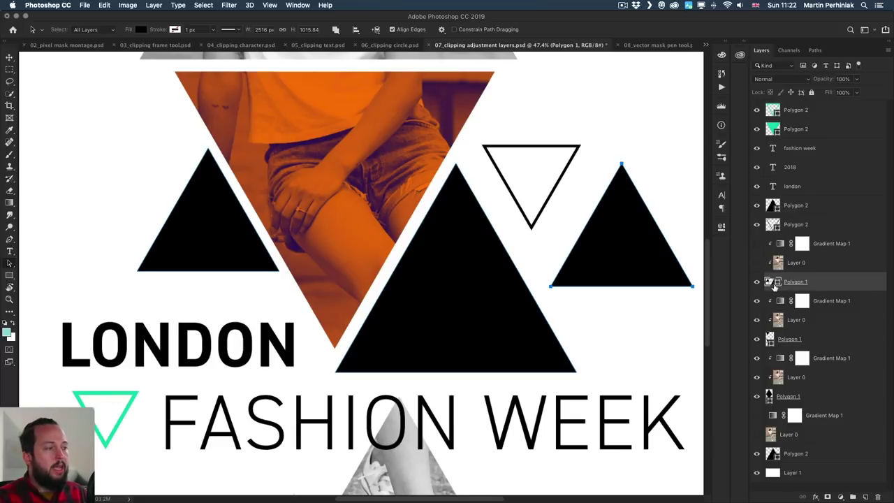
pyautogui.press('BackSpace')
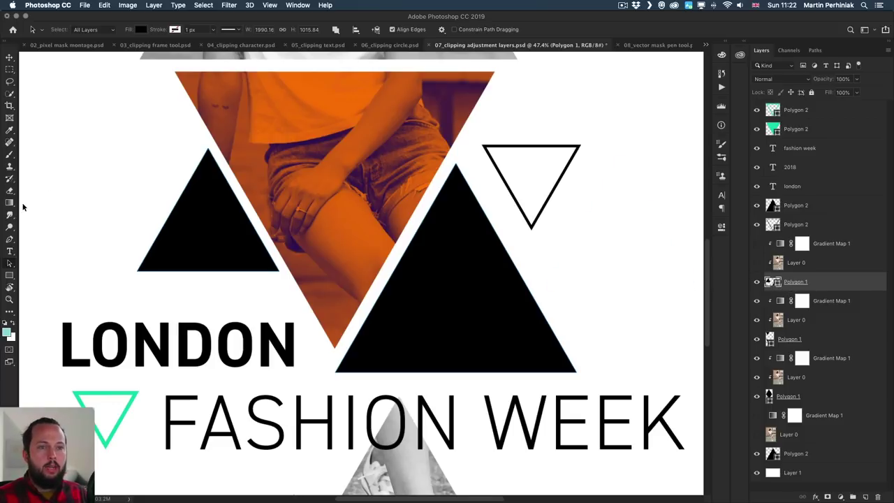
# Draw a circle about 228 px wide with the Ellipse tool, up and to the left of the small black triangle
pyautogui.click(10, 274)
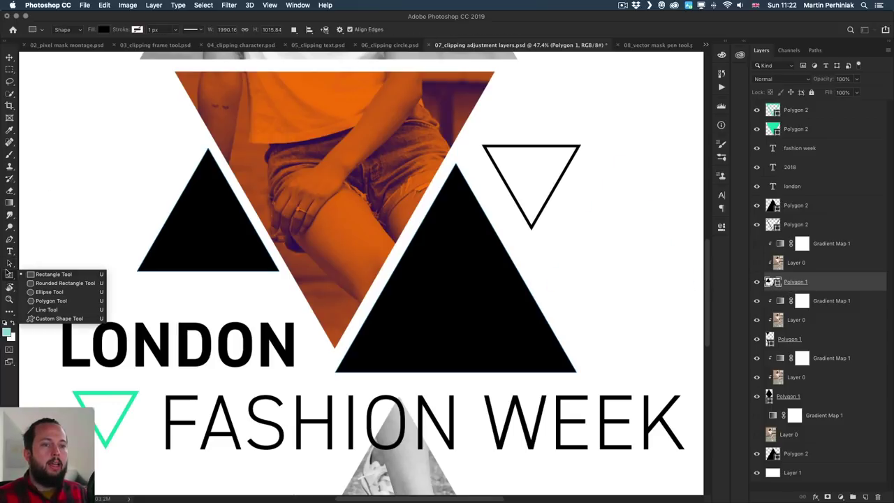
pyautogui.click(51, 292)
pyautogui.moveTo(100, 144); pyautogui.dragTo(151, 200)
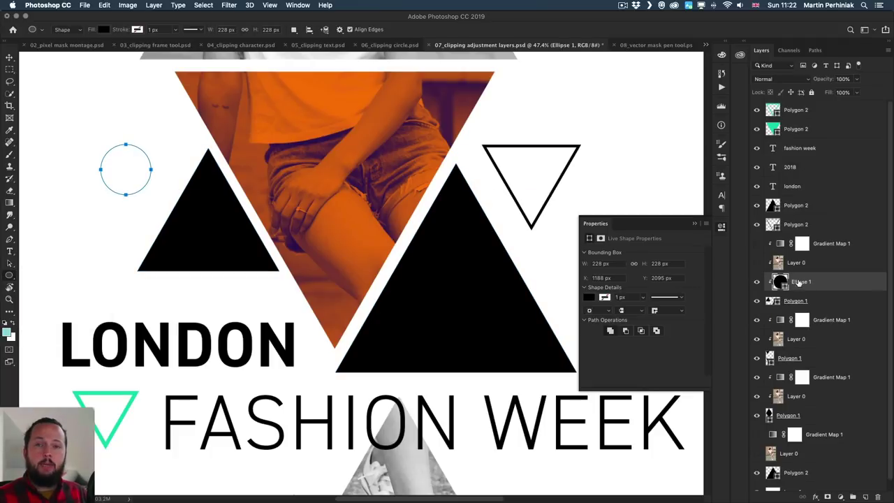
# Merge the circle with the green group's Polygon 1 shape layer and select the small black triangle path
pyautogui.keyDown('shift'); pyautogui.click(830, 301); pyautogui.keyUp('shift')
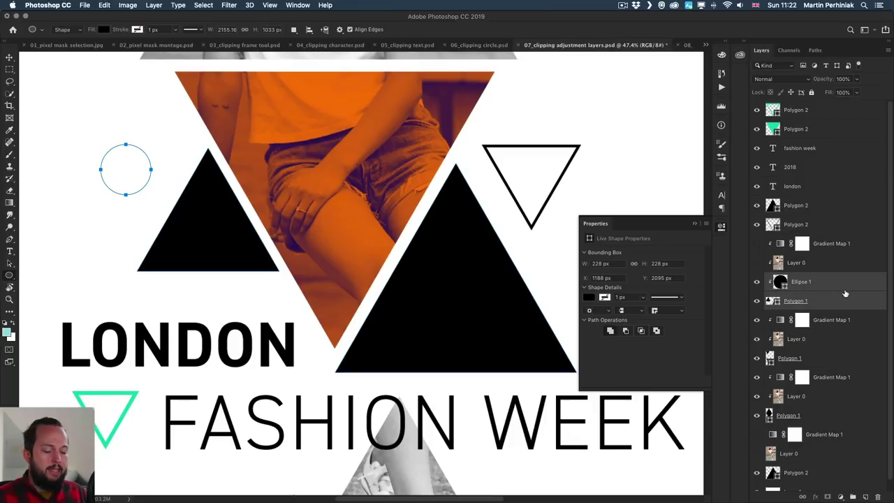
pyautogui.press('super+e')
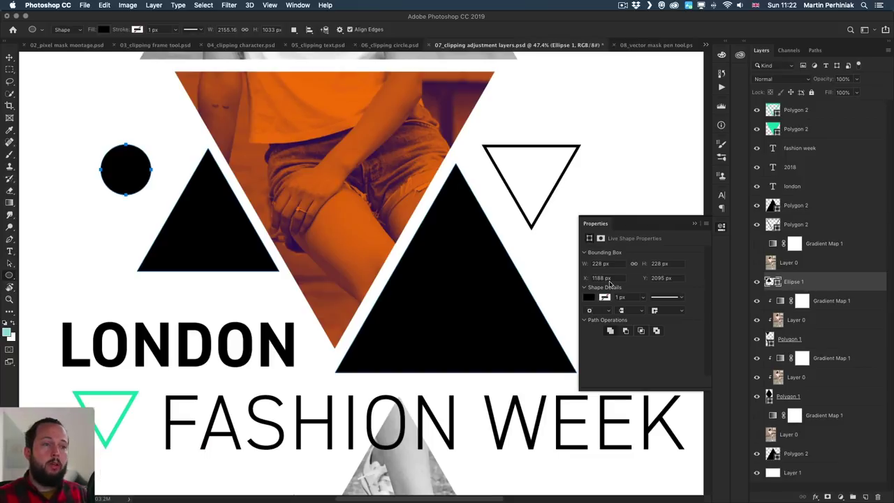
pyautogui.press('a')
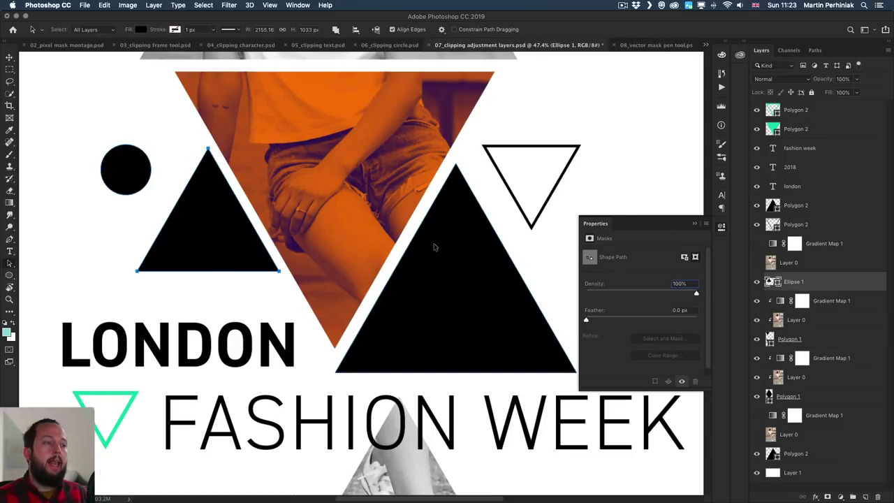
# Undo the layer merge and the drawing of the circle
pyautogui.press('super+z')
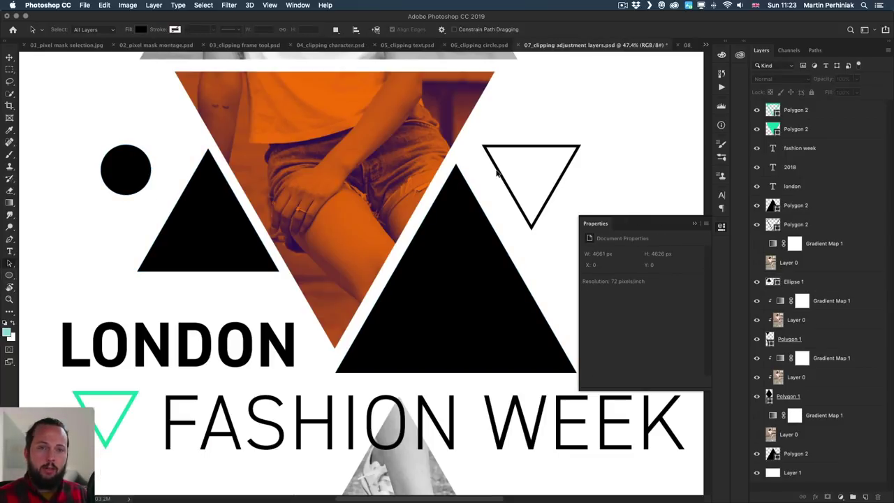
pyautogui.press('super+z')
pyautogui.press('super+z')
pyautogui.press('super+z')
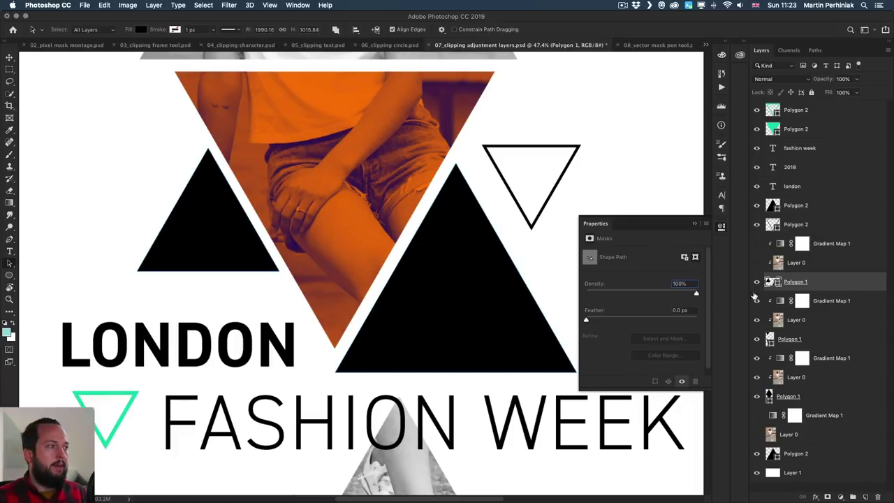
# Show the green group's clipped Layer 0 and Gradient Map 1 again, testing in between how the photo moves inside the triangles
pyautogui.click(803, 262)
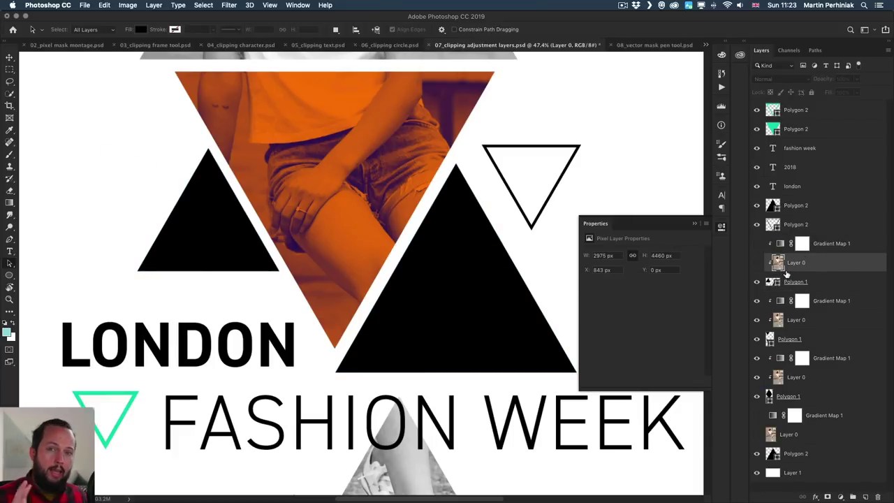
pyautogui.click(758, 264)
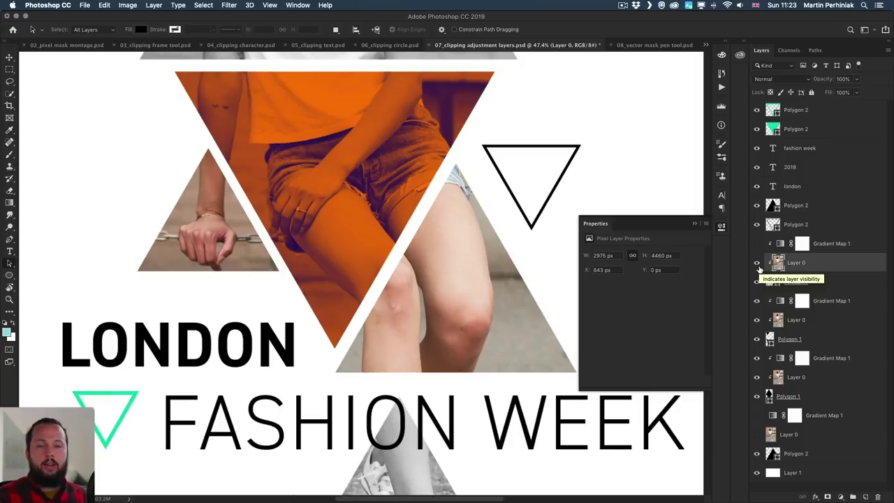
pyautogui.press('v')
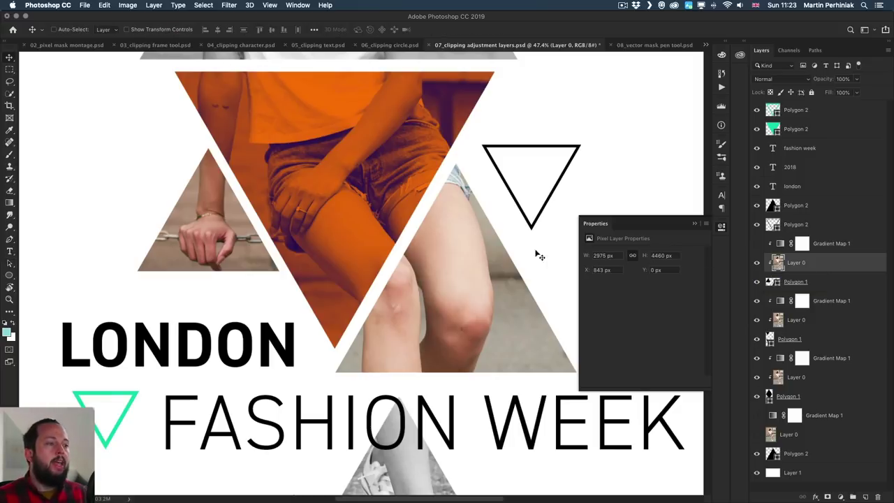
pyautogui.moveTo(451, 261)
pyautogui.mouseDown()
pyautogui.moveTo(462, 273)
pyautogui.moveTo(468, 251)
pyautogui.moveTo(450, 268)
pyautogui.moveTo(482, 255)
pyautogui.moveTo(468, 260)
pyautogui.mouseUp()
pyautogui.press('super+z')
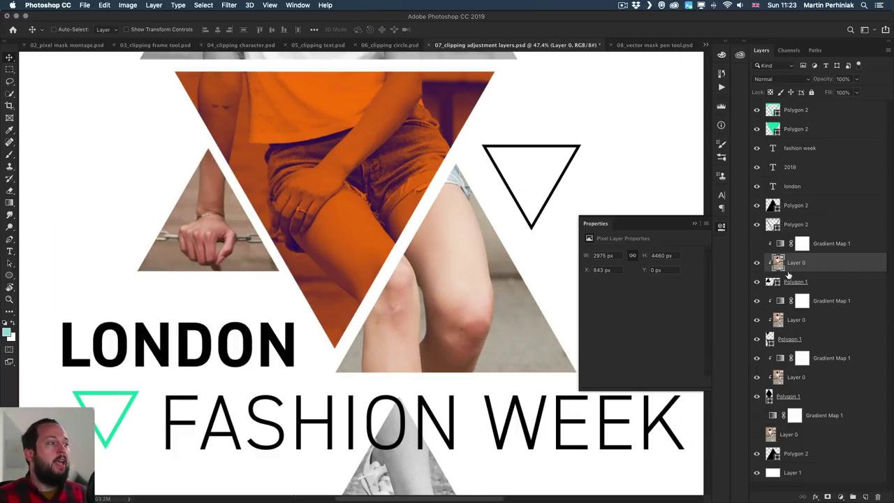
pyautogui.click(757, 244)
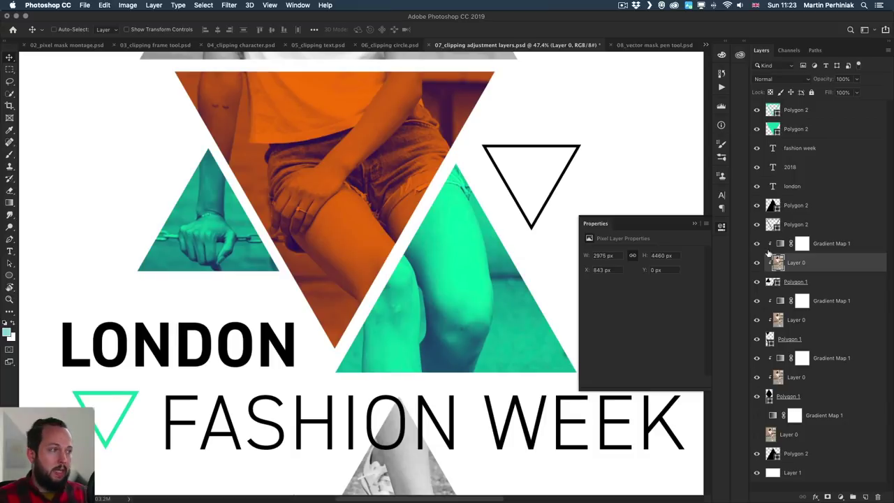
# Release the green group's Gradient Map 1 from its clipping mask and clip it again to compare the effect
pyautogui.keyDown('alt'); pyautogui.click(819, 251); pyautogui.keyUp('alt')
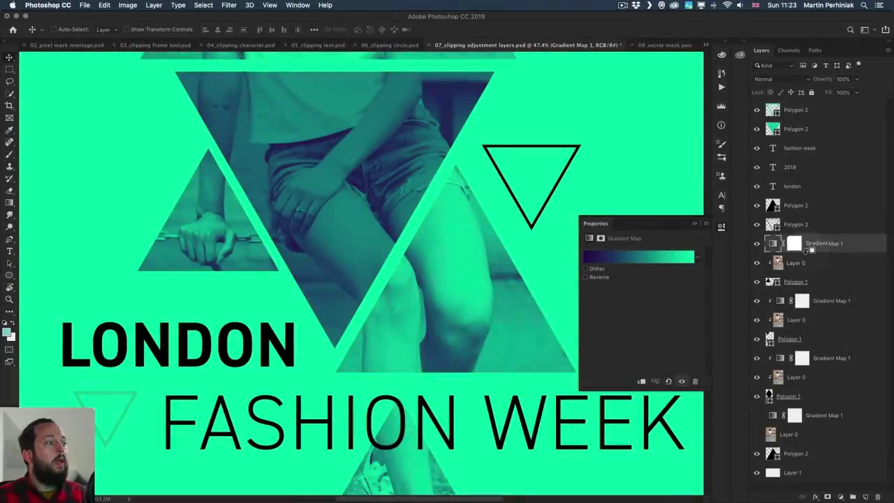
pyautogui.keyDown('alt'); pyautogui.click(805, 253); pyautogui.keyUp('alt')
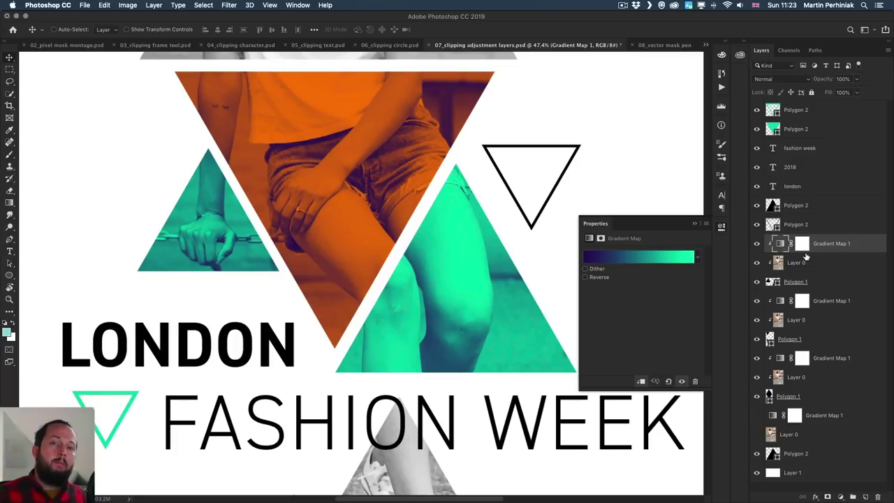
pyautogui.click(723, 228)
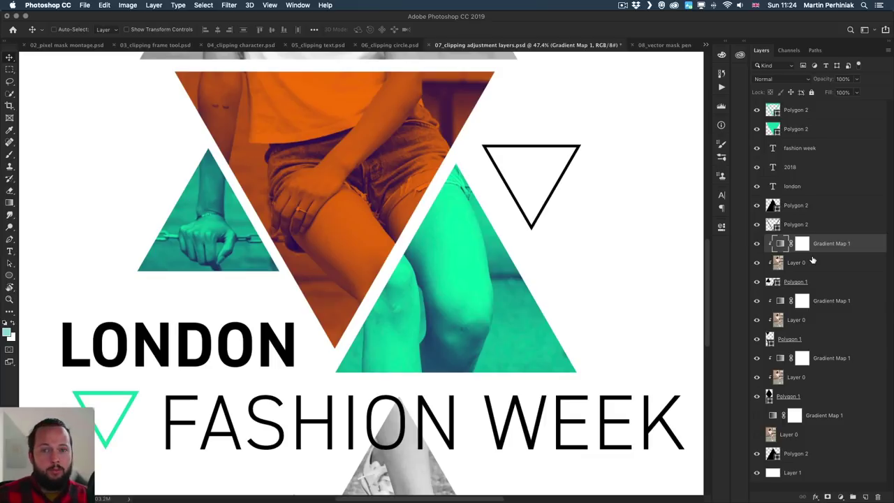
pyautogui.keyDown('alt'); pyautogui.click(815, 253); pyautogui.keyUp('alt')
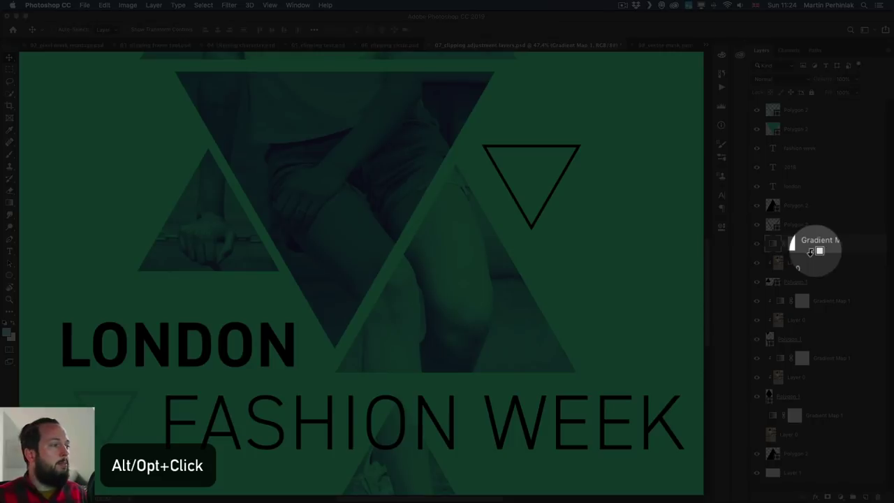
pyautogui.keyDown('alt'); pyautogui.click(811, 253); pyautogui.keyUp('alt')
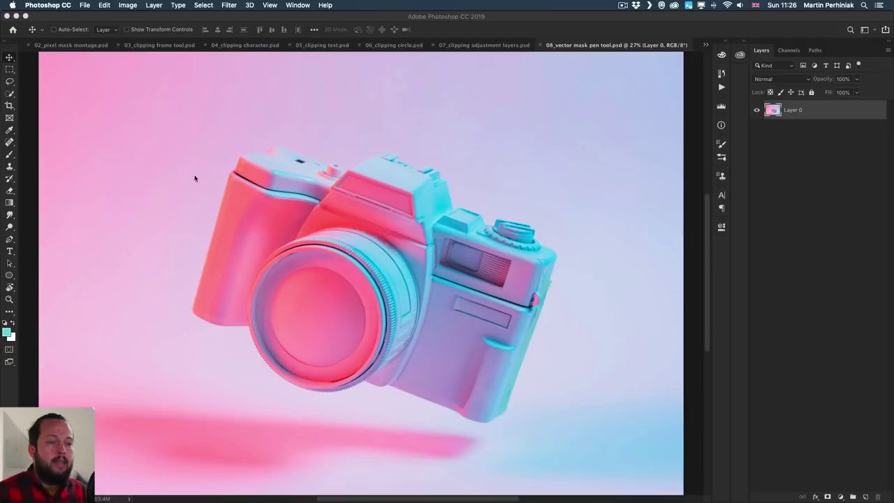
# With the Pen tool in Path mode, start a path at the camera grip's lower outer corner and run it straight up the grip's edge
pyautogui.click(9, 239)
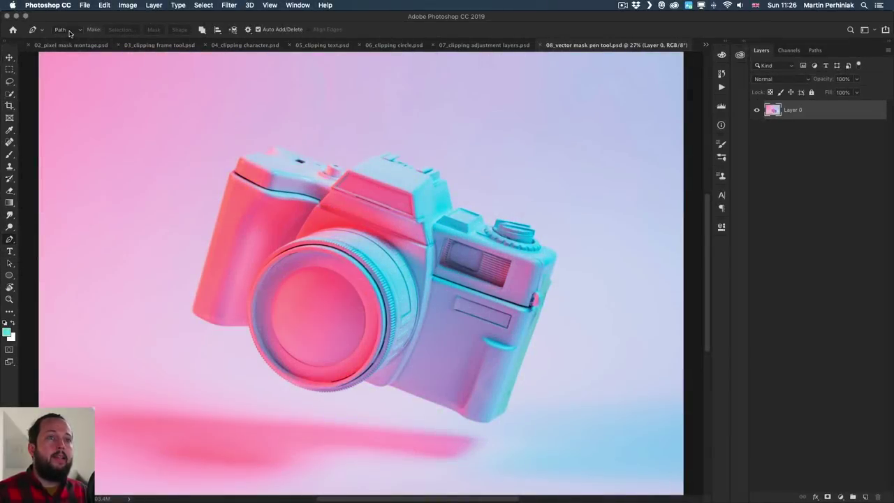
pyautogui.click(68, 30)
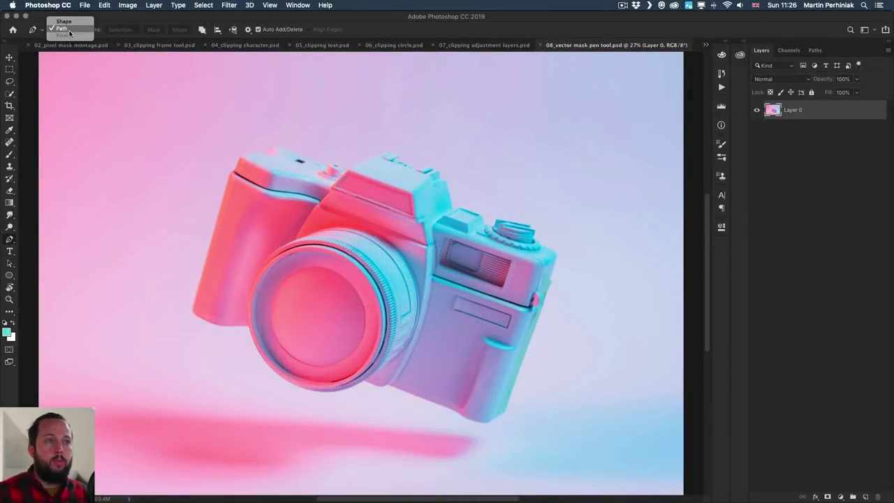
pyautogui.click(69, 30)
pyautogui.press('z')
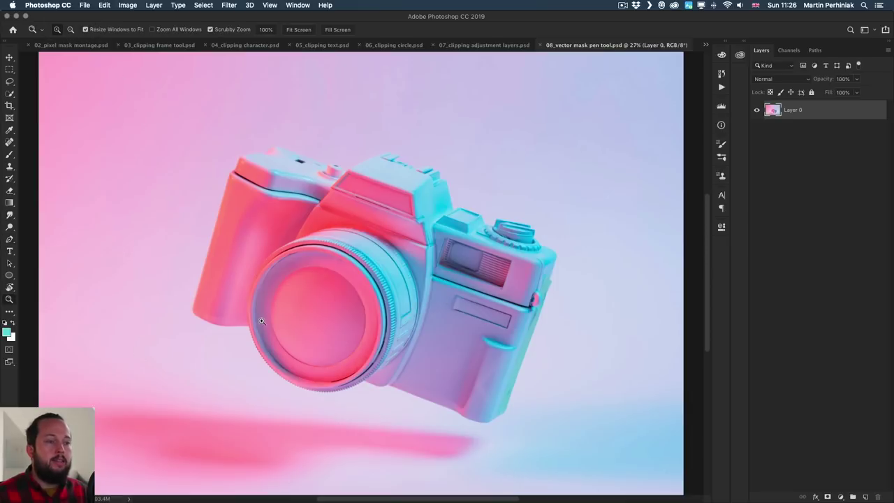
pyautogui.click(244, 324)
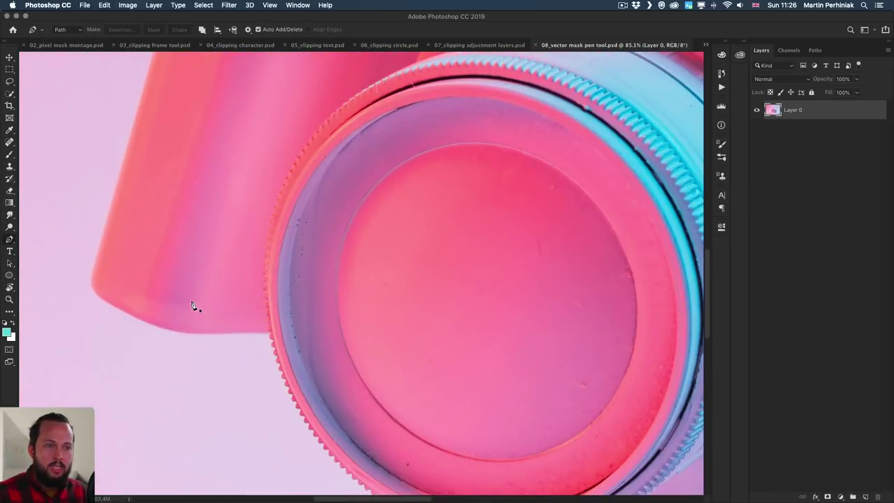
pyautogui.moveTo(170, 286); pyautogui.dragTo(222, 356)
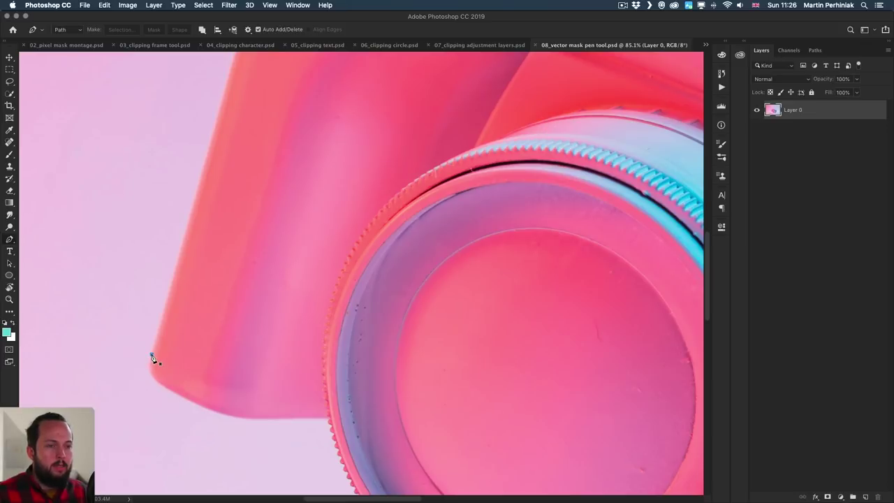
pyautogui.scroll(5, 210, 279)
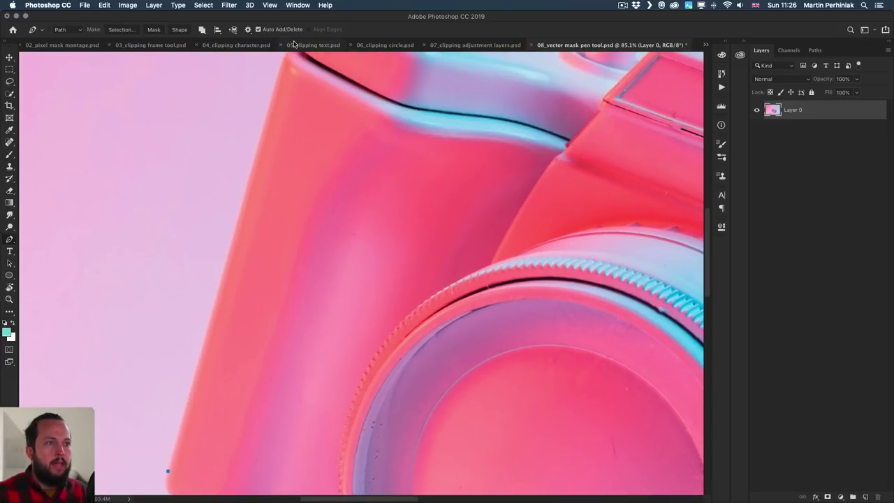
pyautogui.click(278, 76)
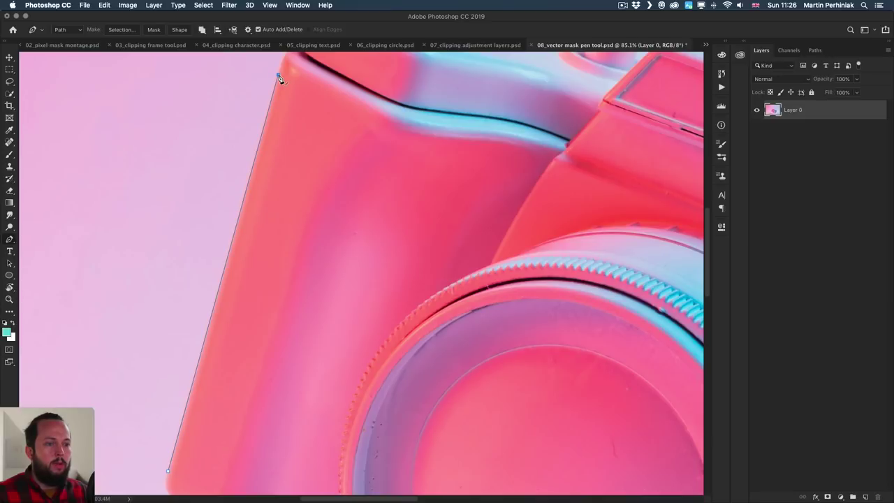
# Continue the path in a smooth curve around the upper corner of the camera grip
pyautogui.scroll(5, 279, 210)
pyautogui.press('z')
pyautogui.moveTo(290, 210); pyautogui.dragTo(325, 216)
pyautogui.moveTo(273, 202); pyautogui.dragTo(294, 190)
pyautogui.moveTo(292, 190)
pyautogui.mouseDown()
pyautogui.moveTo(251, 163)
pyautogui.moveTo(241, 198)
pyautogui.moveTo(357, 229)
pyautogui.moveTo(291, 167)
pyautogui.moveTo(260, 175)
pyautogui.moveTo(296, 171)
pyautogui.moveTo(285, 186)
pyautogui.moveTo(255, 165)
pyautogui.moveTo(282, 177)
pyautogui.moveTo(255, 180)
pyautogui.moveTo(286, 193)
pyautogui.moveTo(301, 183)
pyautogui.mouseUp()
pyautogui.press('space')
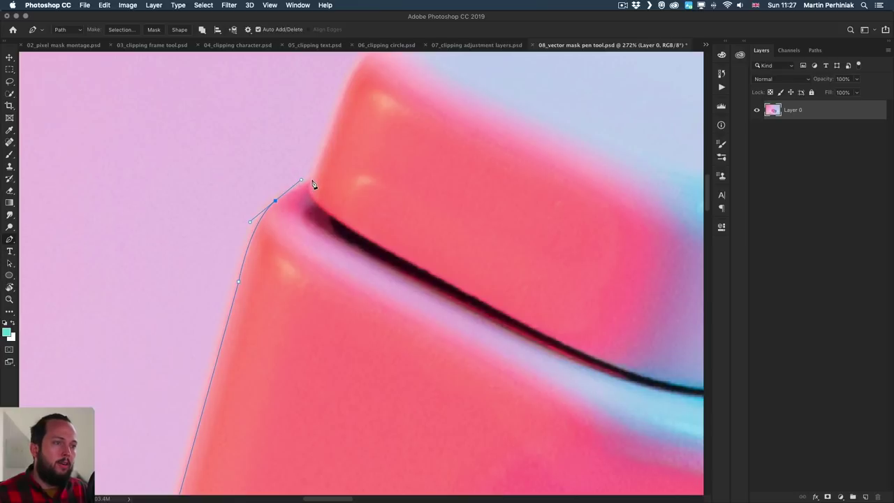
# Trace the rounded corner and upper edge of the camera's top plate as far as the raised bump
pyautogui.moveTo(356, 126); pyautogui.dragTo(276, 243)
pyautogui.click(267, 261)
pyautogui.moveTo(308, 215); pyautogui.dragTo(342, 217)
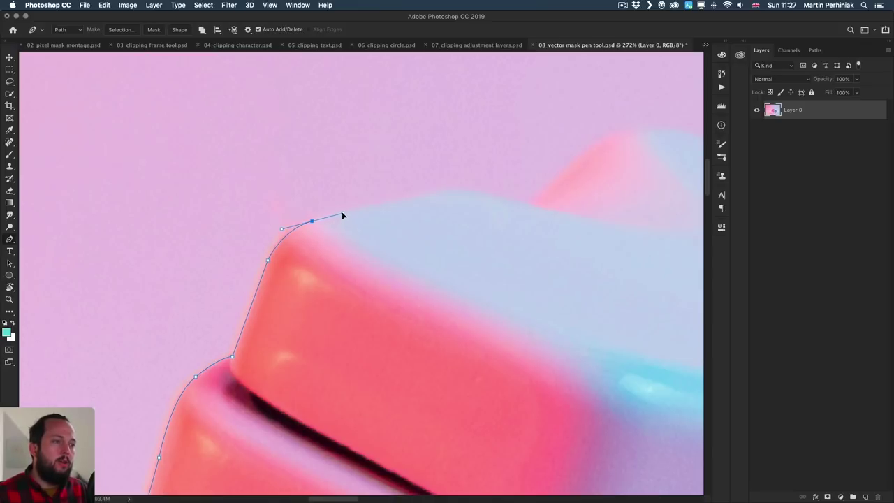
pyautogui.click(422, 196)
pyautogui.moveTo(484, 194); pyautogui.dragTo(506, 200)
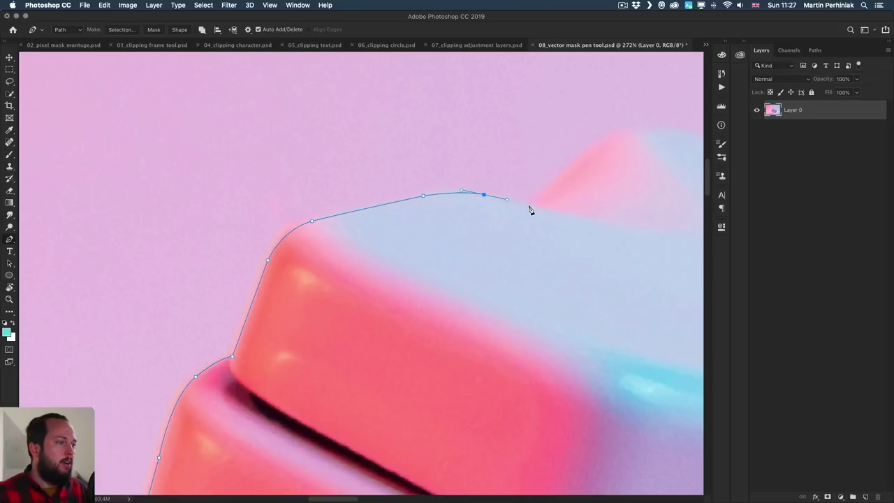
pyautogui.click(530, 204)
# Curve the path over the raised bump and run it straight down the top plate's edge to the small round dial
pyautogui.moveTo(610, 202); pyautogui.dragTo(281, 311)
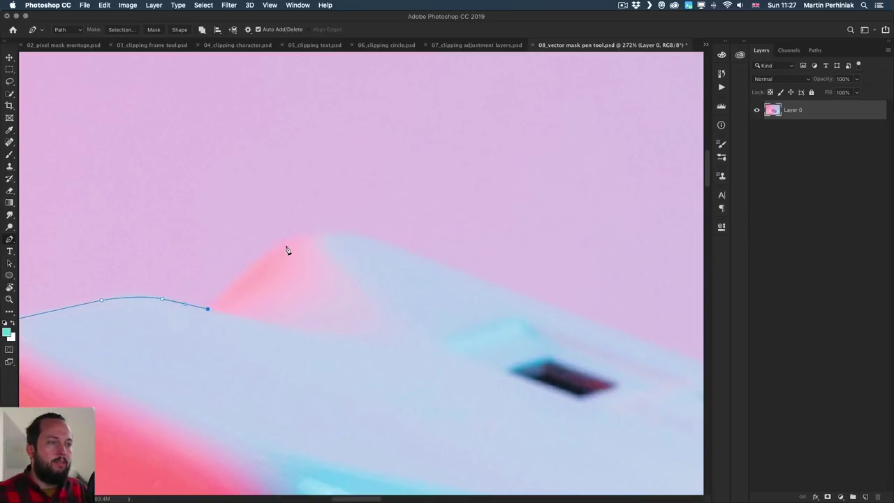
pyautogui.moveTo(290, 240); pyautogui.dragTo(321, 231)
pyautogui.moveTo(374, 240); pyautogui.dragTo(400, 249)
pyautogui.click(549, 303)
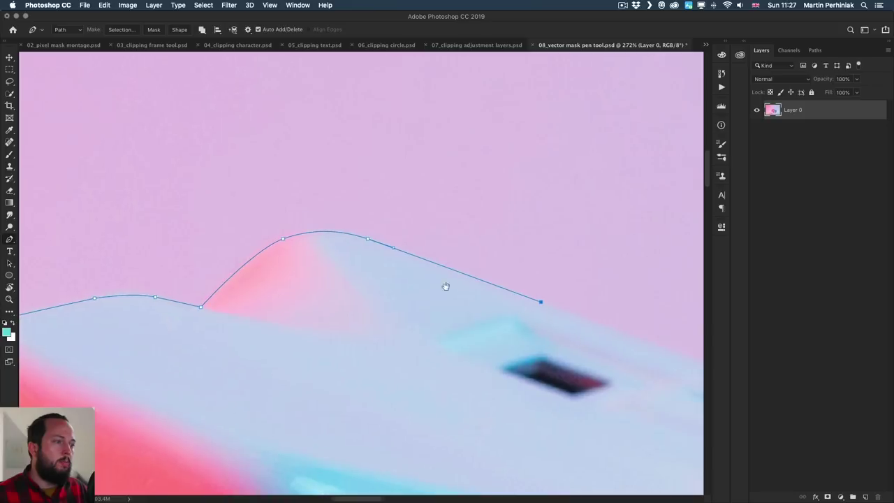
pyautogui.hscroll(8, 443, 286)
pyautogui.scroll(-4, 443, 286)
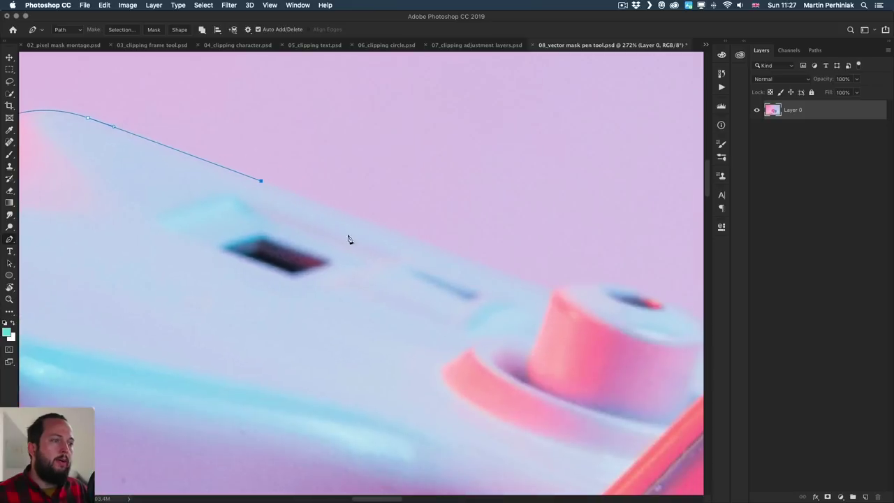
pyautogui.click(555, 295)
# Trace the path around the top of the small round dial and on to the edge of the viewfinder hump
pyautogui.hscroll(8, 591, 285)
pyautogui.scroll(-2, 591, 285)
pyautogui.moveTo(328, 213); pyautogui.dragTo(363, 221)
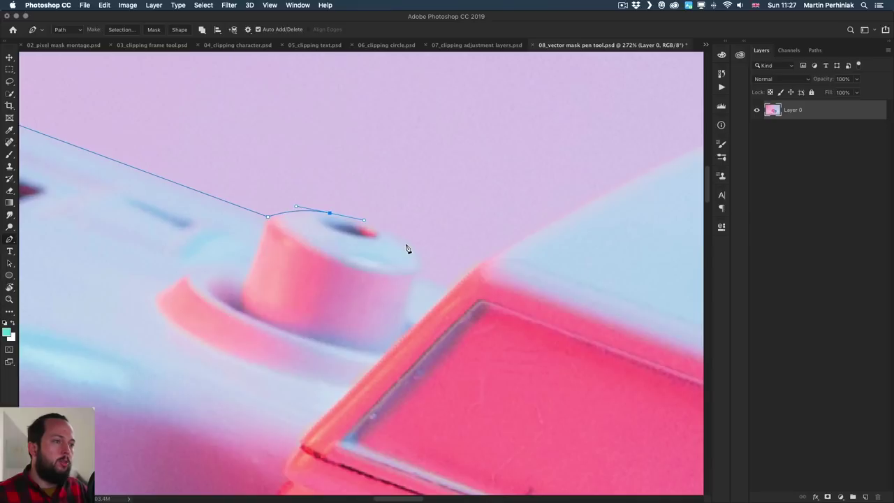
pyautogui.moveTo(405, 243); pyautogui.dragTo(420, 279)
pyautogui.click(419, 265)
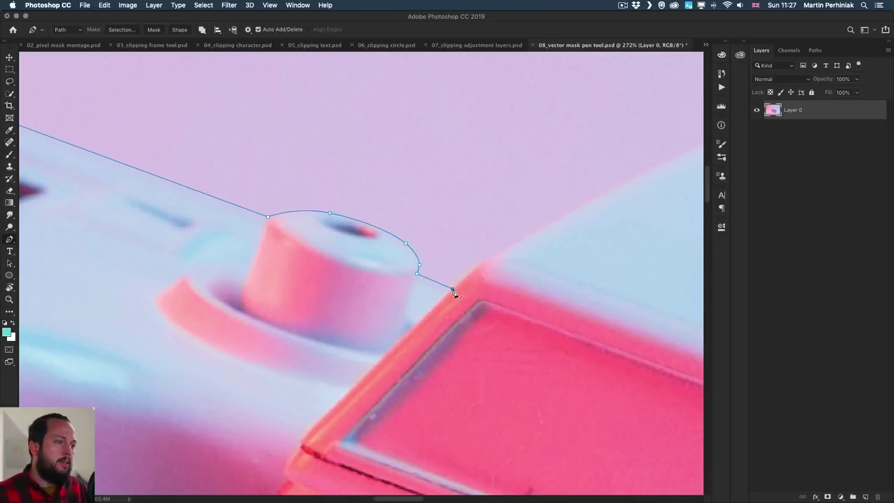
pyautogui.click(453, 290)
# Trace the viewfinder hump's sloping edge and rounded upper corner, and continue onto the first rail of the hot shoe
pyautogui.moveTo(536, 241); pyautogui.dragTo(305, 208)
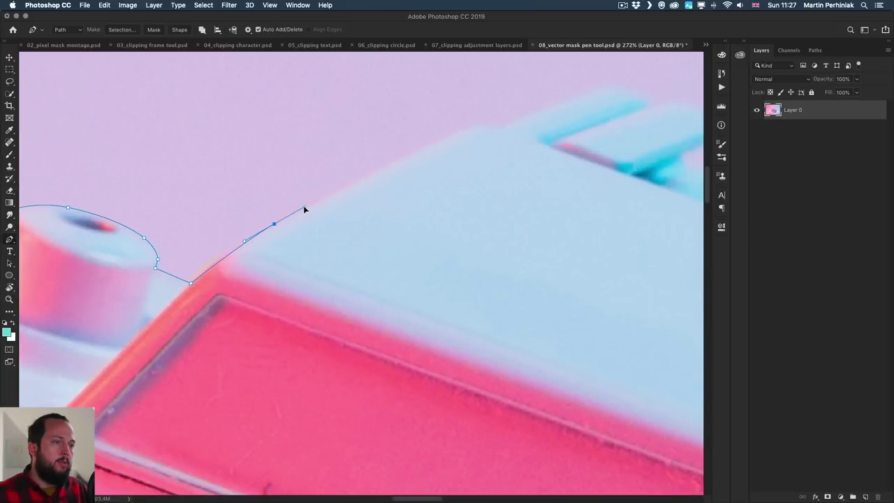
pyautogui.click(442, 139)
pyautogui.moveTo(498, 127)
pyautogui.mouseDown()
pyautogui.moveTo(522, 131)
pyautogui.moveTo(509, 132)
pyautogui.mouseUp()
pyautogui.click(504, 127)
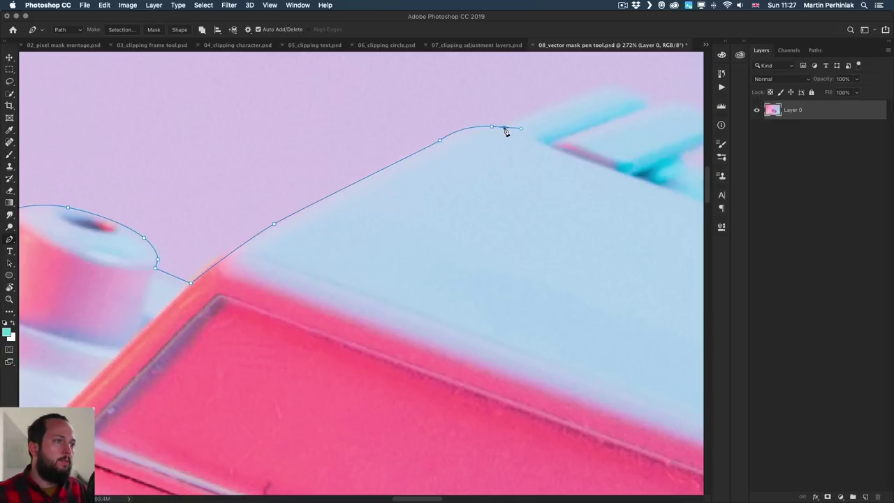
pyautogui.click(562, 105)
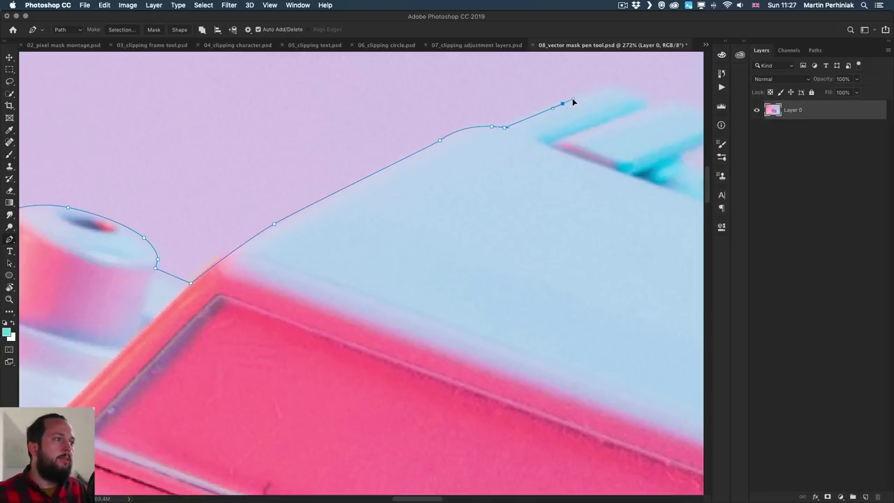
# Trace the path around the first hot shoe rail and over the second rail to its outer corner
pyautogui.moveTo(635, 113); pyautogui.dragTo(411, 188)
pyautogui.press('super+z')
pyautogui.press('super+z')
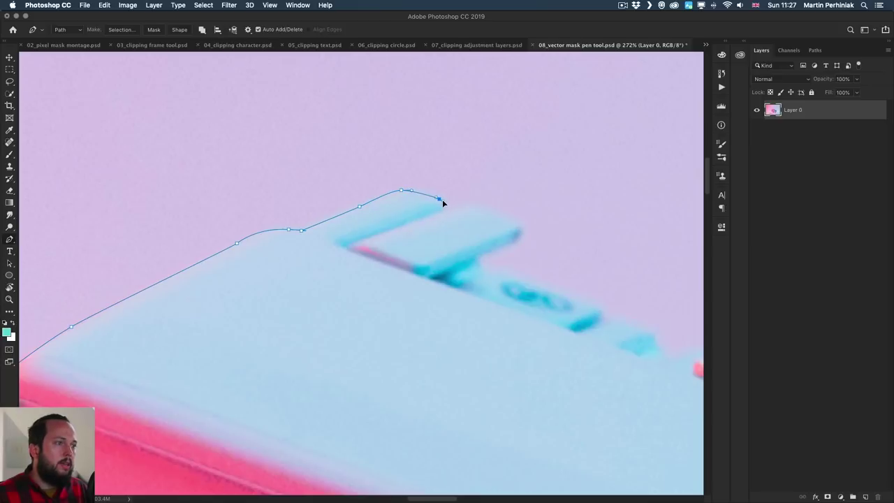
pyautogui.click(473, 206)
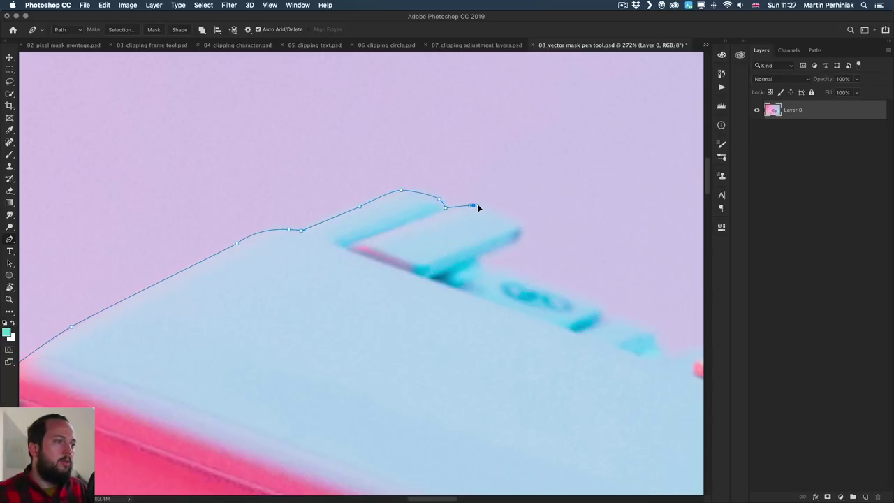
pyautogui.click(502, 215)
pyautogui.click(518, 225)
pyautogui.press('r')
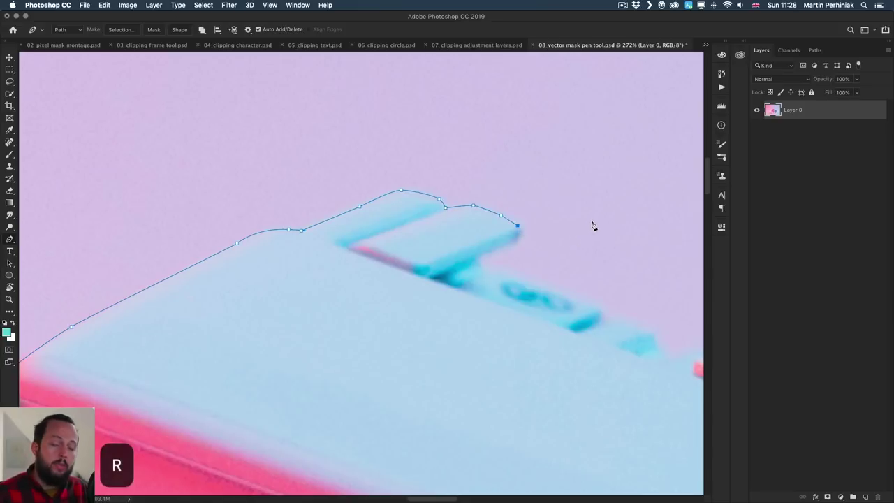
pyautogui.moveTo(607, 205); pyautogui.dragTo(413, 127)
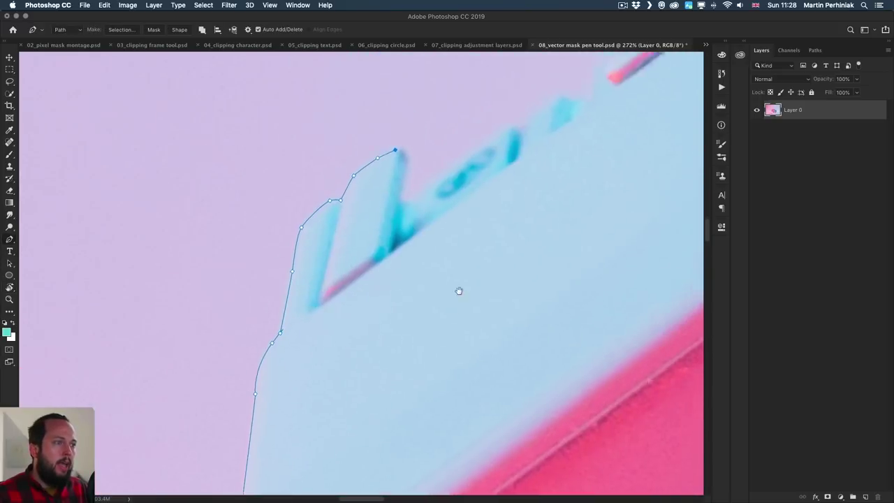
# Continue the pen path around the tip of the raised cyan tooth and down into the notch behind it
pyautogui.moveTo(459, 291); pyautogui.dragTo(368, 421)
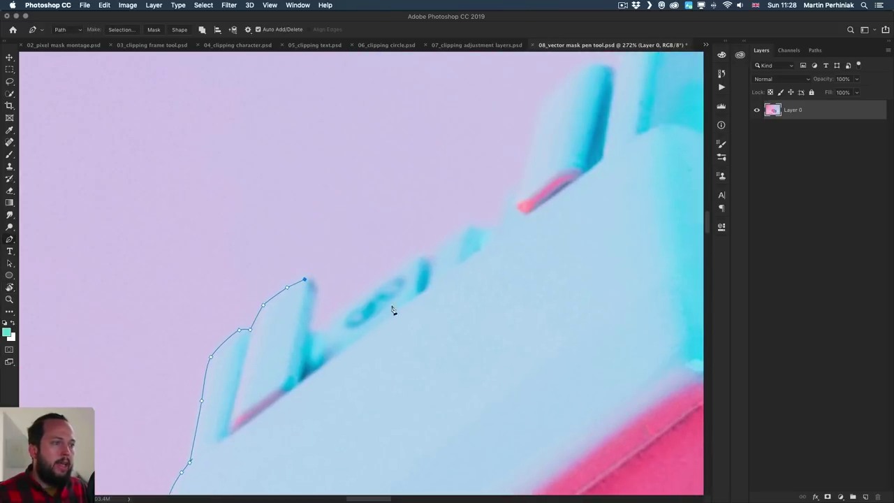
pyautogui.click(319, 297)
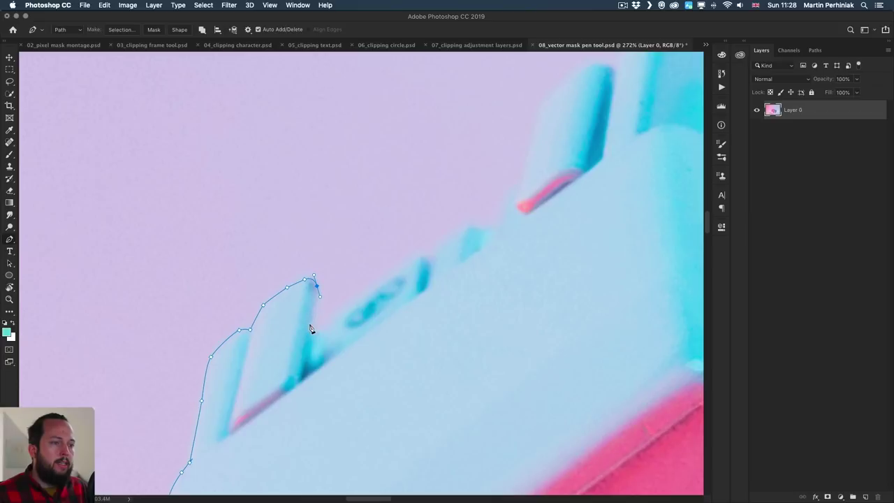
pyautogui.hotkey('ctrl', 'z')
pyautogui.click(318, 289)
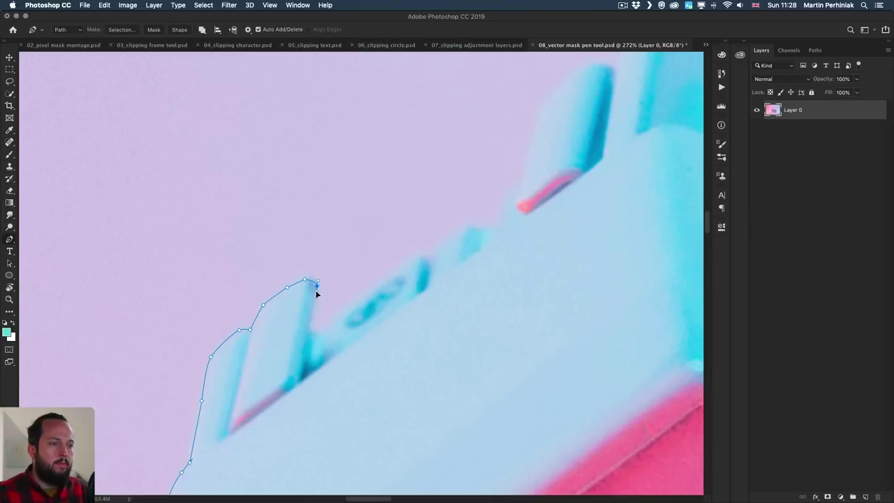
pyautogui.click(312, 319)
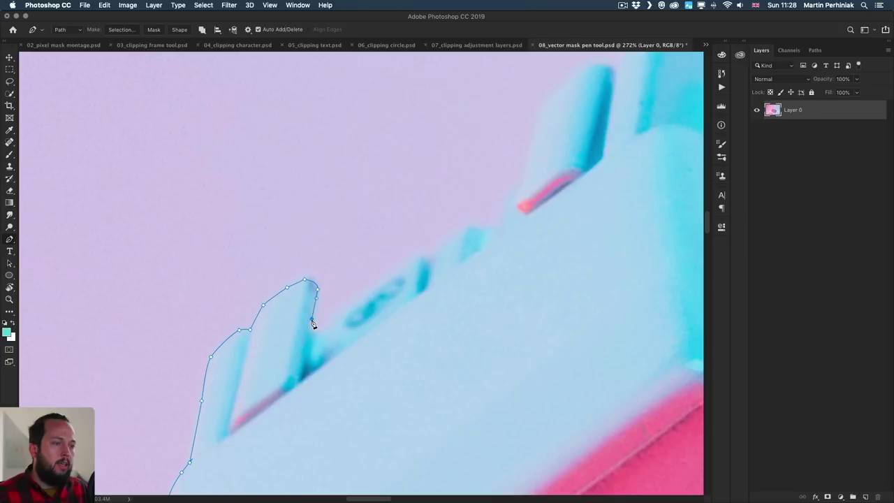
pyautogui.click(310, 328)
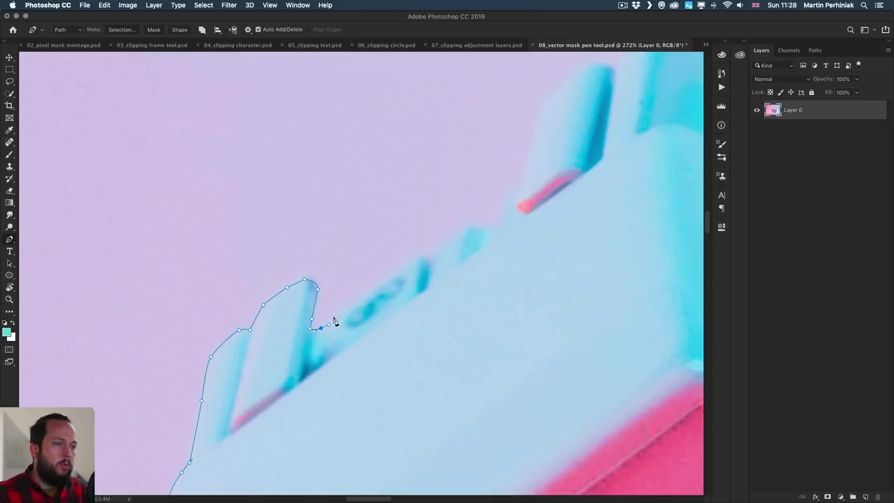
# Extend the path along the edge of the low embossed ridge to the small notch at its far end
pyautogui.click(332, 314)
pyautogui.click(348, 304)
pyautogui.click(363, 294)
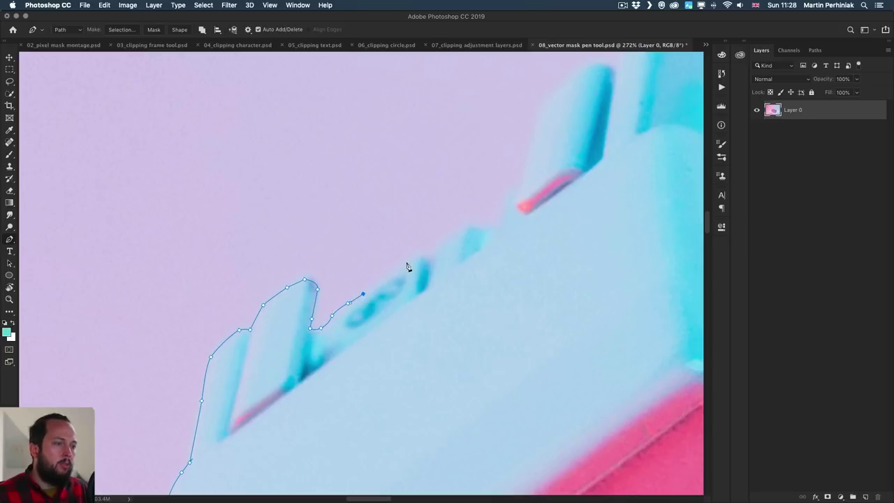
pyautogui.click(393, 272)
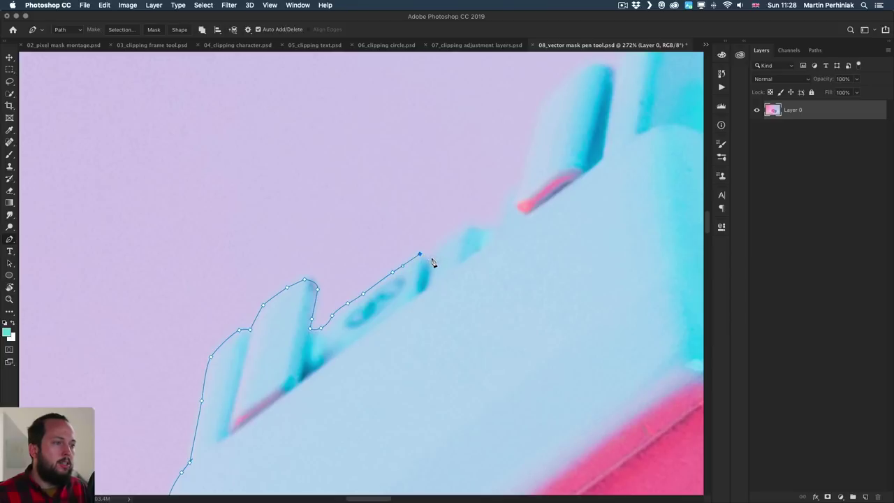
pyautogui.click(411, 256)
pyautogui.click(415, 254)
pyautogui.click(433, 260)
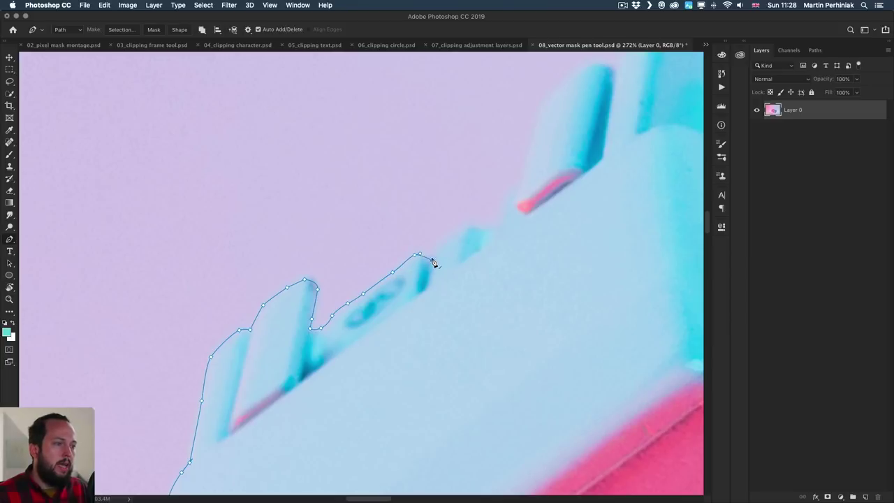
# Trace the outline of the small bump after the notch, over its top and just past its crest
pyautogui.click(442, 245)
pyautogui.click(452, 234)
pyautogui.click(460, 231)
pyautogui.click(467, 227)
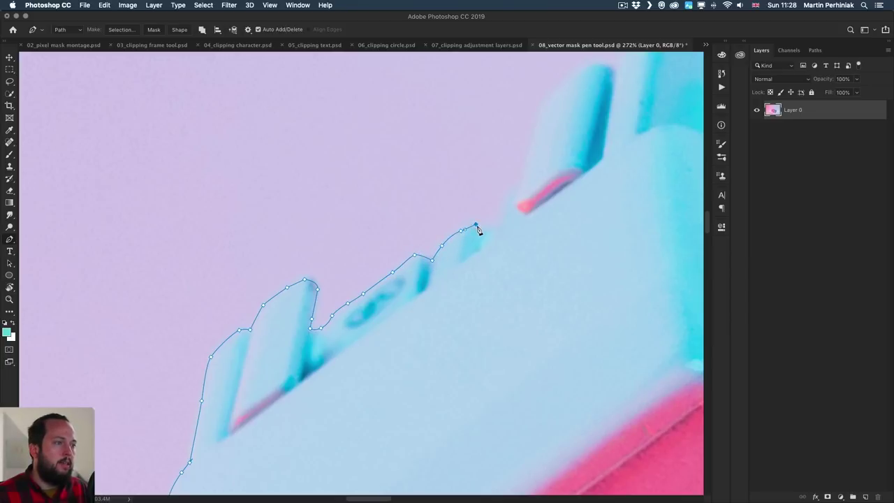
pyautogui.click(475, 224)
pyautogui.click(488, 226)
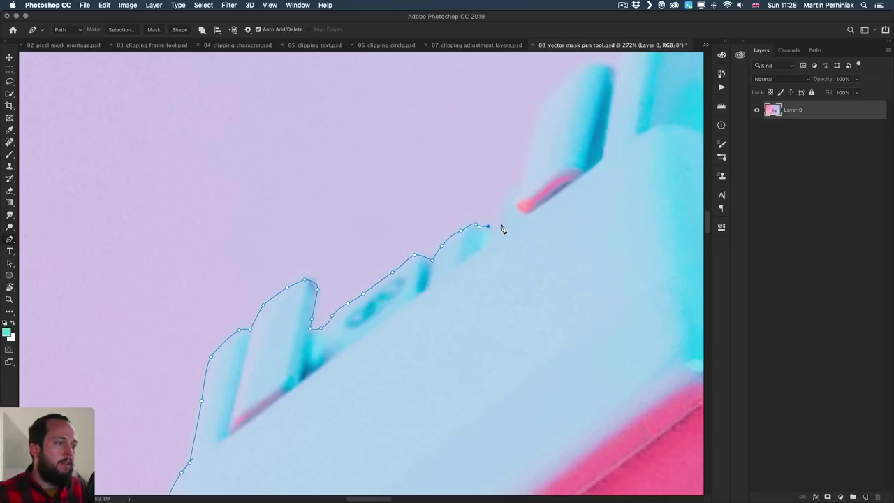
# Extend the path to the base of the next tall tooth, undoing the misplaced anchor points and placing them again
pyautogui.click(501, 225)
pyautogui.click(508, 189)
pyautogui.click(522, 185)
pyautogui.moveTo(524, 154); pyautogui.dragTo(503, 230)
pyautogui.press('super+z')
pyautogui.press('super+z')
pyautogui.click(487, 250)
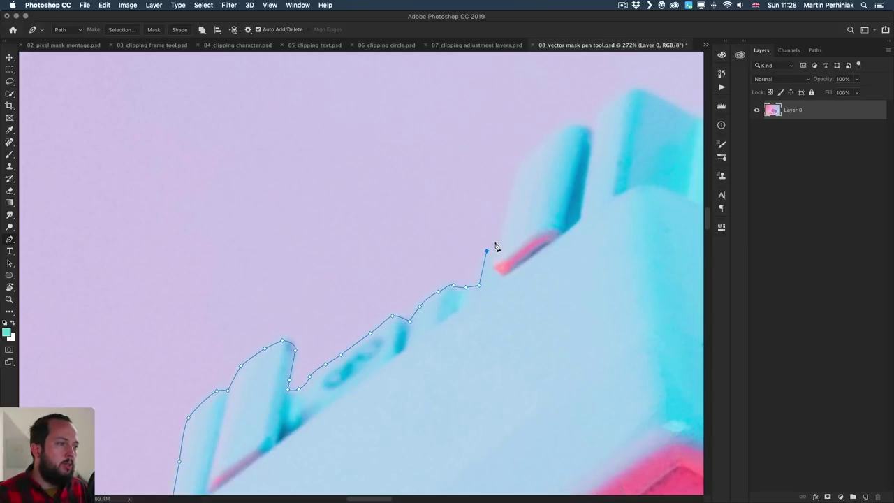
# Trace the tall tooth up its side, over its rounded tip and into the start of the next ridge
pyautogui.moveTo(519, 167); pyautogui.dragTo(410, 261)
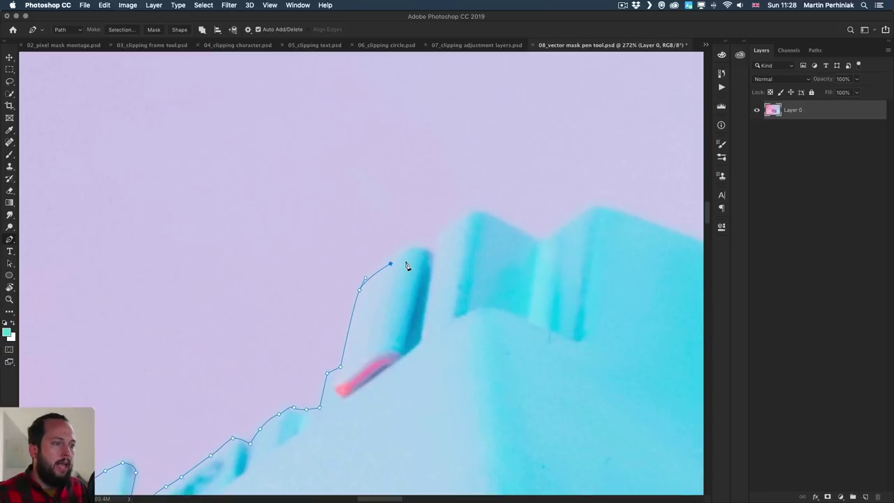
pyautogui.click(431, 251)
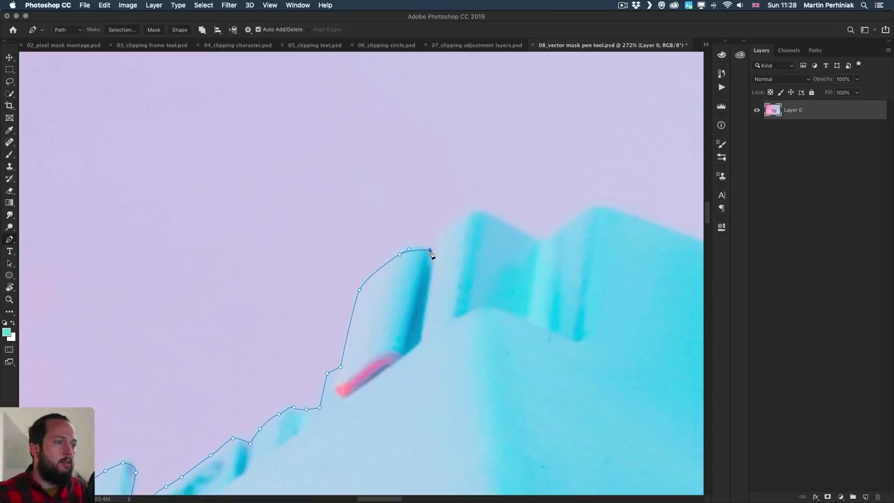
pyautogui.click(443, 231)
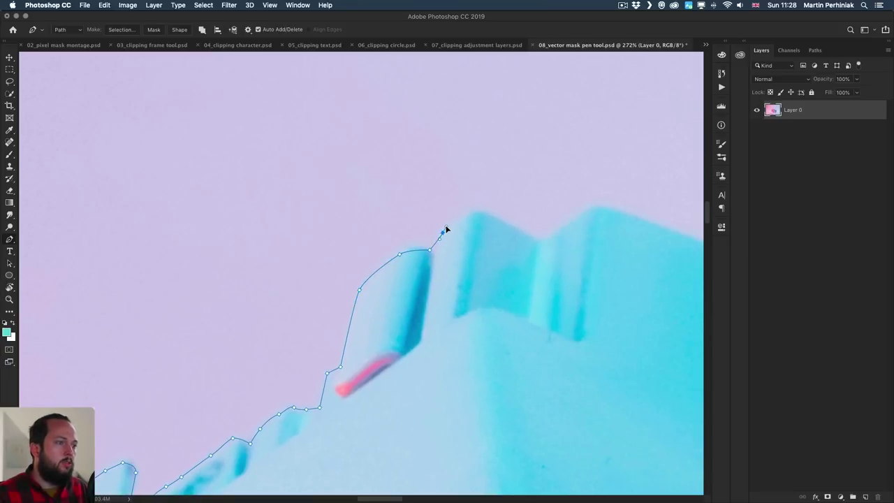
# Trace the double-peaked cyan ridge, following both crests and the dip between them
pyautogui.click(481, 211)
pyautogui.click(540, 239)
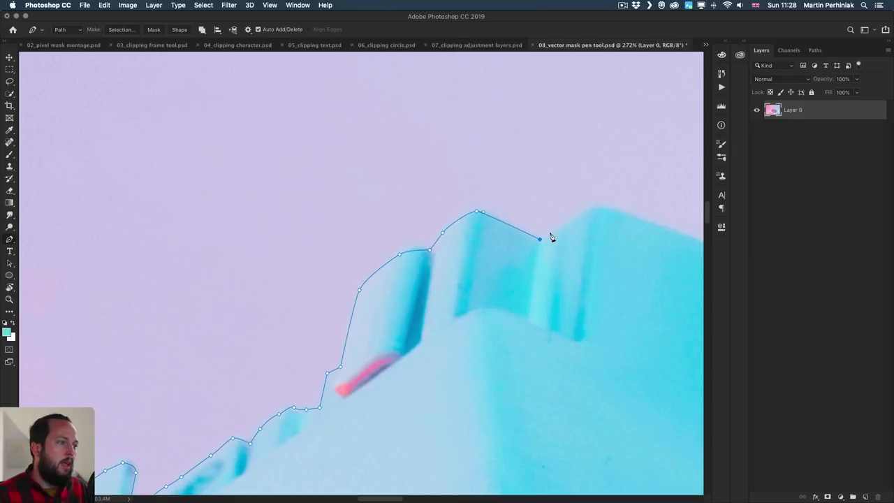
pyautogui.click(588, 207)
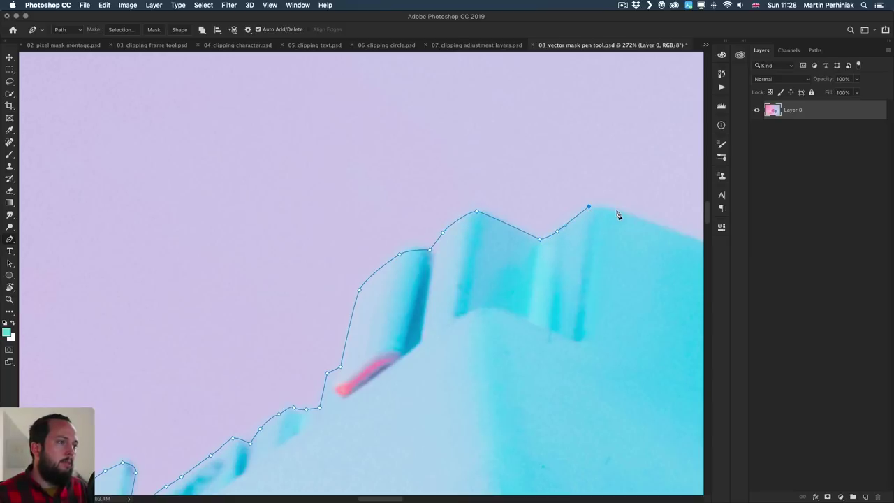
pyautogui.click(634, 215)
# Follow the long straight slope down to the inner corner, and go up to the corner of the raised panel
pyautogui.hscroll(8, 501, 279)
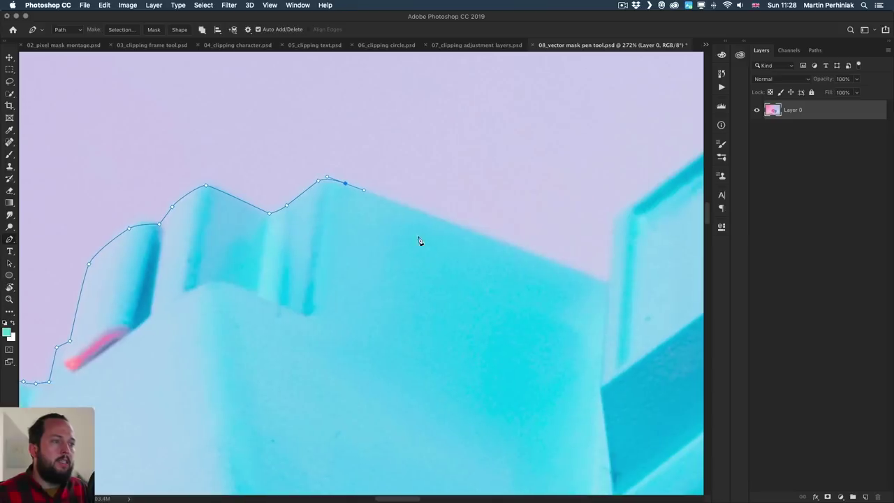
pyautogui.click(477, 233)
pyautogui.click(609, 286)
pyautogui.click(629, 210)
# Trace the raised panel's upper edge, round its peak and descend to the corner beside the knob's base
pyautogui.hscroll(9, 629, 209)
pyautogui.scroll(3, 629, 209)
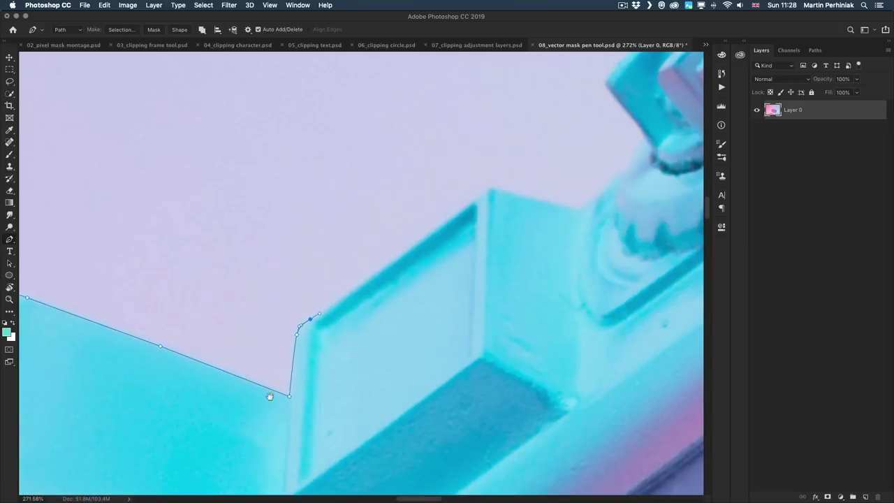
pyautogui.click(467, 202)
pyautogui.moveTo(495, 190); pyautogui.dragTo(507, 195)
pyautogui.click(572, 207)
# Trace the curved base of the knob and continue up to the outer corner of the cyan block
pyautogui.hscroll(9, 571, 206)
pyautogui.scroll(4, 571, 207)
pyautogui.click(447, 220)
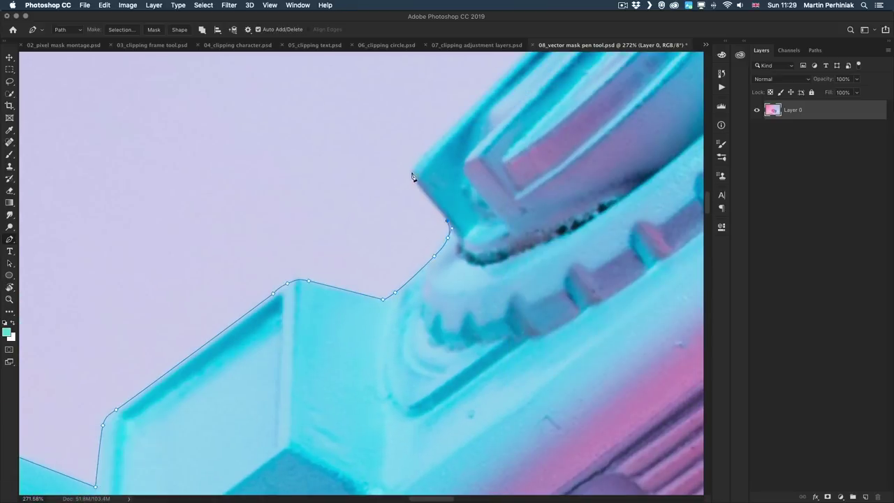
pyautogui.click(413, 171)
# Trace the block's long edge and stepped, rounded tip, ending where it meets the toothed ring
pyautogui.hscroll(6, 445, 139)
pyautogui.scroll(5, 446, 139)
pyautogui.click(460, 167)
pyautogui.click(484, 174)
pyautogui.click(507, 157)
pyautogui.moveTo(534, 154); pyautogui.dragTo(544, 160)
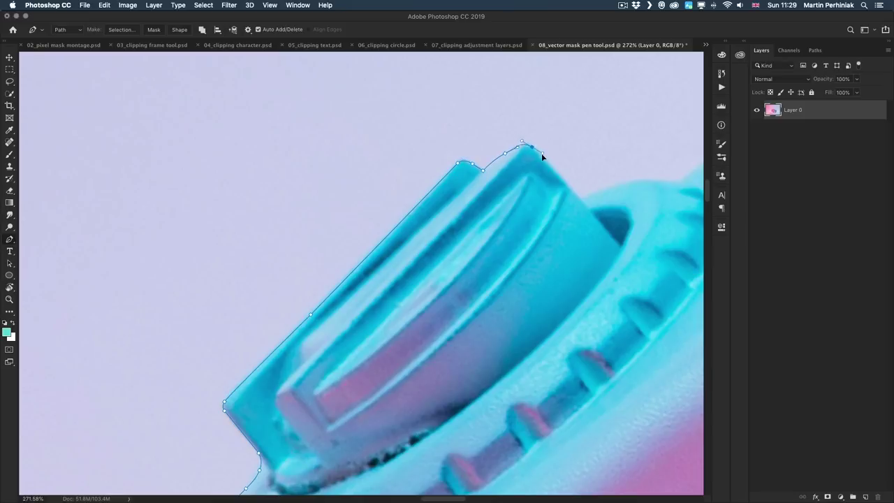
pyautogui.click(581, 202)
# Trace over the toothed ring's rim and the camera body's rounded shoulder to the start of the green strip
pyautogui.hscroll(10, 581, 203)
pyautogui.click(375, 205)
pyautogui.click(461, 142)
pyautogui.moveTo(461, 141); pyautogui.dragTo(389, 152)
pyautogui.click(516, 157)
pyautogui.click(562, 210)
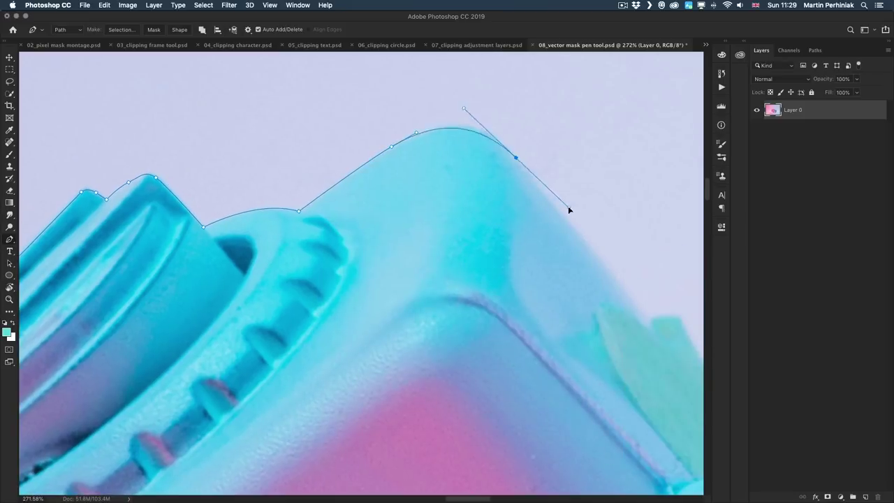
pyautogui.click(647, 321)
# Trace the upper edge of the first part of the green strip, above the round pink knob
pyautogui.moveTo(557, 258); pyautogui.dragTo(289, 244)
pyautogui.click(281, 160)
pyautogui.click(315, 171)
pyautogui.click(407, 176)
pyautogui.click(438, 171)
pyautogui.click(521, 162)
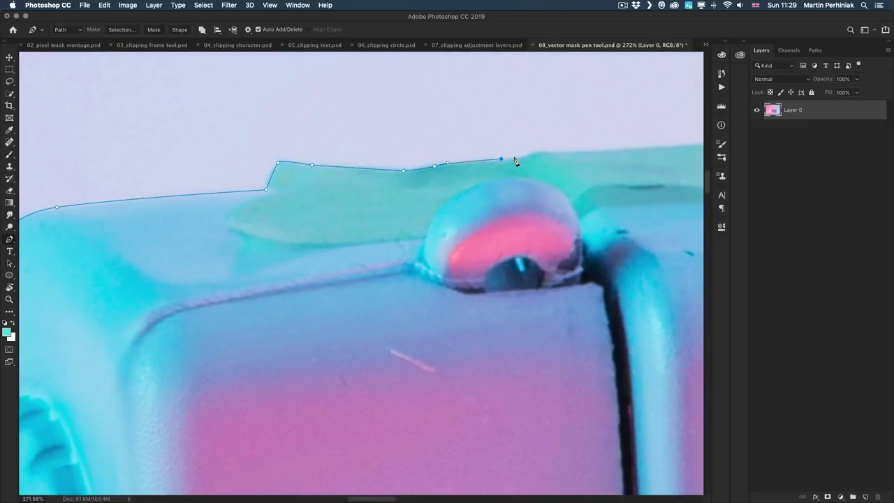
pyautogui.moveTo(544, 156); pyautogui.dragTo(558, 156)
# Continue the path along the rest of the green strip and round its far end onto the body edge
pyautogui.hscroll(10, 441, 159)
pyautogui.hscroll(15, 441, 159)
pyautogui.click(372, 199)
pyautogui.click(409, 192)
pyautogui.click(443, 204)
pyautogui.click(475, 217)
pyautogui.click(482, 230)
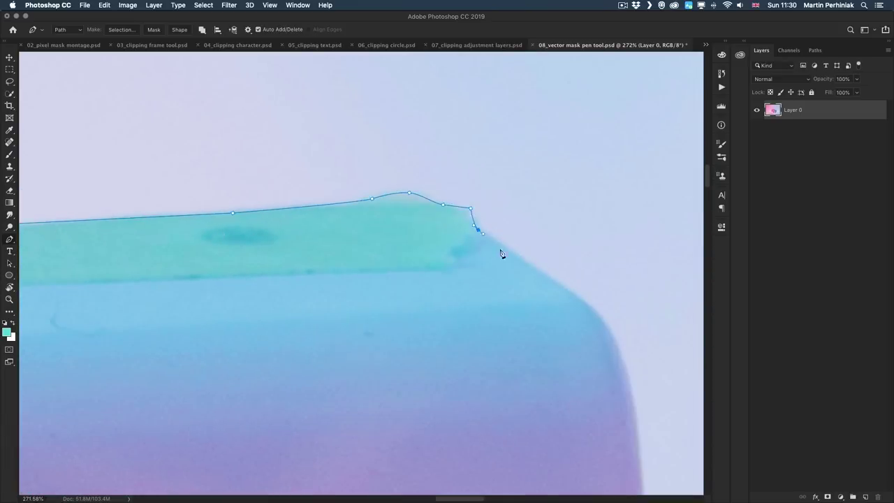
# Follow the body edge beyond the green strip and curve the path over the camera's rounded corner
pyautogui.click(493, 241)
pyautogui.moveTo(522, 259); pyautogui.dragTo(550, 279)
pyautogui.hscroll(15, 559, 286)
pyautogui.click(219, 199)
pyautogui.click(350, 190)
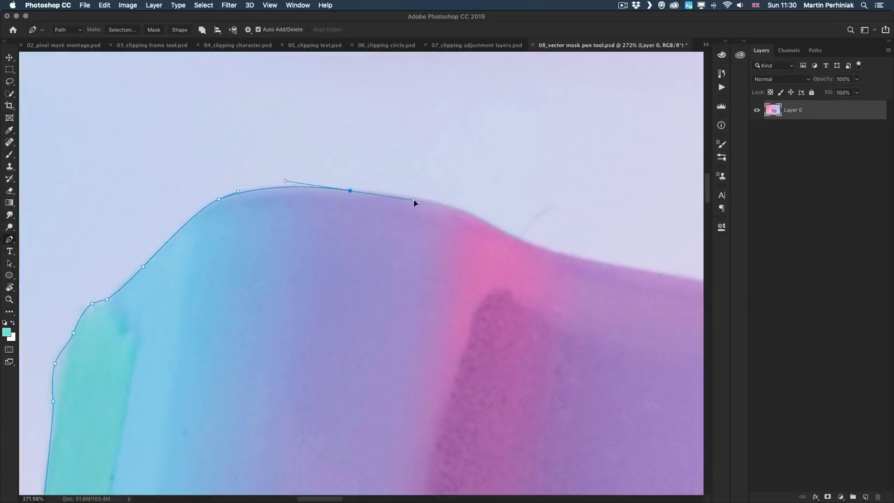
# Extend the path along the wavy purple edge past the pink area
pyautogui.click(435, 201)
pyautogui.click(504, 231)
pyautogui.click(523, 243)
pyautogui.click(591, 259)
# Resume the open path at the lens's ridged ring and trace the first ridge with the Pen tool, undoing the points beyond it
pyautogui.hscroll(15, 537, 266)
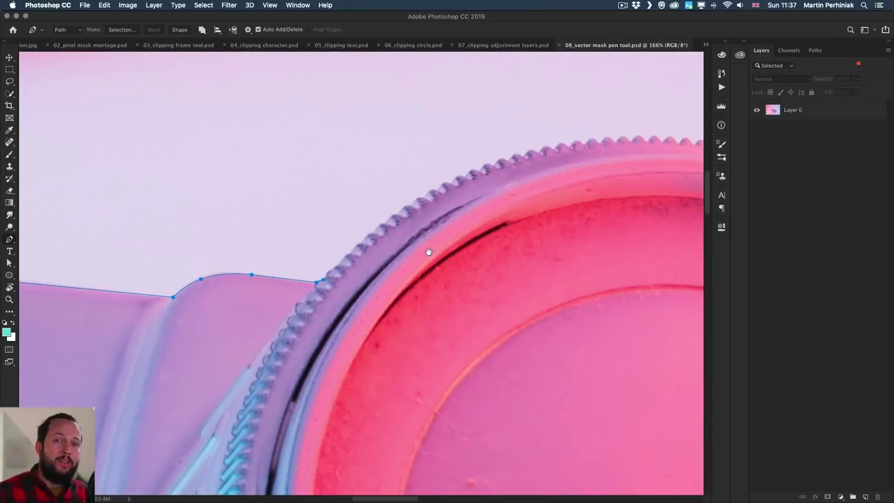
pyautogui.moveTo(479, 252); pyautogui.dragTo(277, 299)
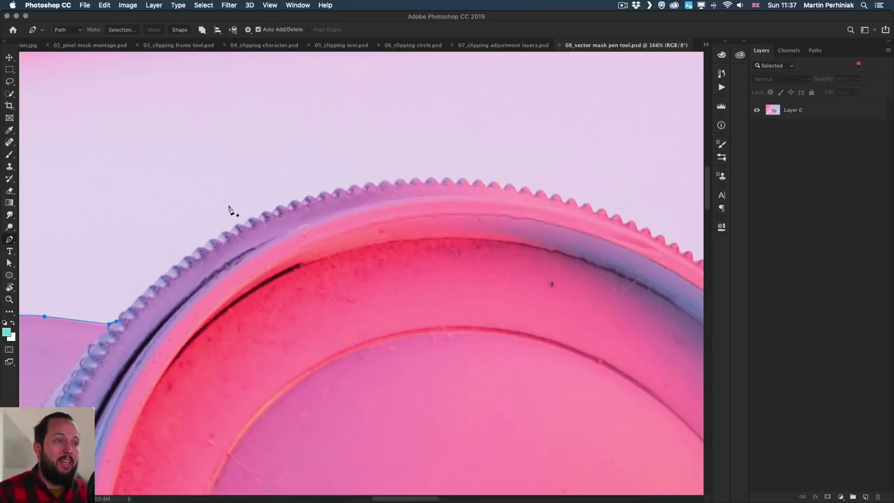
pyautogui.moveTo(443, 242); pyautogui.dragTo(373, 248)
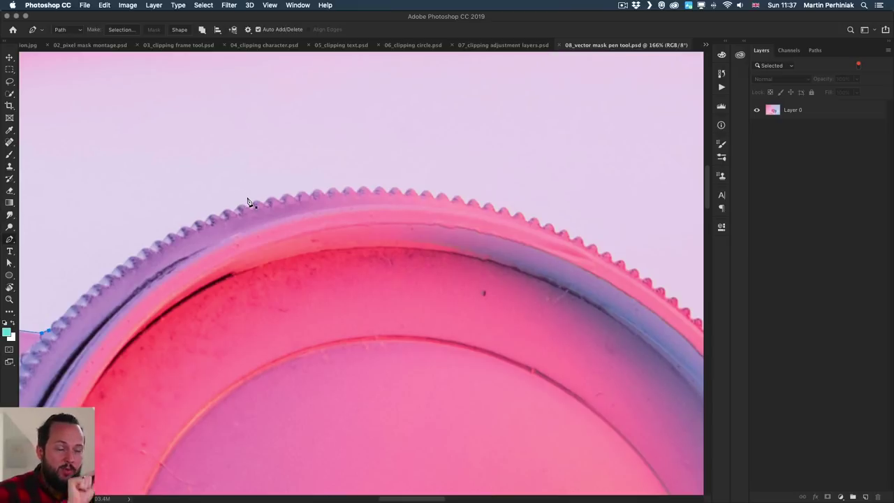
pyautogui.moveTo(108, 302); pyautogui.dragTo(283, 257)
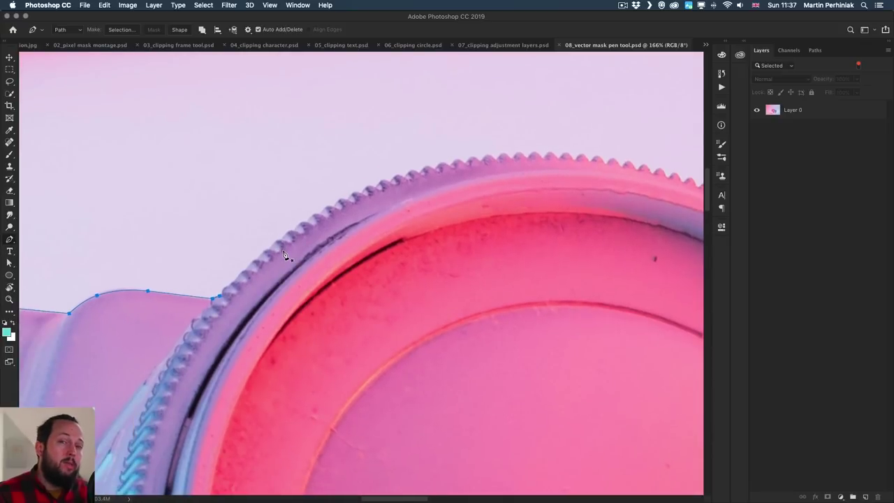
pyautogui.press('z')
pyautogui.moveTo(234, 280); pyautogui.dragTo(256, 289)
pyautogui.press('p')
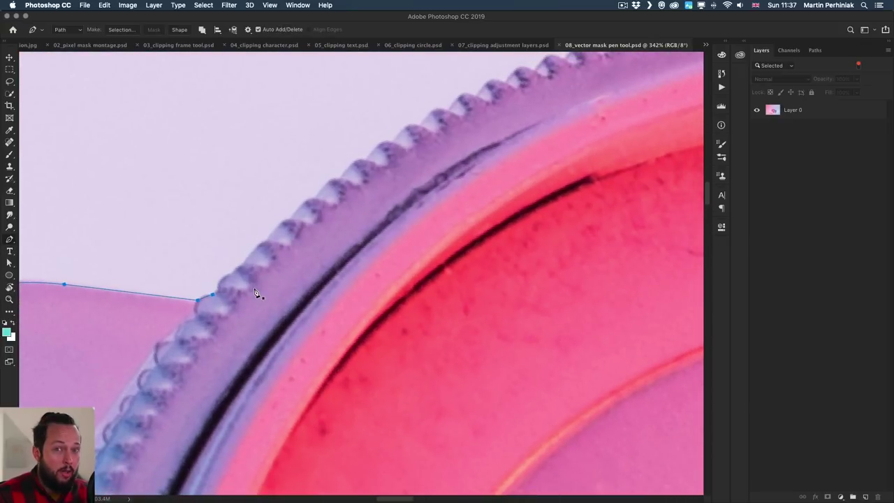
pyautogui.click(214, 298)
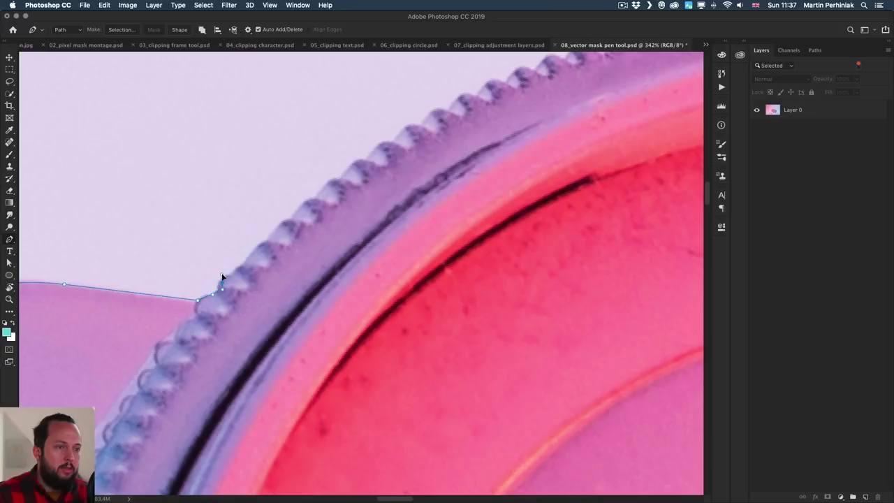
pyautogui.moveTo(224, 271); pyautogui.dragTo(244, 269)
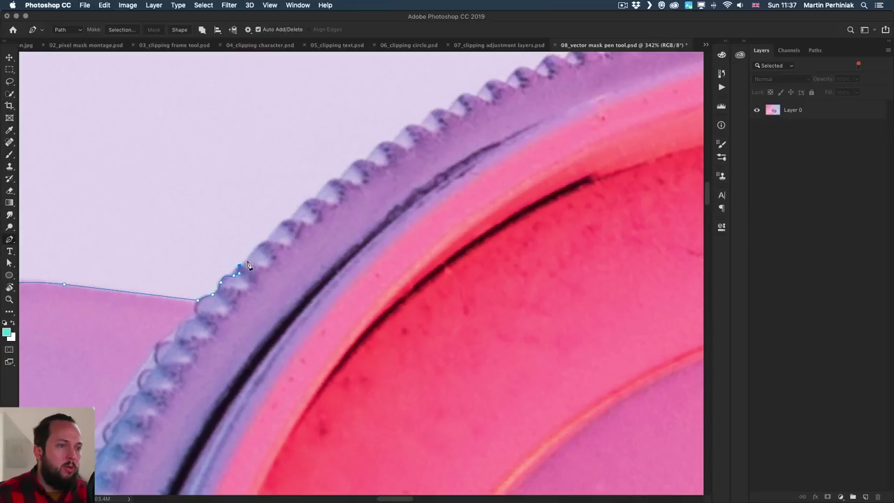
pyautogui.click(249, 257)
pyautogui.press('super+z')
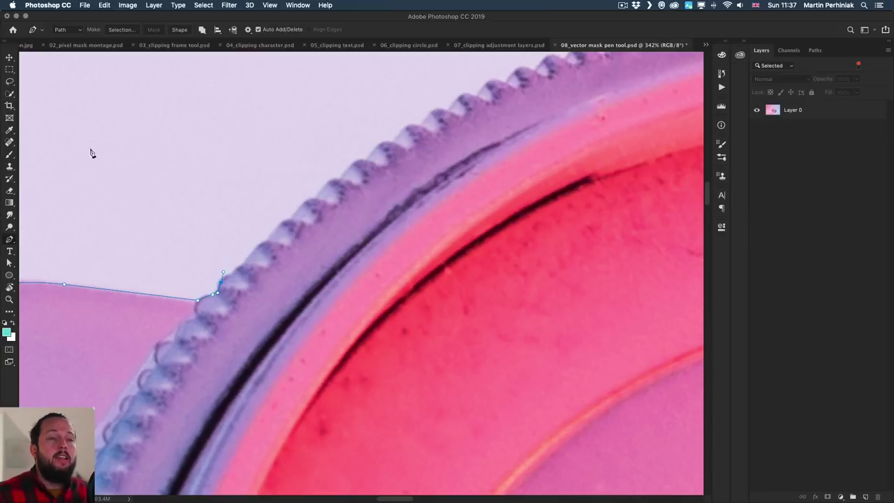
# Switch to the Curvature Pen Tool and trace the next five ridges up the steep side of the lens ring from the open path's end
pyautogui.click(10, 239)
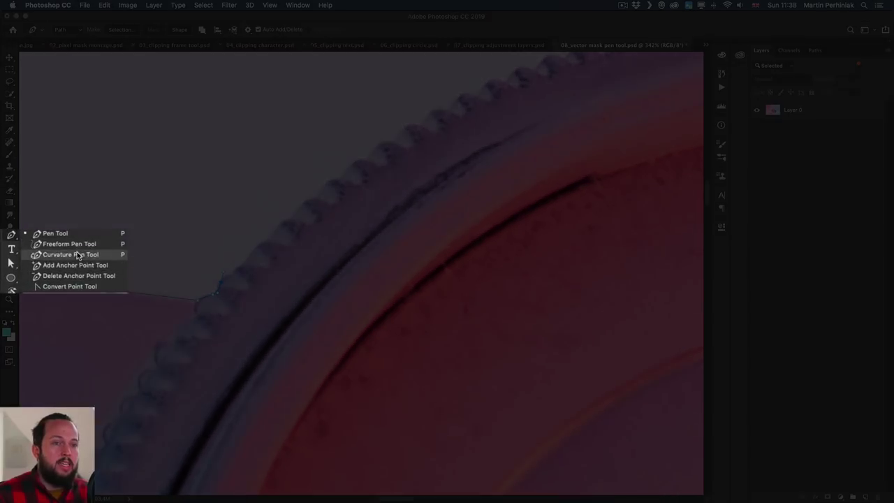
pyautogui.click(77, 253)
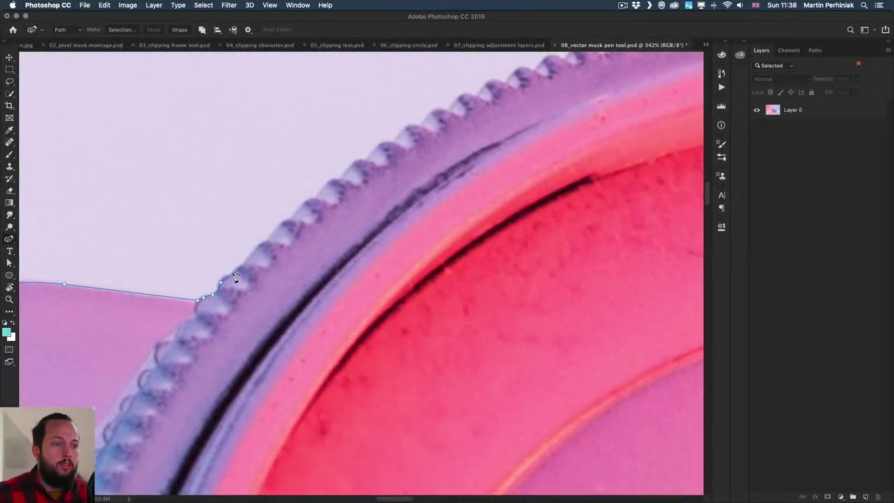
pyautogui.click(234, 274)
pyautogui.click(243, 265)
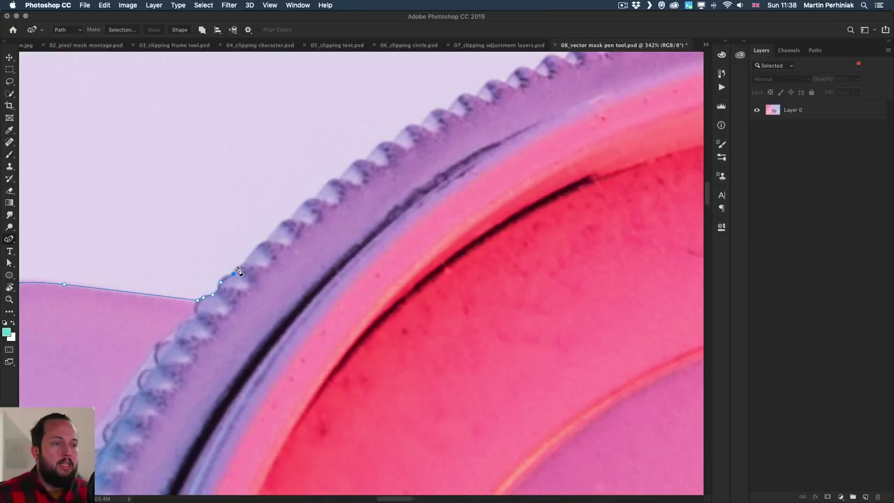
pyautogui.click(244, 266)
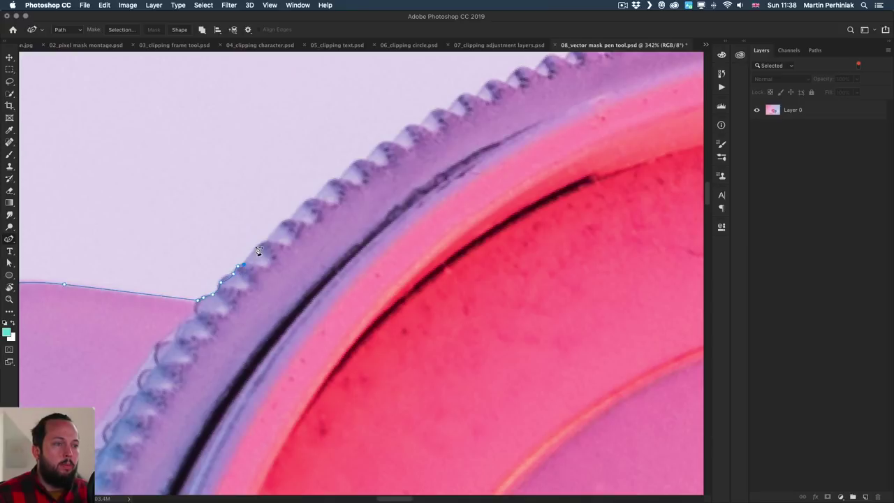
pyautogui.click(255, 245)
pyautogui.click(277, 227)
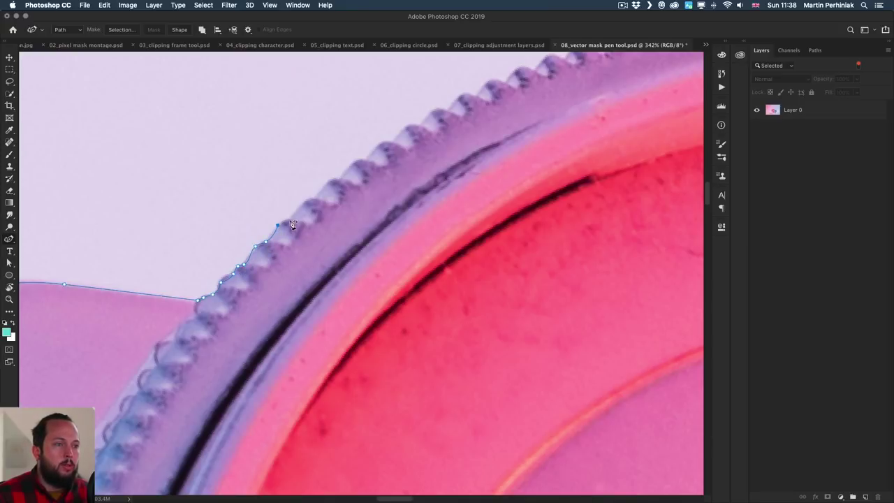
pyautogui.click(290, 218)
pyautogui.click(303, 203)
pyautogui.click(315, 198)
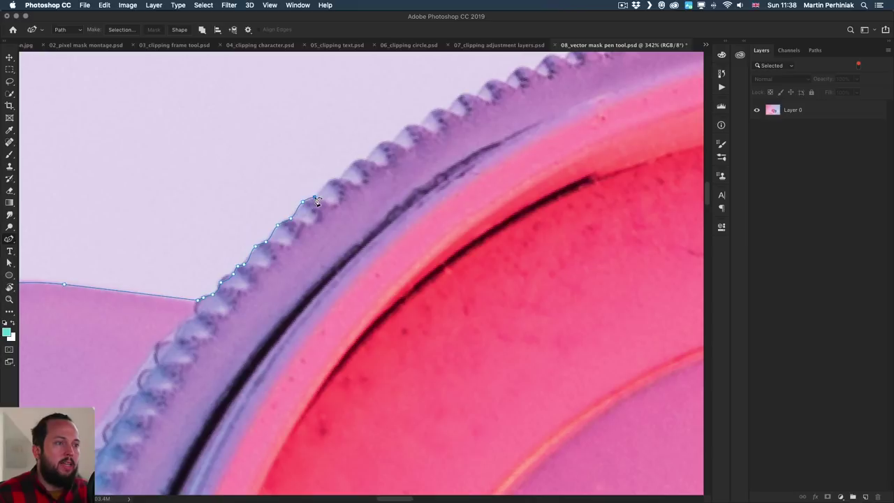
pyautogui.click(328, 182)
# Continue the curved path over the next seven purple ridges, placing points on each peak and valley of the lens ring
pyautogui.moveTo(343, 182); pyautogui.dragTo(260, 249)
pyautogui.click(259, 247)
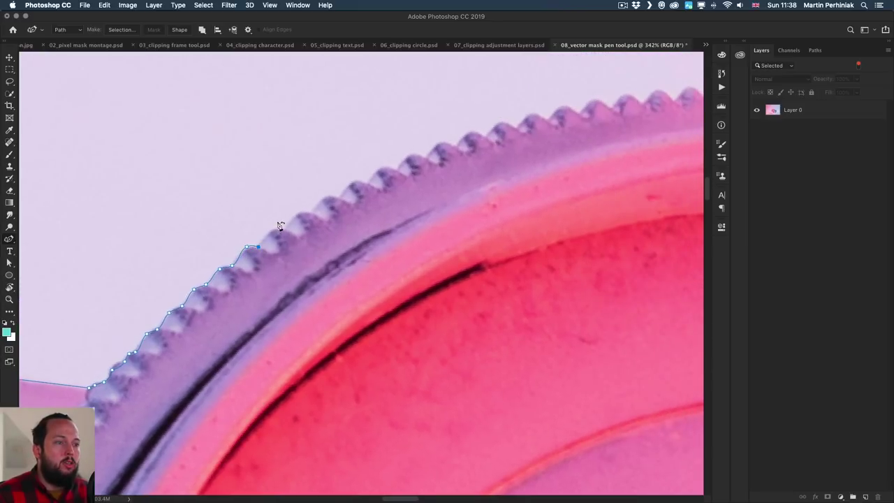
pyautogui.click(273, 231)
pyautogui.click(285, 227)
pyautogui.click(302, 214)
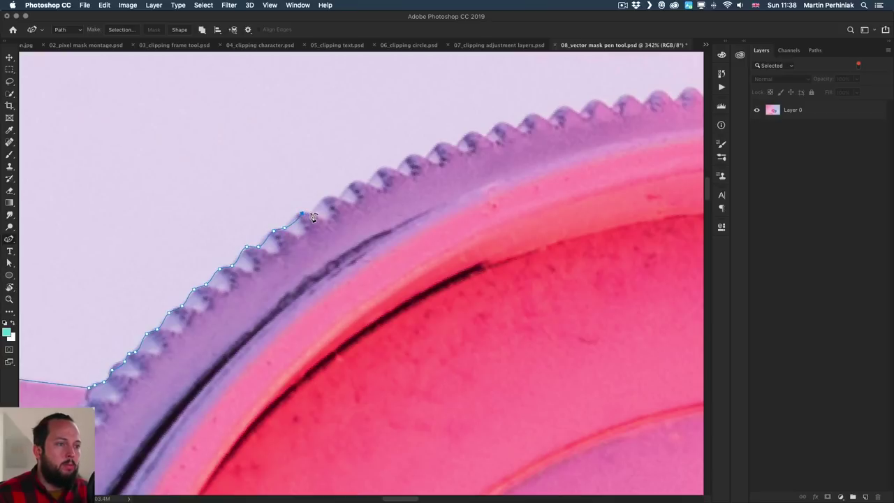
pyautogui.moveTo(319, 206); pyautogui.dragTo(278, 248)
pyautogui.click(272, 244)
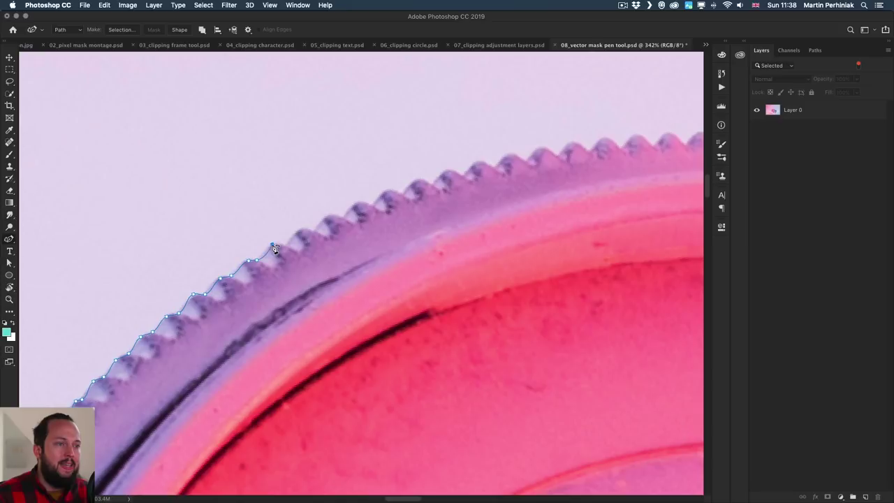
pyautogui.click(285, 246)
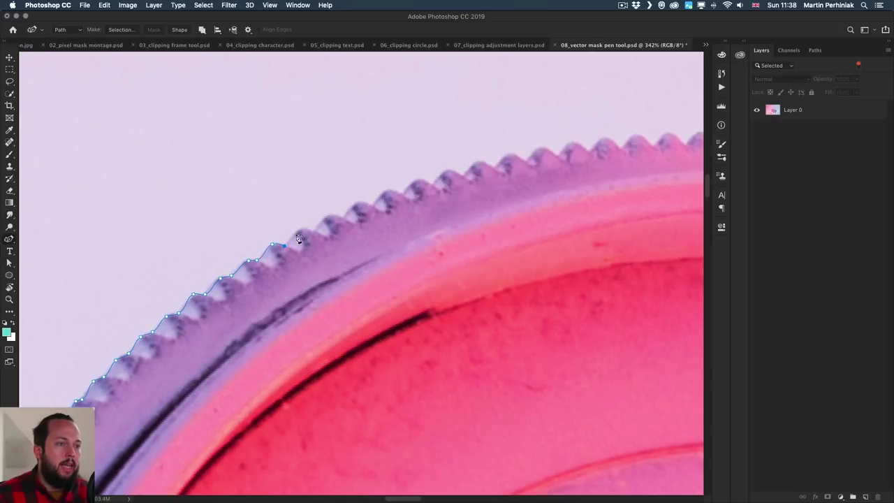
pyautogui.click(300, 229)
pyautogui.moveTo(314, 233); pyautogui.dragTo(278, 239)
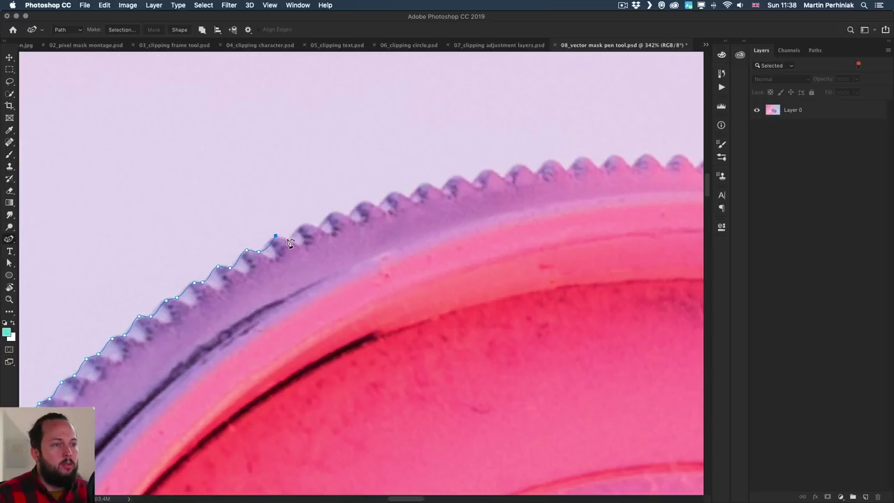
pyautogui.click(288, 238)
pyautogui.click(303, 225)
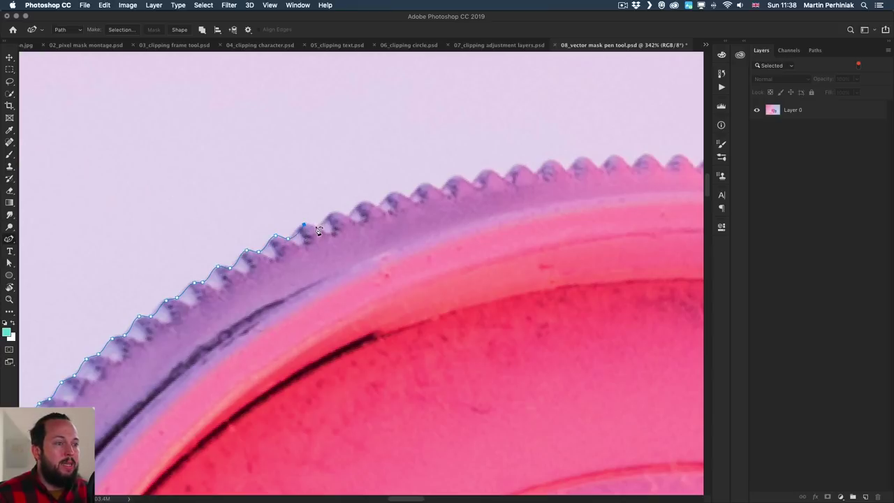
pyautogui.click(316, 226)
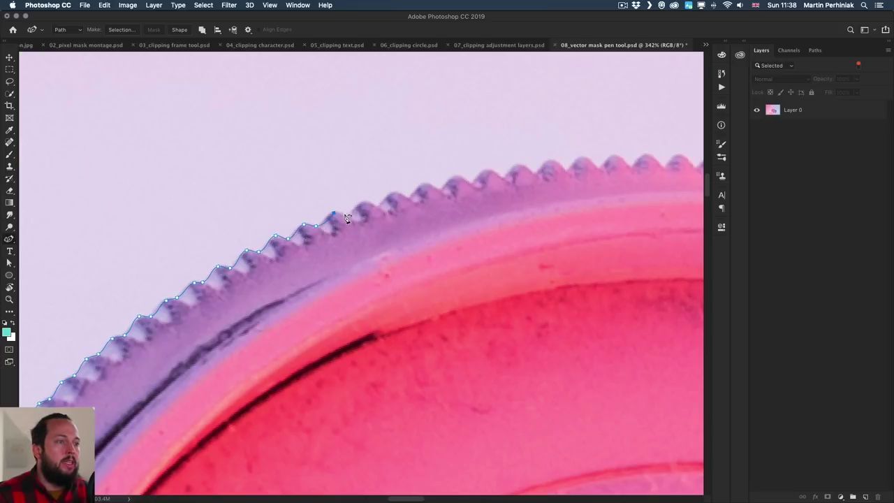
# Extend the path over three more ridges where the purple lens ring begins to level out
pyautogui.hscroll(5, 352, 227)
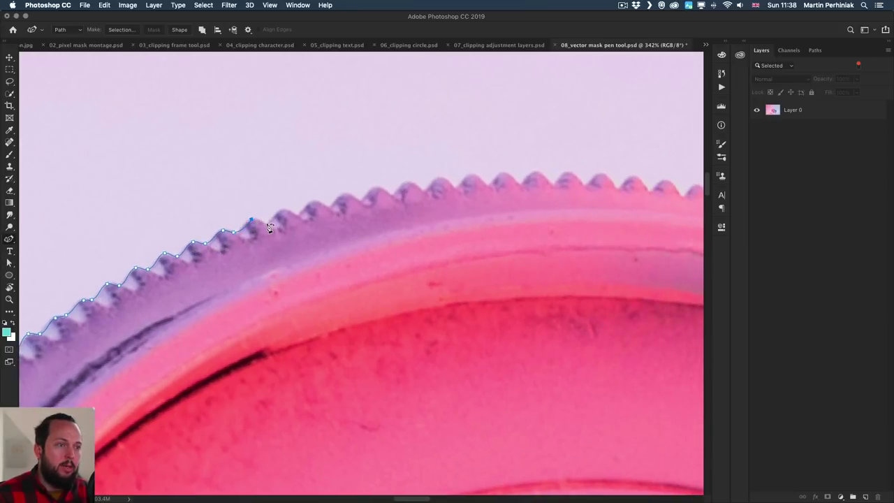
pyautogui.click(266, 222)
pyautogui.click(285, 210)
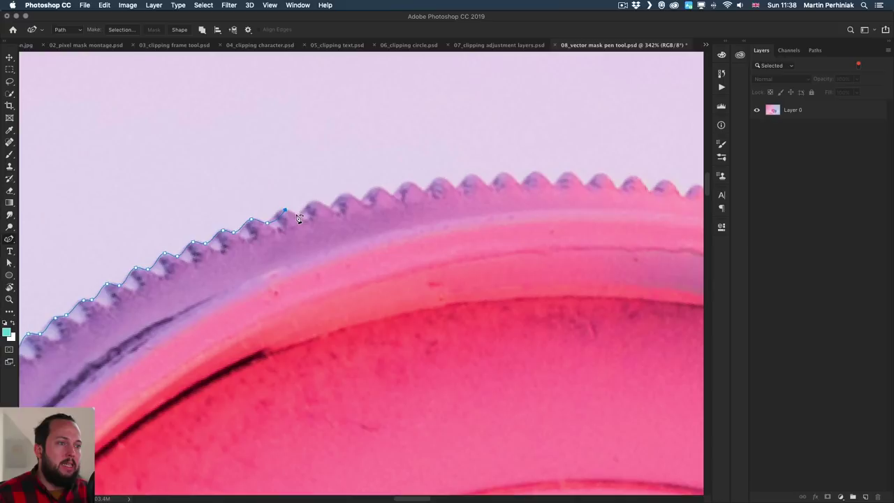
pyautogui.click(297, 215)
pyautogui.click(313, 201)
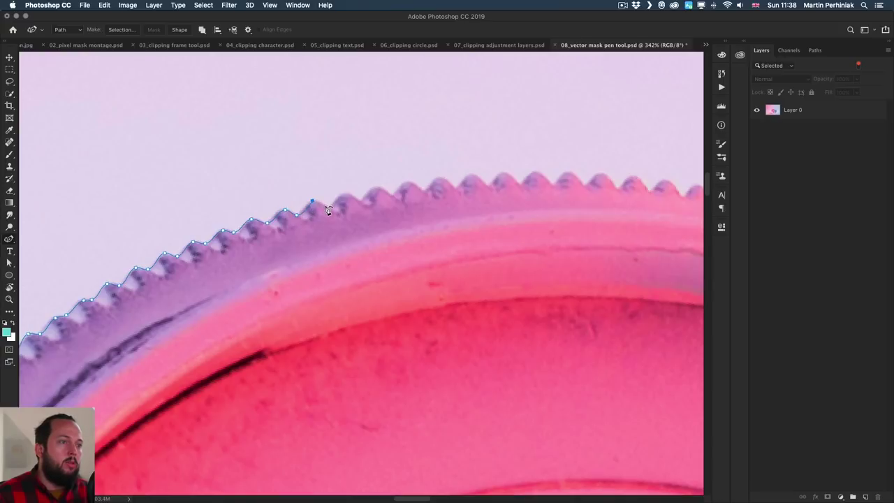
pyautogui.click(328, 205)
pyautogui.click(346, 194)
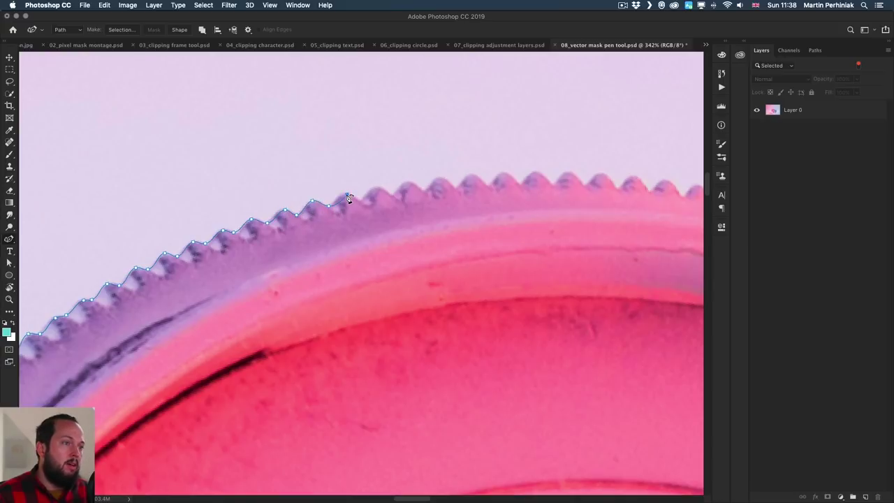
pyautogui.click(359, 201)
pyautogui.hscroll(5, 349, 207)
pyautogui.scroll(2, 349, 206)
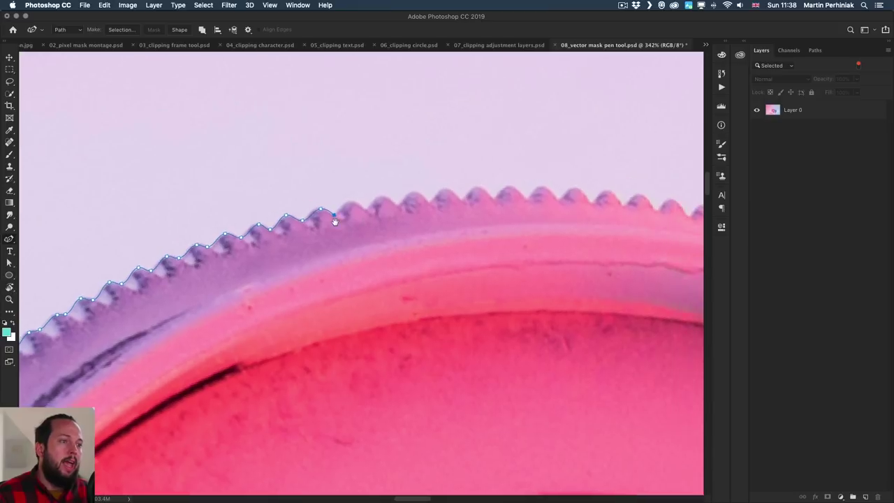
# Trace six more ridges up to the crown of the lens ring, where its color turns from purple to pink
pyautogui.click(314, 205)
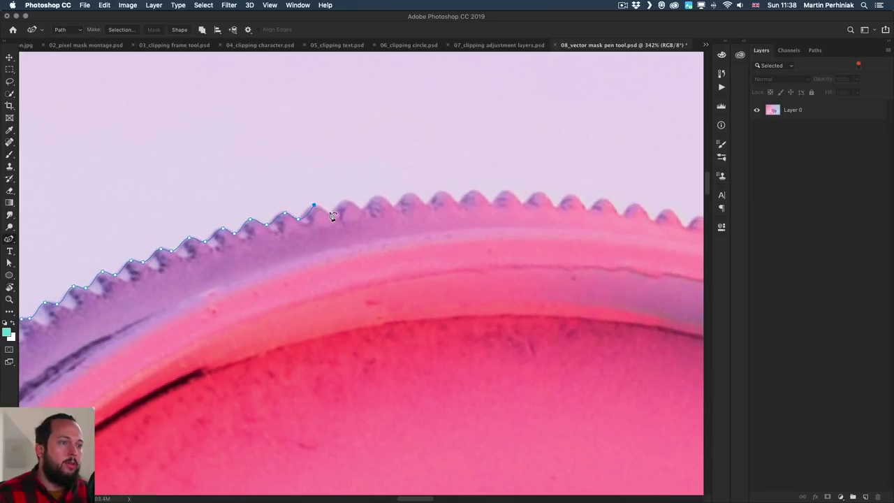
pyautogui.click(329, 212)
pyautogui.click(345, 201)
pyautogui.click(361, 208)
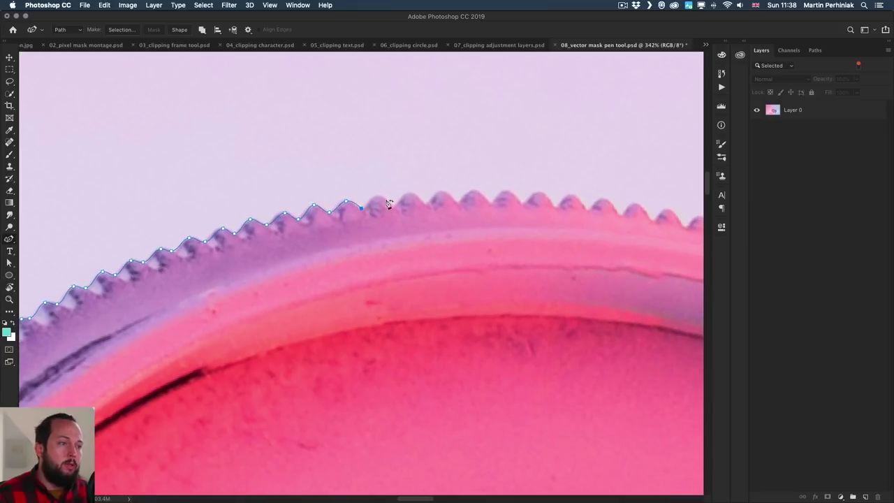
pyautogui.click(377, 199)
pyautogui.click(394, 206)
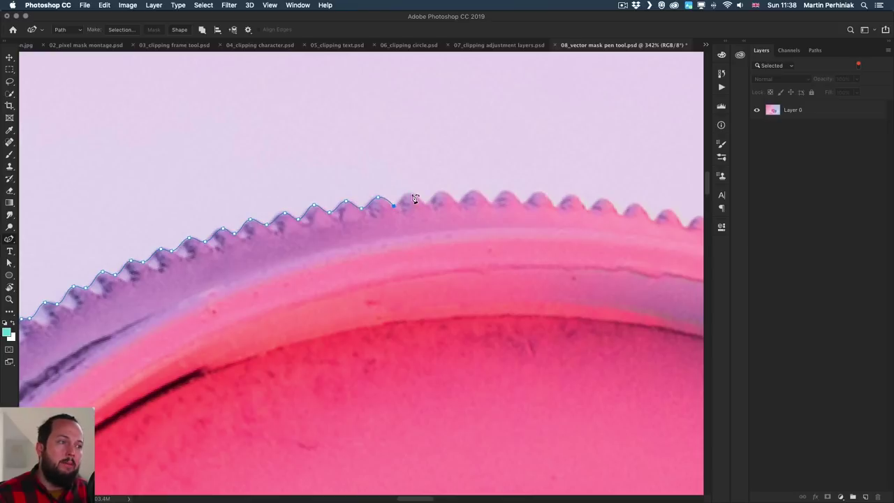
pyautogui.click(410, 194)
pyautogui.click(429, 205)
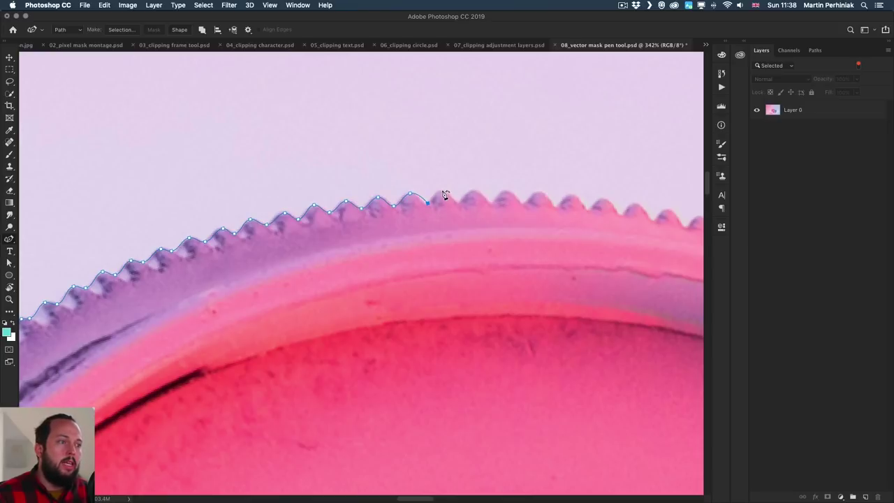
pyautogui.click(441, 191)
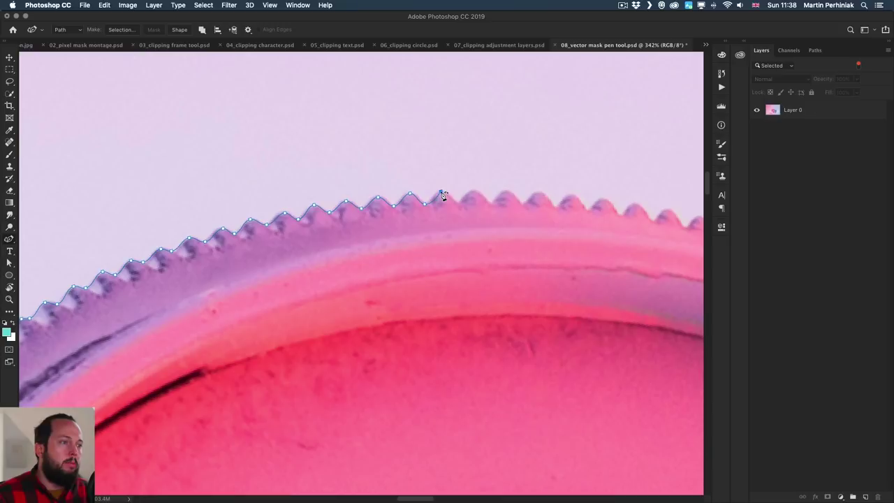
pyautogui.click(458, 205)
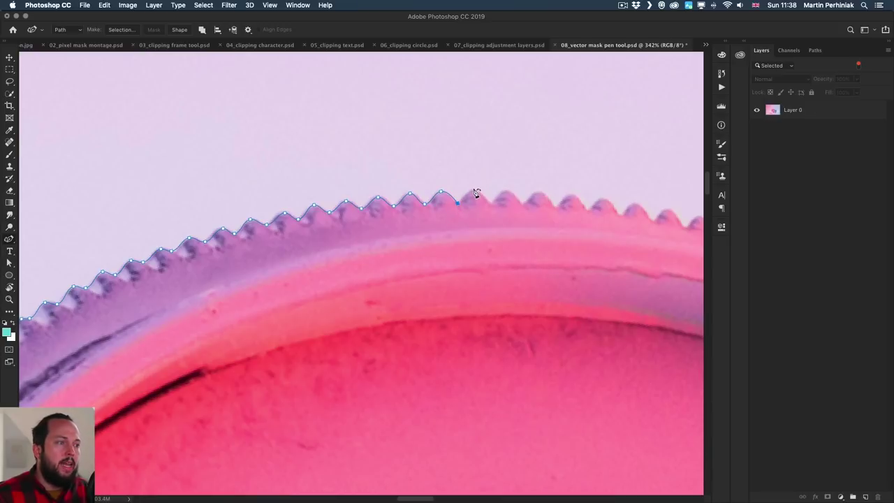
pyautogui.click(475, 190)
pyautogui.click(489, 206)
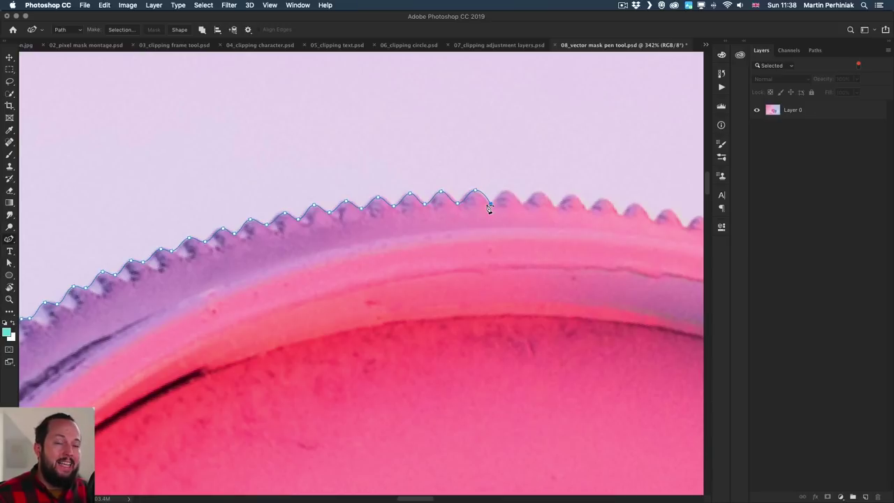
# Carry the path over the crown and along the next six pink ridges as the lens ring starts to descend
pyautogui.moveTo(489, 204); pyautogui.dragTo(412, 209)
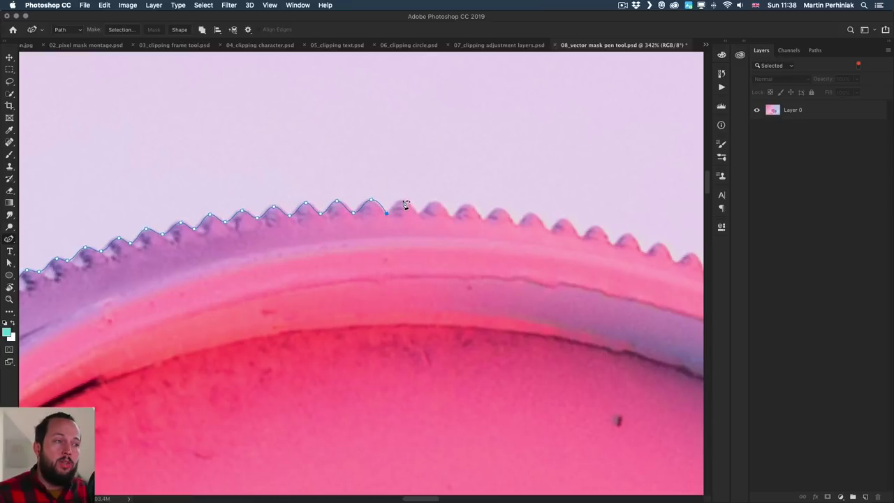
pyautogui.click(419, 213)
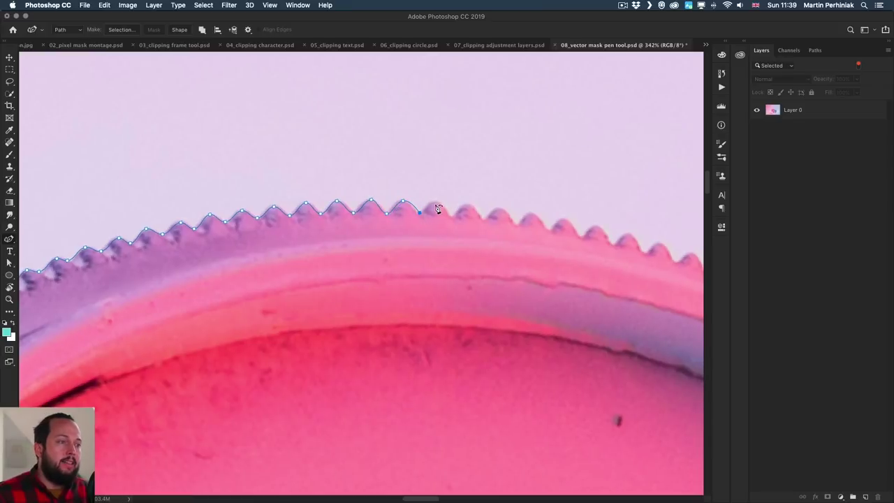
pyautogui.click(436, 202)
pyautogui.click(451, 214)
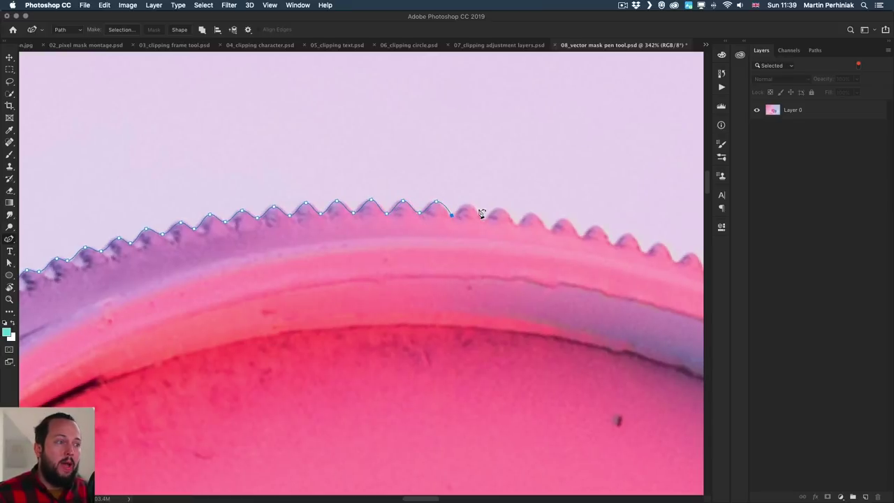
pyautogui.click(468, 205)
pyautogui.click(484, 218)
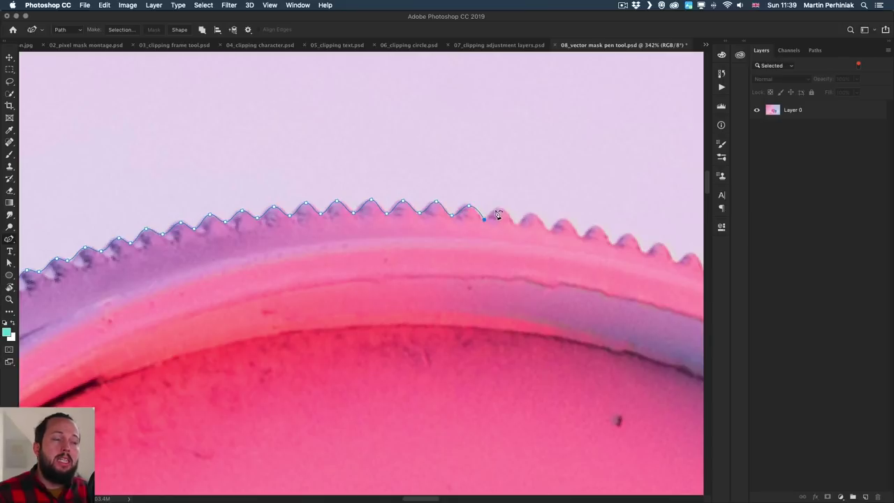
pyautogui.click(500, 210)
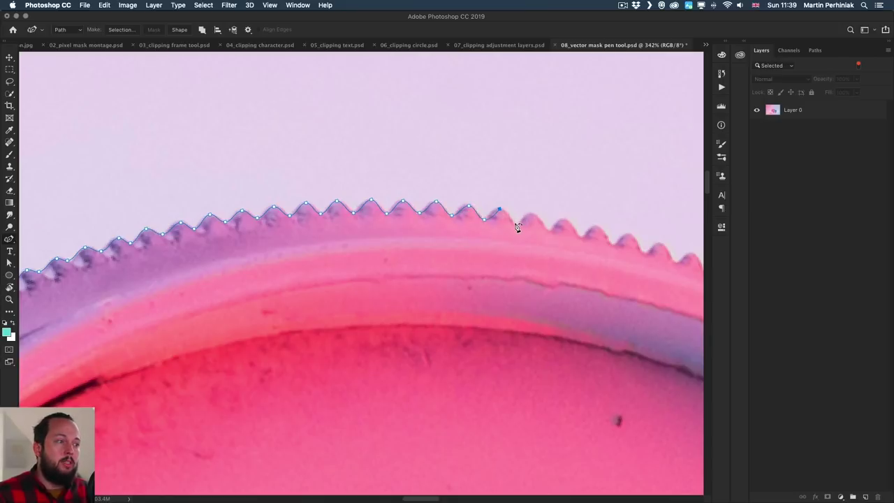
pyautogui.click(515, 222)
pyautogui.click(532, 214)
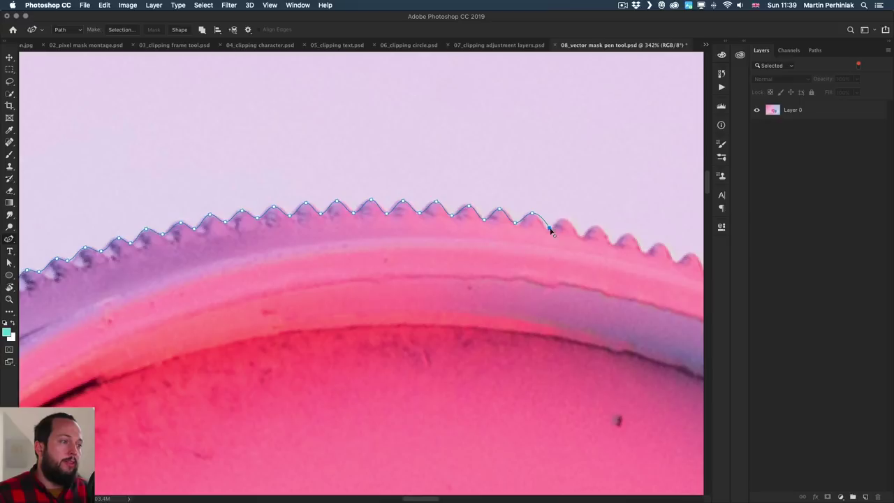
pyautogui.click(547, 229)
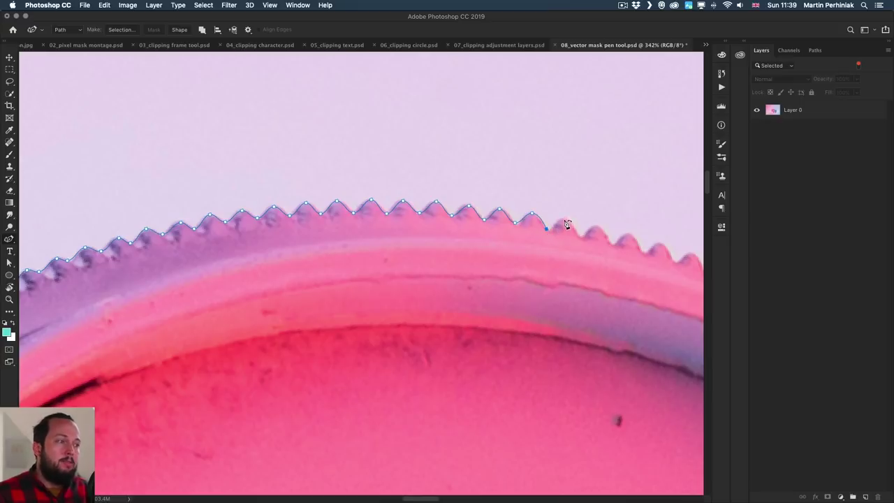
pyautogui.click(566, 219)
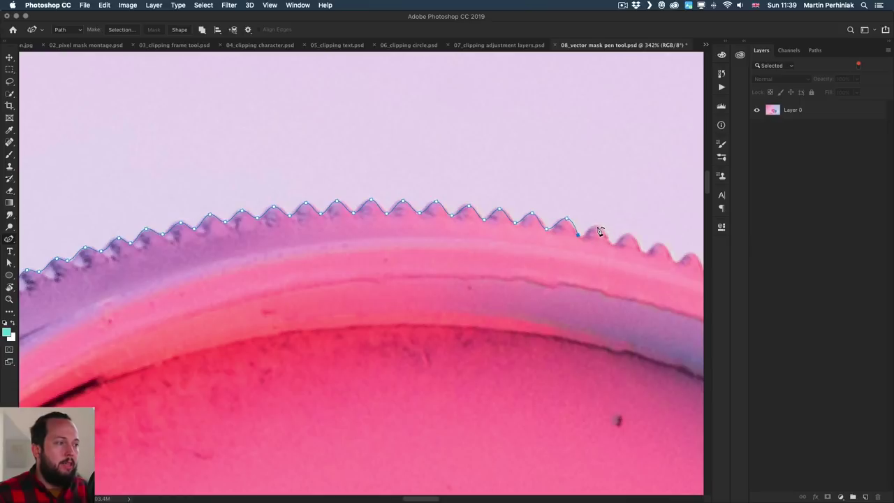
# Extend the curved path over the next three pink ridges of the lens ring, placing points on each peak and valley
pyautogui.moveTo(605, 237); pyautogui.dragTo(423, 243)
pyautogui.click(416, 244)
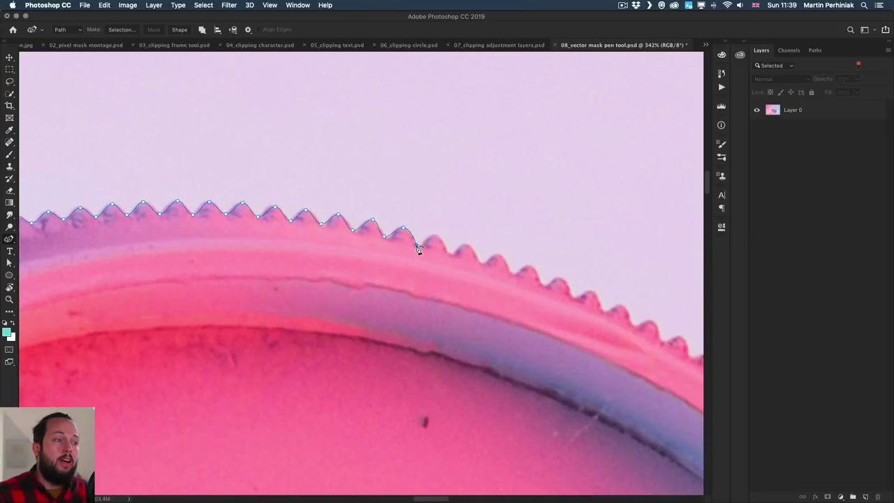
pyautogui.click(437, 236)
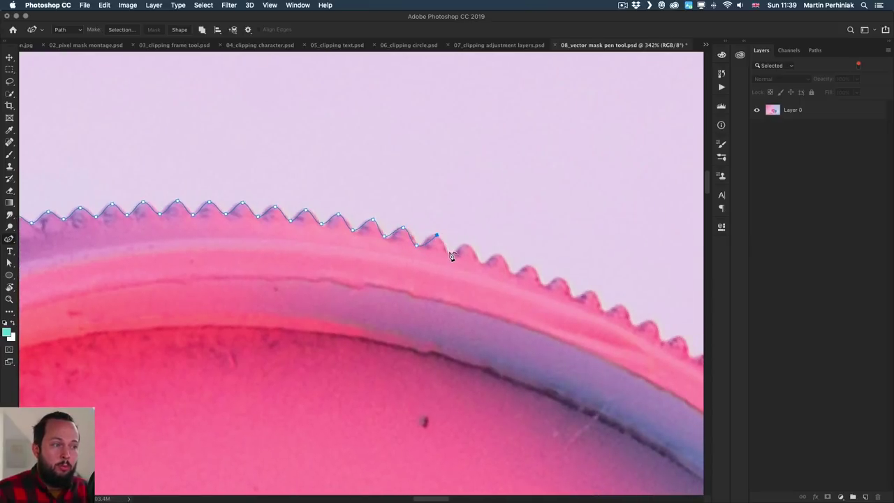
pyautogui.click(446, 249)
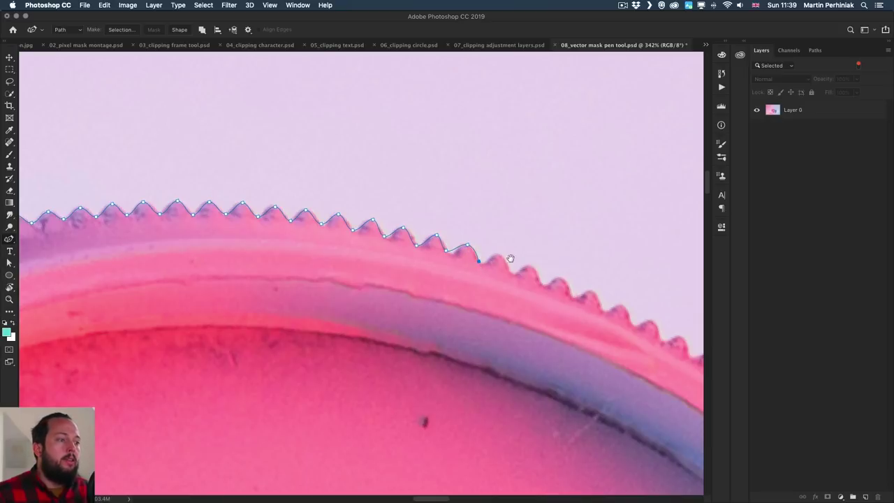
# Shift the misplaced valley anchor point just before the last traced ridge onto the ring's actual edge
pyautogui.moveTo(481, 251); pyautogui.dragTo(402, 247)
pyautogui.press('a')
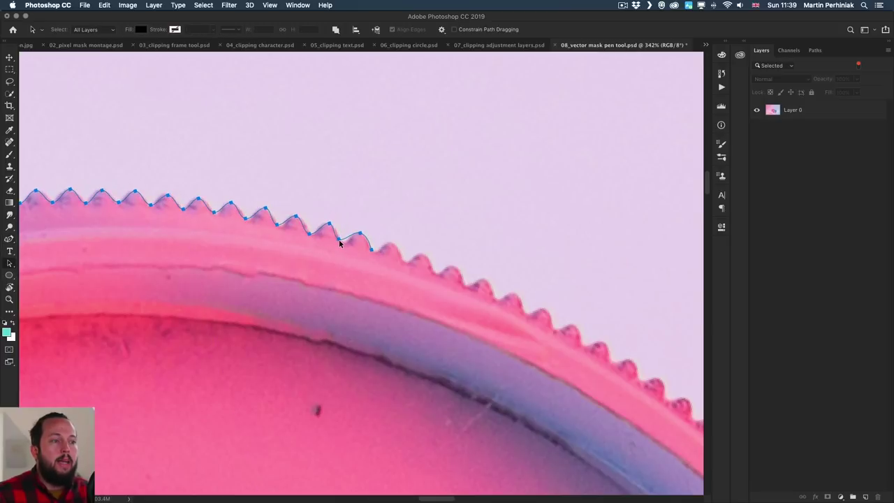
pyautogui.moveTo(339, 241); pyautogui.dragTo(343, 241)
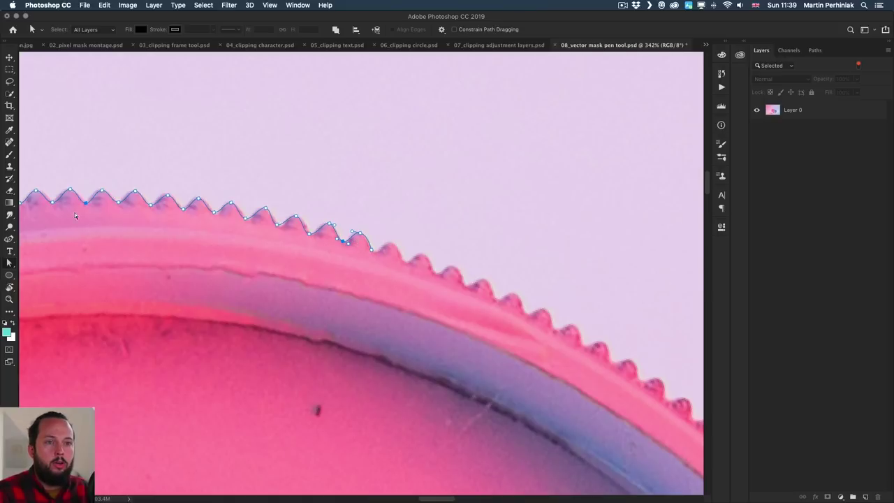
# Resume the curved path from its end and trace six more pink ridges along the descending lens ring
pyautogui.click(9, 238)
pyautogui.click(433, 272)
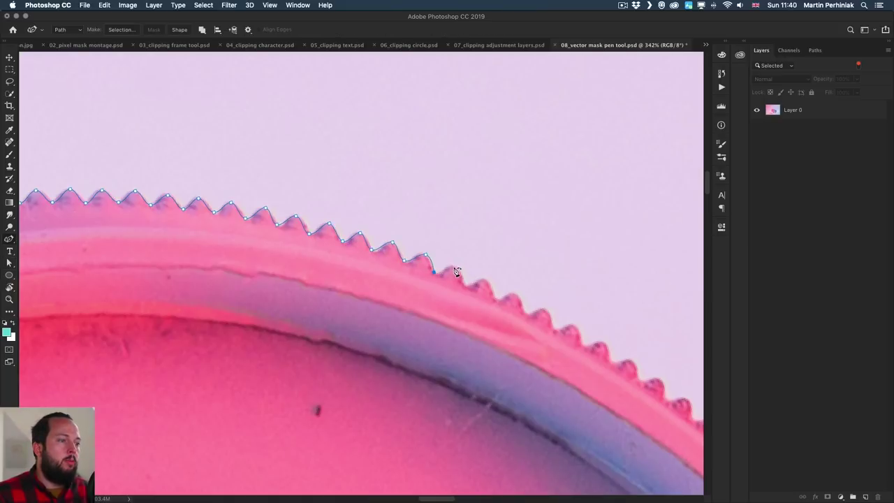
pyautogui.moveTo(458, 271); pyautogui.dragTo(348, 211)
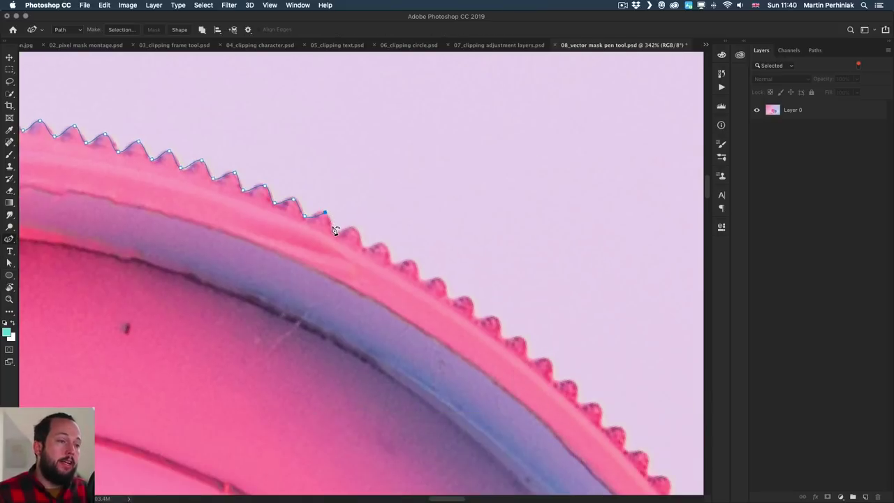
pyautogui.click(333, 228)
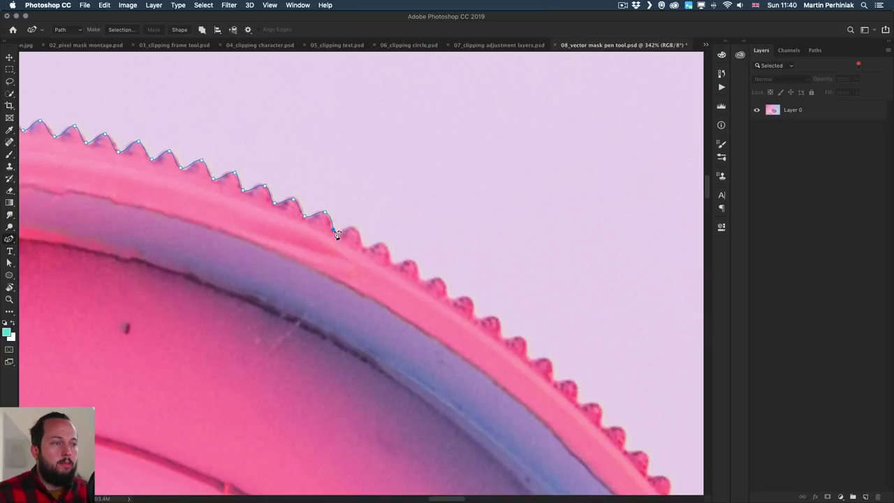
pyautogui.click(354, 227)
pyautogui.click(363, 246)
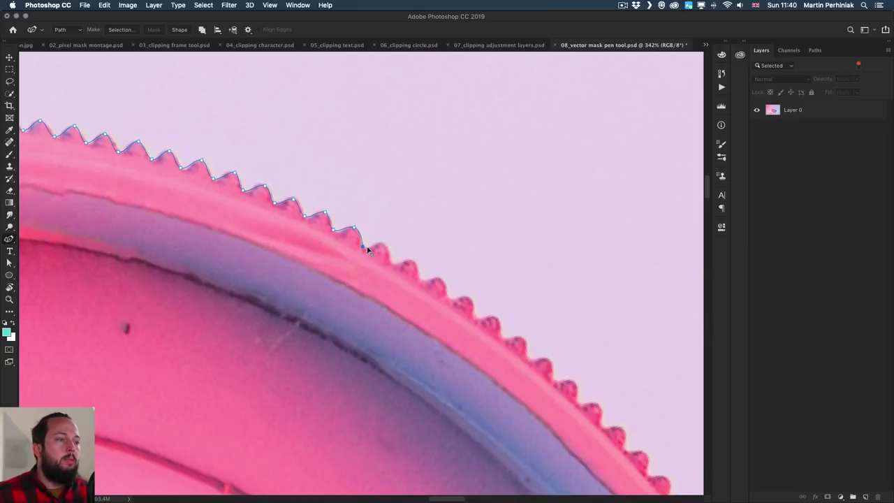
# Trace the following three ridges down the lens ring, ending in the valley after the third
pyautogui.click(383, 244)
pyautogui.click(392, 264)
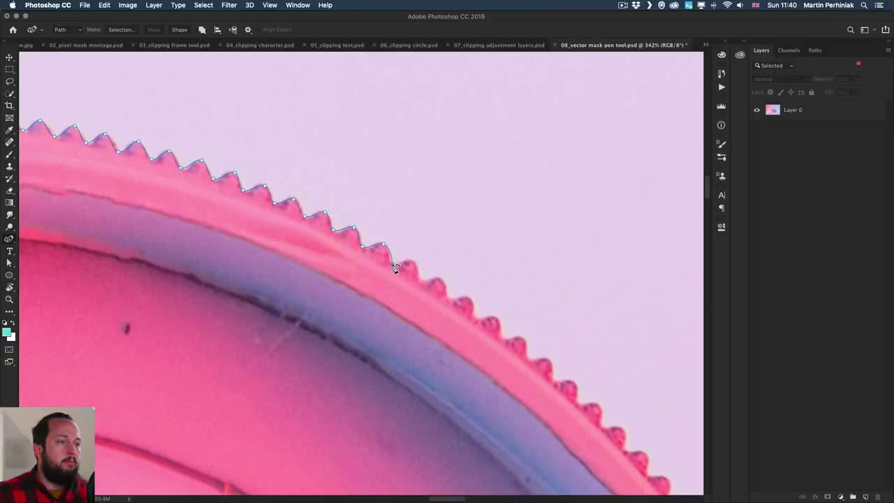
pyautogui.click(413, 261)
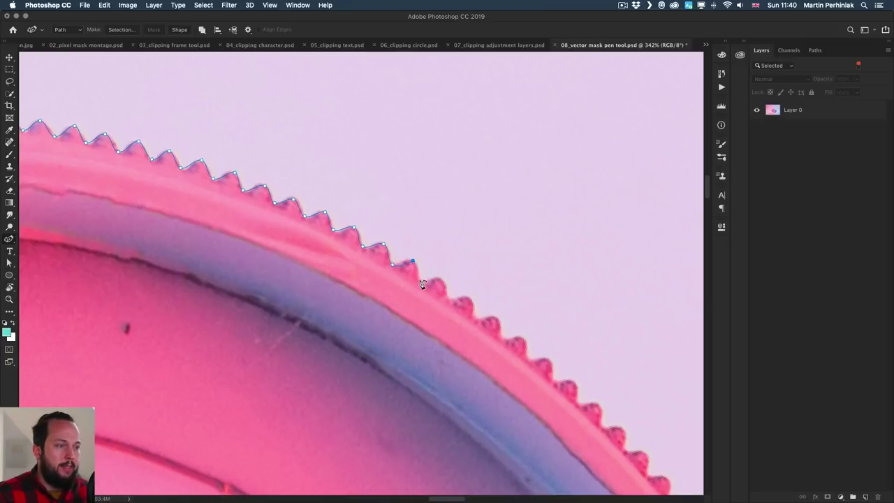
pyautogui.click(419, 280)
pyautogui.click(441, 280)
pyautogui.moveTo(483, 313); pyautogui.dragTo(371, 247)
pyautogui.click(357, 247)
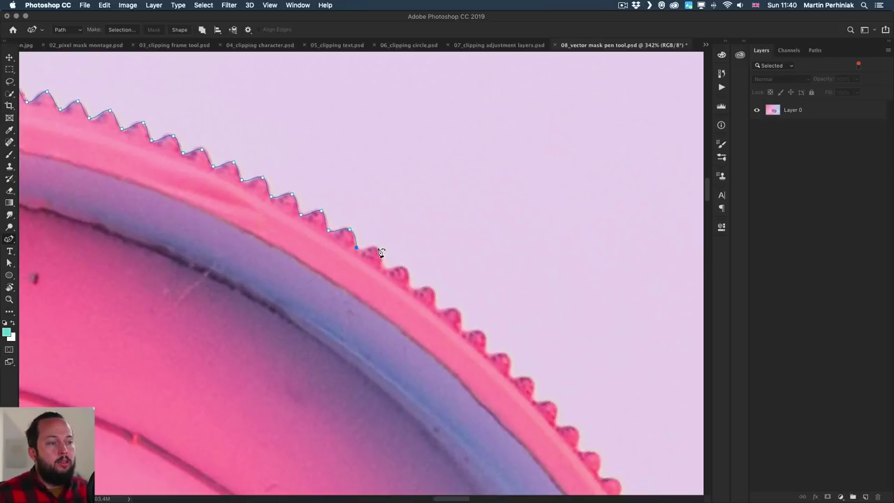
# Continue the path over four more ridges where the pink lens ring descends more steeply
pyautogui.click(377, 248)
pyautogui.click(383, 267)
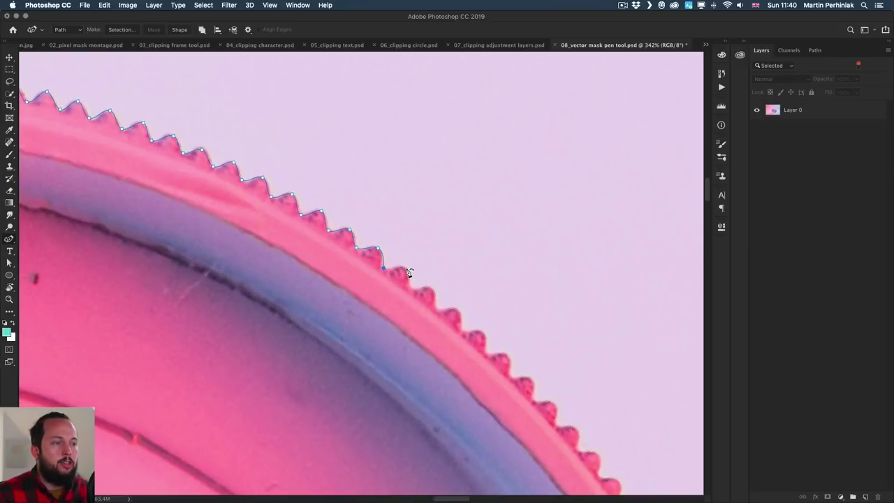
pyautogui.click(407, 268)
pyautogui.click(412, 287)
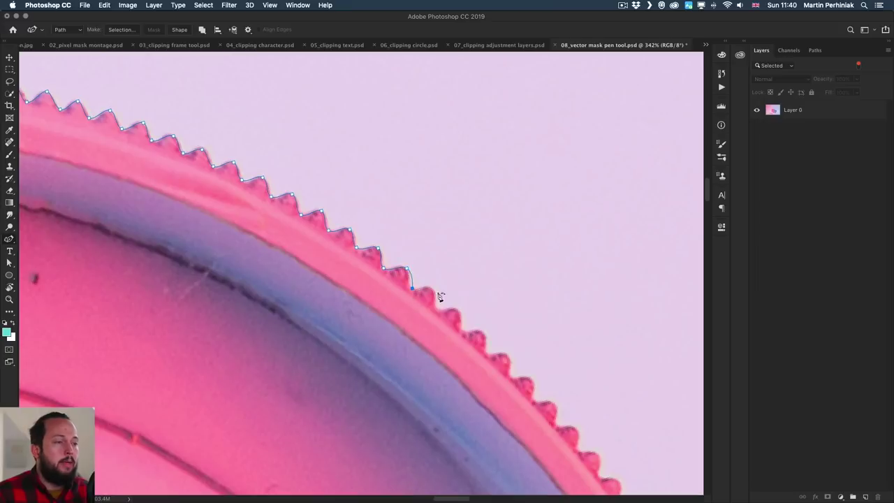
pyautogui.moveTo(440, 297); pyautogui.dragTo(331, 255)
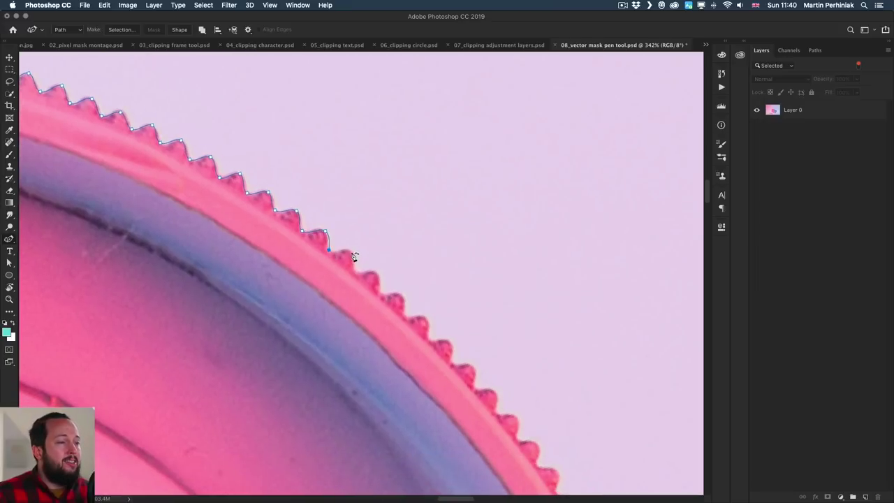
pyautogui.click(350, 251)
pyautogui.click(355, 274)
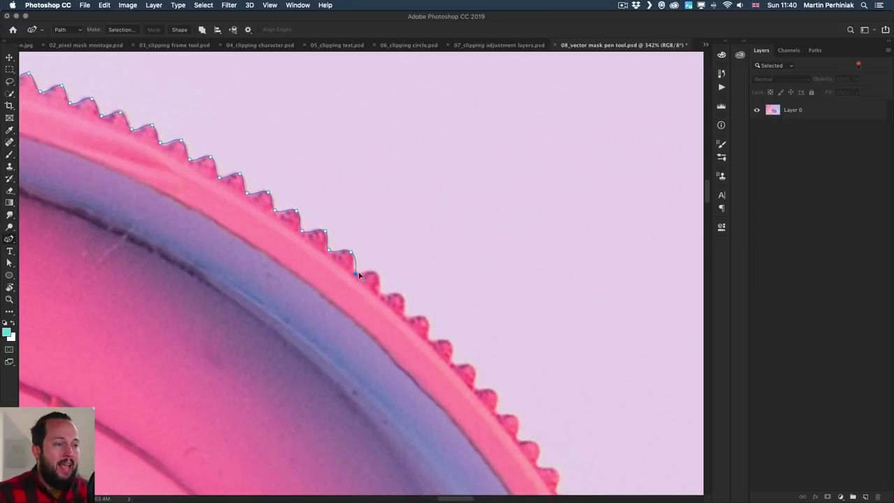
pyautogui.click(376, 276)
pyautogui.moveTo(412, 293); pyautogui.dragTo(325, 217)
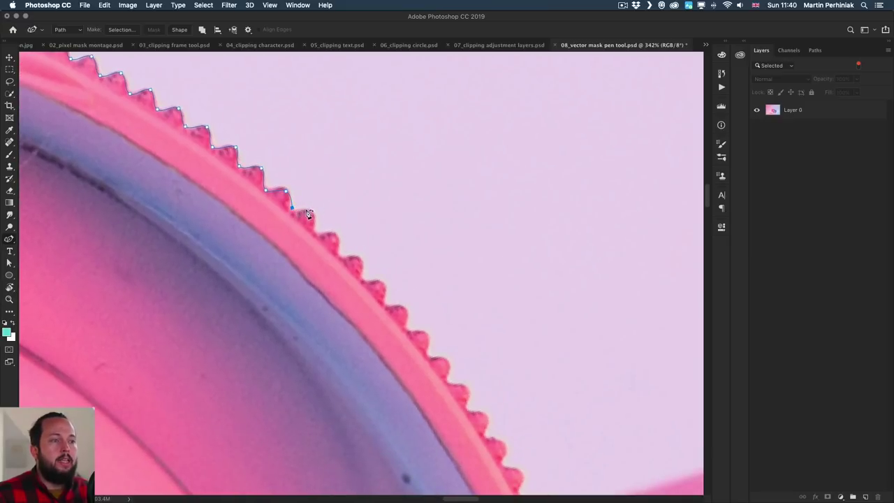
# Add peak and valley points along another four ridges on the steep stretch of the lens ring
pyautogui.click(311, 211)
pyautogui.click(315, 234)
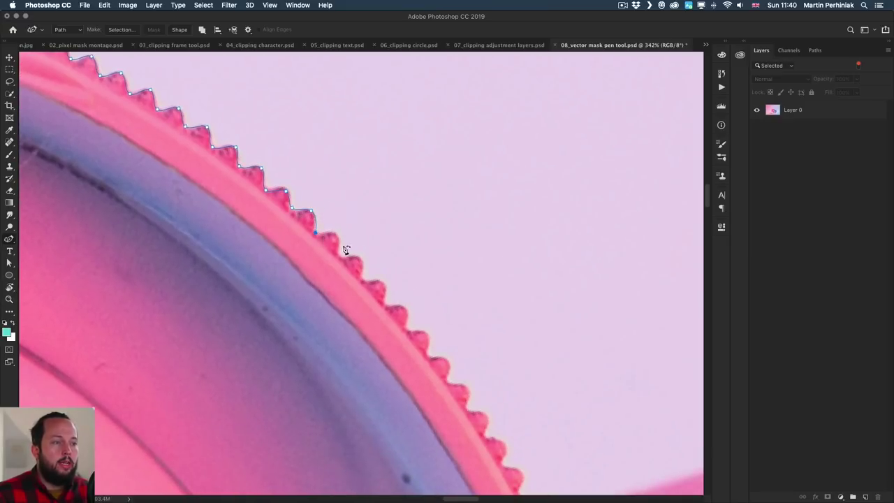
pyautogui.click(336, 235)
pyautogui.click(338, 254)
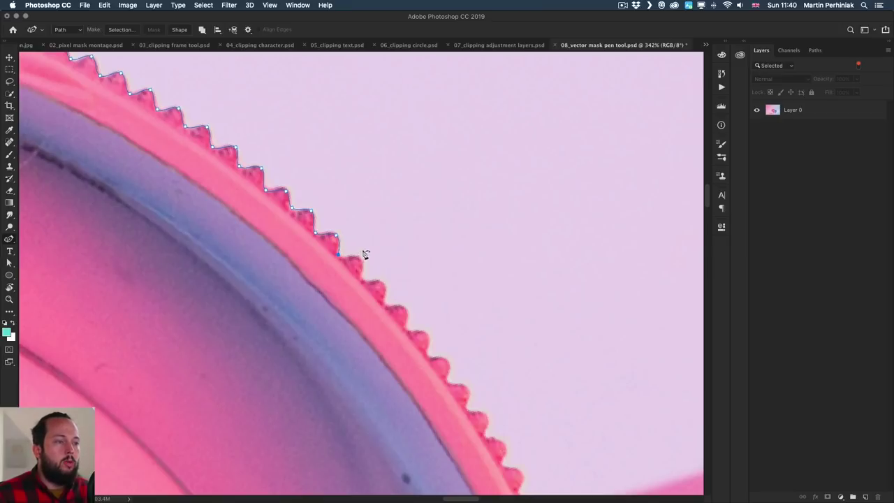
pyautogui.click(361, 260)
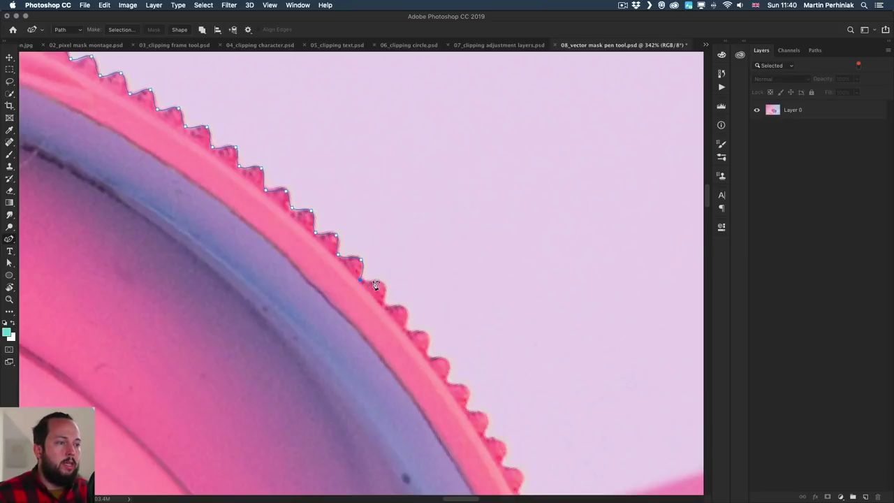
pyautogui.scroll(-3, 392, 279)
pyautogui.hscroll(3, 391, 279)
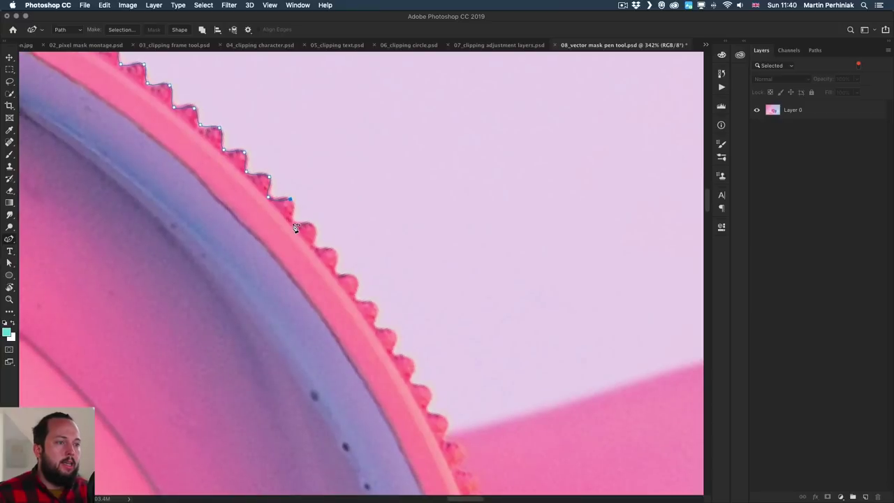
pyautogui.click(291, 222)
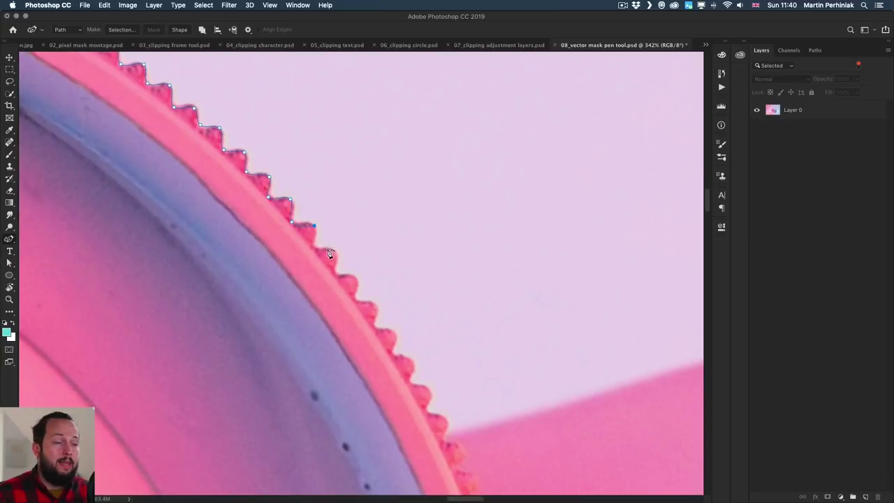
# Trace the remaining exposed ridges down to where the lens ring meets the edge of the pink camera body
pyautogui.click(315, 244)
pyautogui.click(336, 252)
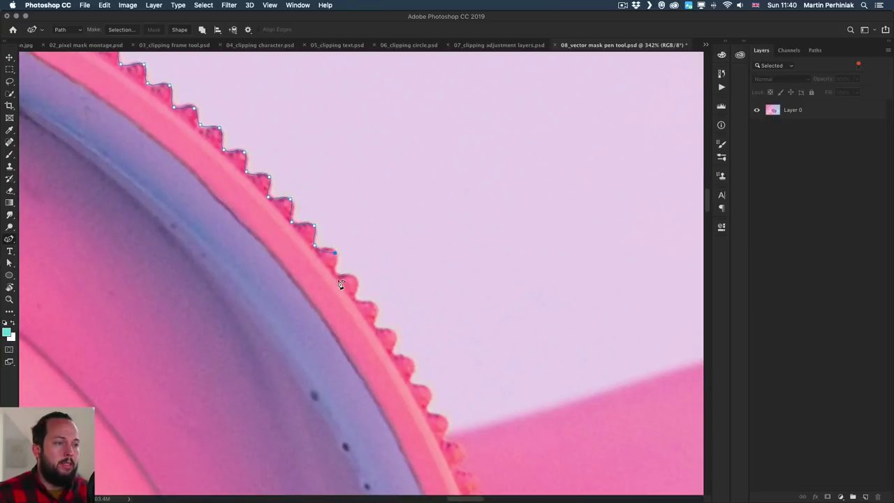
pyautogui.click(333, 271)
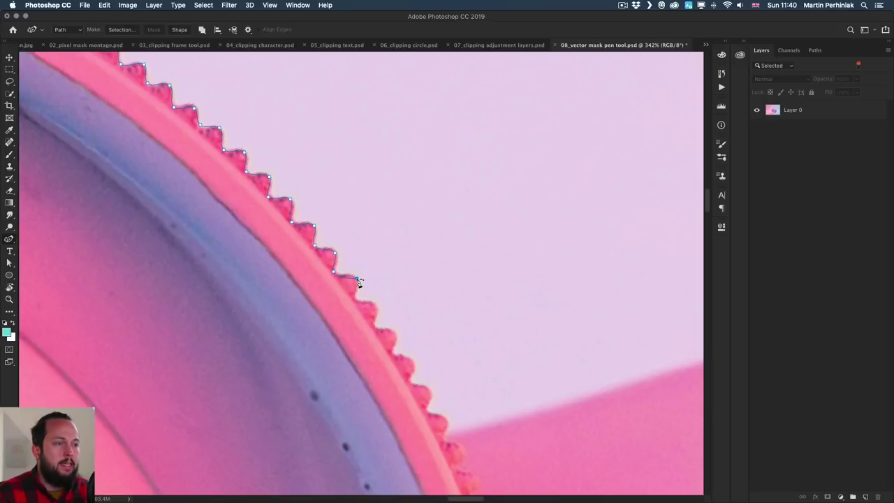
pyautogui.click(356, 299)
pyautogui.click(376, 306)
pyautogui.click(394, 336)
pyautogui.click(411, 364)
pyautogui.click(428, 391)
pyautogui.click(445, 420)
pyautogui.click(446, 430)
pyautogui.moveTo(494, 409); pyautogui.dragTo(293, 313)
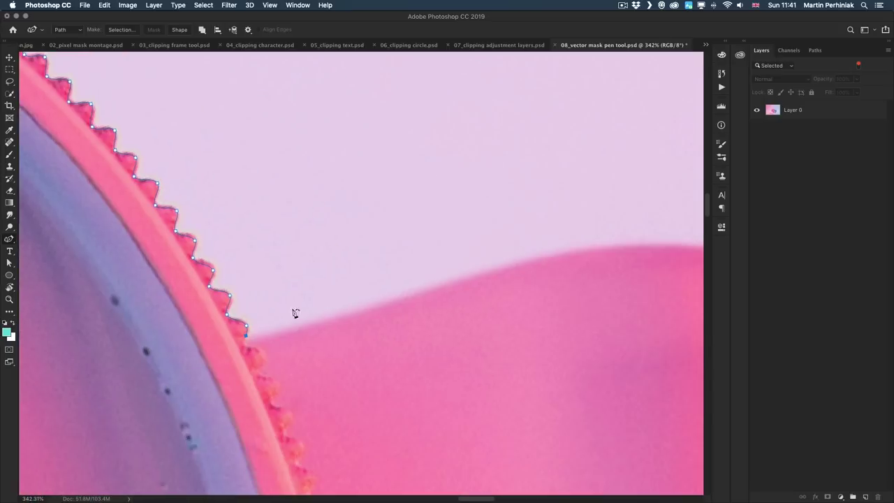
# Draw smooth Pen tool curves along the pink grip's edge and around its rounded corner, closing the path at its starting point
pyautogui.click(543, 258)
pyautogui.hscroll(5, 489, 262)
pyautogui.click(468, 264)
pyautogui.hscroll(6, 349, 252)
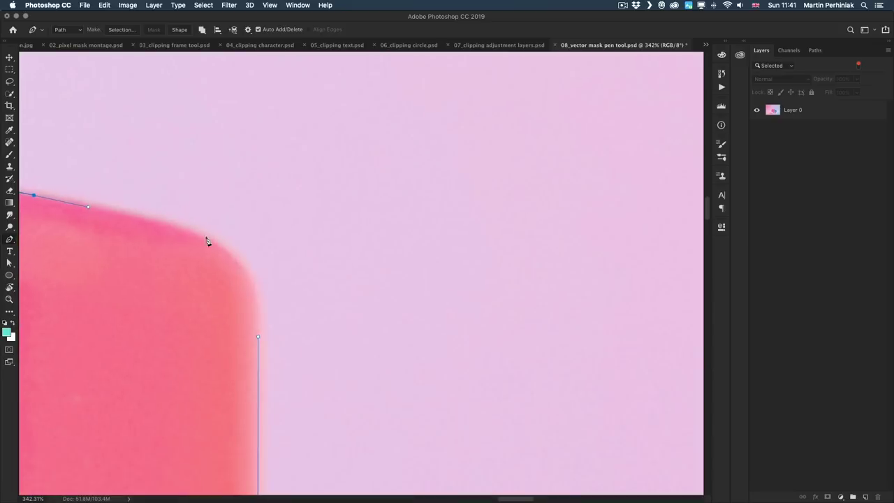
pyautogui.click(207, 241)
pyautogui.moveTo(258, 337); pyautogui.dragTo(249, 415)
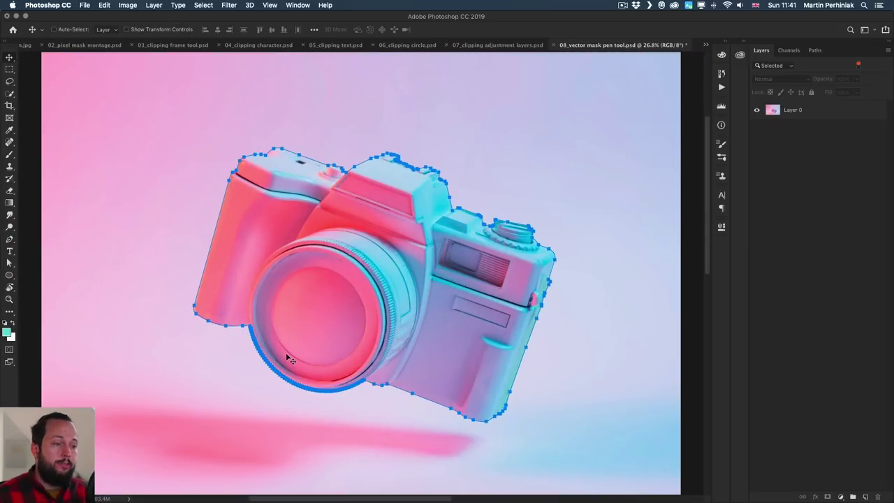
# Examine the finished path around the whole camera, including the ridged lens ring
pyautogui.press('z')
pyautogui.moveTo(273, 368); pyautogui.dragTo(276, 298)
pyautogui.press('z')
pyautogui.moveTo(396, 309); pyautogui.dragTo(335, 311)
pyautogui.moveTo(475, 286); pyautogui.dragTo(393, 313)
pyautogui.scroll(-5, 450, 309)
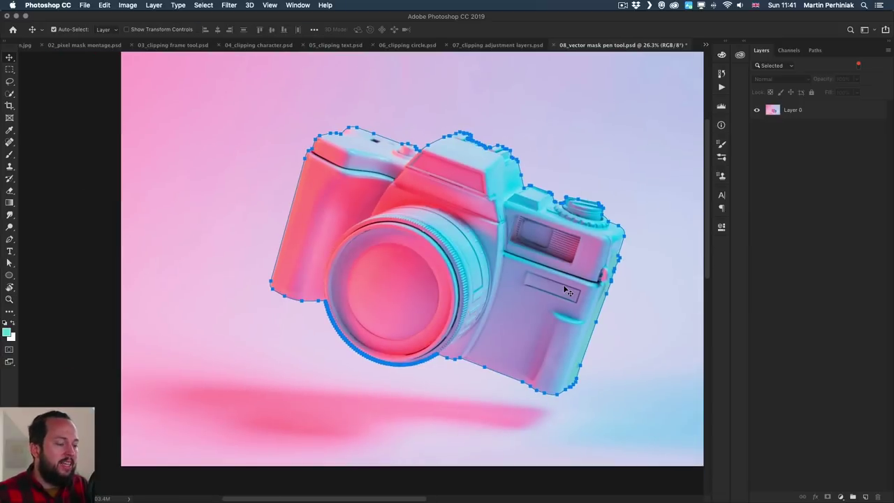
pyautogui.hscroll(3, 567, 290)
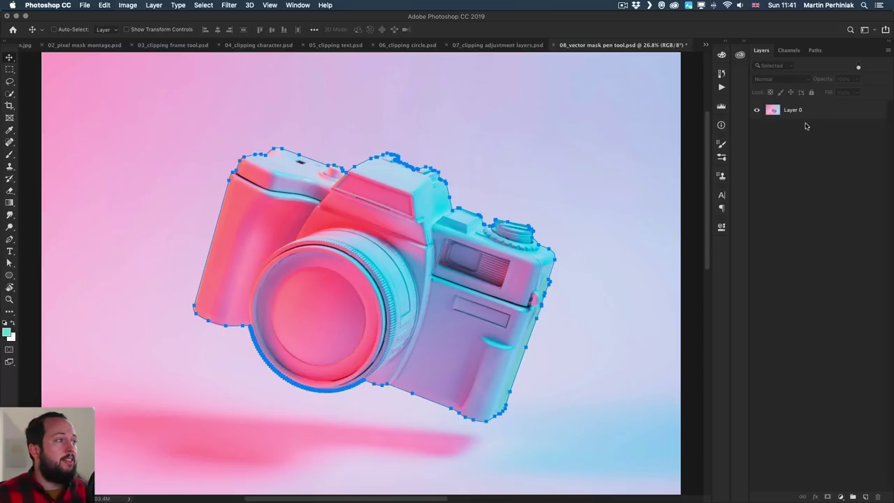
# Apply the camera path to Layer 0 as a vector mask and enlarge the layer thumbnails
pyautogui.click(811, 115)
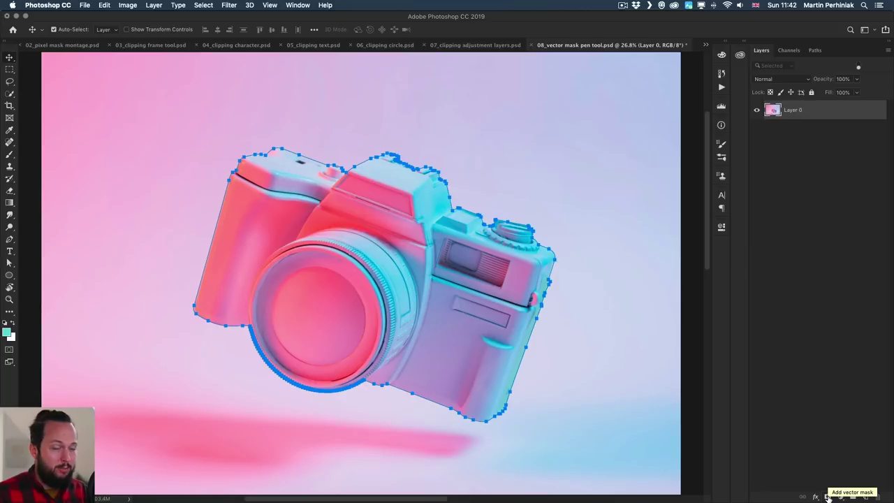
pyautogui.keyDown('super'); pyautogui.click(827, 496); pyautogui.keyUp('super')
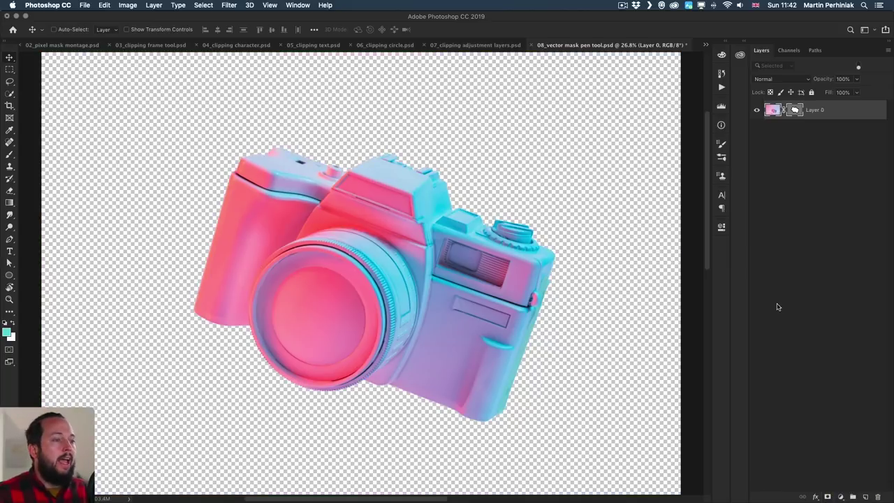
pyautogui.rightClick(790, 142)
pyautogui.click(786, 165)
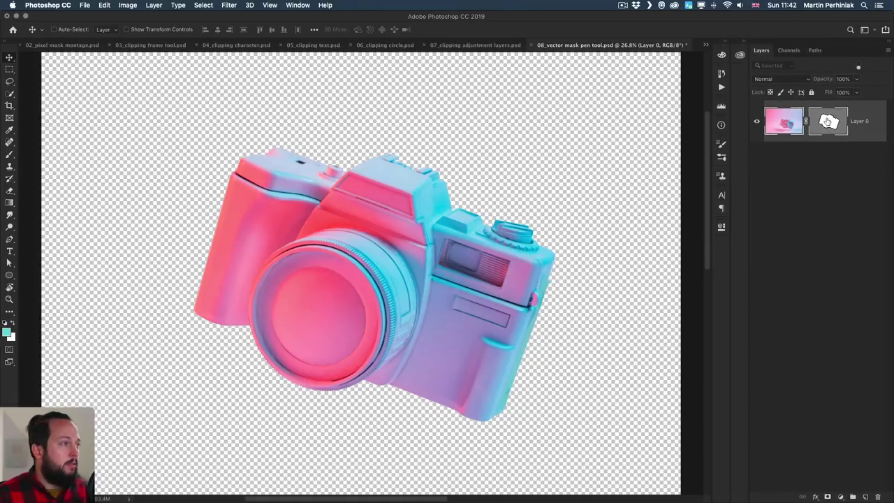
# Select the vector mask's path on Layer 0 to examine its anchor points around the camera, and deselect it
pyautogui.click(830, 130)
pyautogui.press('a')
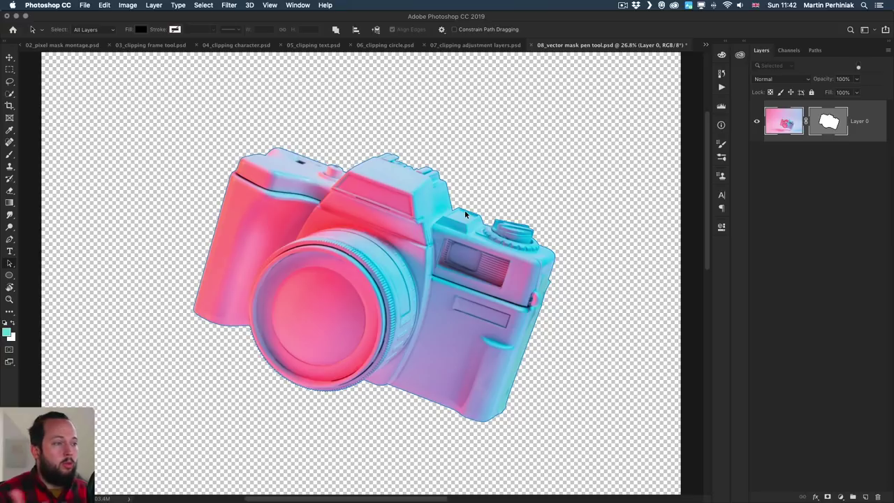
pyautogui.click(464, 209)
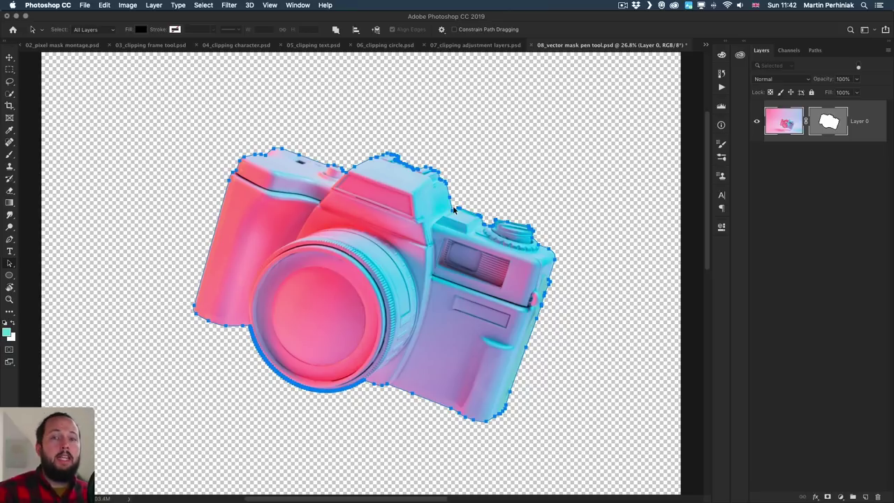
pyautogui.click(840, 328)
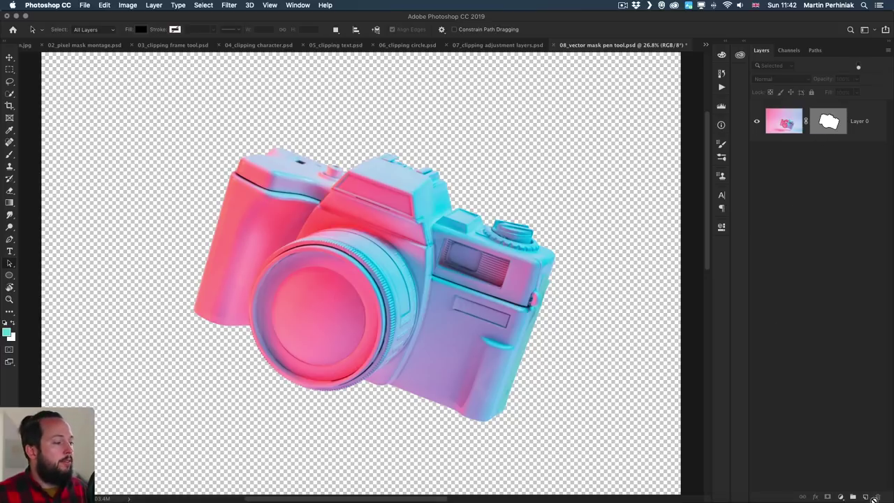
# Add a teal solid colour fill layer and place it beneath Layer 0 as the camera's background
pyautogui.click(841, 496)
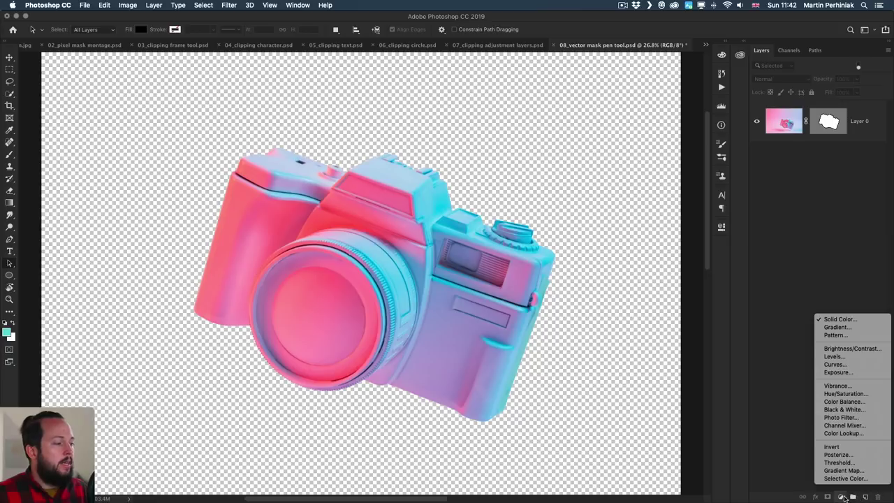
pyautogui.click(839, 319)
pyautogui.click(862, 179)
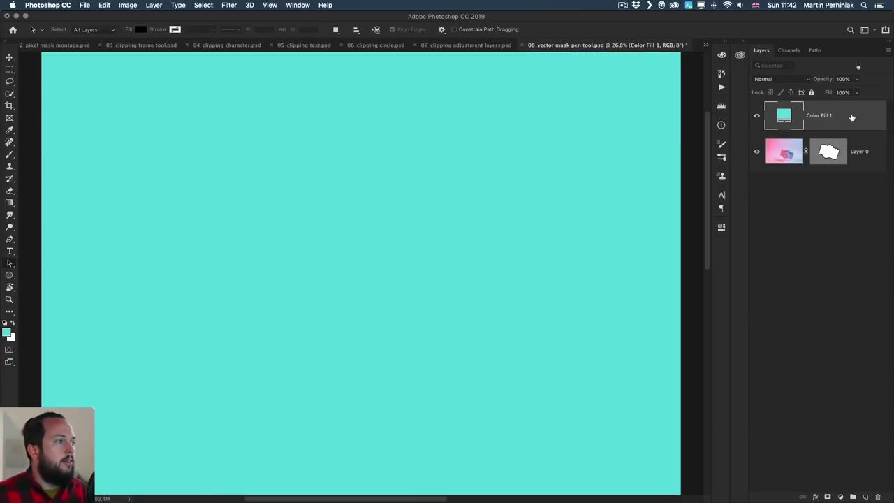
pyautogui.moveTo(852, 116); pyautogui.dragTo(838, 213)
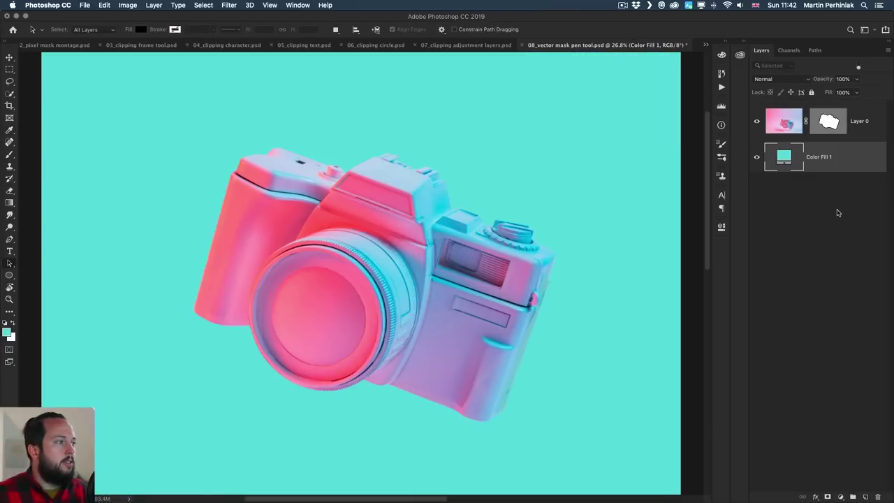
# Change the fill layer's colour to the dark orange be5e00
pyautogui.doubleClick(783, 156)
pyautogui.click(776, 280)
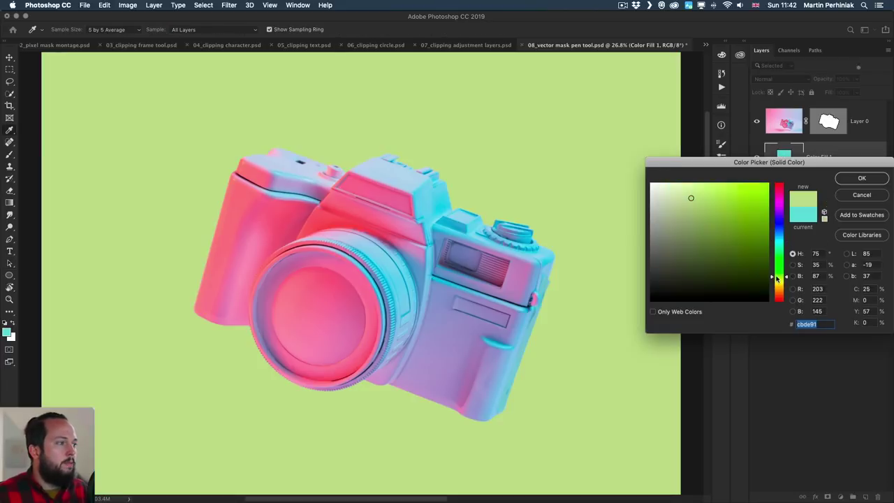
pyautogui.moveTo(741, 197)
pyautogui.mouseDown()
pyautogui.moveTo(763, 197)
pyautogui.moveTo(768, 237)
pyautogui.moveTo(769, 215)
pyautogui.moveTo(786, 214)
pyautogui.moveTo(769, 212)
pyautogui.mouseUp()
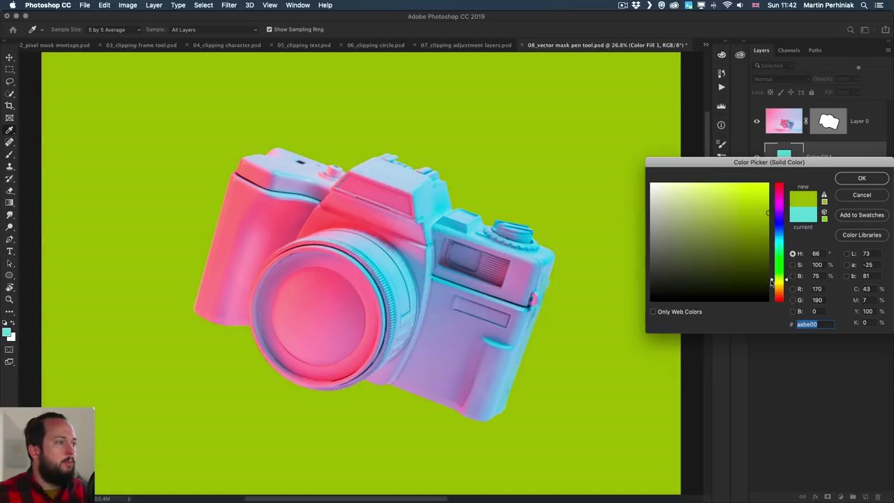
pyautogui.moveTo(784, 280); pyautogui.dragTo(784, 292)
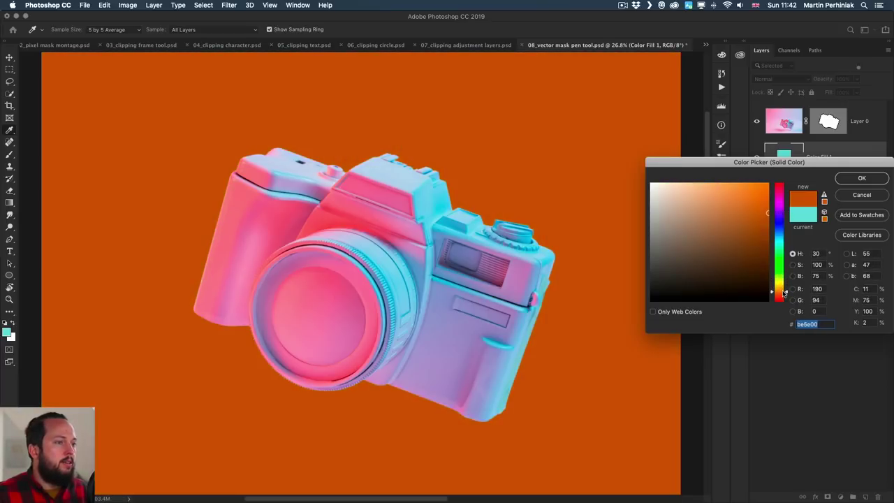
pyautogui.click(860, 179)
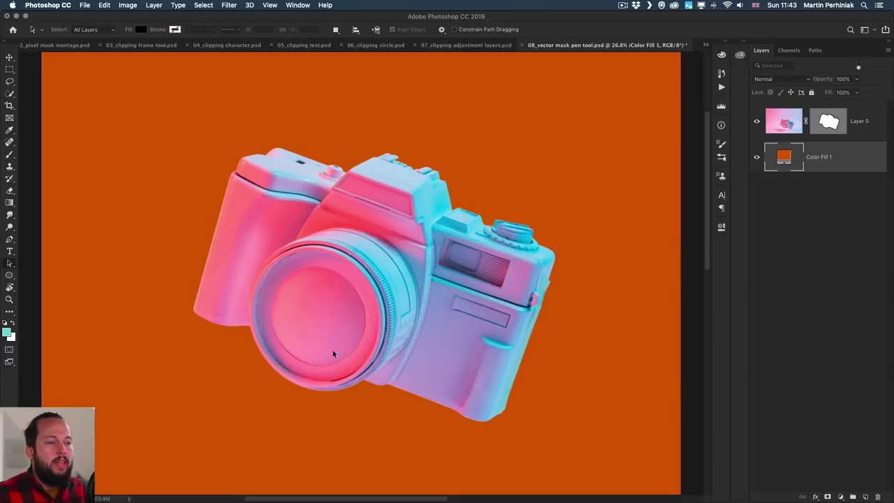
# Examine the masked camera's edges against the orange background around the grip, lens ring and viewfinder housing
pyautogui.moveTo(221, 211); pyautogui.dragTo(225, 280)
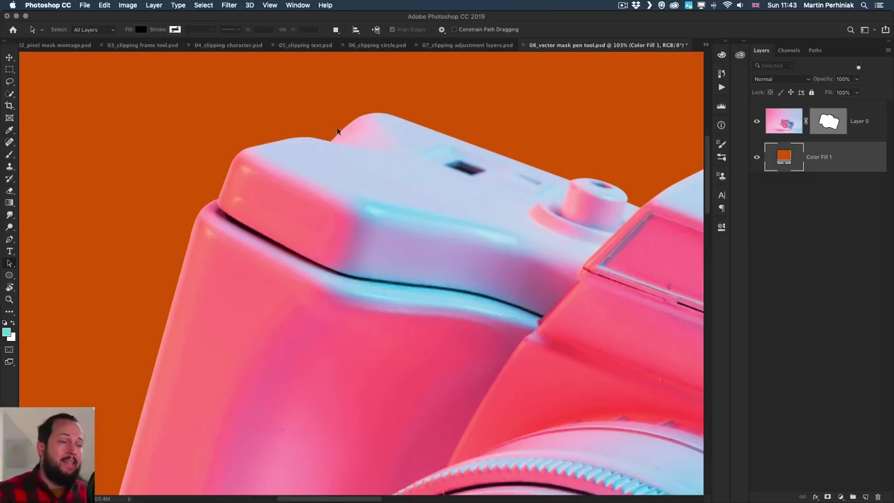
pyautogui.moveTo(560, 207); pyautogui.dragTo(373, 200)
pyautogui.moveTo(568, 169); pyautogui.dragTo(441, 251)
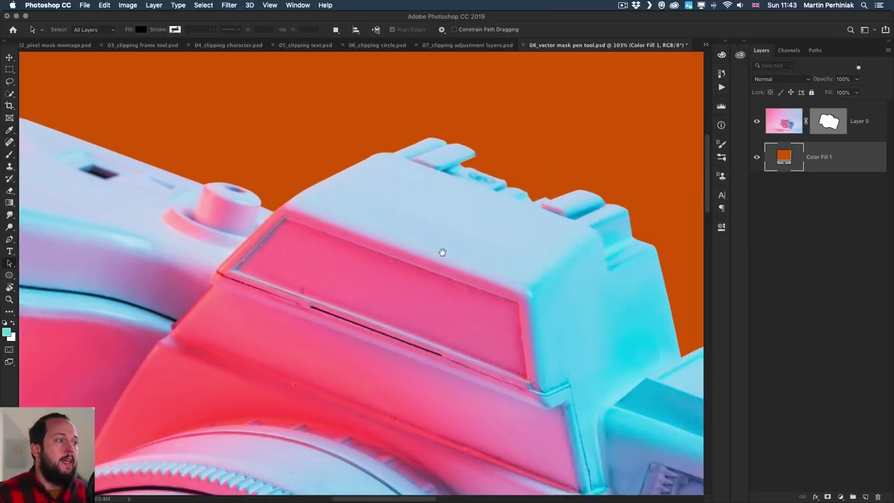
pyautogui.moveTo(602, 360); pyautogui.dragTo(482, 251)
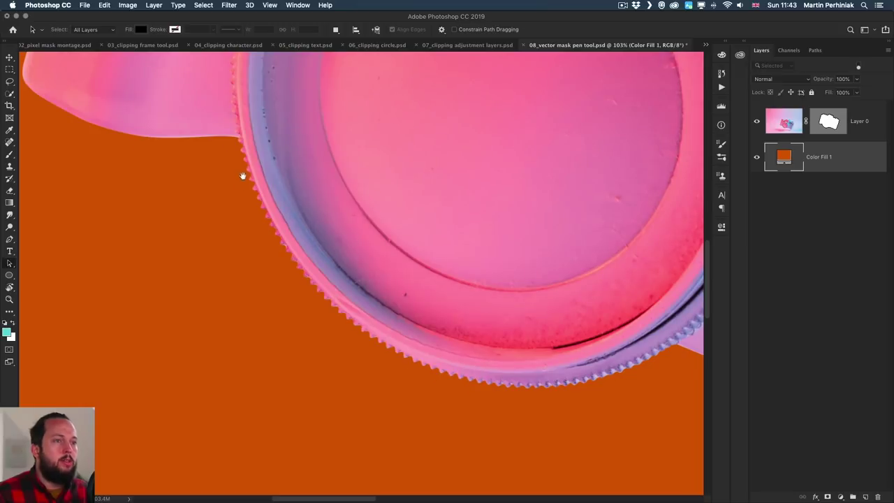
pyautogui.scroll(10, 242, 175)
pyautogui.hscroll(-3, 241, 176)
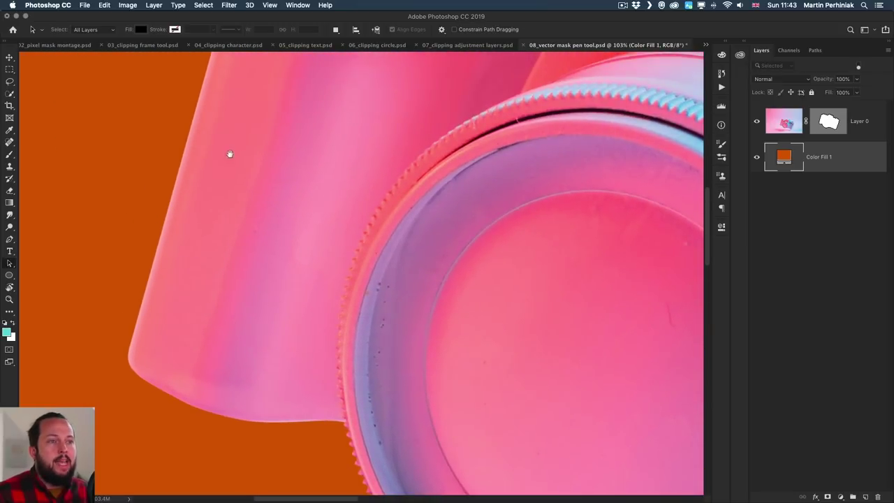
pyautogui.scroll(10, 230, 154)
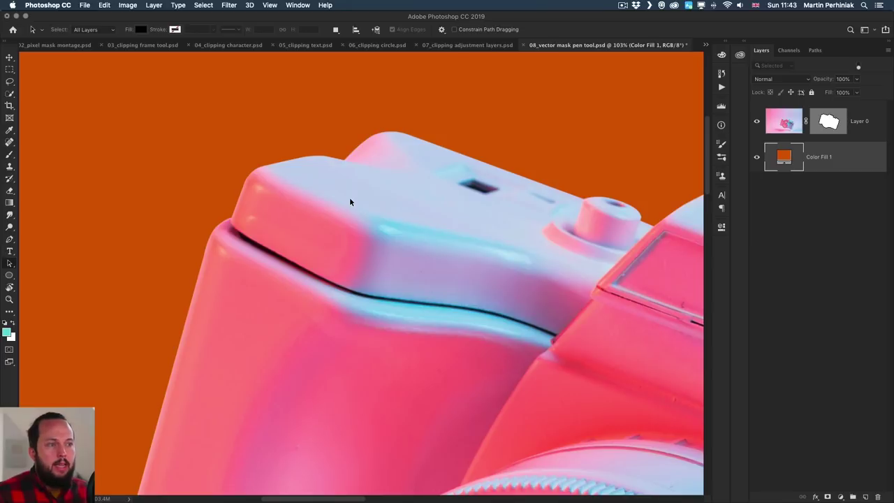
pyautogui.hscroll(10, 350, 202)
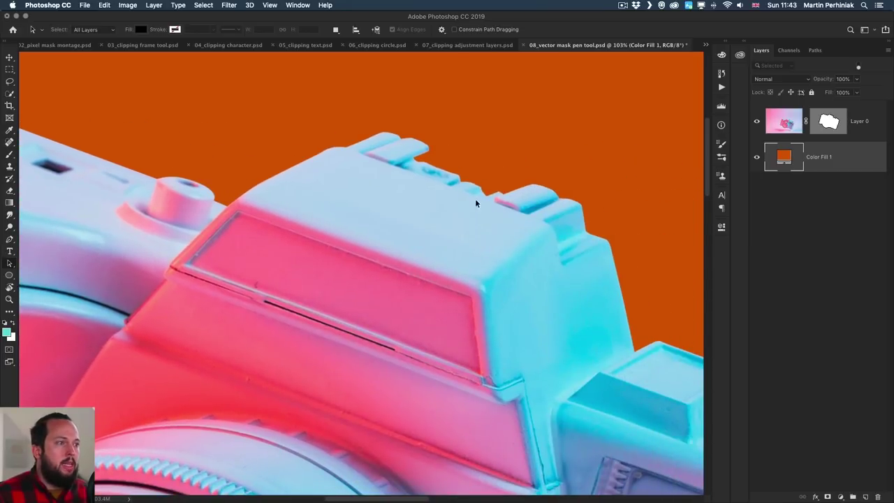
# Examine the mask edge more closely from the flash shoe, over the dial, and down to the pink strap lug
pyautogui.press('z')
pyautogui.moveTo(479, 175); pyautogui.dragTo(516, 181)
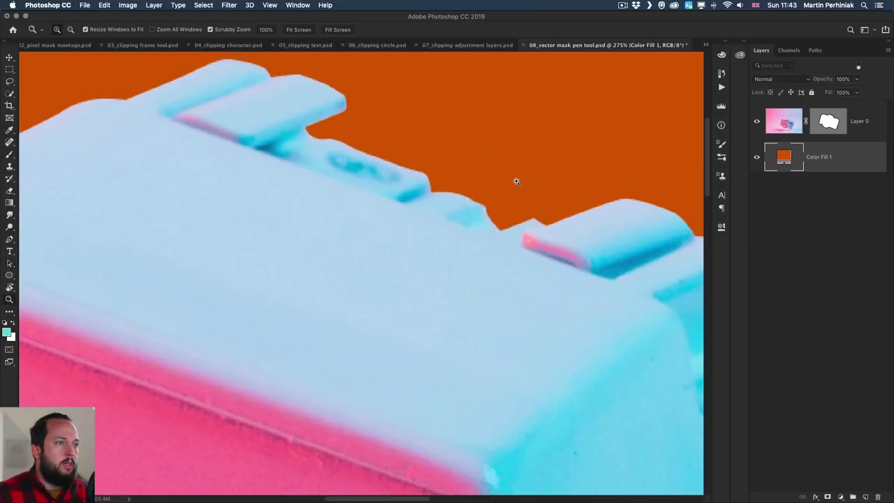
pyautogui.press('a')
pyautogui.moveTo(565, 276); pyautogui.dragTo(289, 268)
pyautogui.scroll(-5, 417, 326)
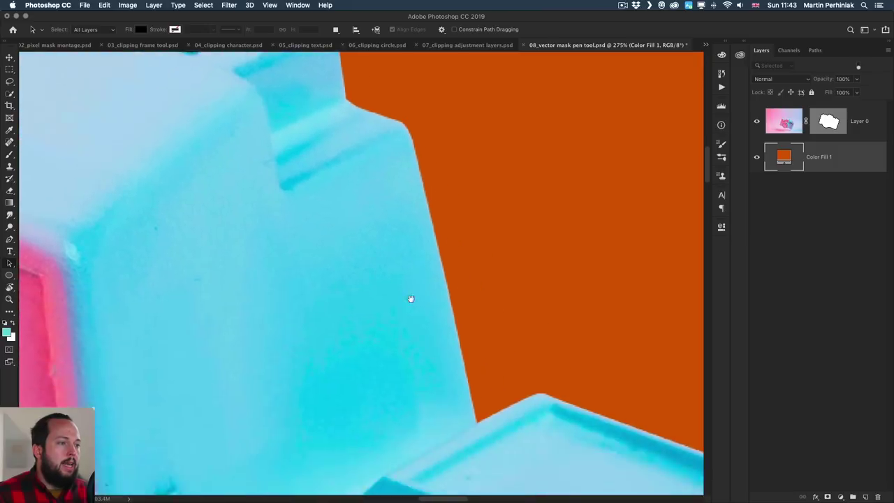
pyautogui.scroll(-10, 411, 299)
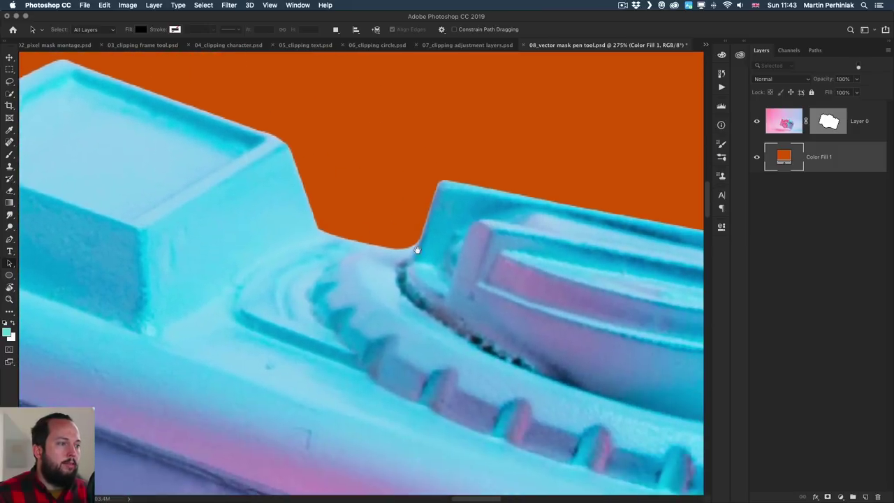
pyautogui.scroll(-10, 417, 250)
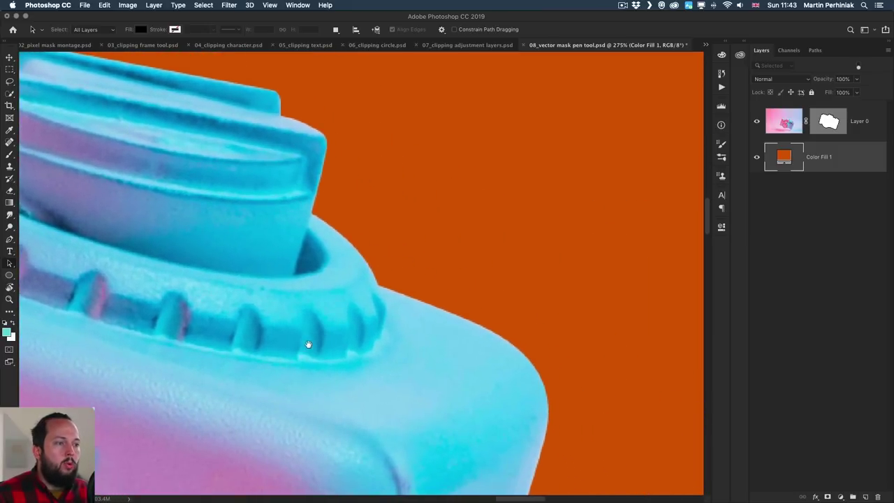
pyautogui.scroll(-10, 308, 344)
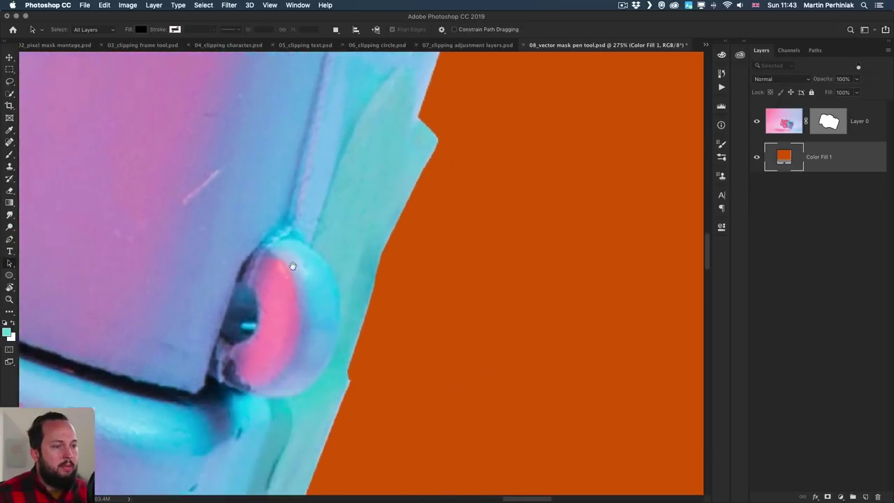
pyautogui.scroll(-10, 292, 266)
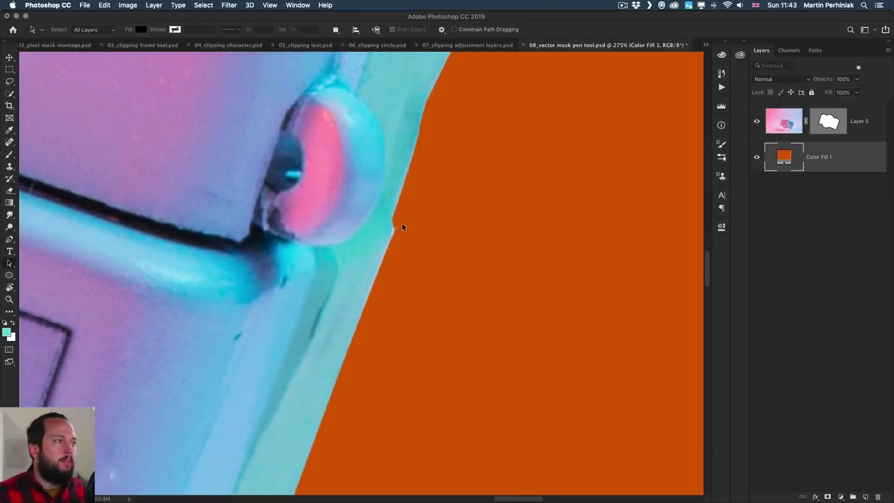
# Select the vector mask's anchor points at the notch beside the pink strap lug and nudge them slightly inward to the left
pyautogui.click(828, 123)
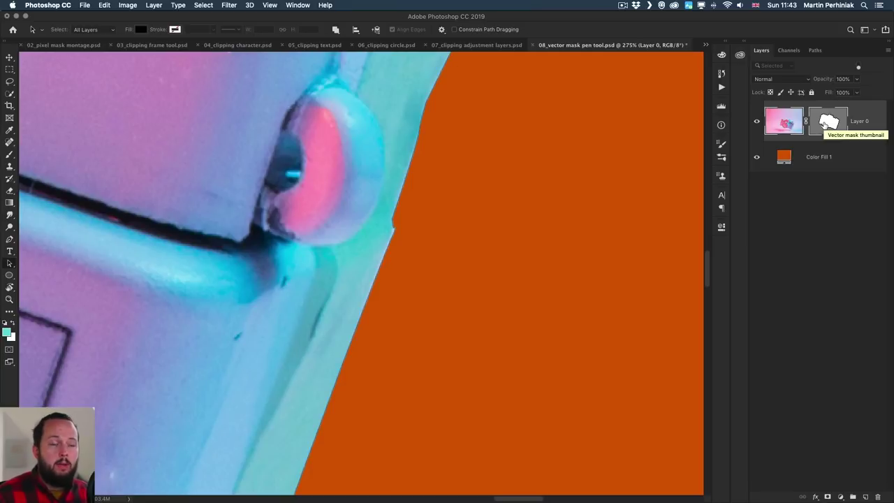
pyautogui.hotkey('shift', 'a')
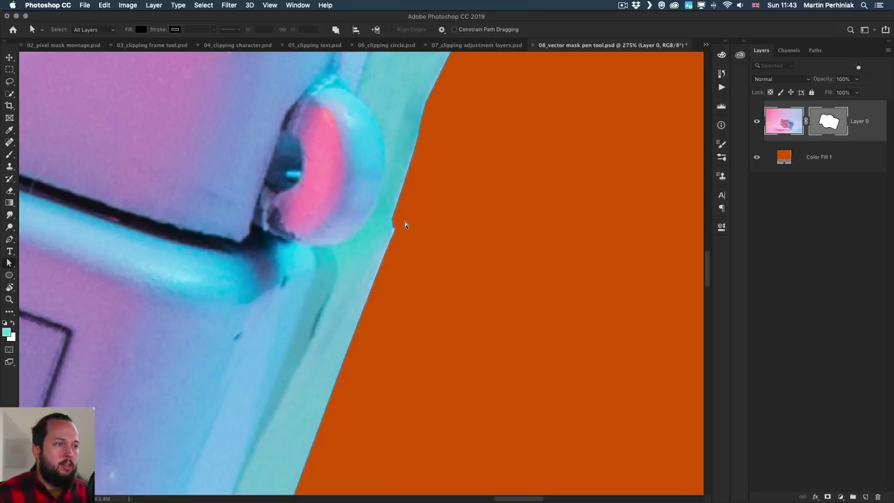
pyautogui.moveTo(421, 194); pyautogui.dragTo(375, 250)
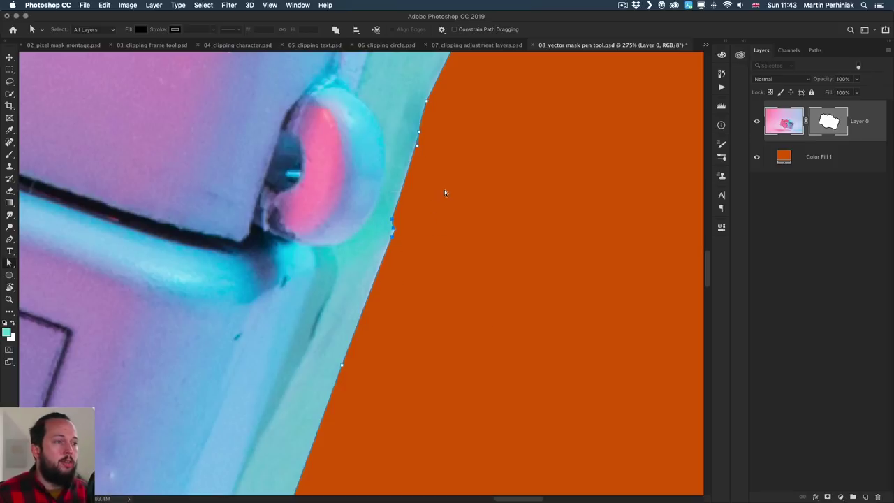
pyautogui.press('super+plus')
pyautogui.press('super+plus')
pyautogui.press('super+plus')
pyautogui.press('super+plus')
pyautogui.press('super+plus')
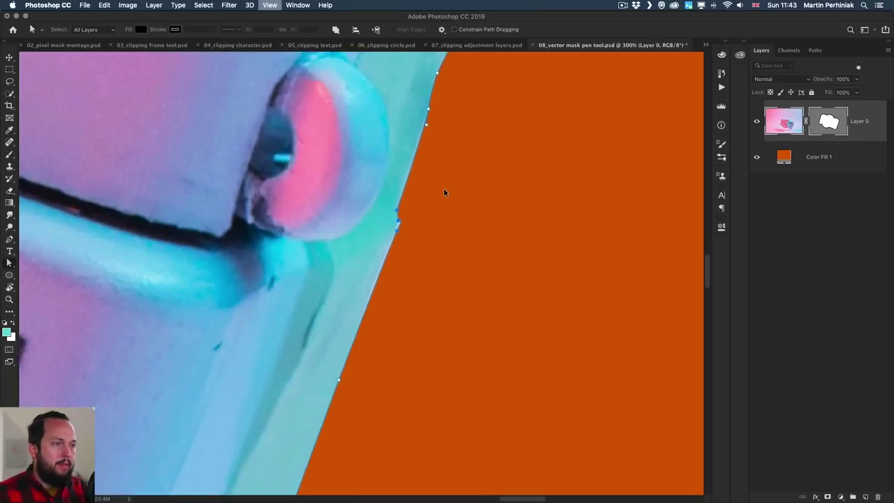
pyautogui.scroll(5, 496, 227)
pyautogui.hscroll(2, 495, 227)
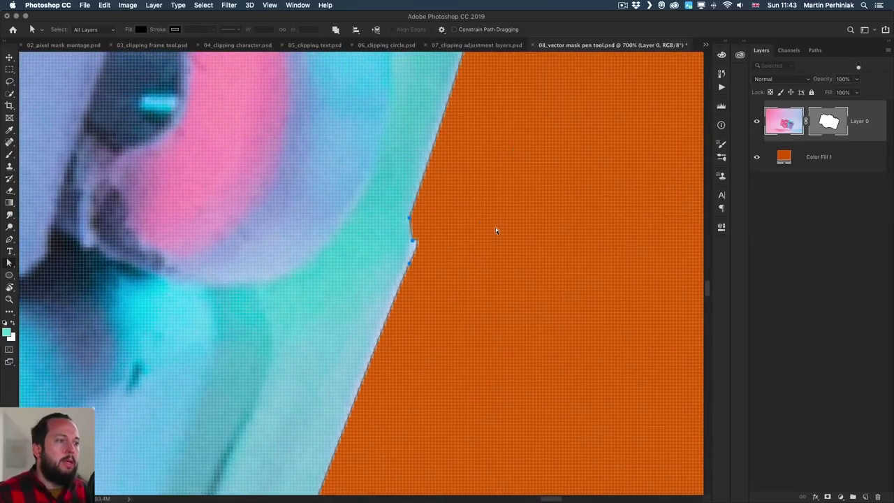
pyautogui.press('Left')
pyautogui.press('Left')
pyautogui.press('Left')
pyautogui.press('Left')
pyautogui.press('Left')
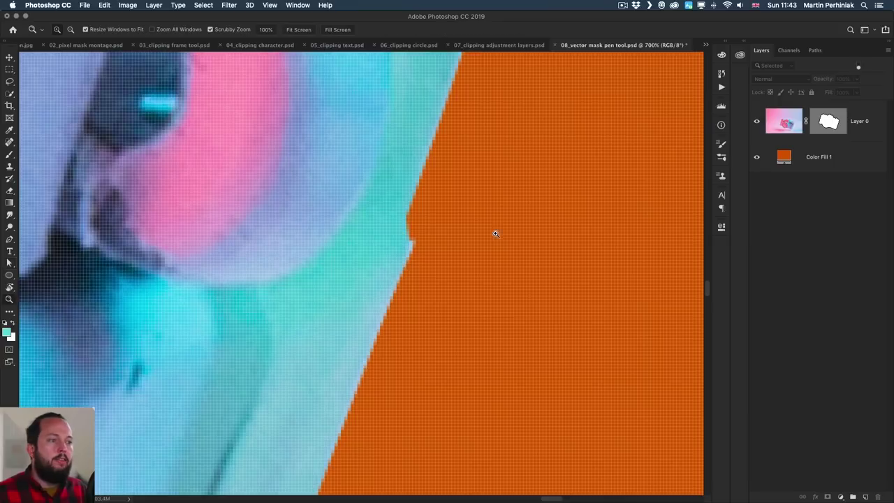
# Reshape the notch's protruding tip by pulling the anchor point's direction handle down along the camera's edge into a smooth curve
pyautogui.moveTo(496, 231)
pyautogui.mouseDown()
pyautogui.moveTo(463, 232)
pyautogui.moveTo(533, 236)
pyautogui.moveTo(503, 237)
pyautogui.mouseUp()
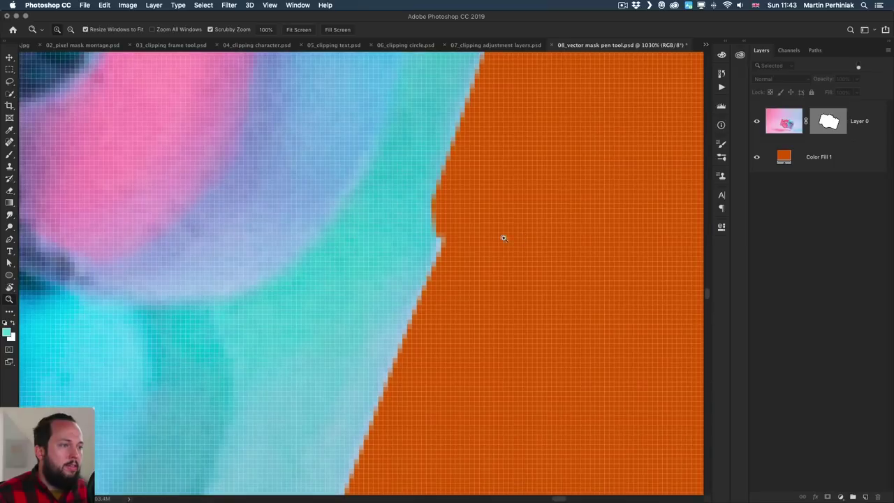
pyautogui.click(441, 248)
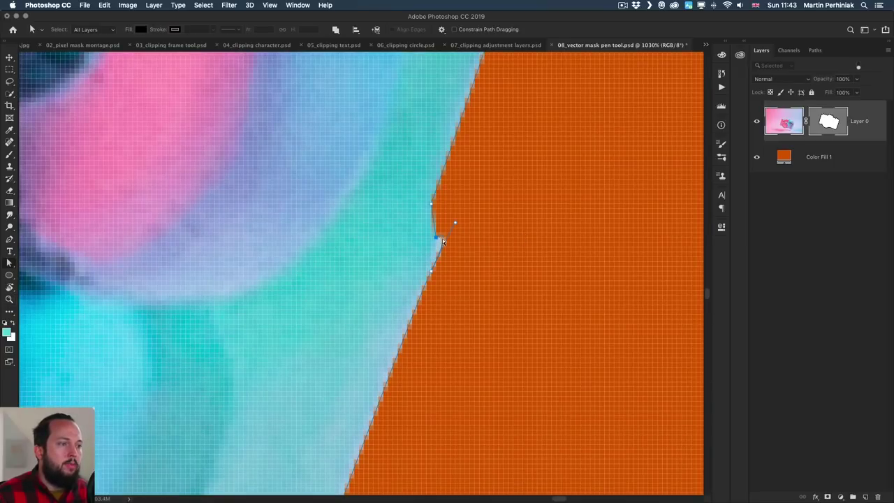
pyautogui.moveTo(457, 224); pyautogui.dragTo(437, 255)
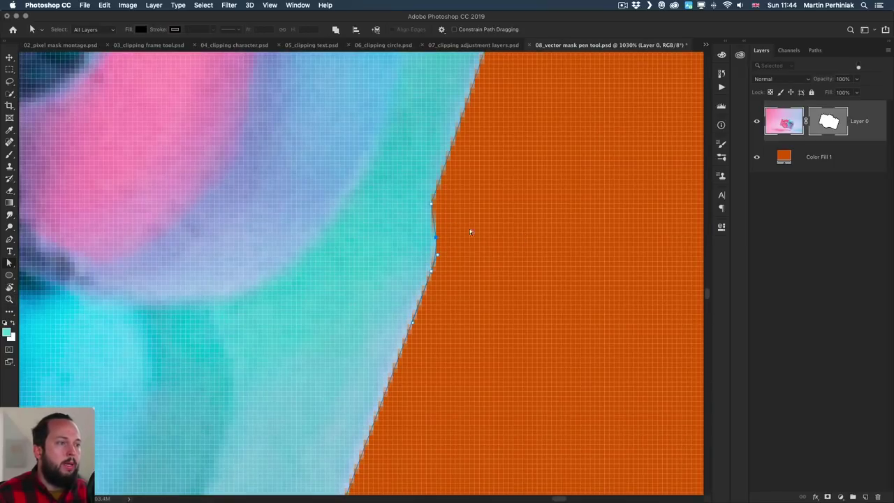
pyautogui.click(461, 283)
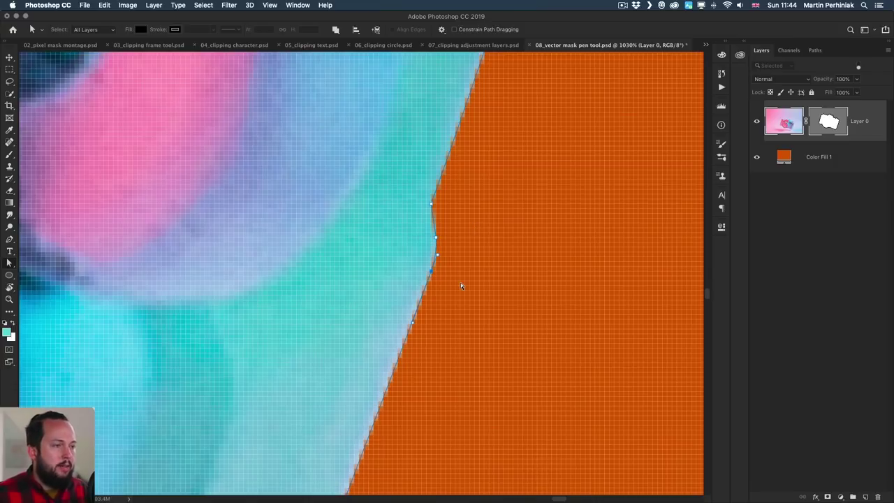
# Select the mask path's anchor points at the small bump on the camera's lower right corner and nudge them slightly upward
pyautogui.press('z')
pyautogui.moveTo(473, 296); pyautogui.dragTo(391, 308)
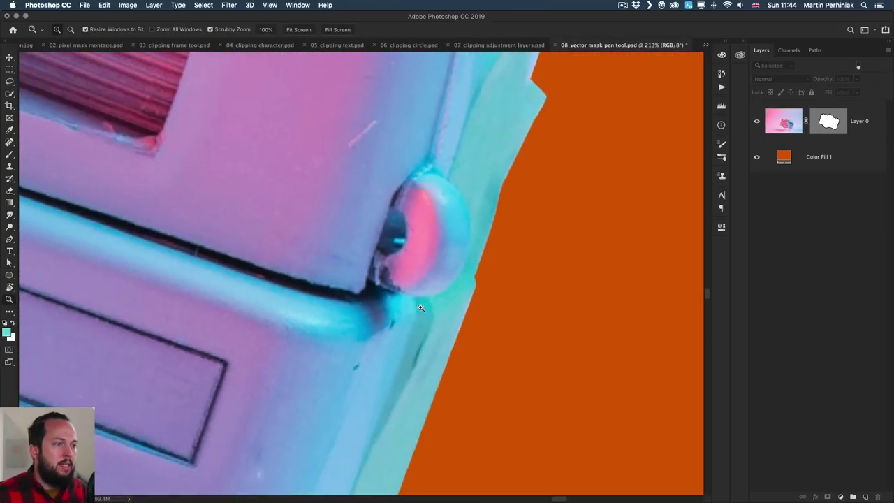
pyautogui.press('a')
pyautogui.scroll(-5, 421, 303)
pyautogui.scroll(-10, 398, 340)
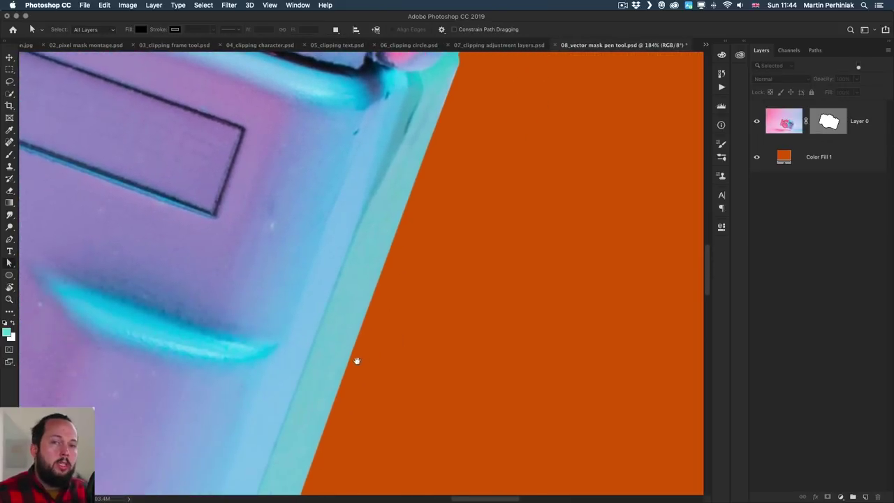
pyautogui.scroll(-2, 422, 257)
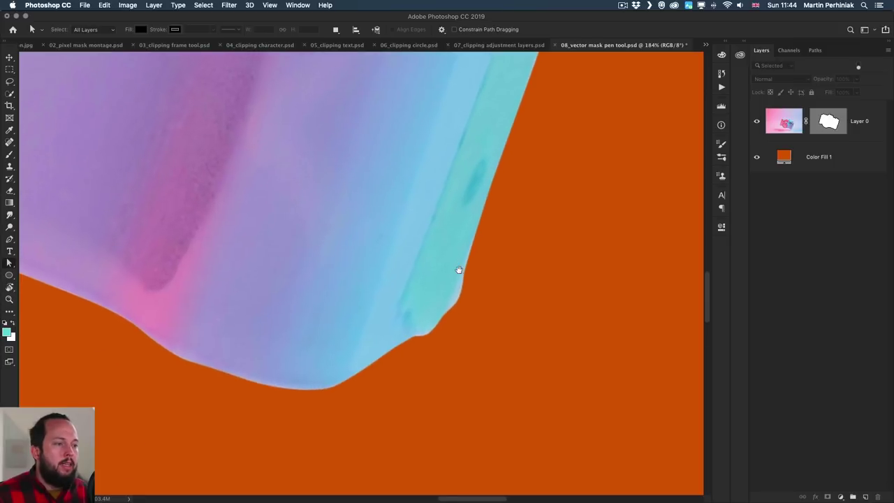
pyautogui.press('z')
pyautogui.moveTo(431, 367); pyautogui.dragTo(425, 341)
pyautogui.press('a')
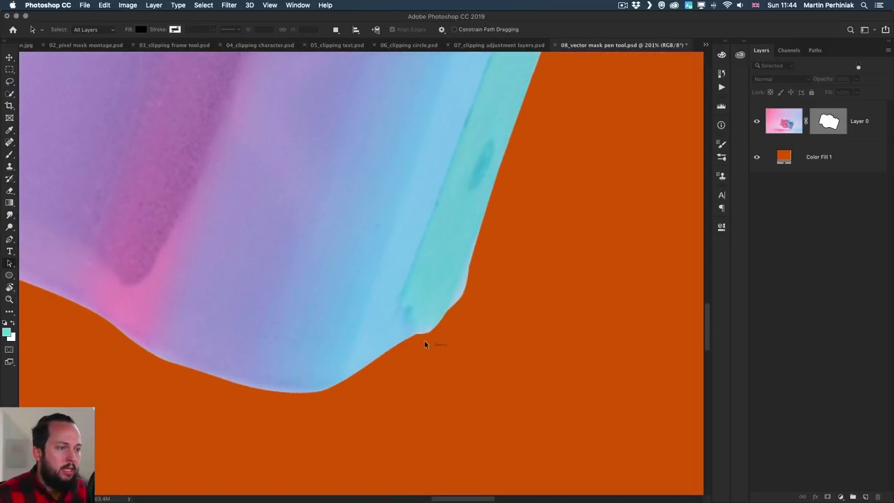
pyautogui.hotkey('shift', 'a')
pyautogui.click(419, 339)
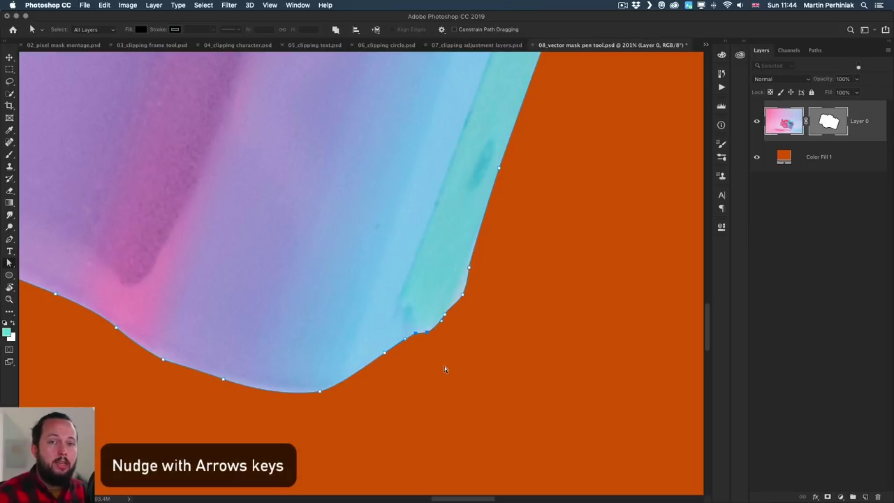
pyautogui.press('Up')
pyautogui.press('Up')
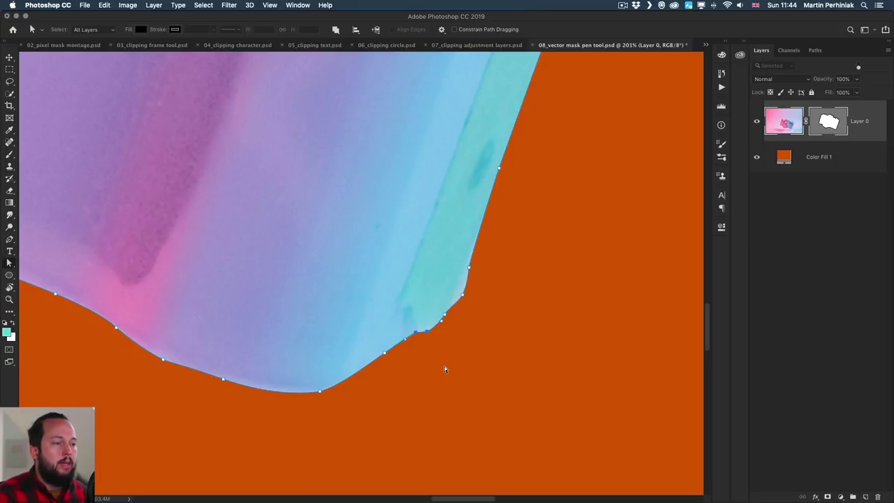
# Select the mask path's anchor points on the outer side of the camera's lower right corner and nudge them slightly inward to the left
pyautogui.click(444, 366)
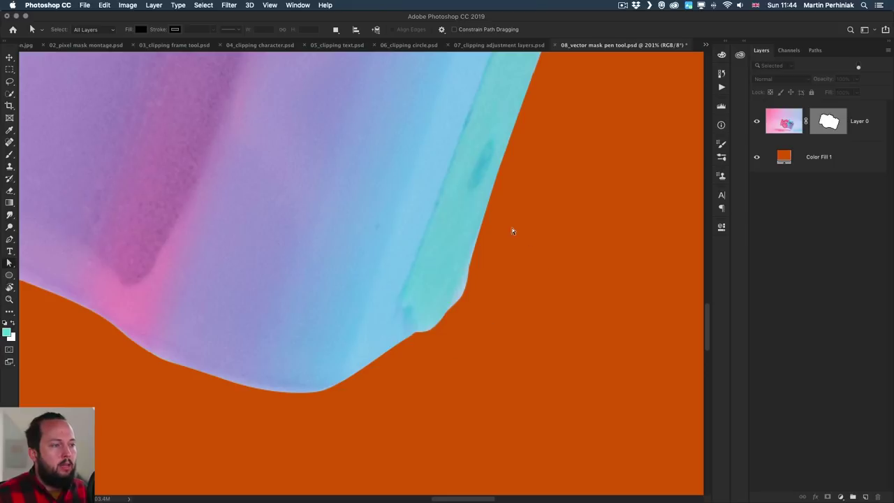
pyautogui.moveTo(525, 202); pyautogui.dragTo(451, 333)
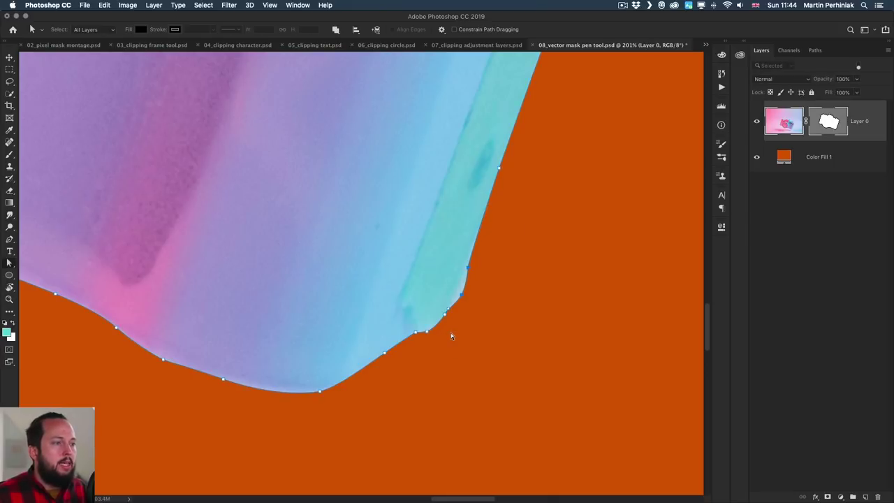
pyautogui.click(561, 298)
# Select the mask's anchor points along the lens ring's lower serrations, and switch the layer opacity to 10% and back to 100%
pyautogui.hscroll(-10, 380, 408)
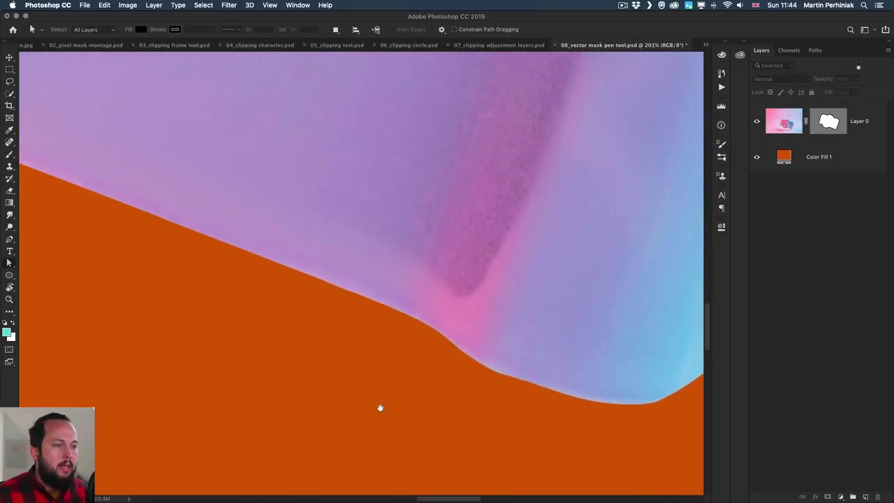
pyautogui.hscroll(-10, 381, 407)
pyautogui.moveTo(450, 364); pyautogui.dragTo(521, 357)
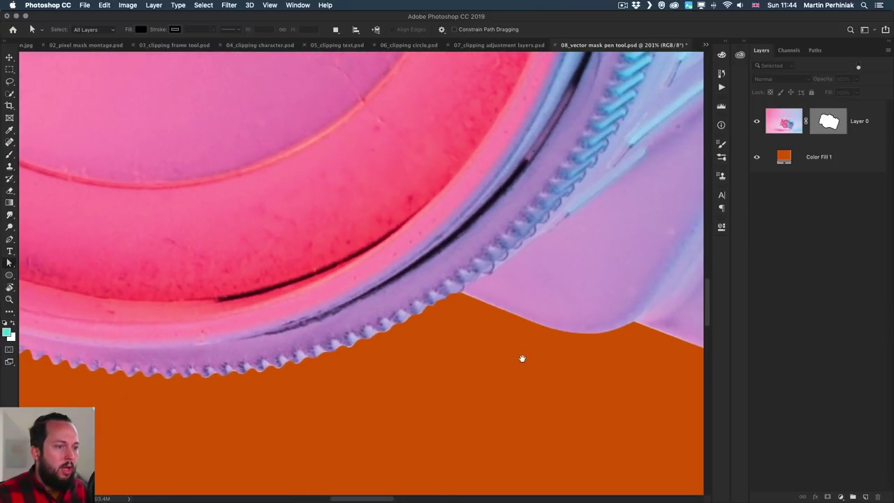
pyautogui.moveTo(178, 398); pyautogui.dragTo(320, 350)
pyautogui.press('1')
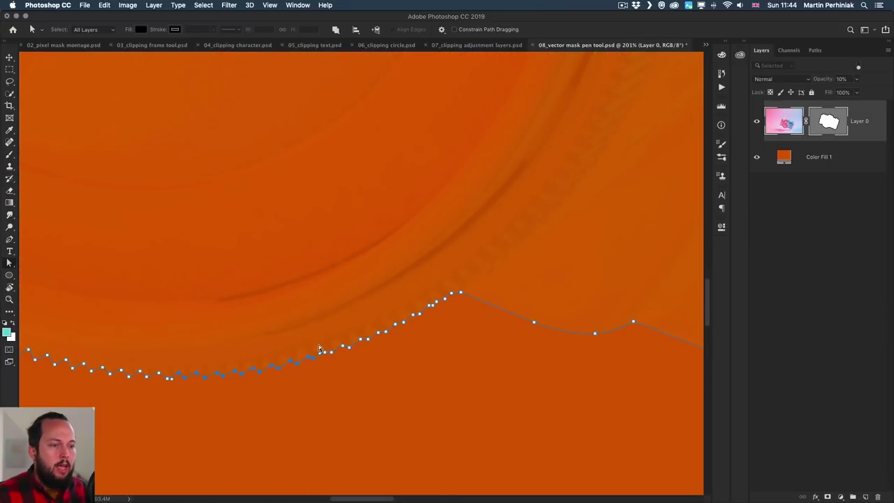
pyautogui.press('0')
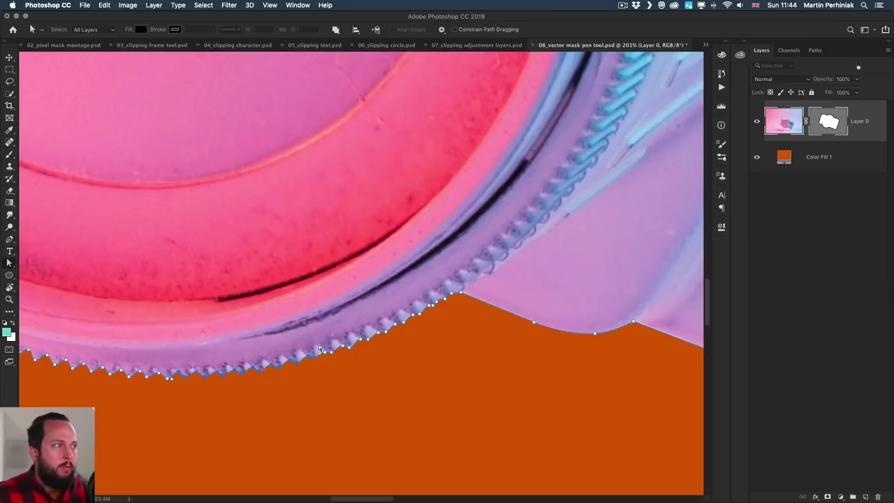
pyautogui.moveTo(294, 403); pyautogui.dragTo(330, 403)
# Move the mask's anchor point where the grip's bottom edge meets the lens ring slightly up and to the right
pyautogui.hscroll(-10, 330, 403)
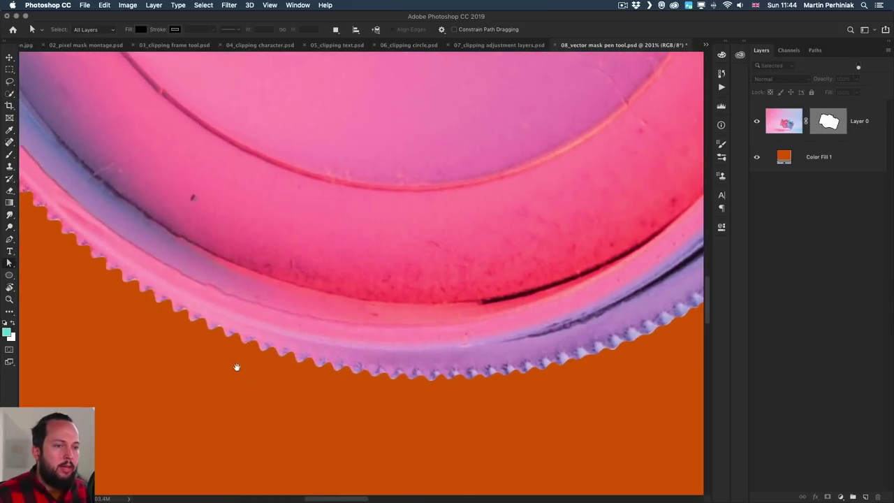
pyautogui.scroll(5, 235, 366)
pyautogui.scroll(10, 247, 199)
pyautogui.hscroll(-5, 247, 199)
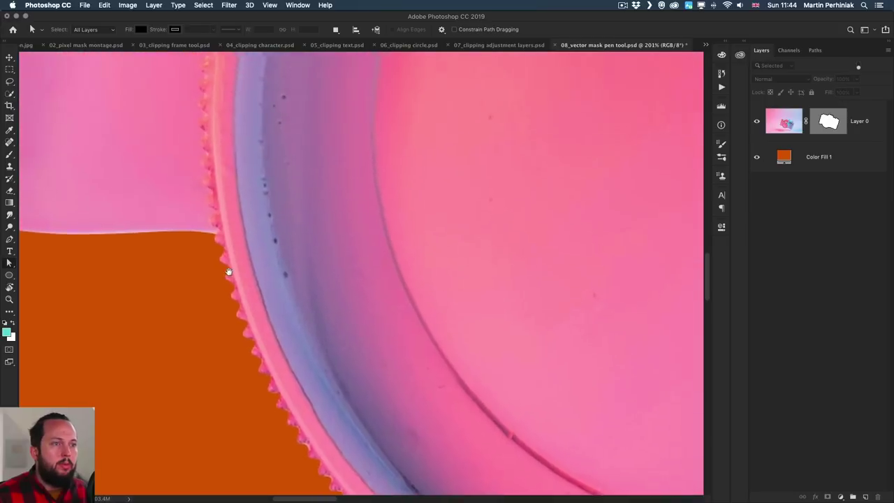
pyautogui.scroll(5, 378, 350)
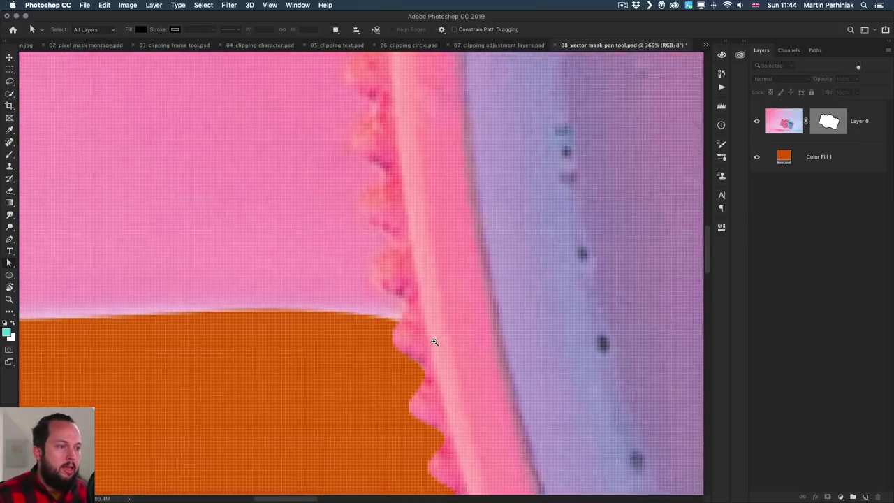
pyautogui.click(397, 315)
pyautogui.press('ctrl')
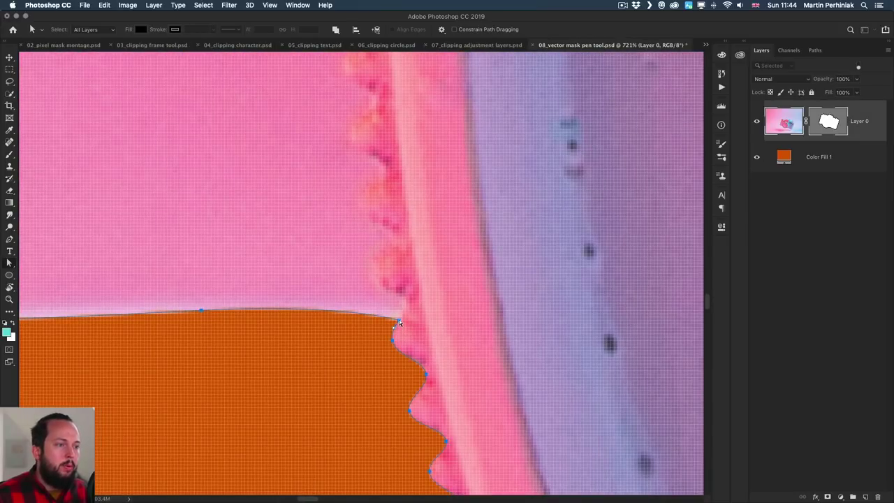
pyautogui.press('Up')
pyautogui.press('Right')
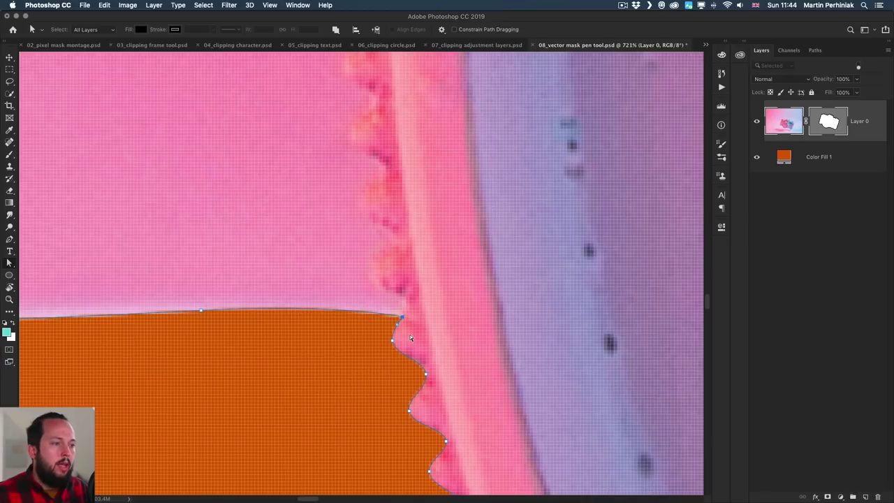
pyautogui.scroll(-10, 410, 338)
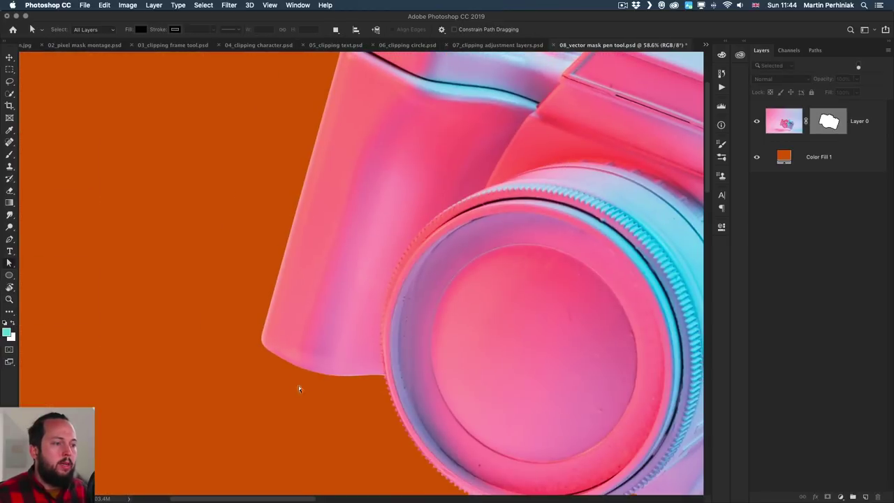
# Check the mask path's anchor points around the grip's lower corner and along its outer edge
pyautogui.moveTo(367, 426); pyautogui.dragTo(301, 434)
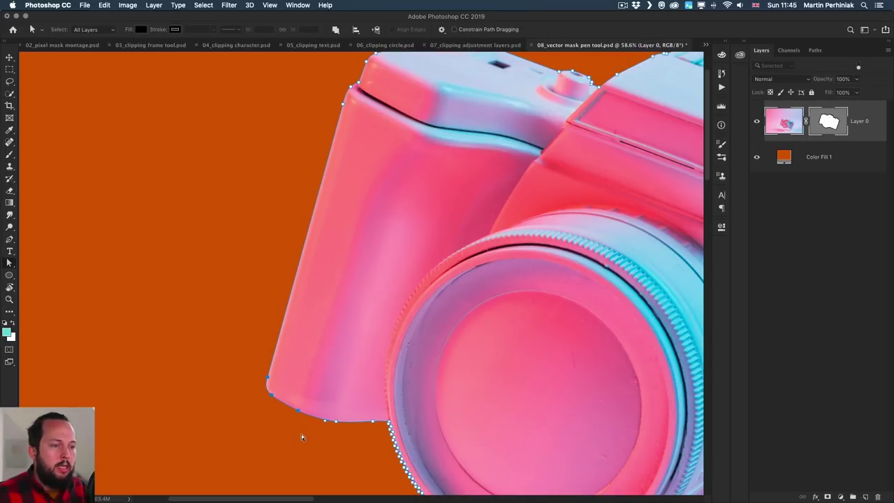
pyautogui.moveTo(346, 143); pyautogui.dragTo(348, 133)
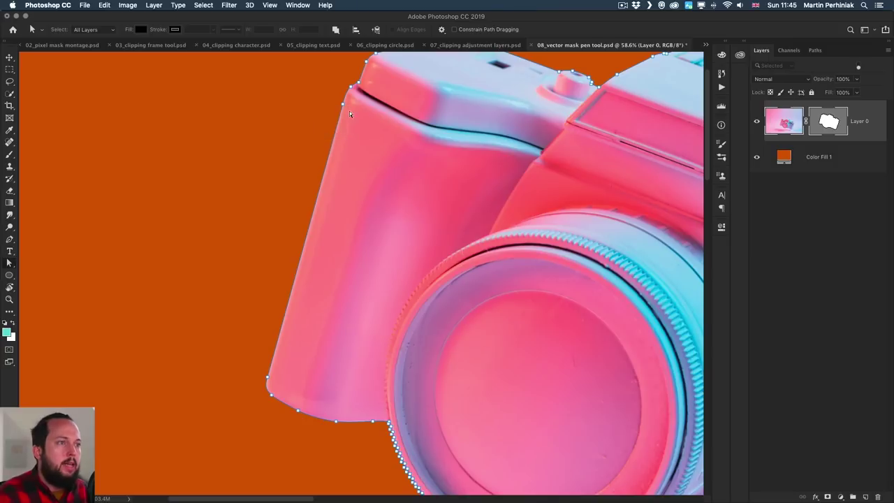
pyautogui.click(288, 148)
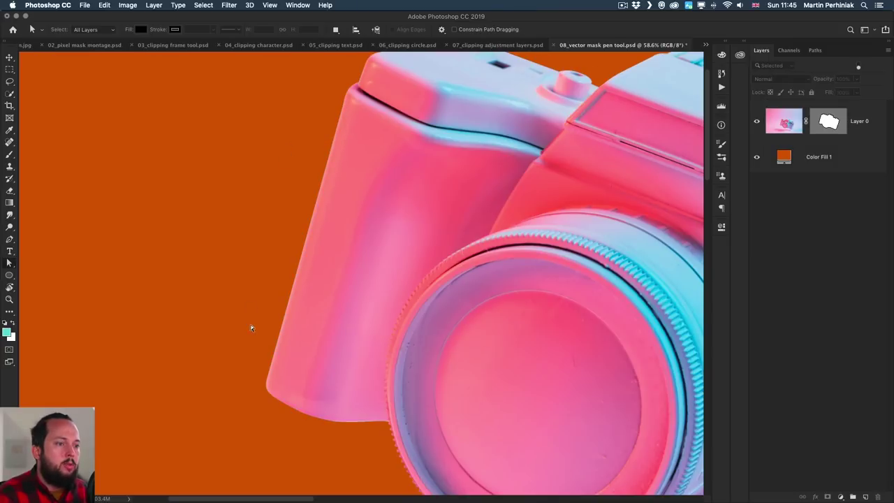
pyautogui.moveTo(252, 327); pyautogui.dragTo(280, 426)
pyautogui.click(232, 369)
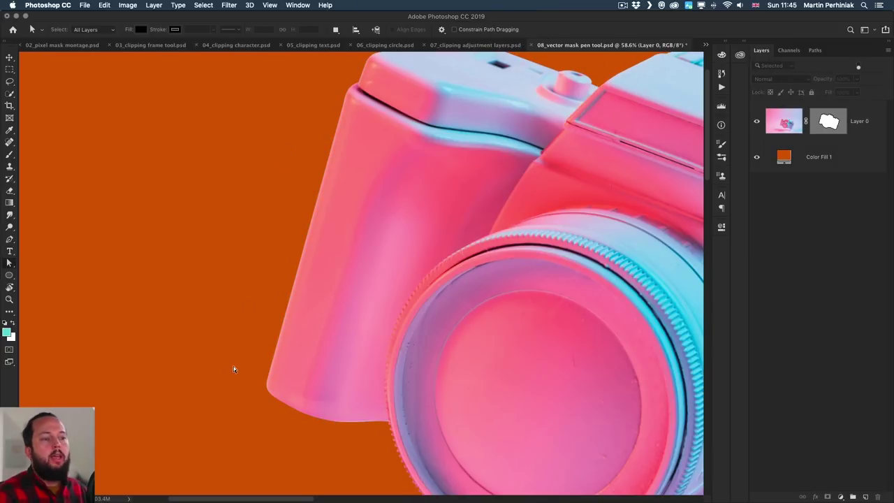
# Duplicate the masked camera layer, delete the copy's vector mask, and leave the original masked layer hidden
pyautogui.scroll(-3, 563, 351)
pyautogui.press('super+0')
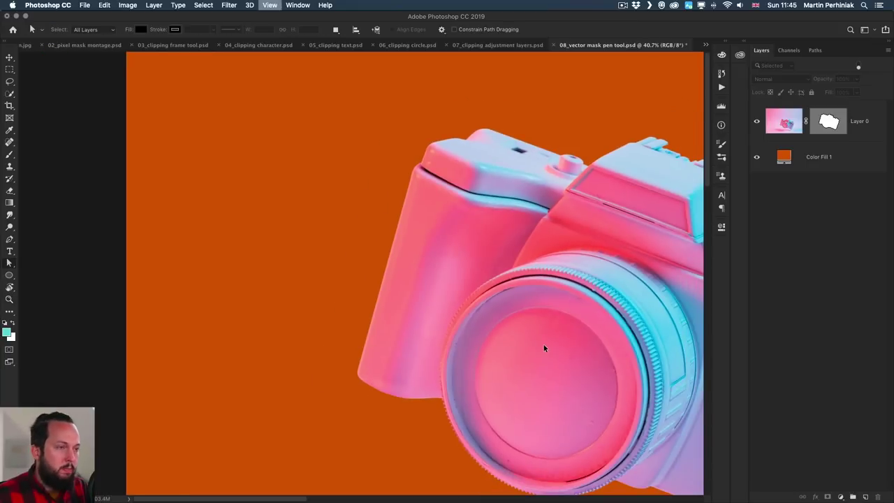
pyautogui.press('v')
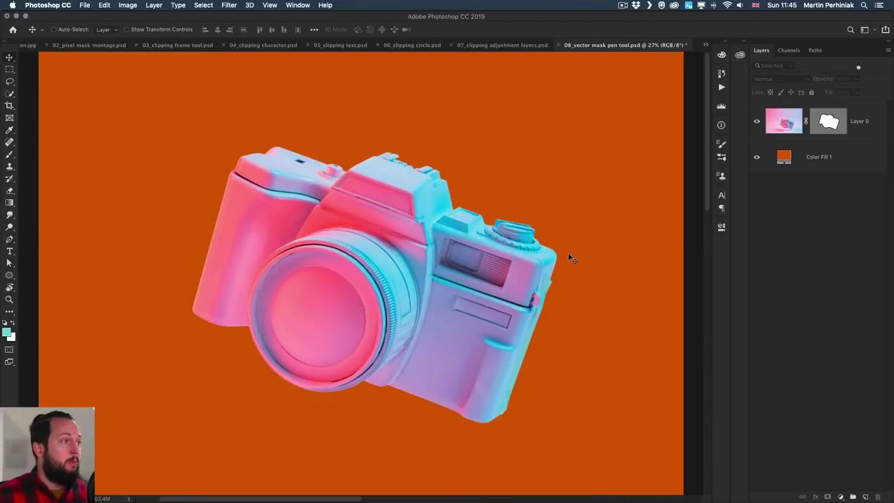
pyautogui.click(880, 123)
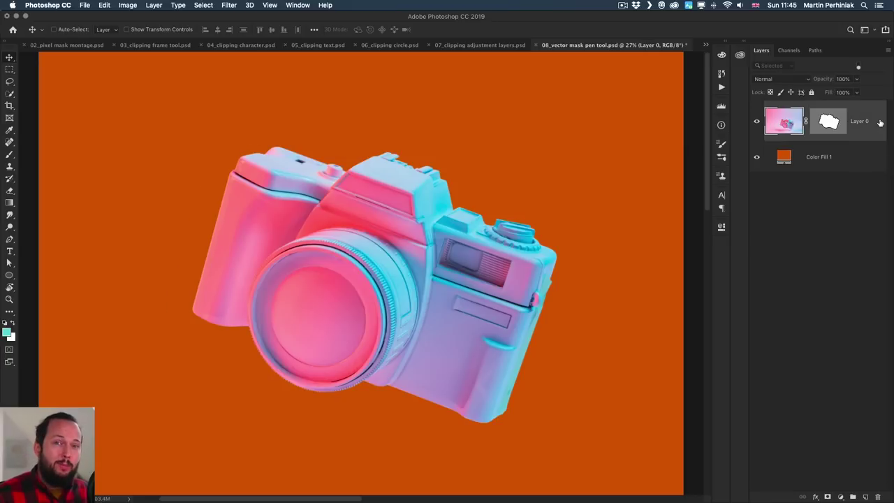
pyautogui.press('super+j')
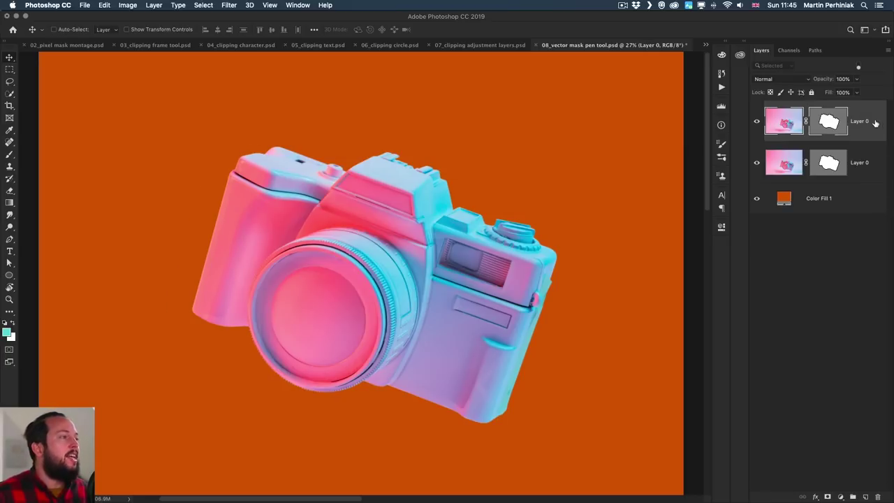
pyautogui.rightClick(836, 116)
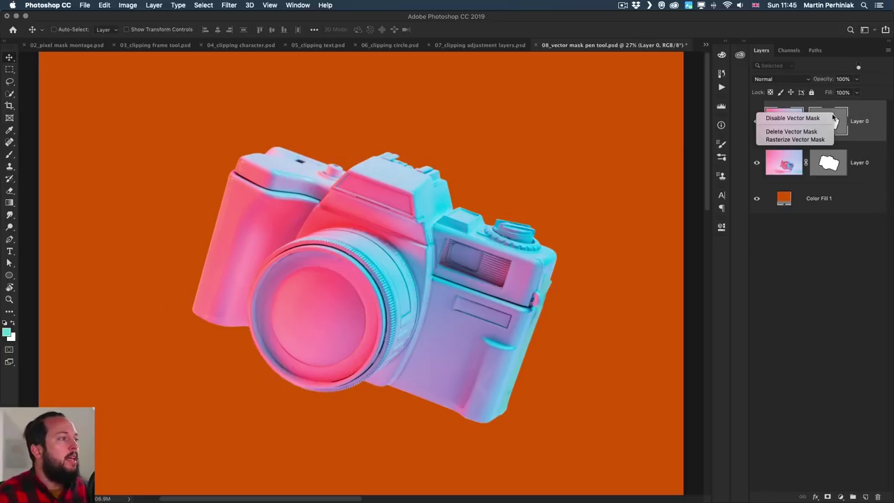
pyautogui.click(784, 132)
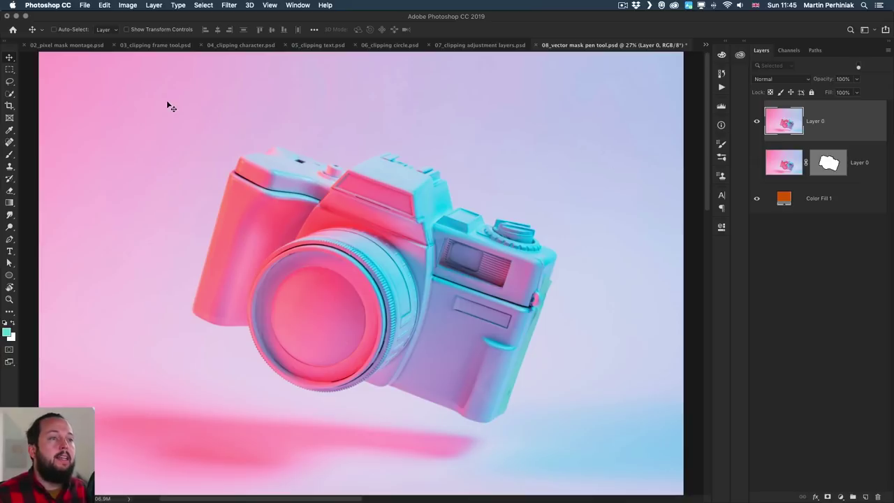
# Select the camera on the unmasked copy automatically with the Select Subject command
pyautogui.click(204, 5)
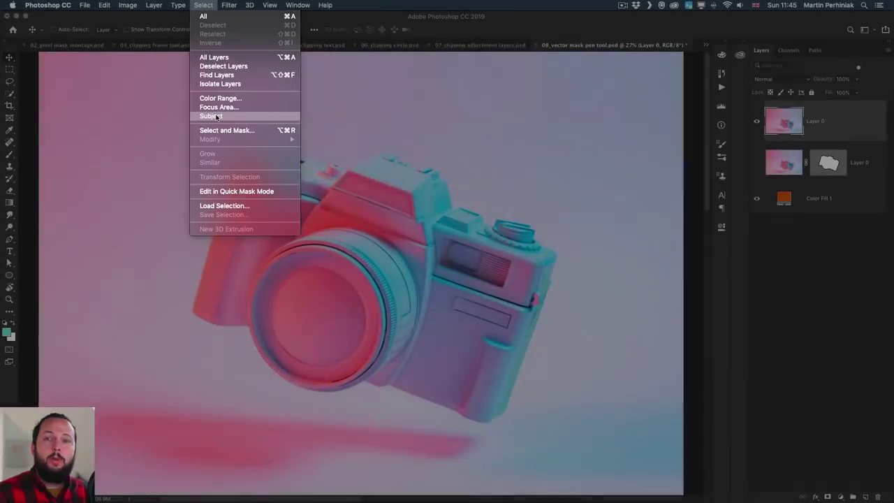
pyautogui.click(211, 116)
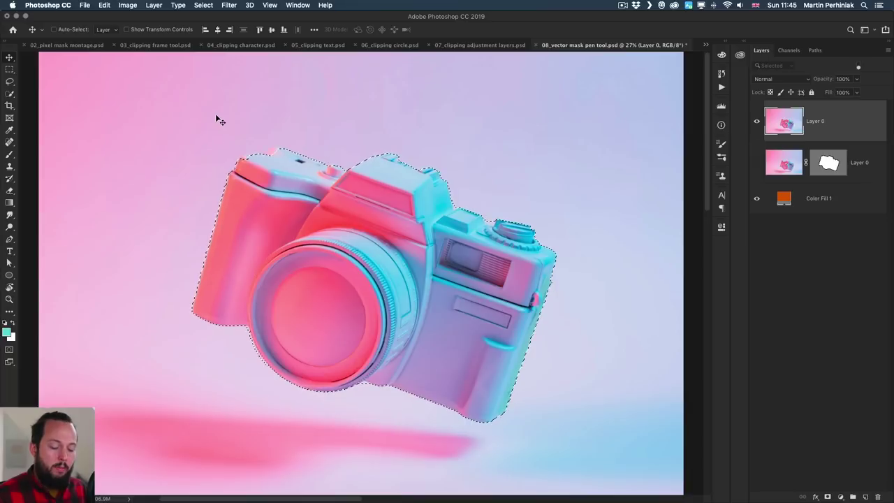
# Examine the automatic selection's edge around the lens ring and up the grip's outer side, including with the Quick Mask overlay
pyautogui.press('z')
pyautogui.moveTo(236, 357); pyautogui.dragTo(286, 241)
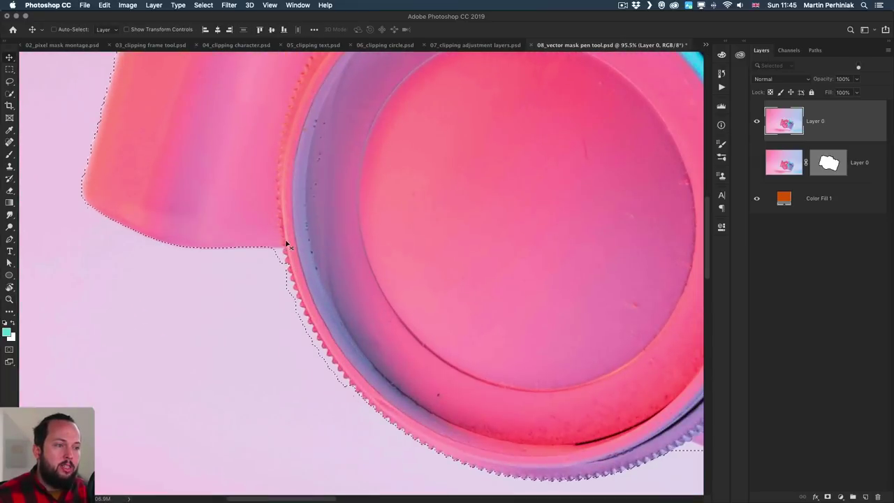
pyautogui.moveTo(421, 409); pyautogui.dragTo(266, 258)
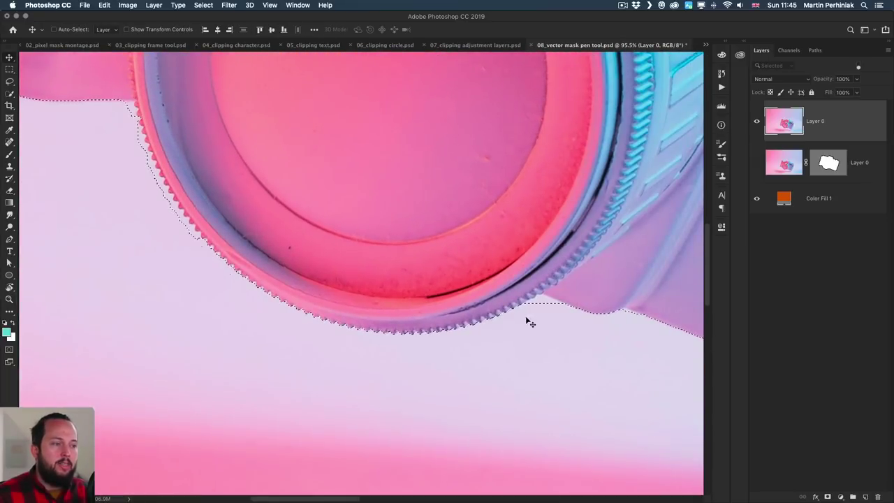
pyautogui.scroll(3, 324, 212)
pyautogui.hscroll(-3, 325, 211)
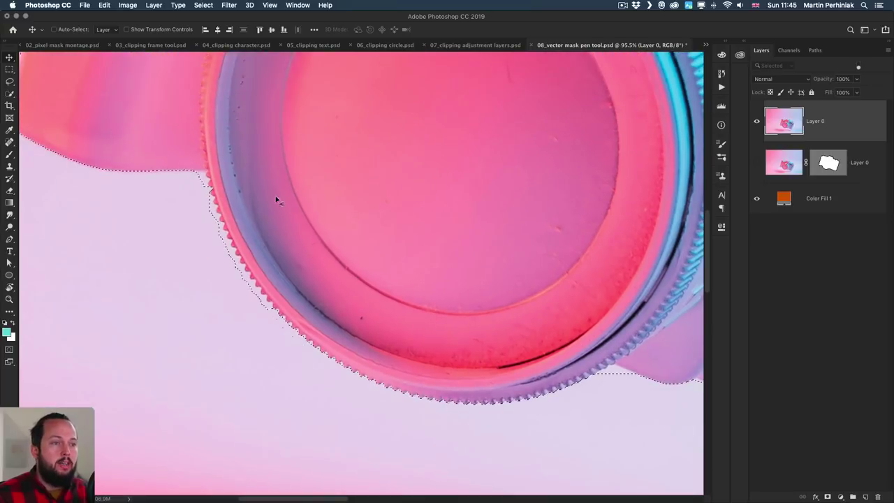
pyautogui.scroll(10, 299, 150)
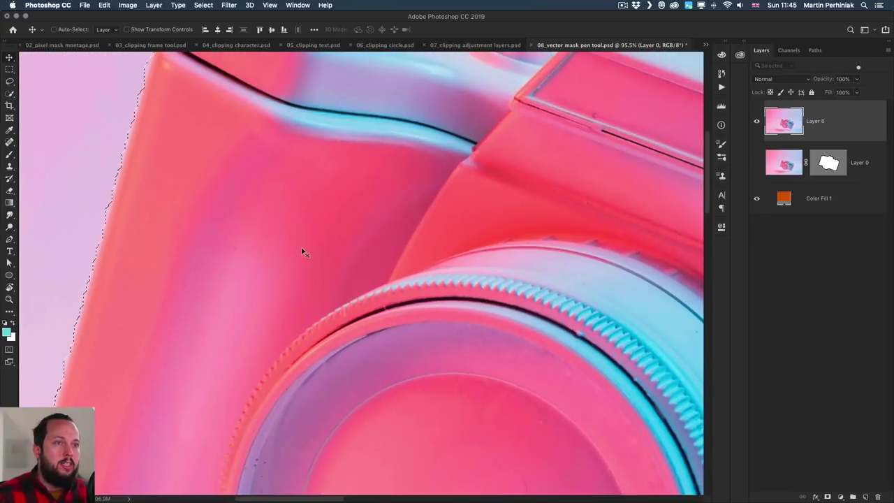
pyautogui.hscroll(-5, 261, 231)
pyautogui.scroll(-1, 261, 231)
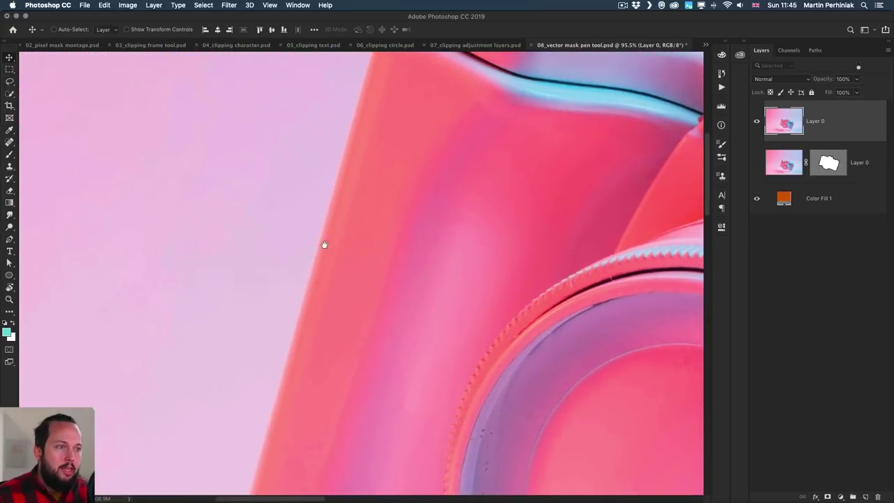
pyautogui.press('q')
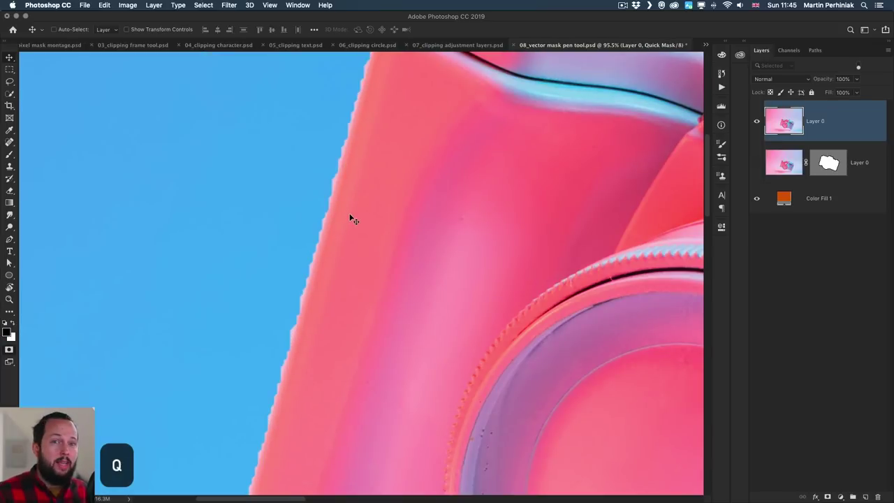
pyautogui.press('q')
pyautogui.scroll(10, 451, 225)
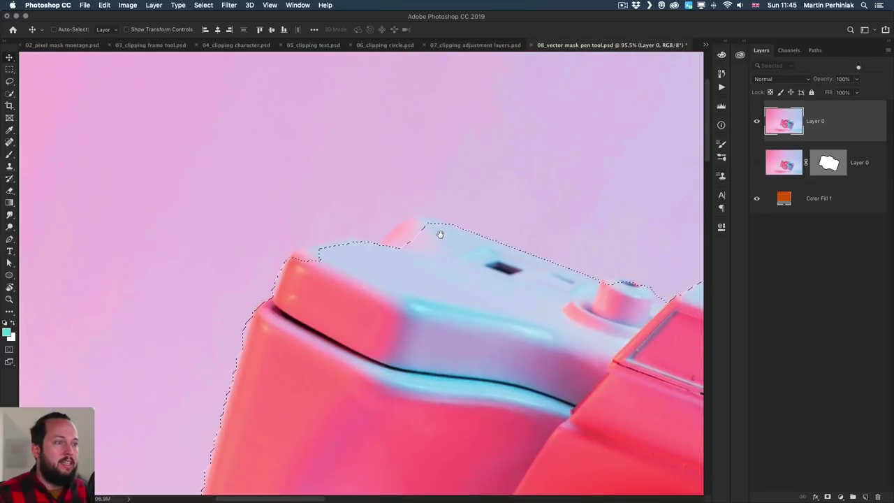
# Add the missing top corner above the grip to the selection by painting in Quick Mask with a size 31 brush
pyautogui.press('q')
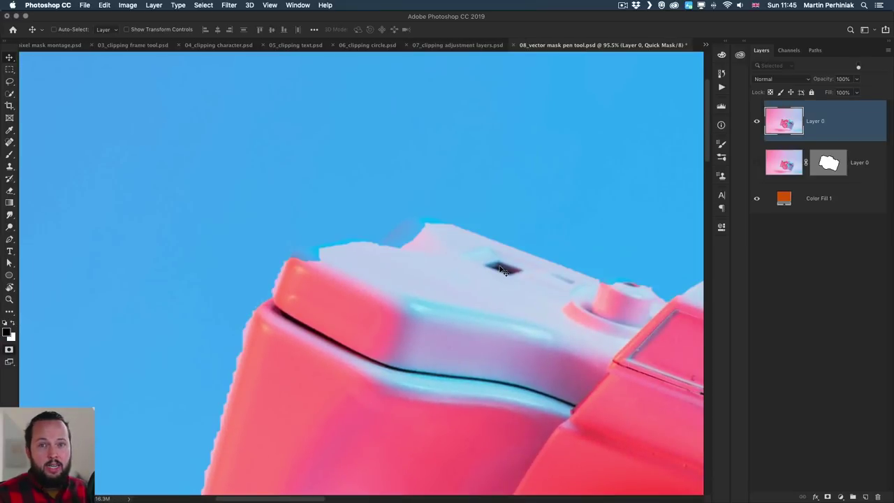
pyautogui.press('b')
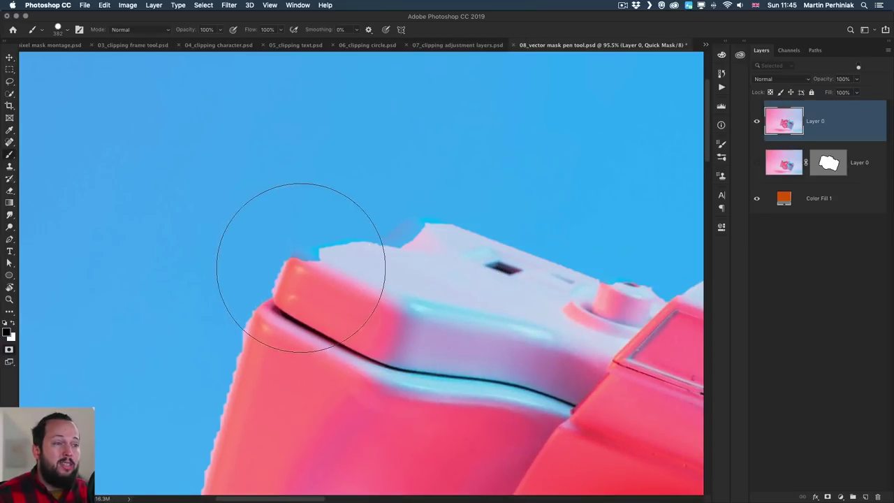
pyautogui.moveTo(363, 305)
pyautogui.mouseDown()
pyautogui.moveTo(297, 290)
pyautogui.moveTo(304, 260)
pyautogui.moveTo(332, 260)
pyautogui.moveTo(297, 262)
pyautogui.moveTo(360, 245)
pyautogui.mouseUp()
pyautogui.press('x')
pyautogui.press('q')
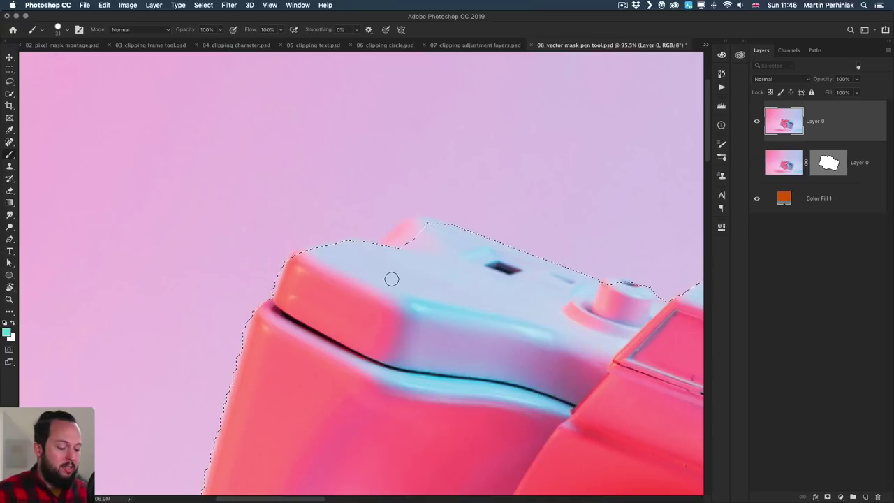
pyautogui.press('super+0')
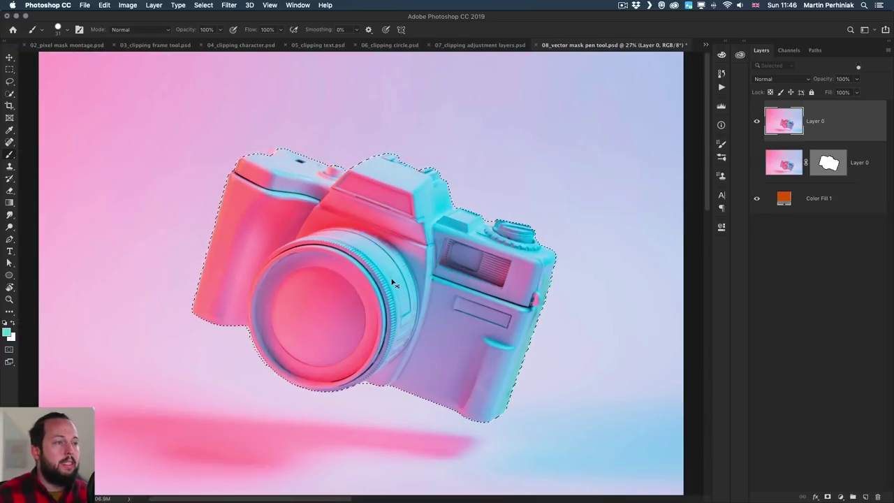
pyautogui.press('super+d')
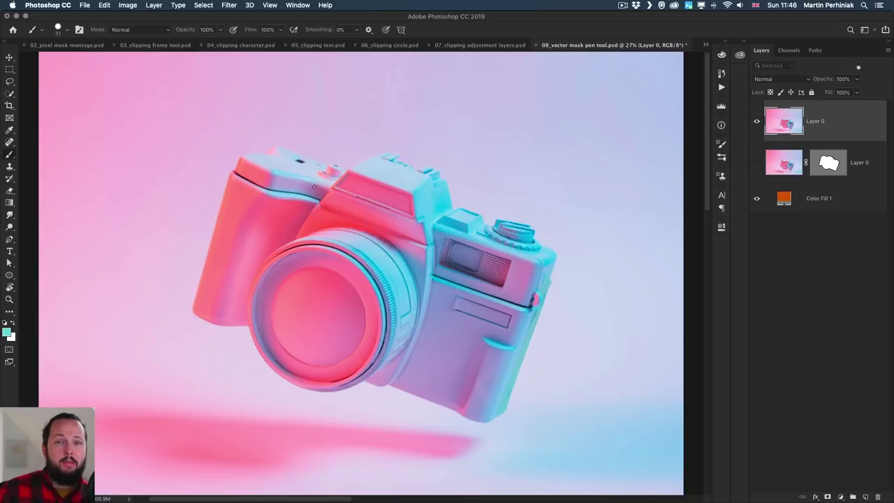
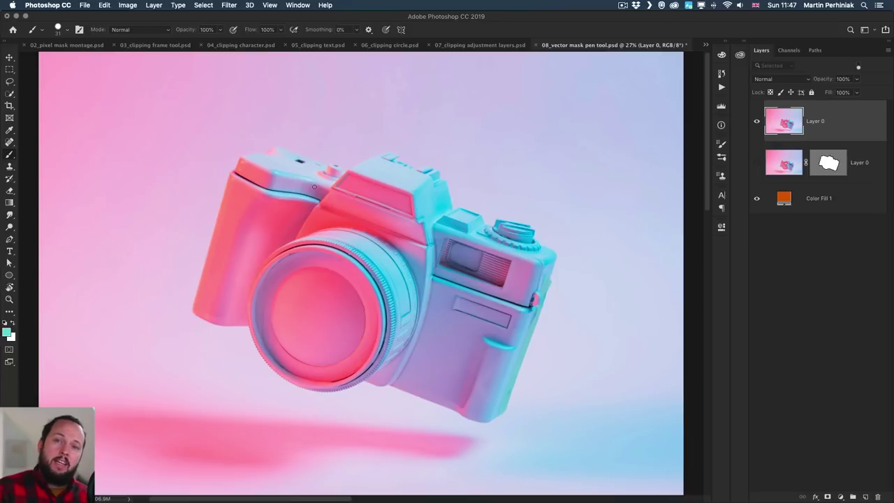
pyautogui.click(757, 121)
pyautogui.click(756, 162)
pyautogui.click(756, 162)
pyautogui.click(757, 120)
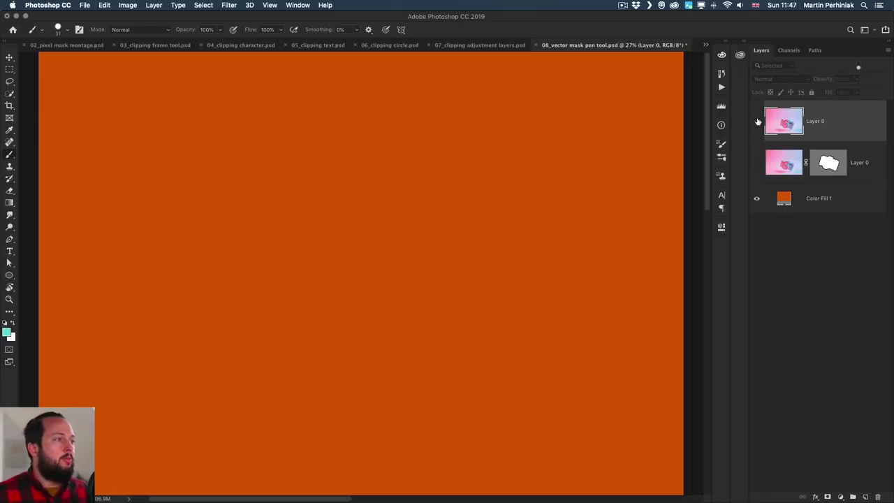
# Bring back the camera selection and turn it into a layer mask on the unmasked copy
pyautogui.press('q')
pyautogui.press('q')
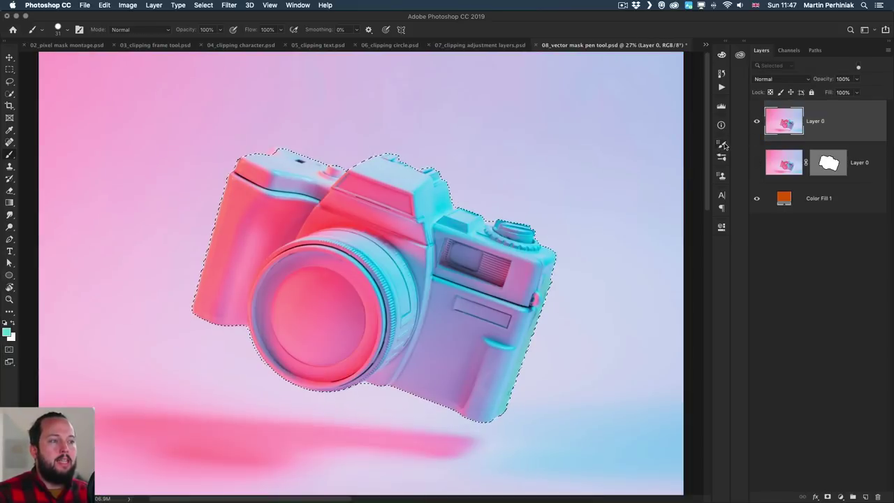
pyautogui.click(825, 497)
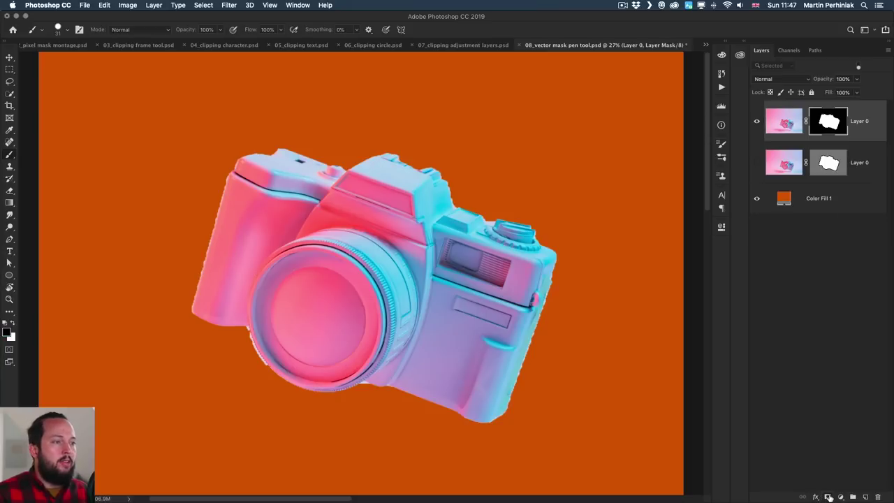
# Compare the camera edges cut out by the automatic selection's mask with those of the vector-masked layer
pyautogui.press('z')
pyautogui.moveTo(382, 353); pyautogui.dragTo(460, 302)
pyautogui.moveTo(455, 262); pyautogui.dragTo(454, 282)
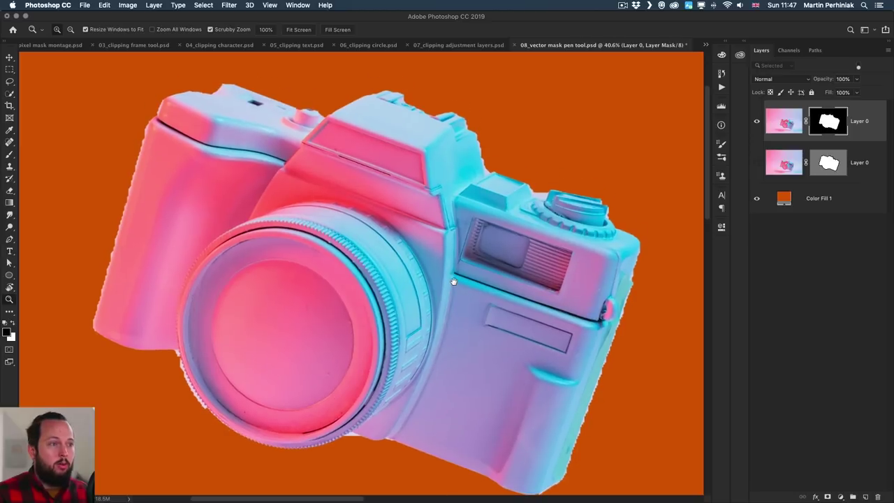
pyautogui.click(756, 122)
pyautogui.click(755, 163)
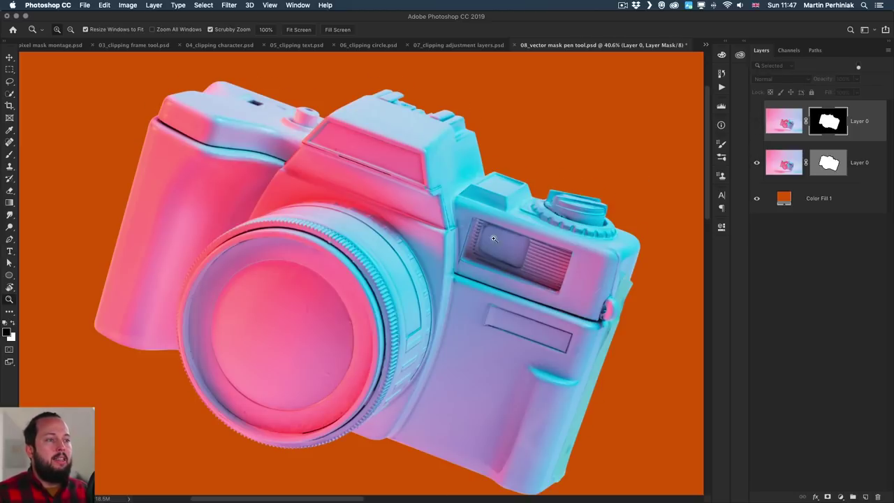
pyautogui.moveTo(479, 243); pyautogui.dragTo(468, 221)
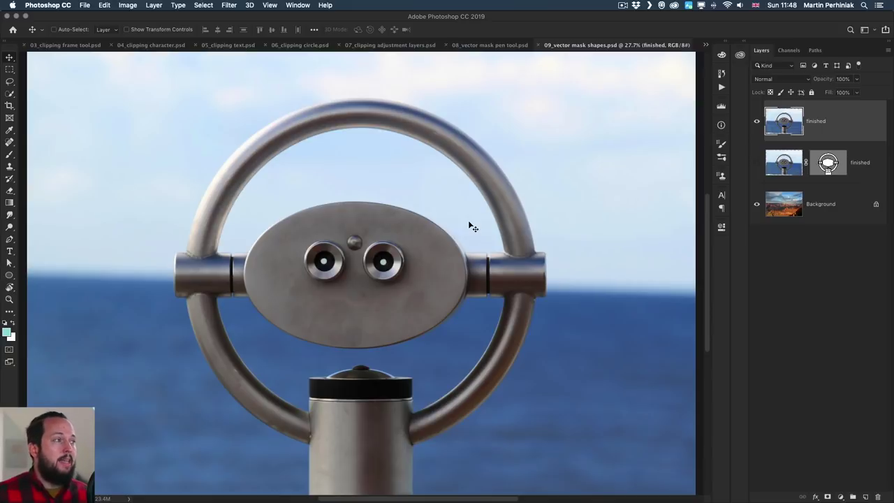
# In 09_vector mask shapes.psd, show the vector-masked viewer layer, hide the unmasked one, and check the cutout with and without the canyon background
pyautogui.click(756, 162)
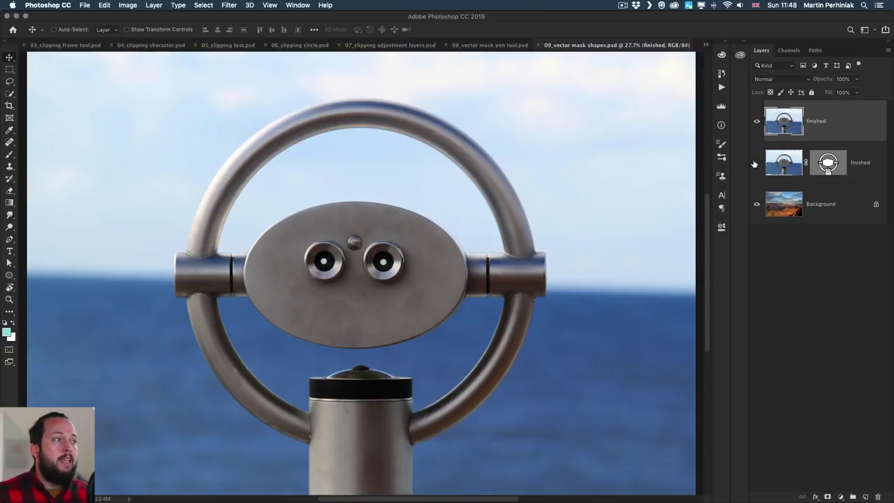
pyautogui.click(756, 124)
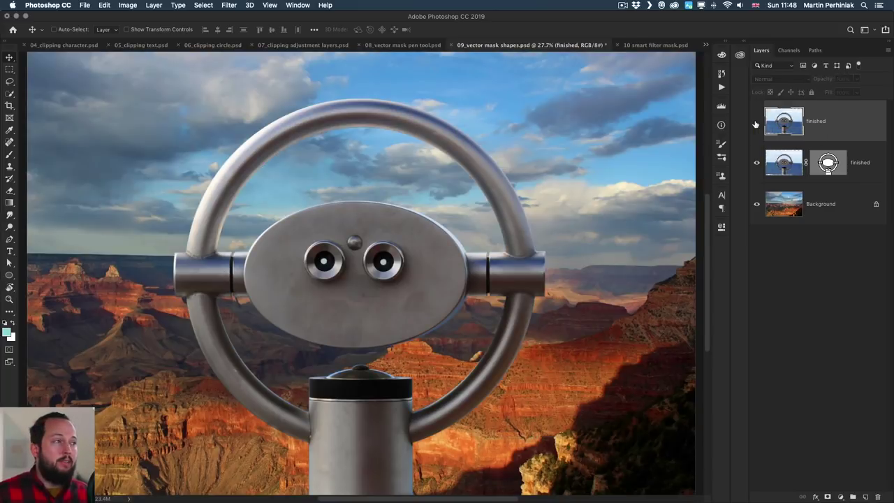
pyautogui.click(755, 124)
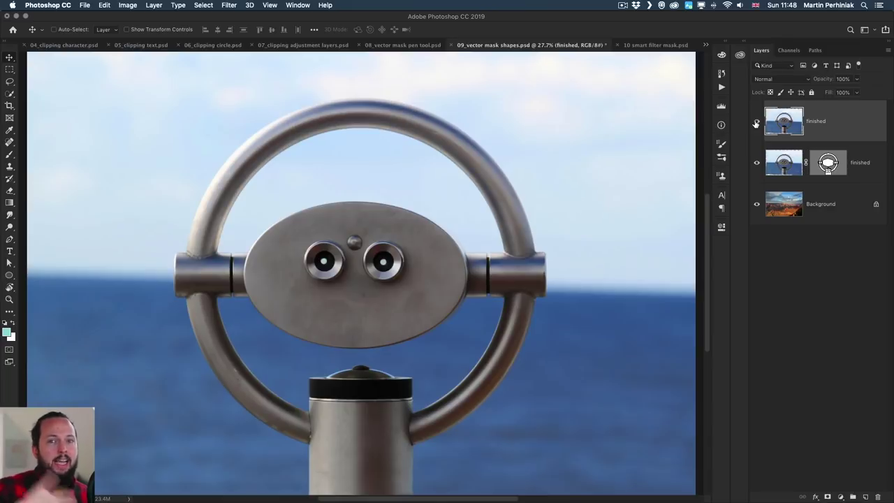
pyautogui.click(756, 124)
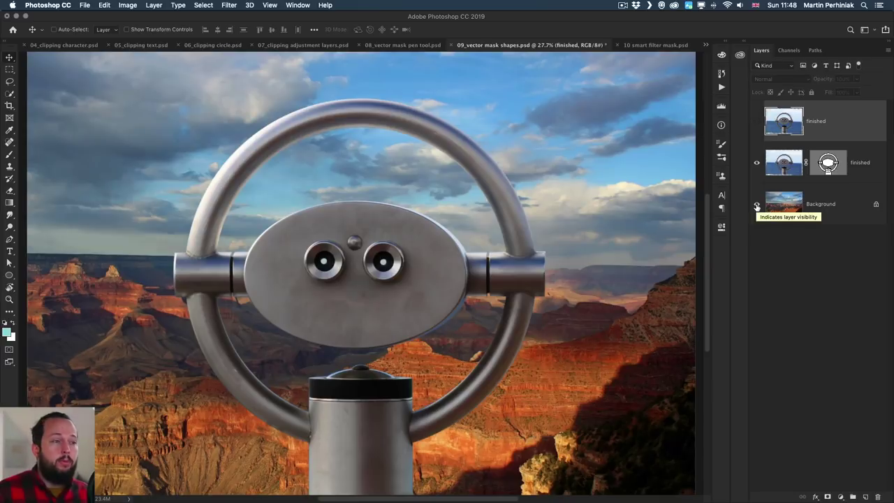
pyautogui.click(757, 204)
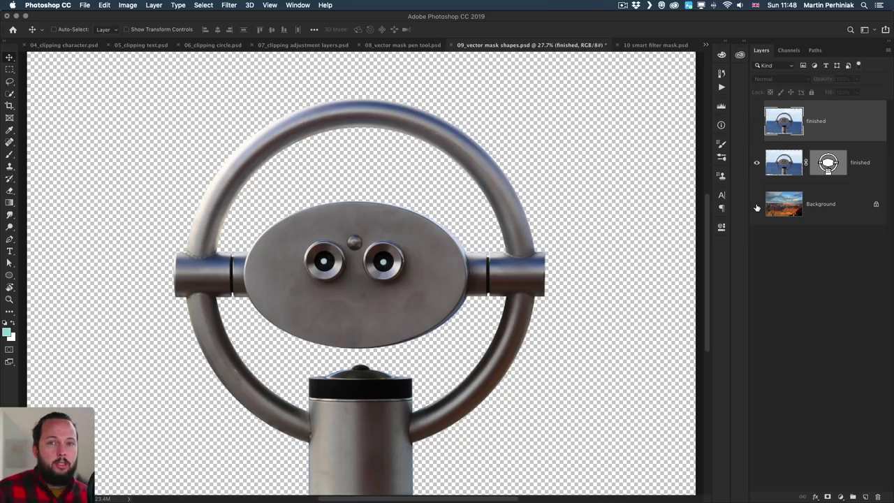
pyautogui.click(756, 204)
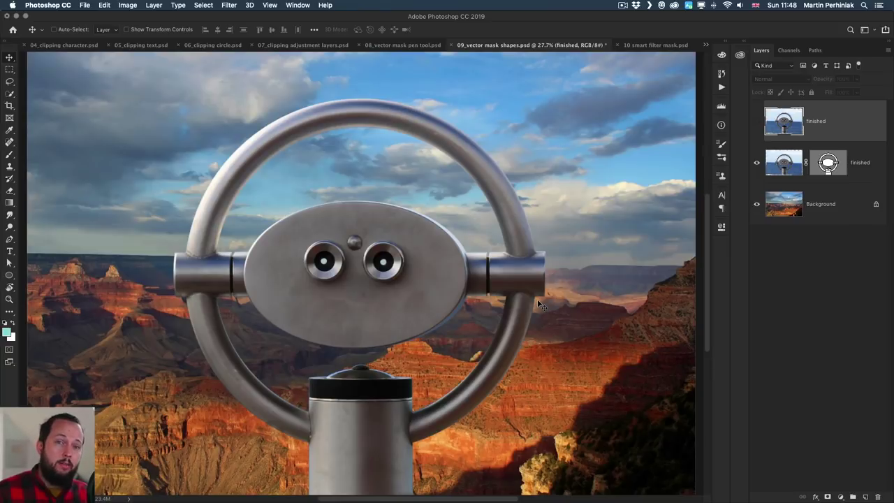
# Make the vector-masked viewer layer active by picking its shape at the left collar's upper outer corner
pyautogui.press('z')
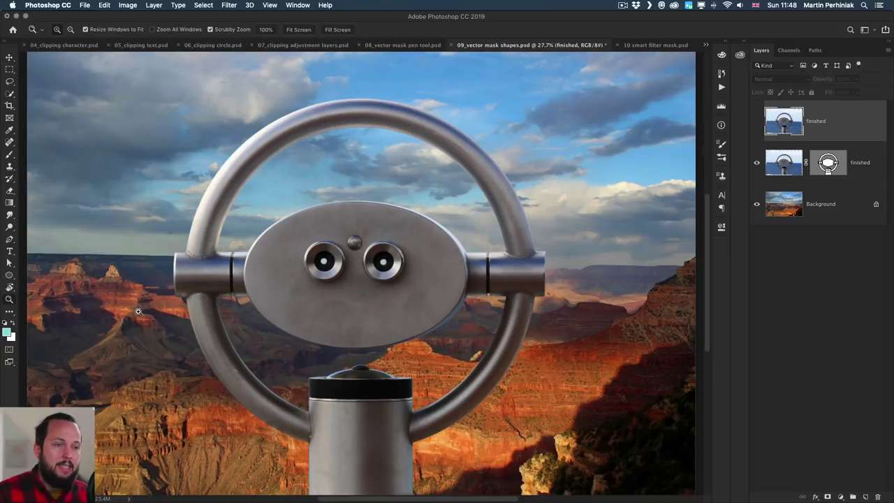
pyautogui.moveTo(275, 254); pyautogui.dragTo(312, 259)
pyautogui.press('v')
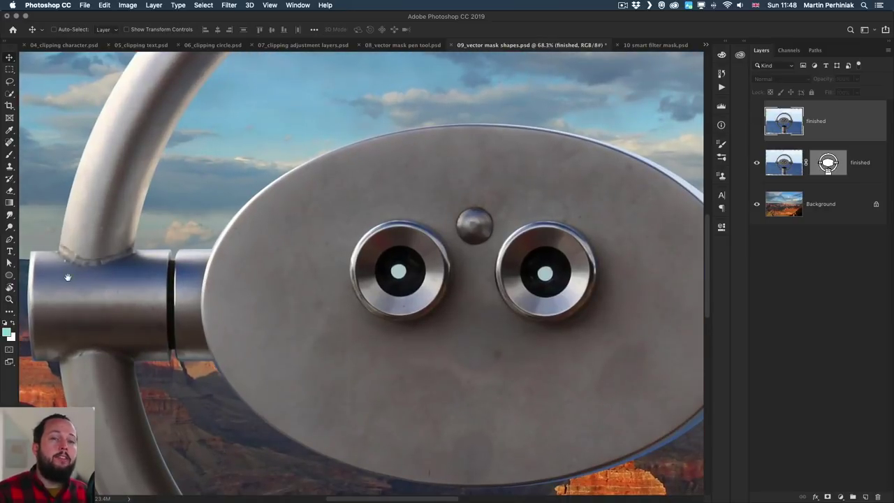
pyautogui.moveTo(64, 278); pyautogui.dragTo(148, 283)
pyautogui.press('z')
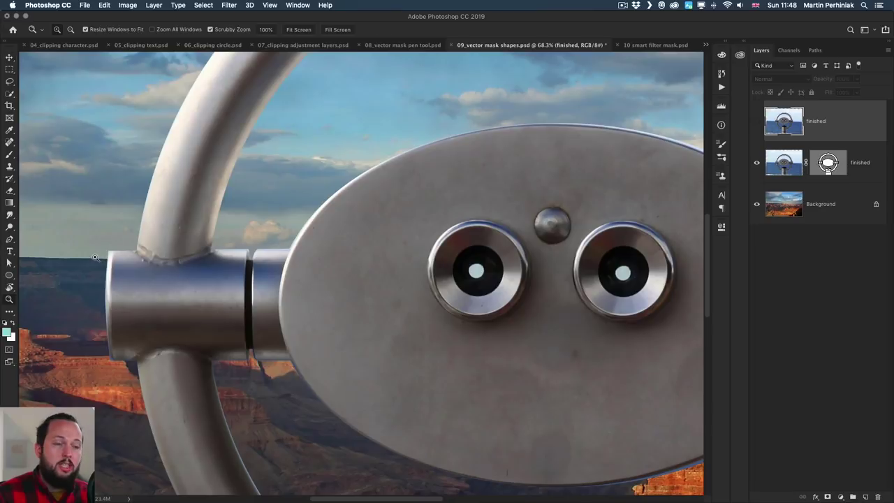
pyautogui.moveTo(94, 258); pyautogui.dragTo(145, 263)
pyautogui.press('a')
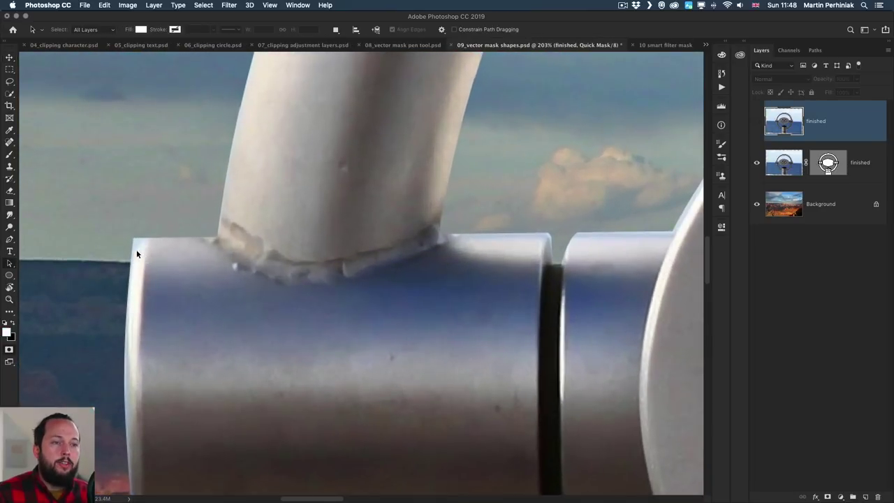
pyautogui.click(139, 243)
pyautogui.click(128, 235)
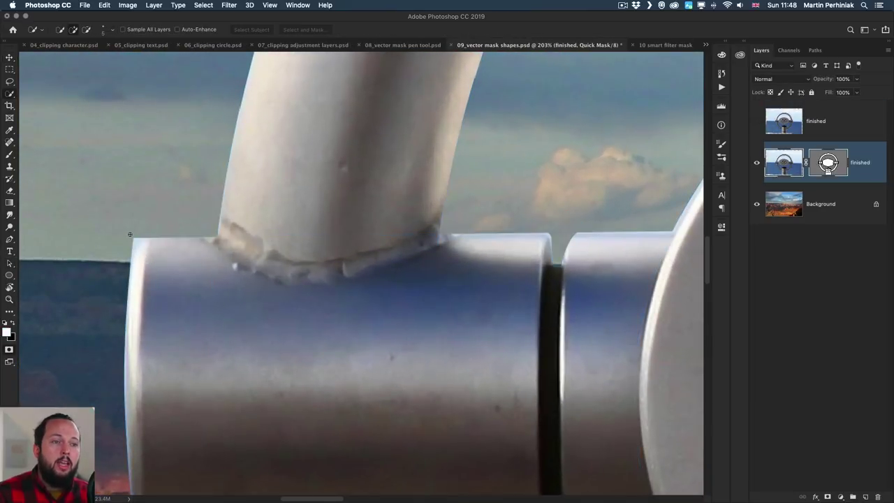
# Select the vector mask's corner anchor point at the left collar's upper outer corner
pyautogui.press('w')
pyautogui.press('a')
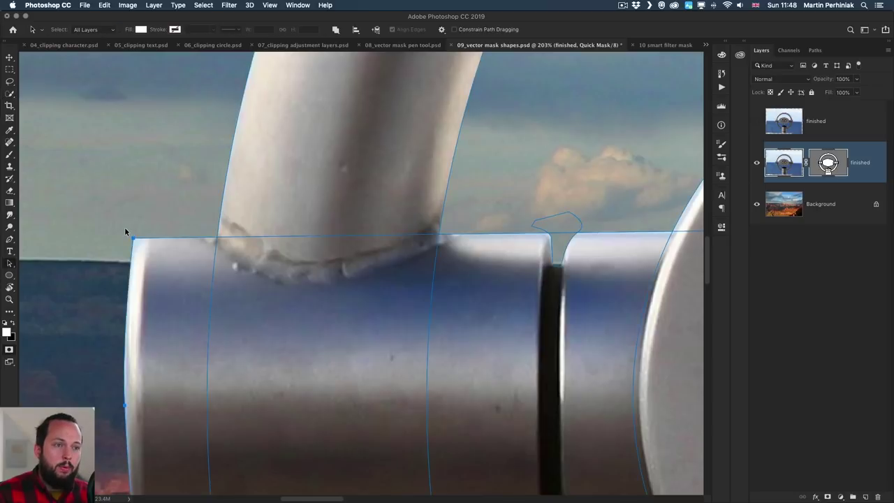
pyautogui.click(126, 230)
pyautogui.click(134, 238)
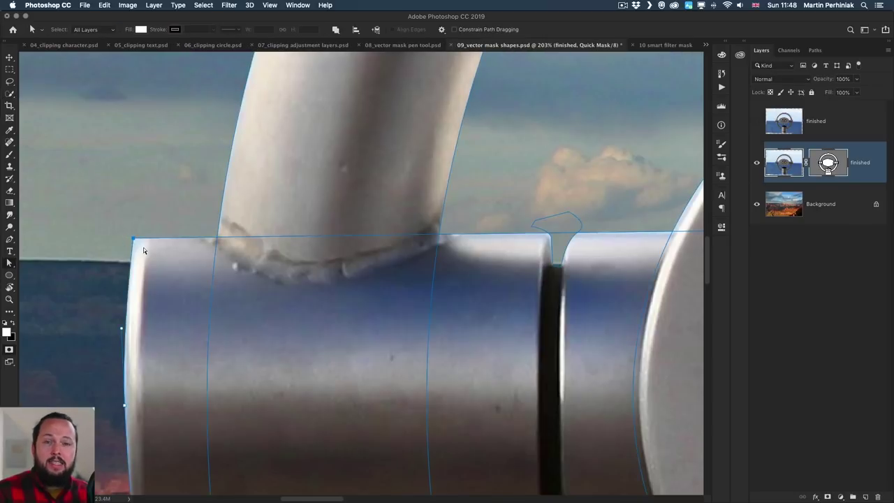
# Round the left collar's upper outer mask corner by adding an anchor on its top edge and reshaping the corner point and its handles
pyautogui.press('z')
pyautogui.moveTo(134, 256); pyautogui.dragTo(151, 249)
pyautogui.press('p')
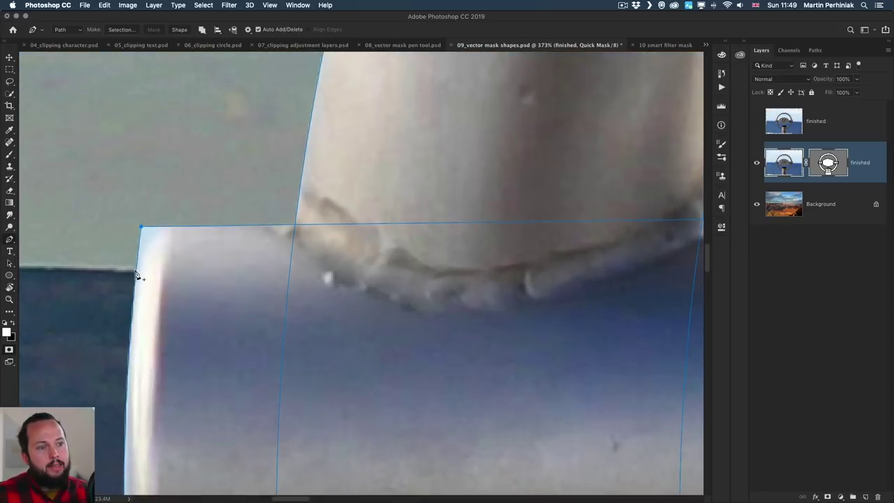
pyautogui.click(170, 226)
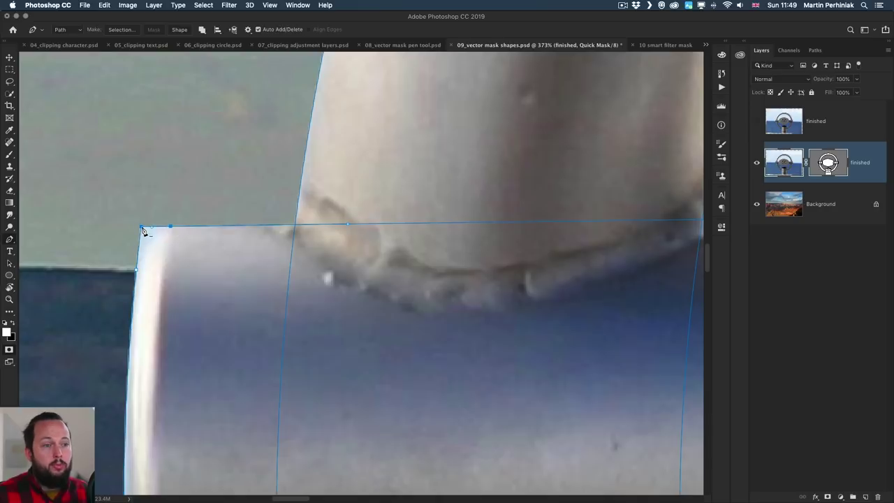
pyautogui.keyDown('ctrl'); pyautogui.click(142, 227); pyautogui.keyUp('ctrl')
pyautogui.press('alt')
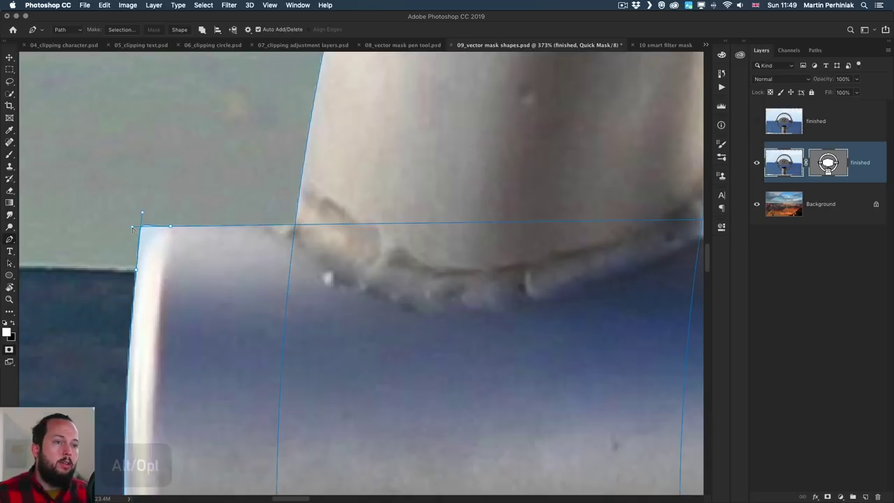
pyautogui.moveTo(133, 228)
pyautogui.mouseDown()
pyautogui.moveTo(149, 228)
pyautogui.moveTo(141, 238)
pyautogui.mouseUp()
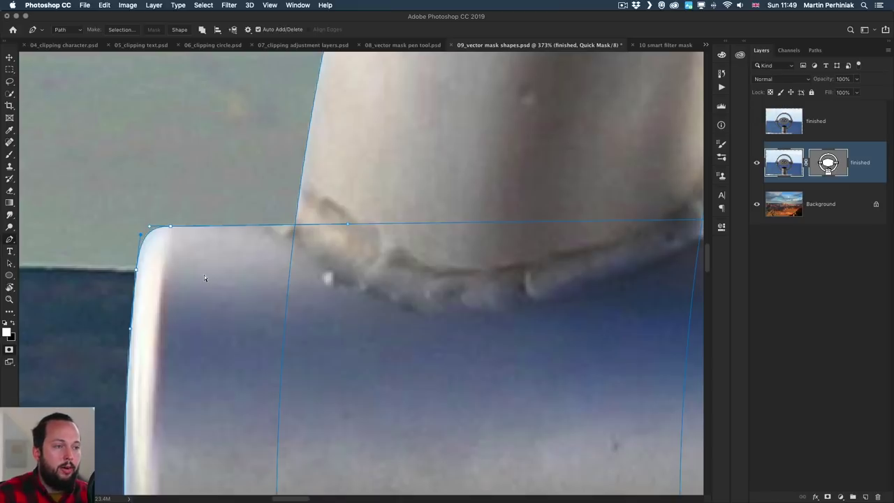
# Examine the overlapping shape paths that make up the vector mask, including the inner ring outline, collars, oval plate and post
pyautogui.press('super+0')
pyautogui.press('a')
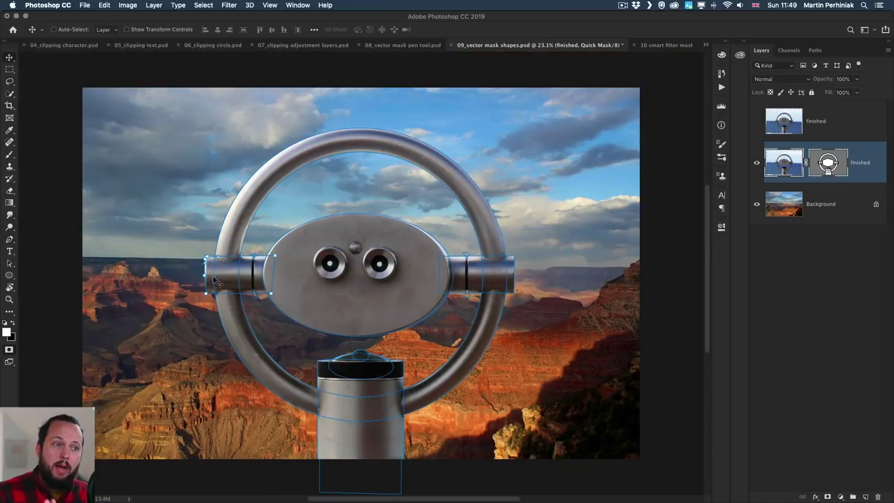
pyautogui.click(282, 252)
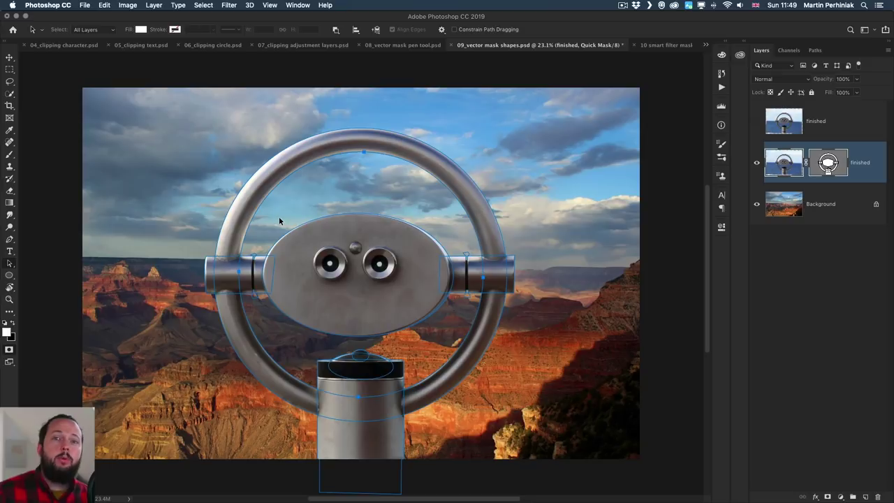
pyautogui.moveTo(326, 253); pyautogui.dragTo(356, 253)
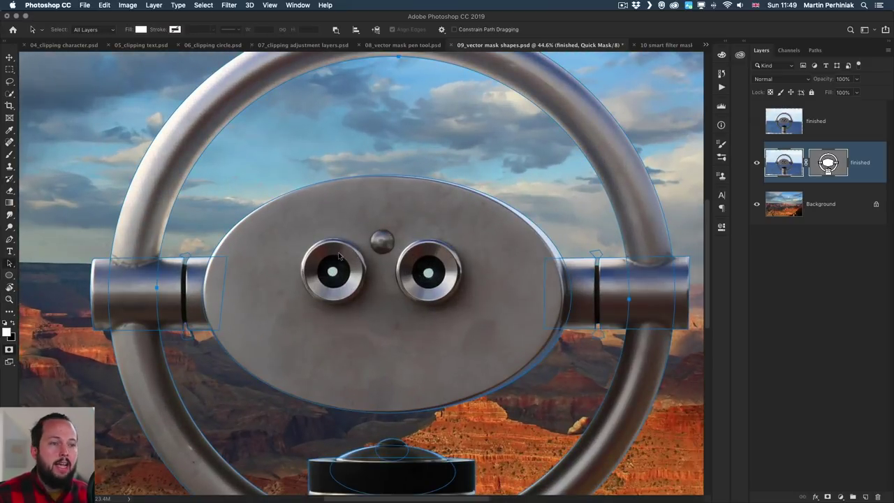
pyautogui.press('super+0')
pyautogui.press('super+minus')
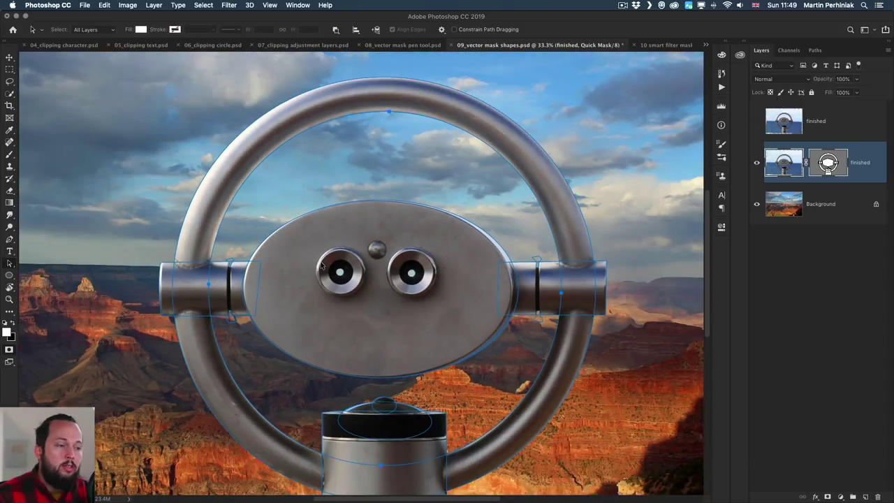
pyautogui.scroll(-3, 322, 266)
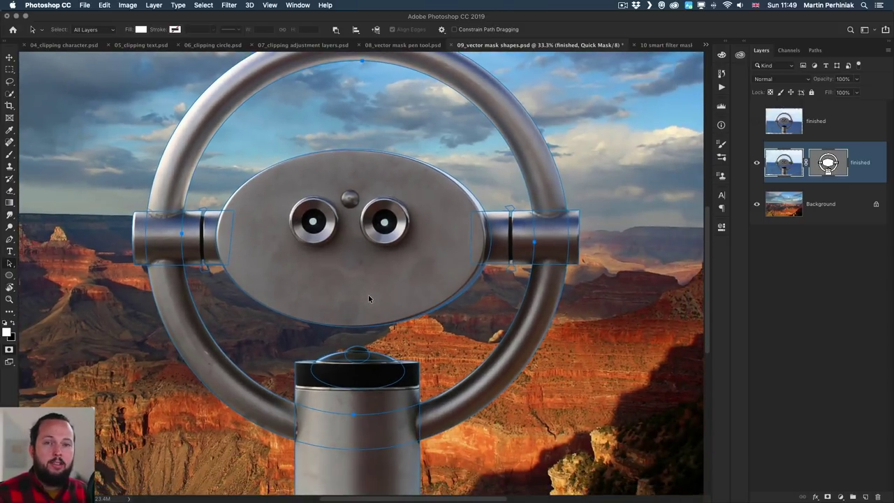
pyautogui.moveTo(9, 275); pyautogui.dragTo(68, 292)
pyautogui.press('a')
pyautogui.scroll(2, 294, 91)
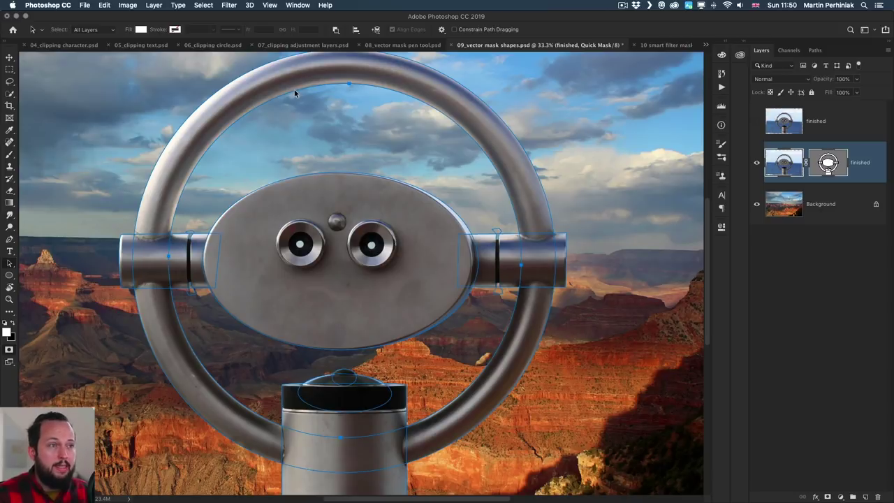
# Examine which path operation is assigned to the vector mask's outer ring ellipse and which to its inner ring ellipse
pyautogui.scroll(3, 294, 89)
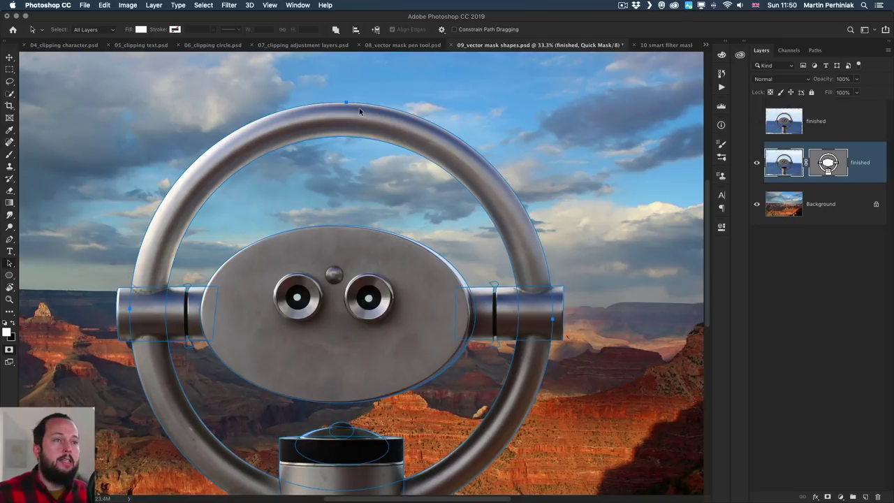
pyautogui.click(336, 30)
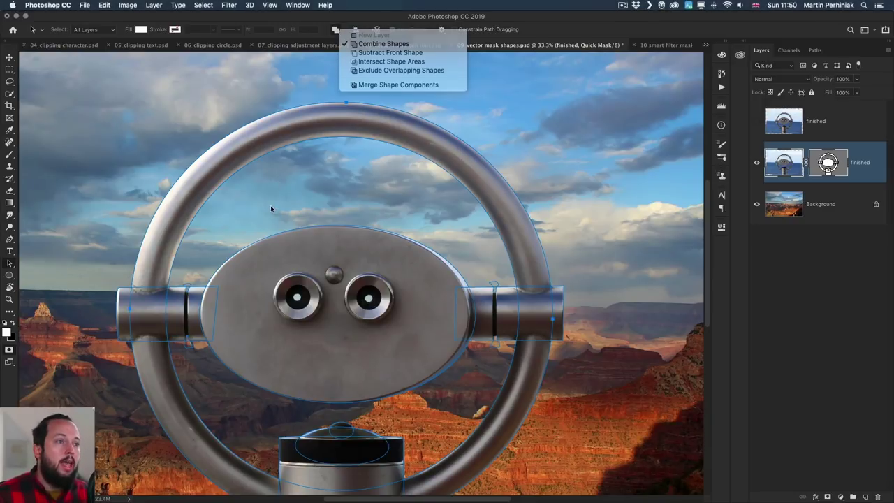
pyautogui.click(317, 137)
pyautogui.click(336, 30)
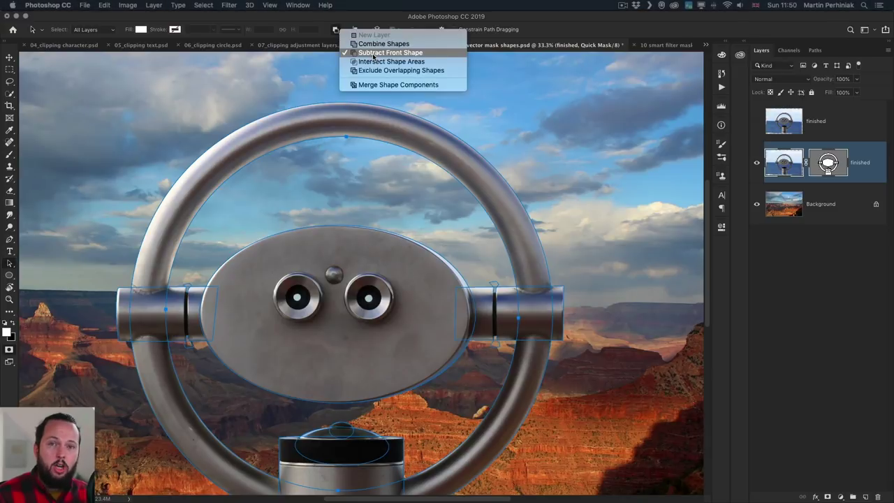
pyautogui.click(373, 53)
pyautogui.click(336, 30)
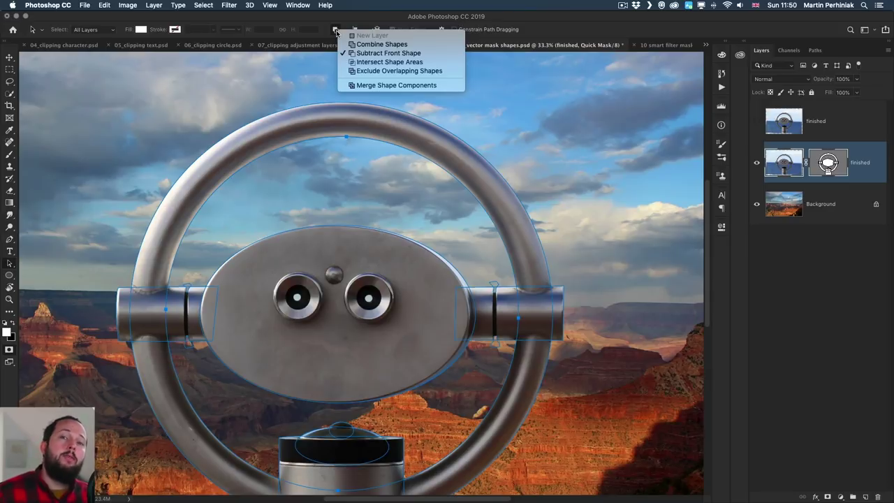
pyautogui.click(369, 104)
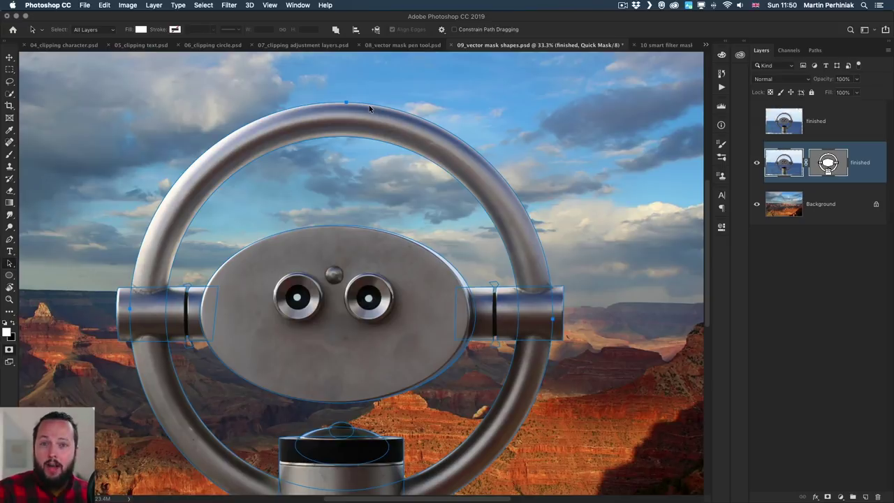
pyautogui.click(371, 137)
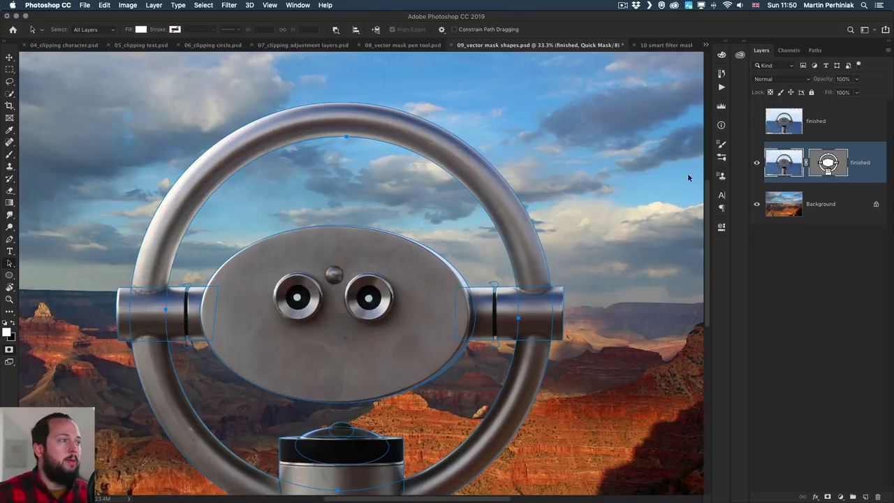
# Hide the vector-masked viewer layer, show and select the unmasked viewer layer above it, and add an empty vector mask to that layer
pyautogui.click(755, 164)
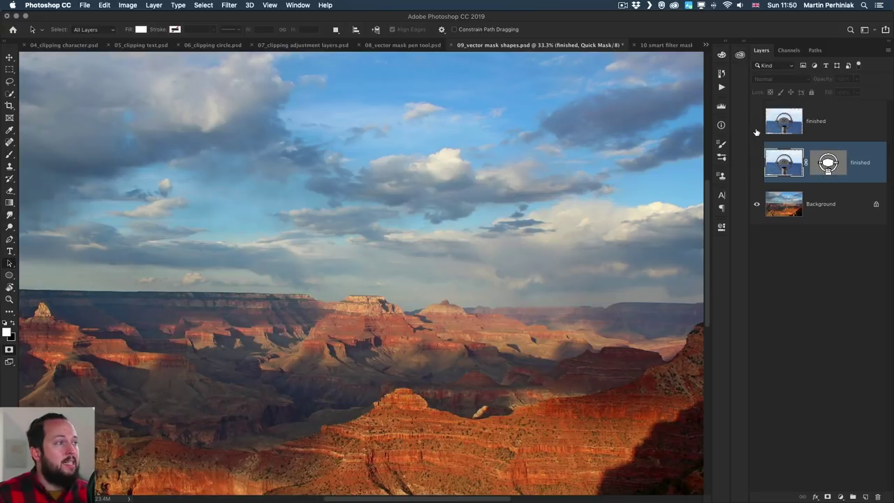
pyautogui.click(757, 121)
pyautogui.click(827, 122)
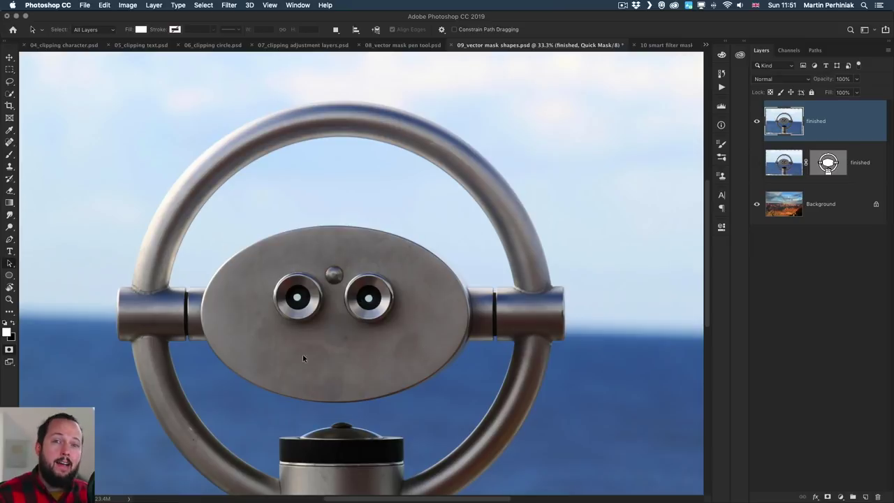
pyautogui.scroll(-3, 259, 323)
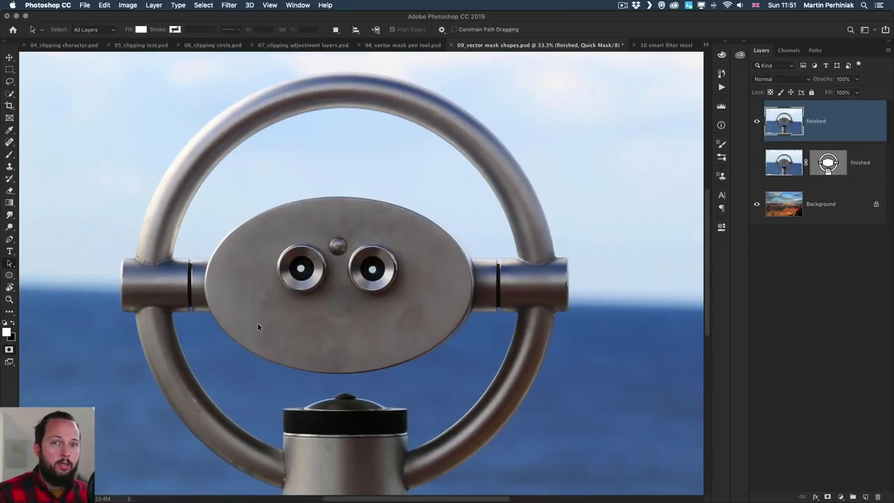
pyautogui.press('super+minus')
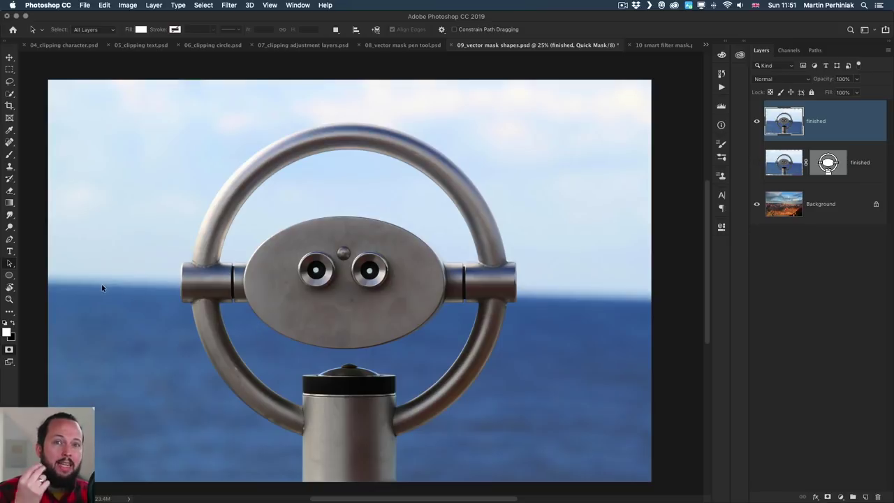
pyautogui.click(9, 275)
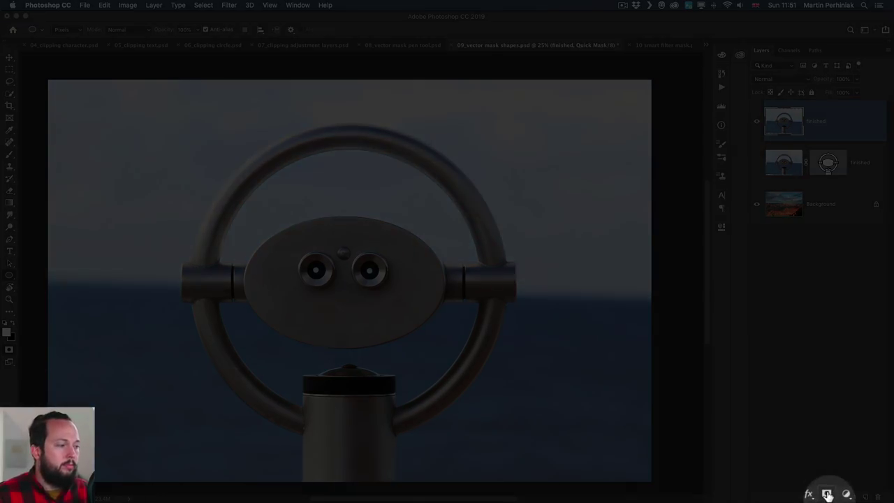
pyautogui.keyDown('super'); pyautogui.click(827, 497); pyautogui.keyUp('super')
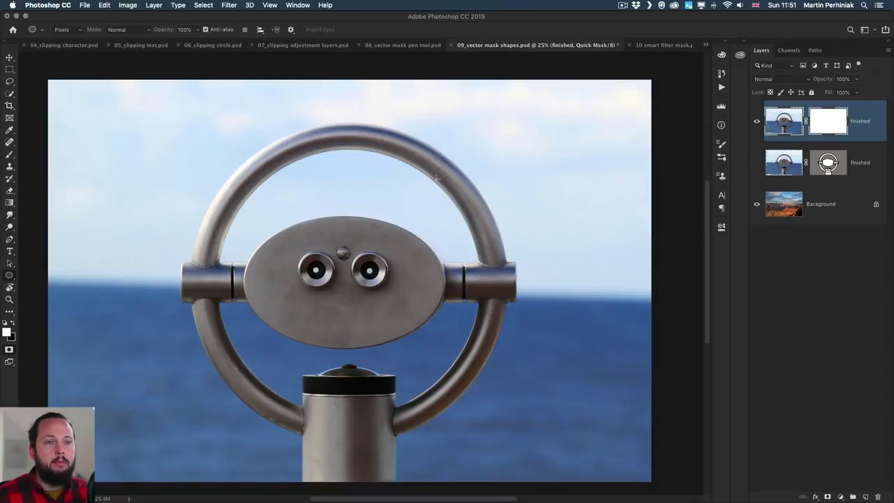
# With the Ellipse tool in Path mode and Combine Shapes, draw an ellipse of about 2733 × 2741 px around the ring's outer edge
pyautogui.moveTo(10, 275); pyautogui.dragTo(70, 295)
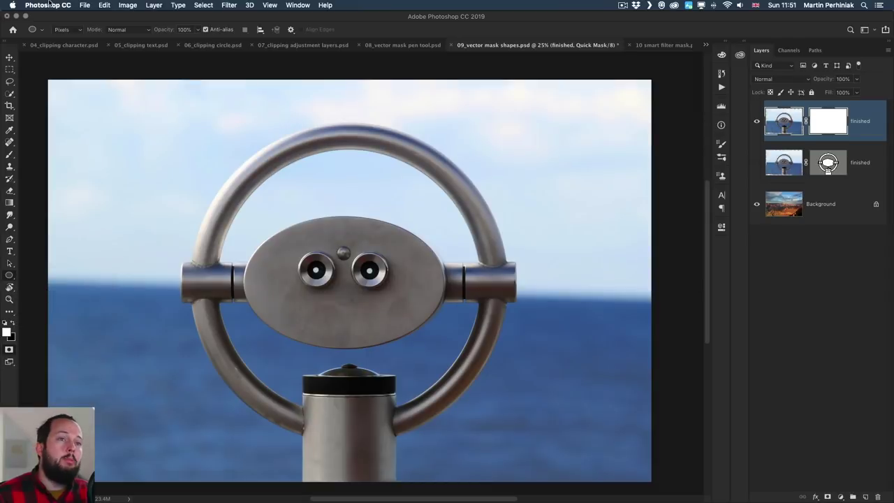
pyautogui.click(70, 29)
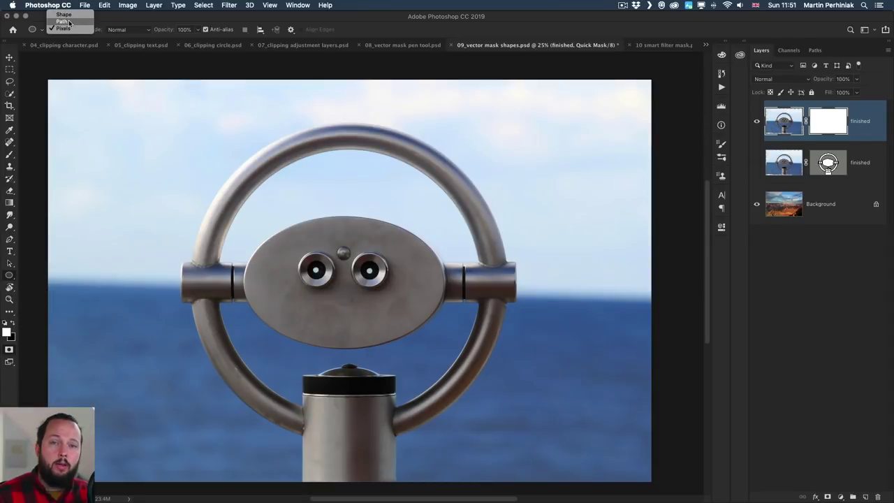
pyautogui.click(69, 23)
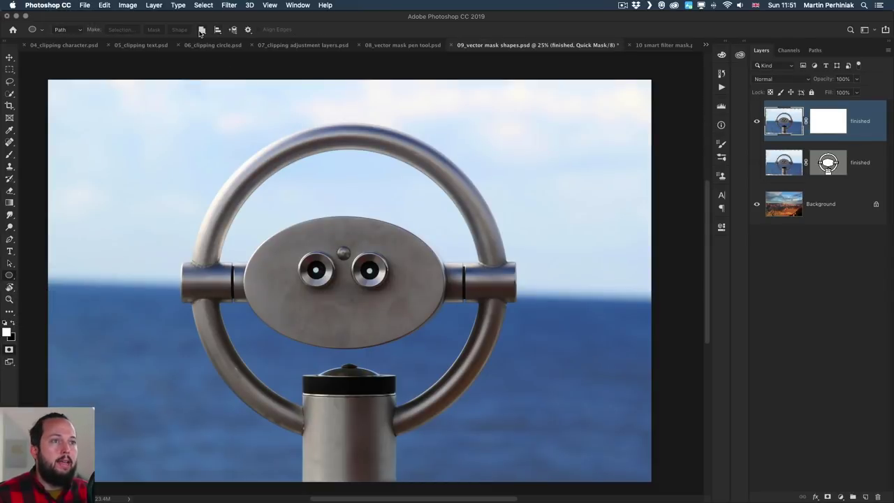
pyautogui.click(202, 30)
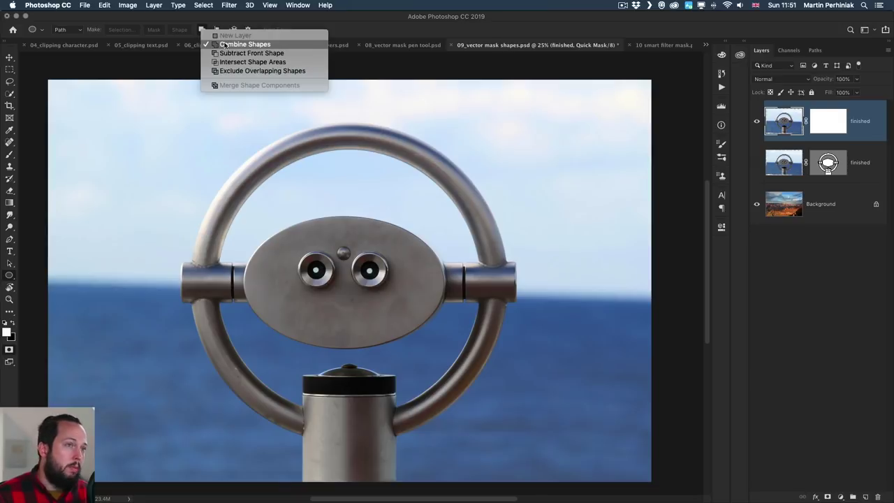
pyautogui.click(225, 45)
pyautogui.moveTo(212, 133)
pyautogui.mouseDown()
pyautogui.moveTo(552, 461)
pyautogui.moveTo(528, 427)
pyautogui.moveTo(531, 353)
pyautogui.moveTo(535, 400)
pyautogui.moveTo(533, 392)
pyautogui.moveTo(520, 404)
pyautogui.moveTo(529, 437)
pyautogui.moveTo(484, 408)
pyautogui.moveTo(525, 447)
pyautogui.moveTo(506, 440)
pyautogui.mouseUp()
pyautogui.press('space')
pyautogui.moveTo(508, 440); pyautogui.dragTo(508, 442)
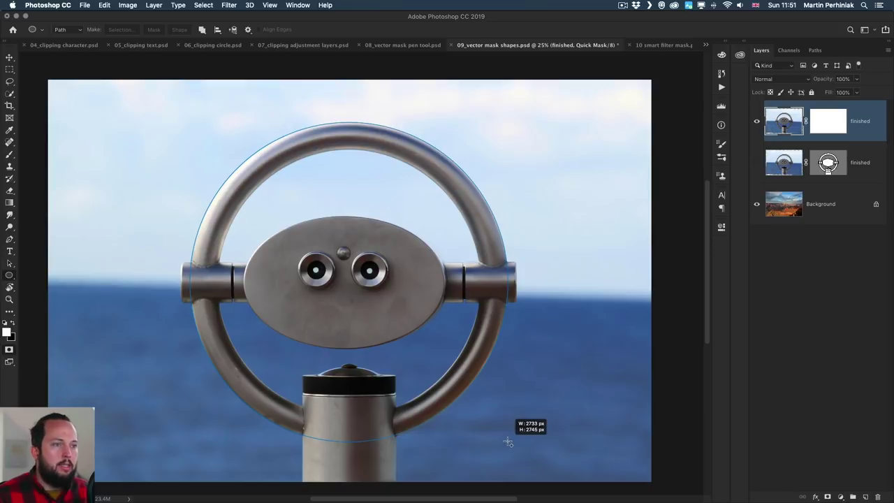
pyautogui.moveTo(508, 442); pyautogui.dragTo(509, 441)
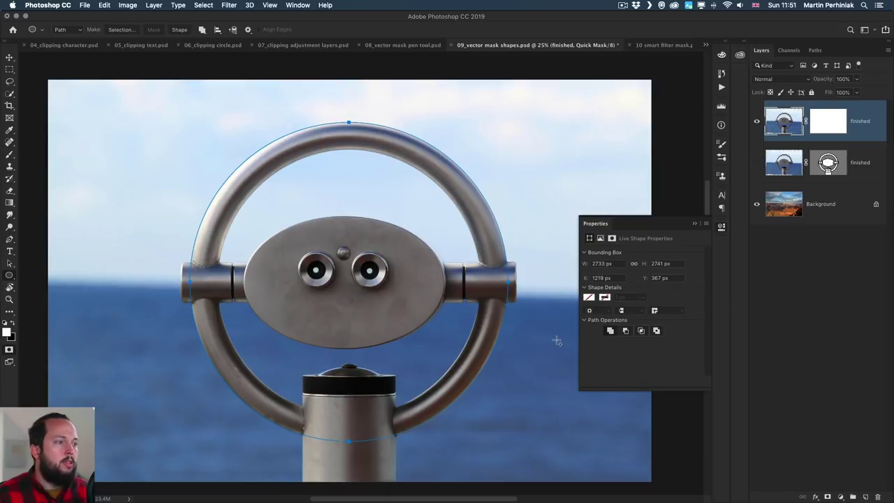
# Copy the outer ring ellipse path and paste it into the top viewer layer's vector mask
pyautogui.click(764, 138)
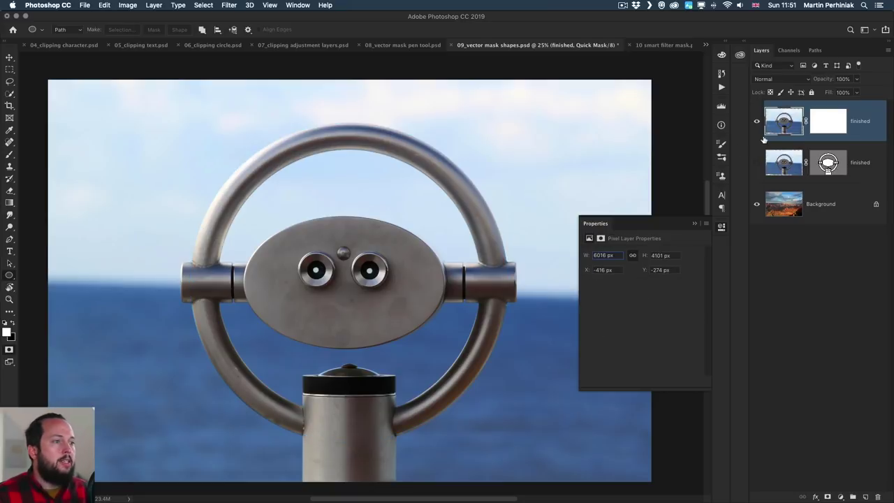
pyautogui.click(825, 129)
pyautogui.hotkey('ctrl', 'v')
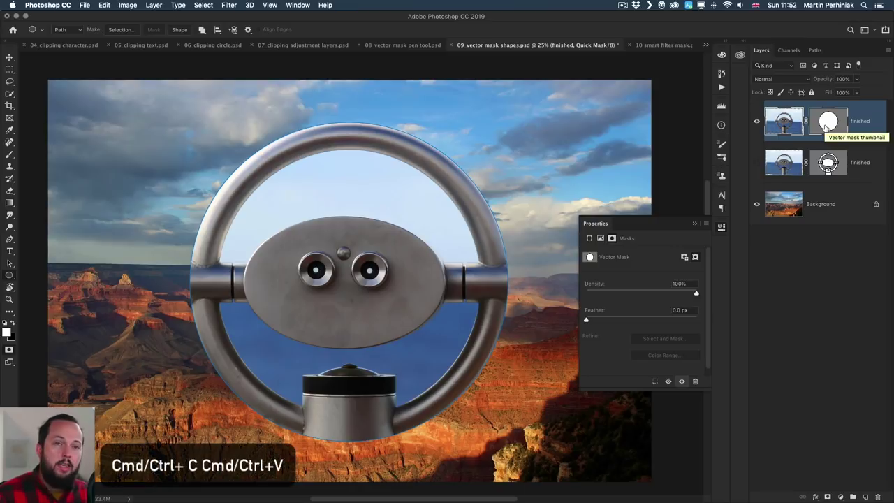
pyautogui.click(826, 124)
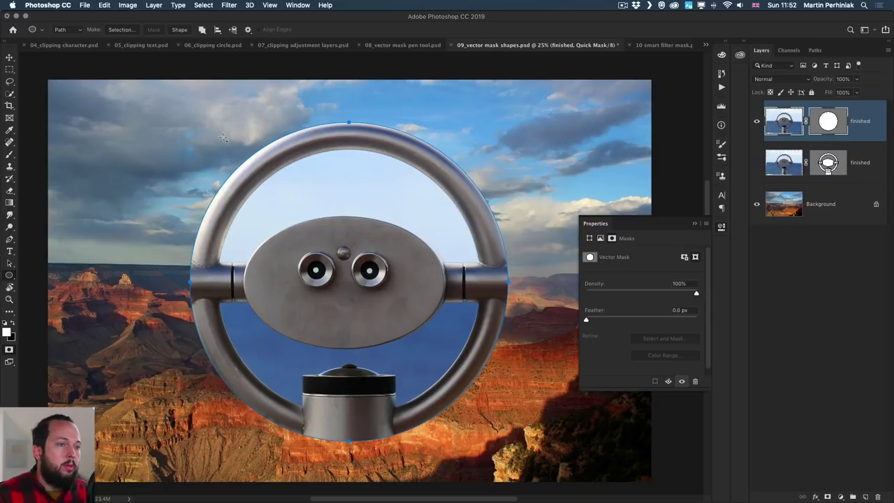
# Add an ellipse of about 2262 × 2285 px along the ring's inner edge and set it to Subtract Front Shape
pyautogui.moveTo(222, 137); pyautogui.dragTo(480, 414)
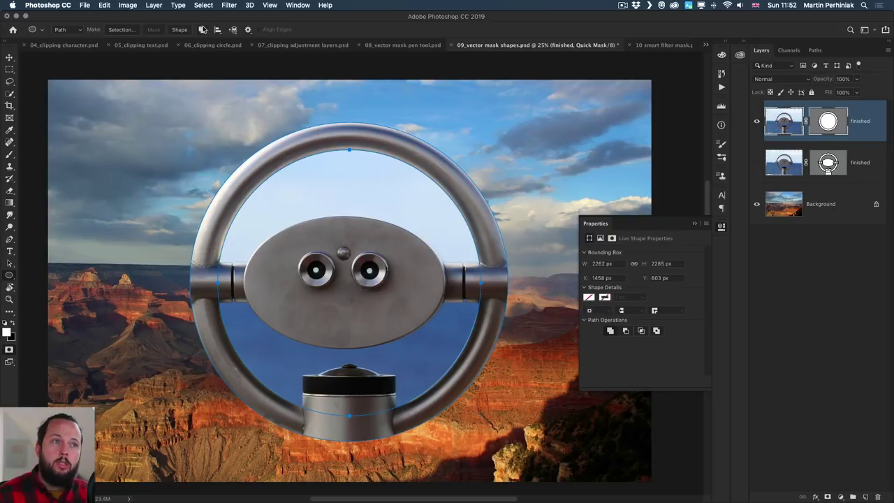
pyautogui.click(203, 30)
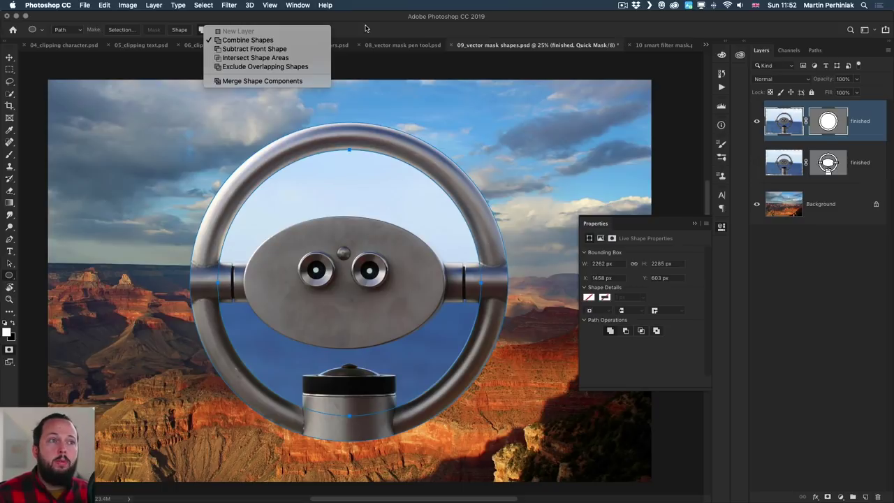
pyautogui.click(253, 49)
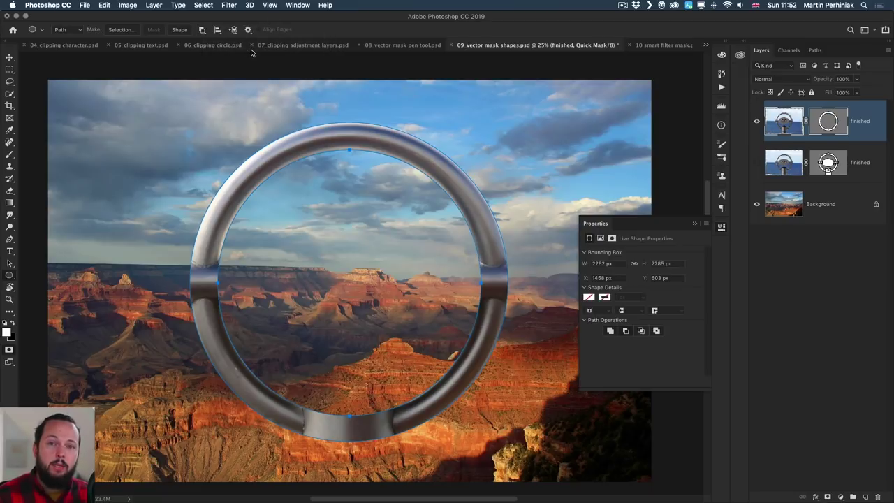
# Switch the inner ring ellipse back to Combine Shapes
pyautogui.press('a')
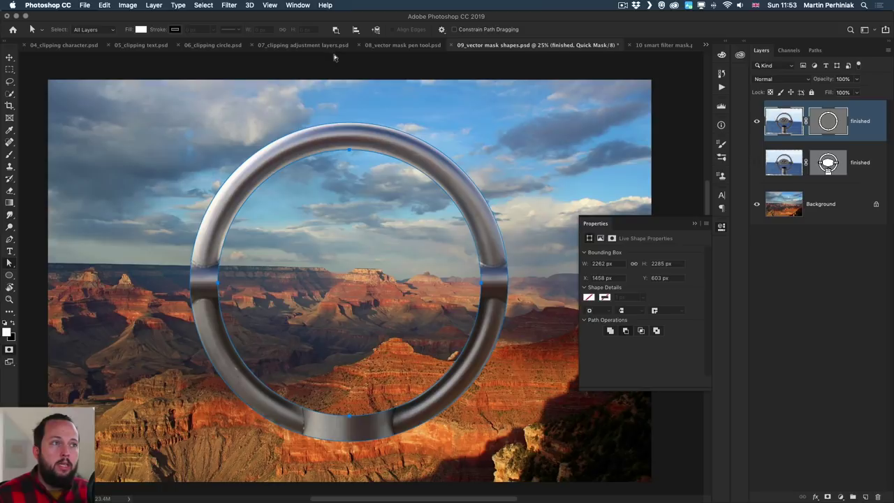
pyautogui.click(336, 30)
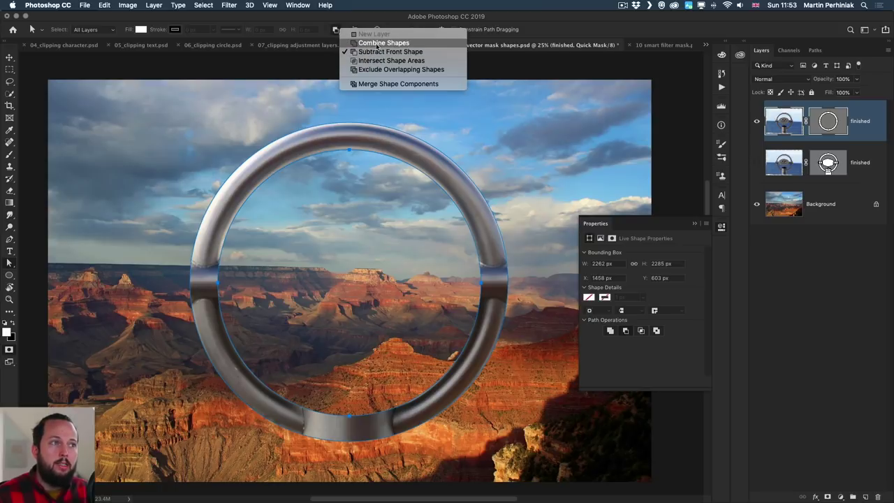
pyautogui.click(384, 43)
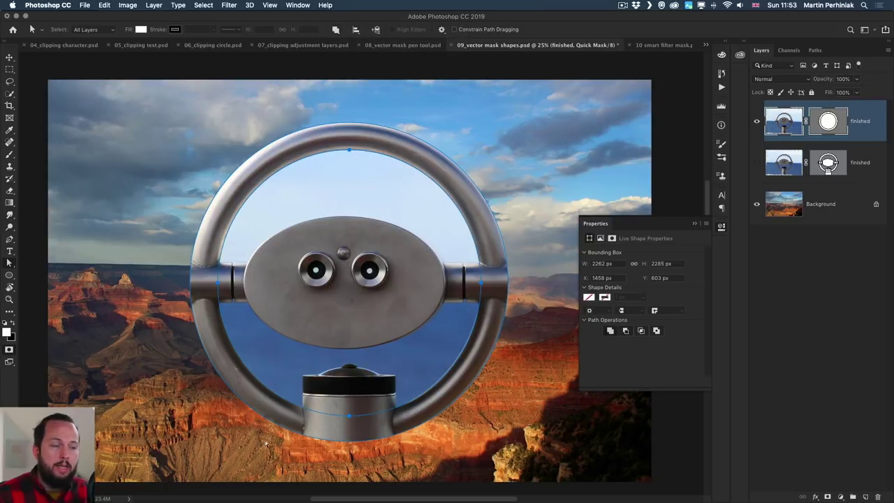
# Add an ellipse of about 1748 × 1151 px to the vector mask around the viewer's oval plate
pyautogui.scroll(5, 280, 383)
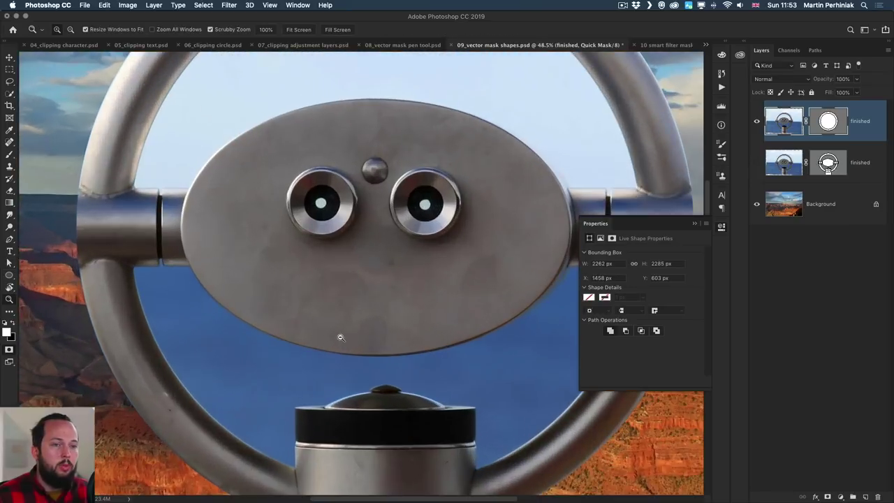
pyautogui.scroll(-2, 280, 383)
pyautogui.click(11, 275)
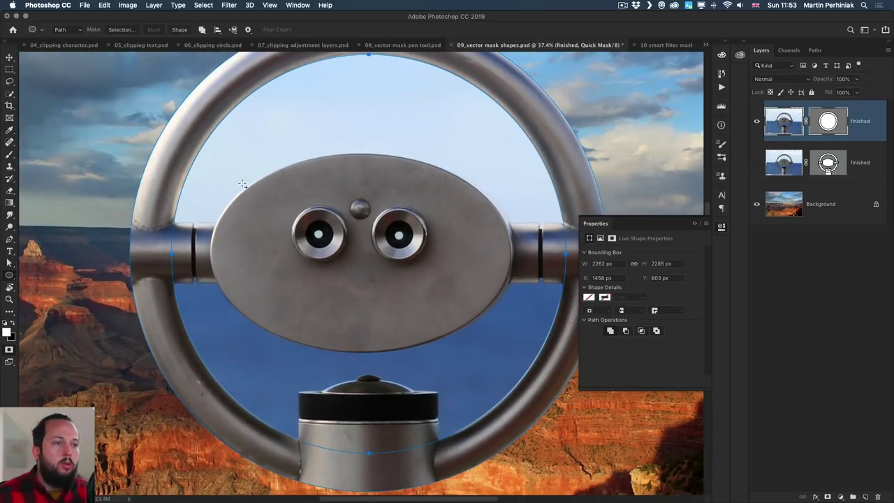
pyautogui.moveTo(213, 169); pyautogui.dragTo(514, 354)
# Add a rectangle of about 2417 × 351 px to the vector mask, spanning the horizontal bar between the two collars
pyautogui.hotkey('shift', 'u')
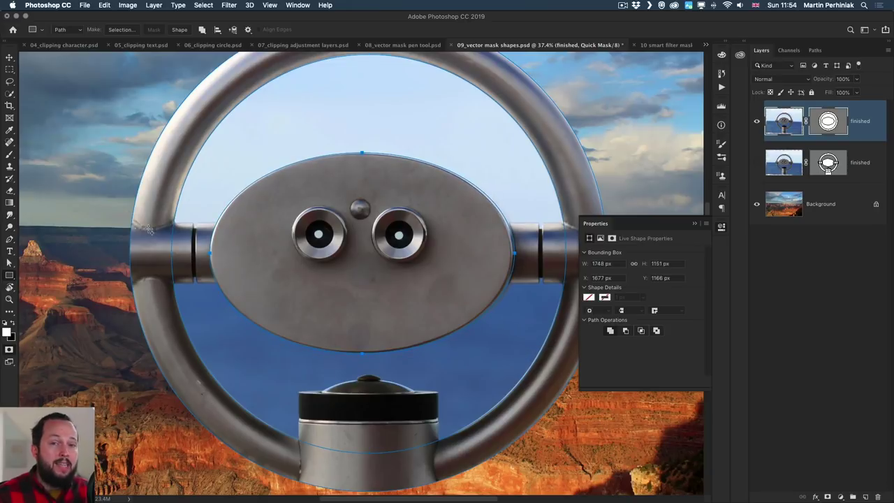
pyautogui.moveTo(150, 224); pyautogui.dragTo(571, 283)
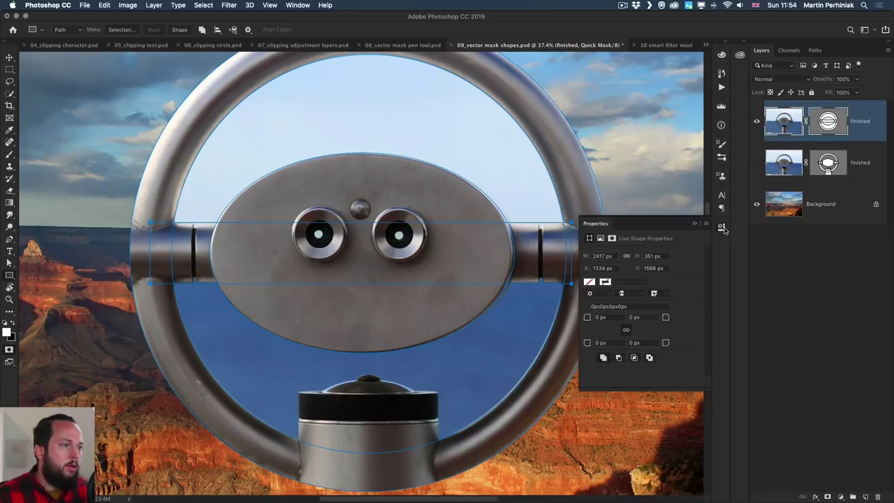
pyautogui.click(721, 227)
# Select the inner ring ellipse in the vector mask and set its path operation to Subtract Front Shape
pyautogui.press('a')
pyautogui.scroll(2, 419, 119)
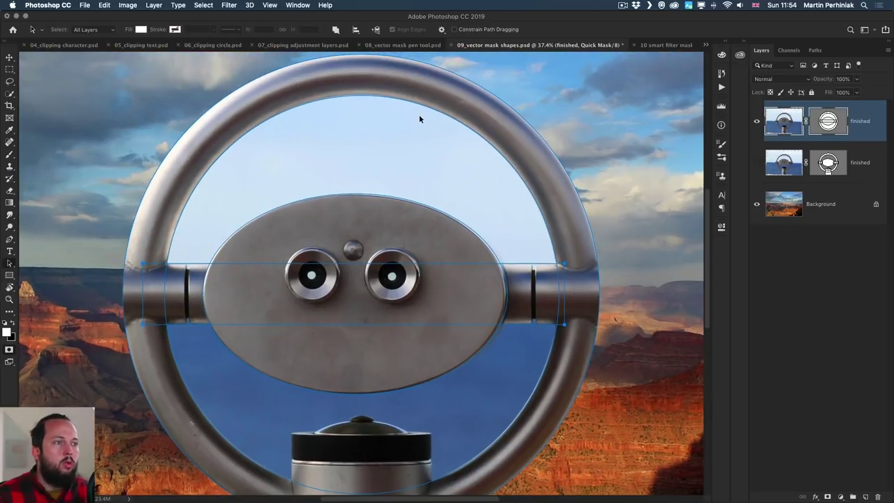
pyautogui.click(395, 96)
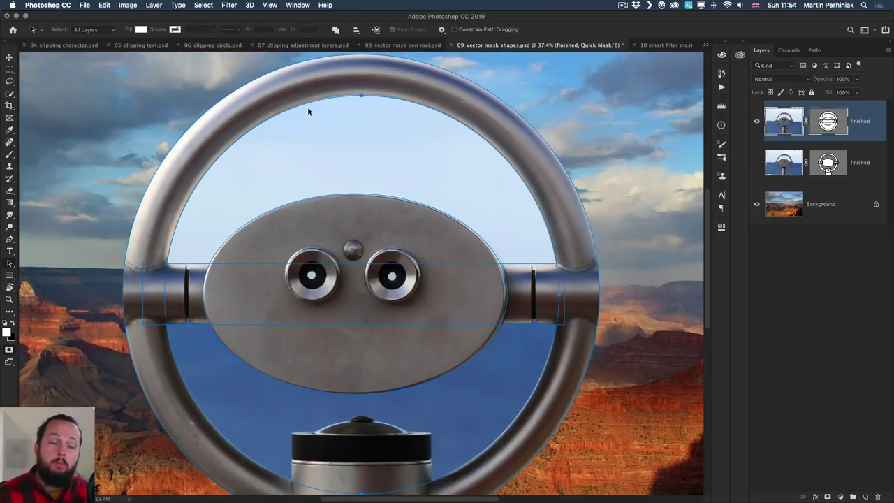
pyautogui.click(336, 31)
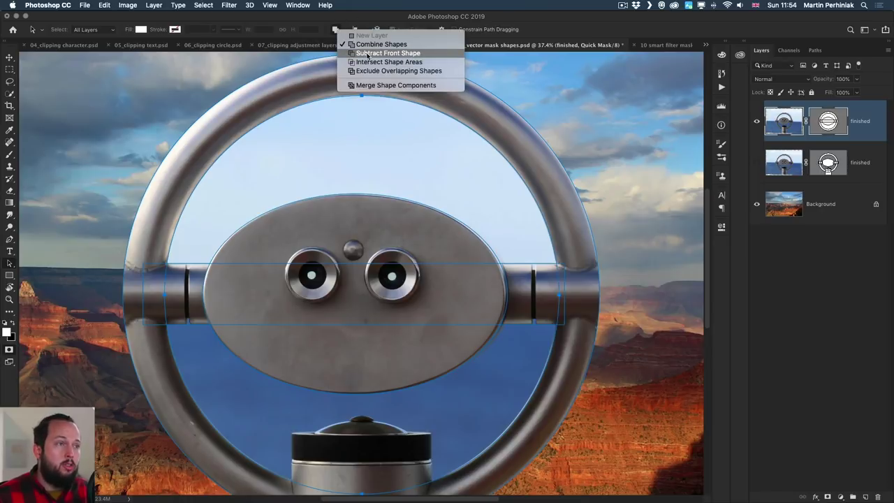
pyautogui.click(367, 54)
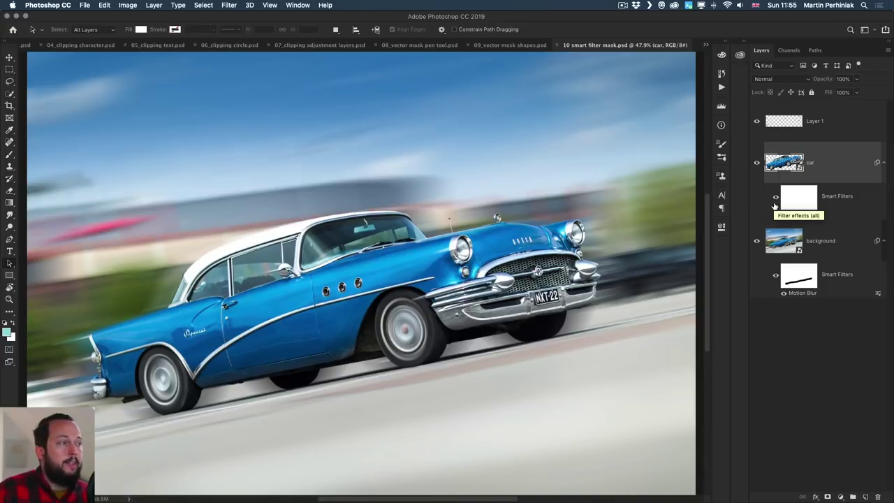
# Turn off the smart filters on the car and background layers and hide Layer 1
pyautogui.click(798, 199)
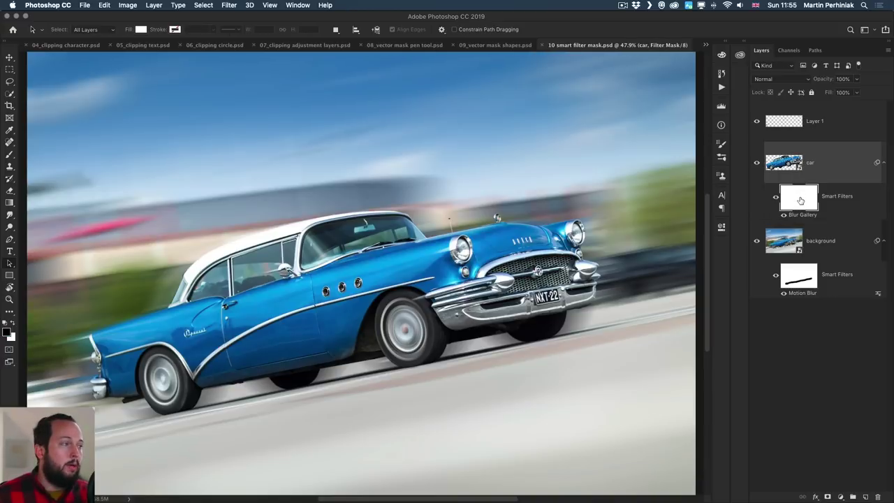
pyautogui.click(796, 241)
pyautogui.click(775, 275)
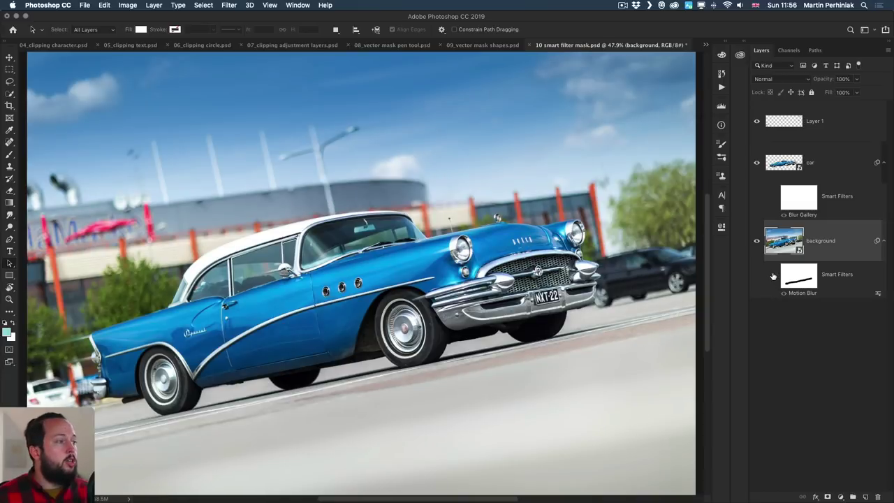
pyautogui.moveTo(756, 162); pyautogui.dragTo(757, 99)
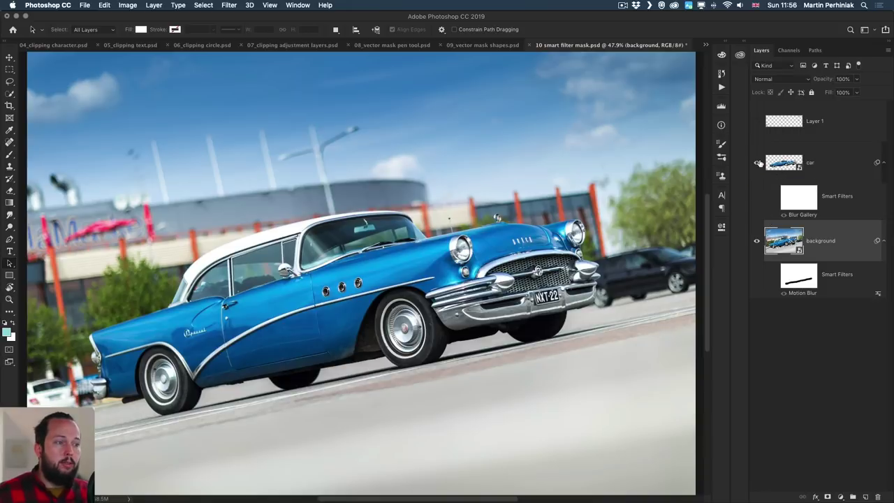
# Isolate the car layer, open its smart object to examine the vector mask around the car, and close it again
pyautogui.keyDown('alt'); pyautogui.click(758, 162); pyautogui.keyUp('alt')
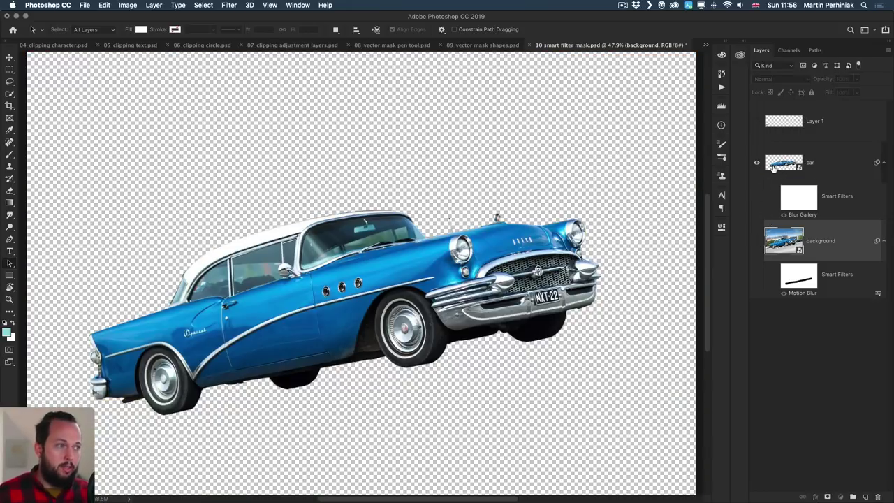
pyautogui.doubleClick(774, 168)
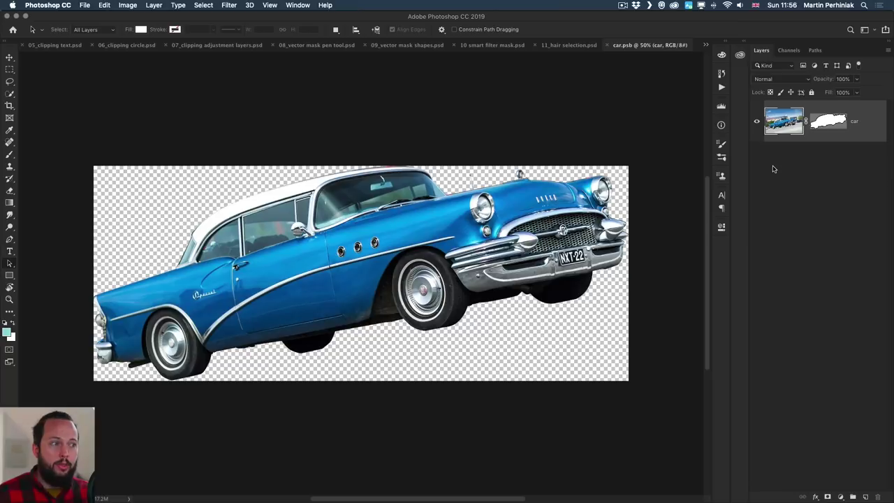
pyautogui.click(825, 122)
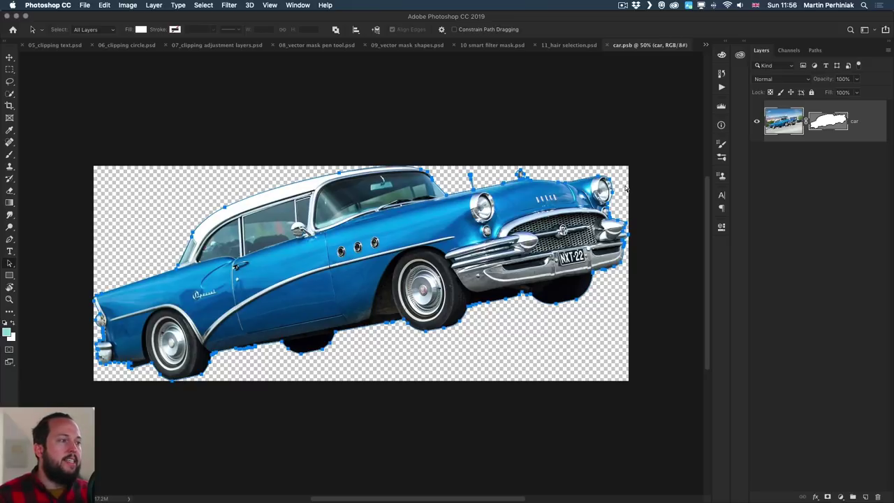
pyautogui.press('super+s')
pyautogui.press('super+w')
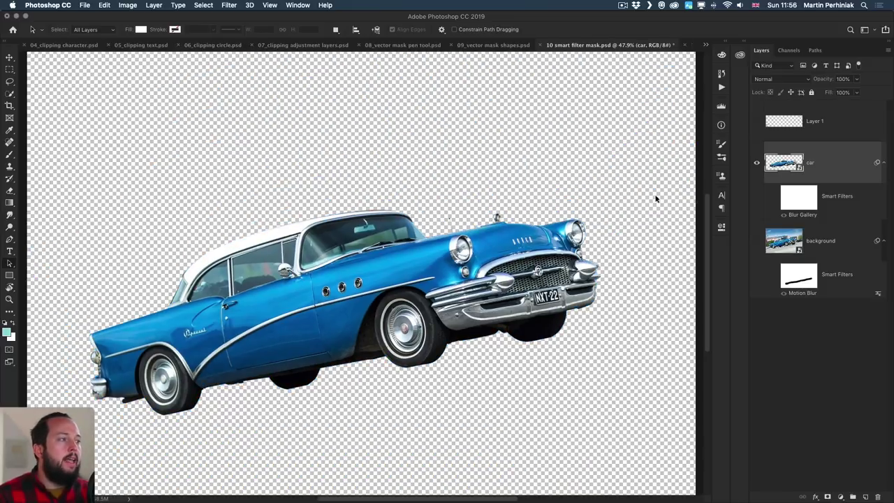
# Show the background layer again and turn its smart filters back on
pyautogui.click(757, 241)
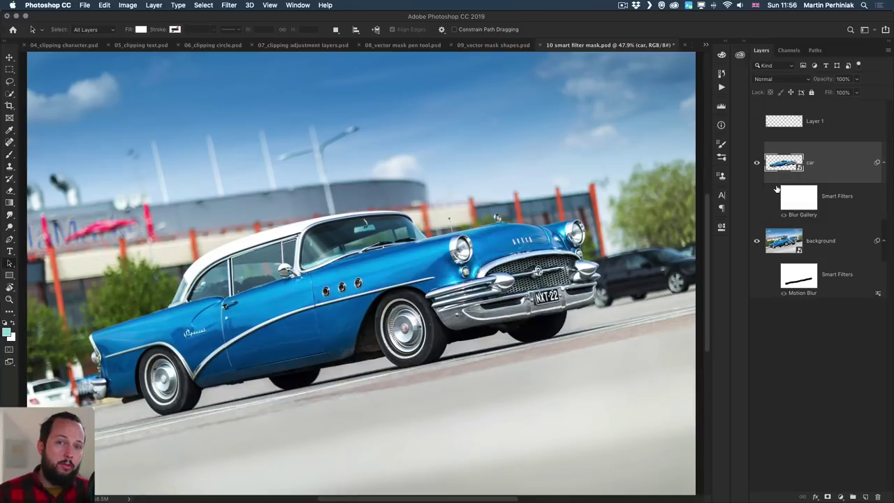
pyautogui.click(777, 247)
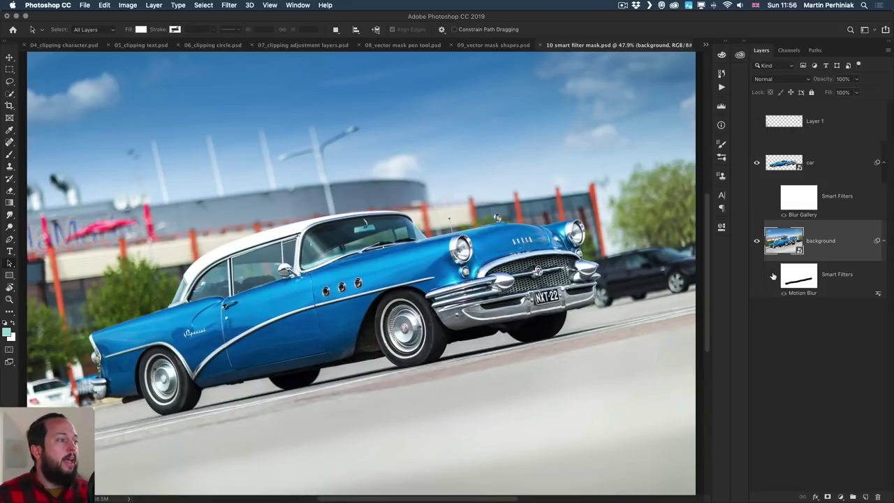
pyautogui.click(775, 276)
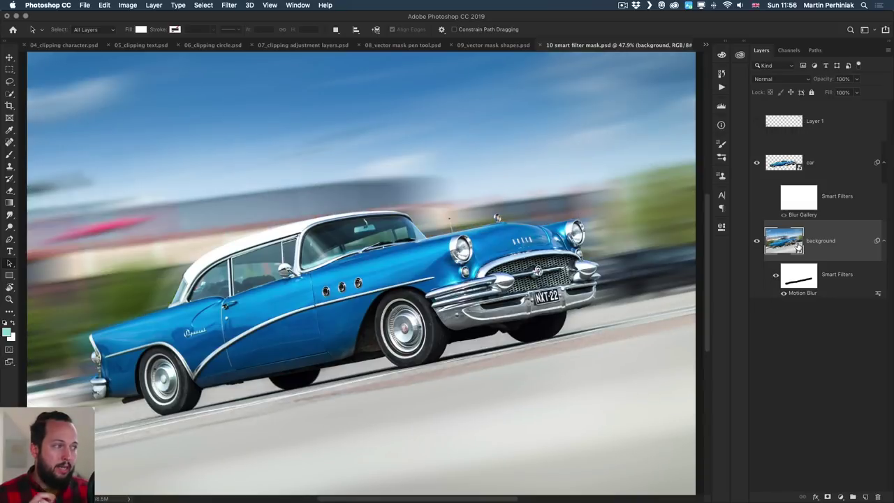
# Compare the road beneath the car with the background layer's filter mask disabled and enabled
pyautogui.click(800, 280)
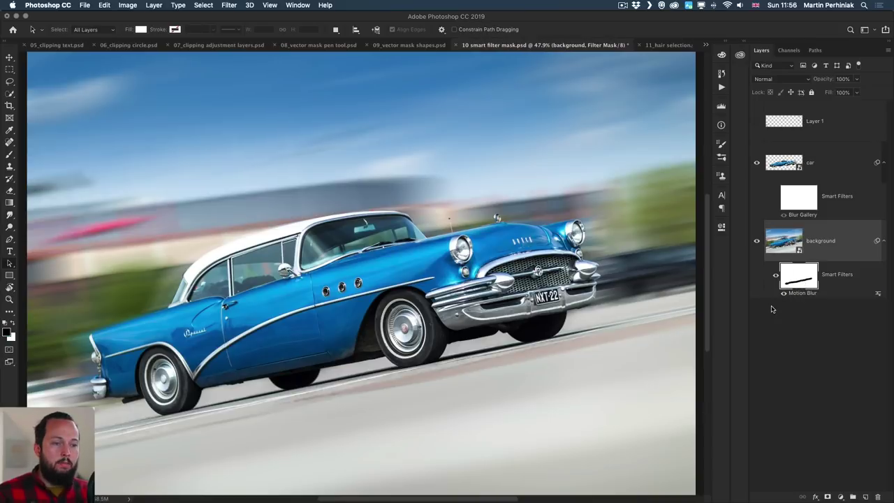
pyautogui.press('z')
pyautogui.moveTo(338, 404); pyautogui.dragTo(360, 357)
pyautogui.press('a')
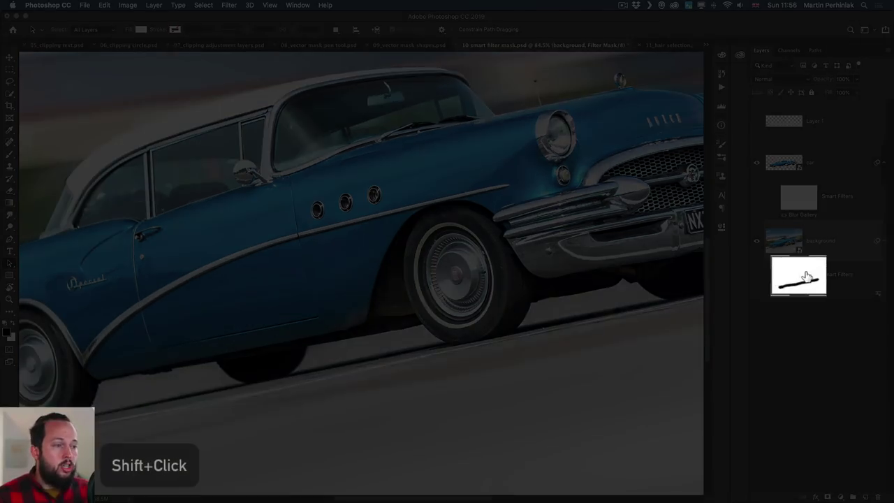
pyautogui.keyDown('shift'); pyautogui.click(803, 279); pyautogui.keyUp('shift')
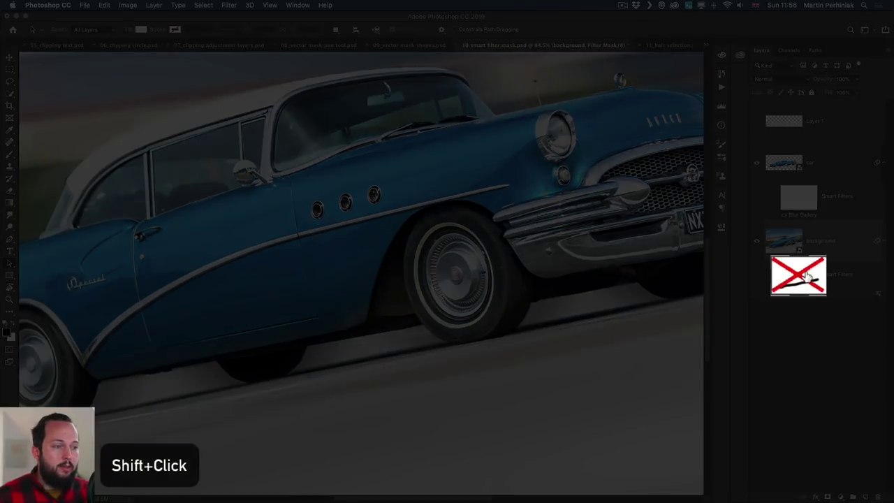
pyautogui.hscroll(-5, 447, 405)
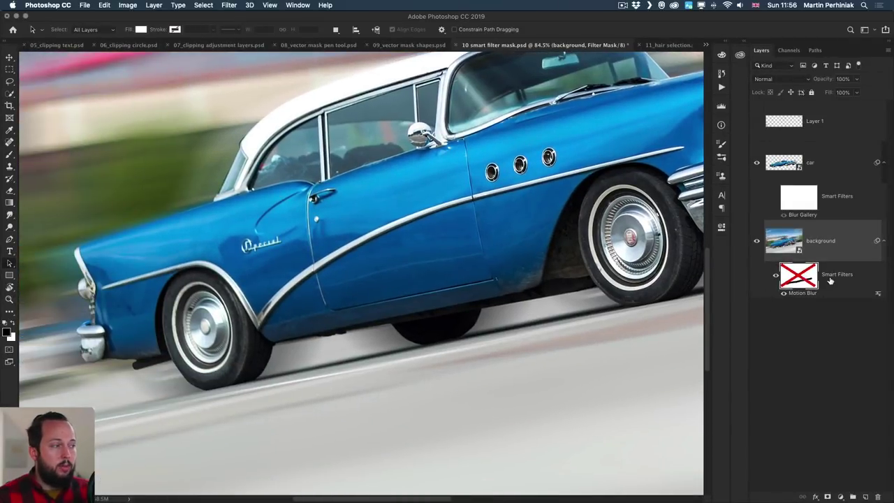
pyautogui.keyDown('shift'); pyautogui.click(798, 277); pyautogui.keyUp('shift')
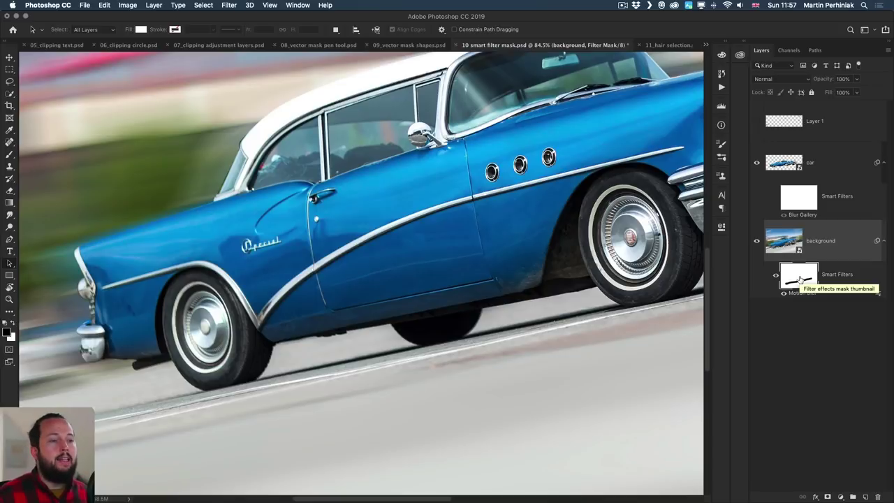
pyautogui.rightClick(801, 279)
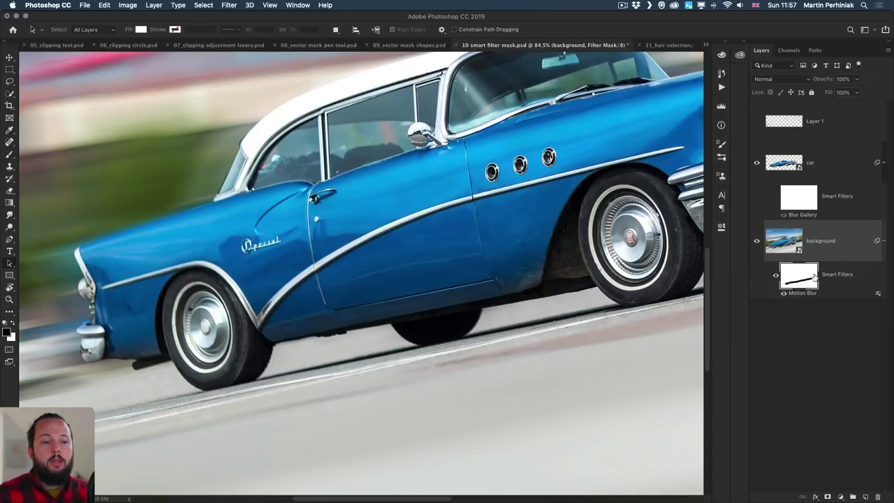
pyautogui.hscroll(-5, 385, 258)
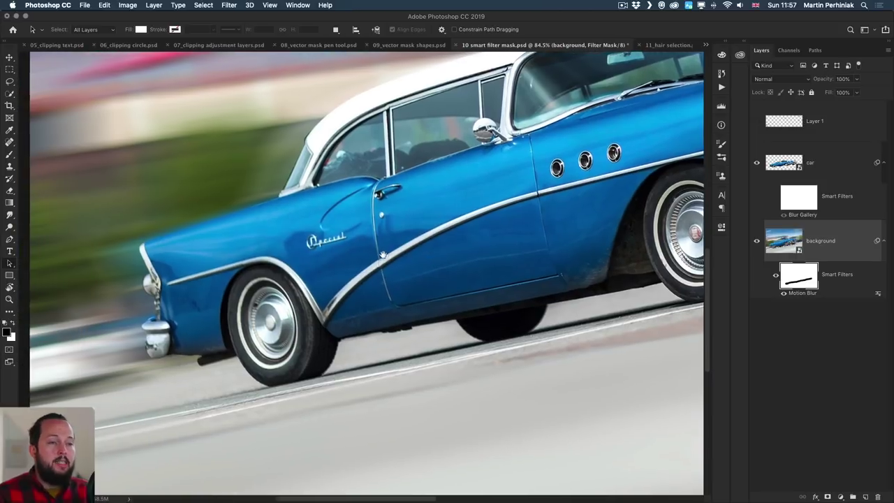
# Paint black on the background's filter mask over the trees and white car behind the blue car's rear
pyautogui.press('b')
pyautogui.moveTo(144, 189); pyautogui.dragTo(217, 183)
pyautogui.hscroll(-8, 246, 233)
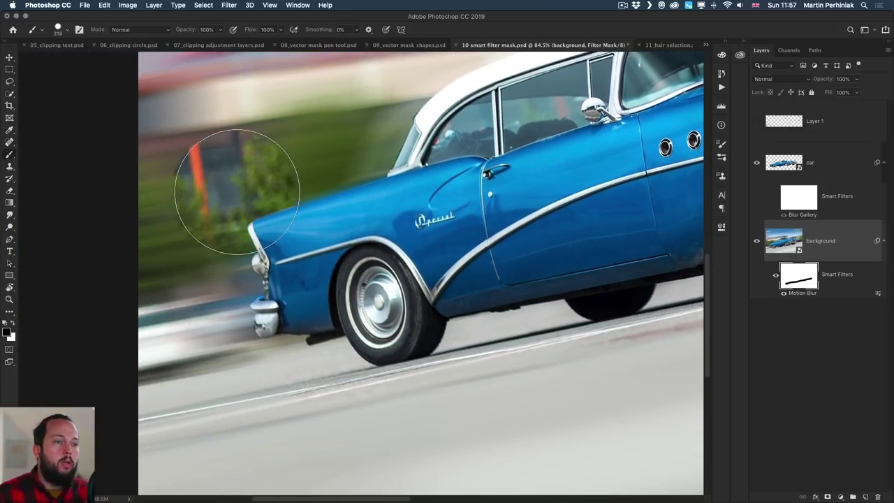
pyautogui.moveTo(213, 243); pyautogui.dragTo(238, 294)
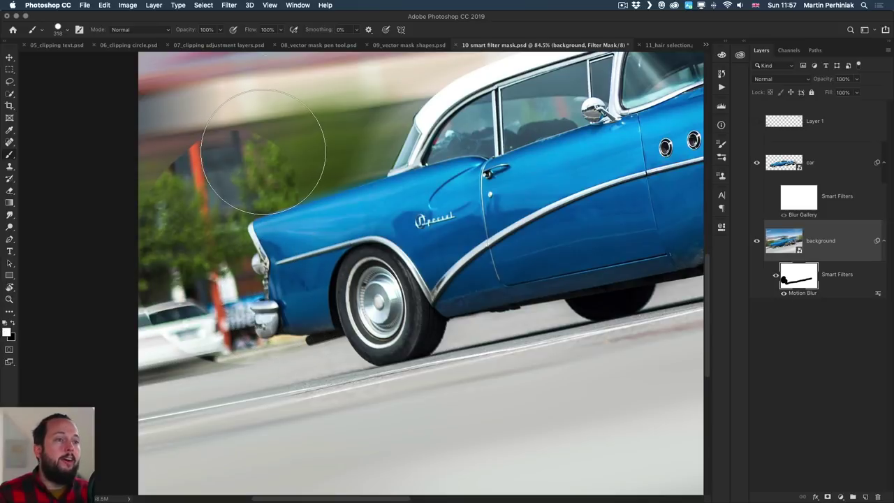
# Paint white on the background's filter mask around the car's rear to bring the motion blur back there
pyautogui.moveTo(269, 159)
pyautogui.mouseDown()
pyautogui.moveTo(179, 179)
pyautogui.moveTo(169, 249)
pyautogui.moveTo(219, 300)
pyautogui.moveTo(188, 336)
pyautogui.moveTo(300, 311)
pyautogui.moveTo(404, 333)
pyautogui.moveTo(433, 328)
pyautogui.mouseUp()
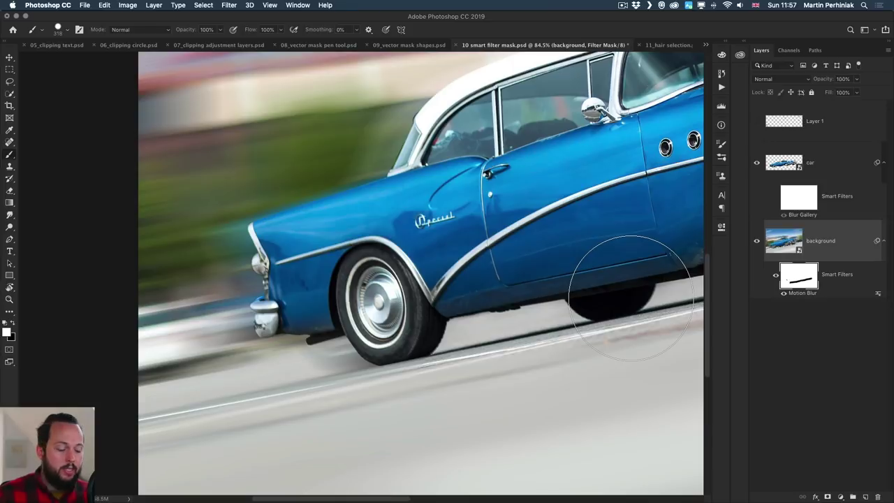
pyautogui.press('super+0')
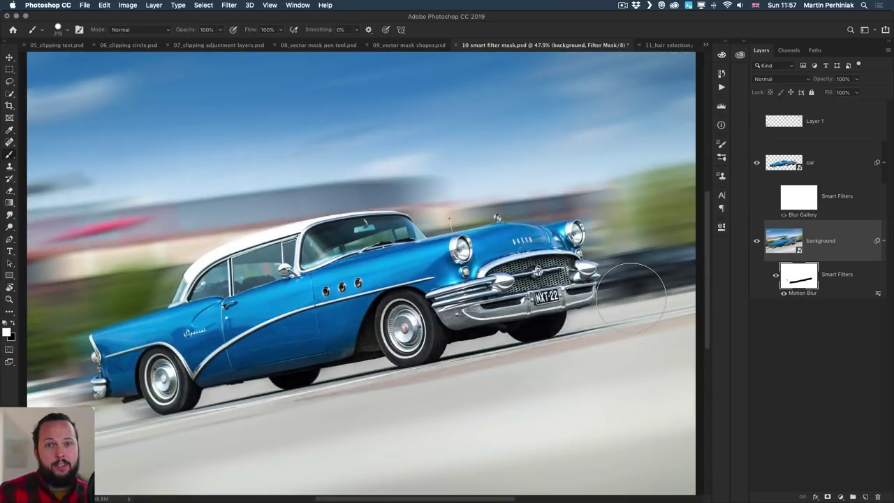
pyautogui.press('v')
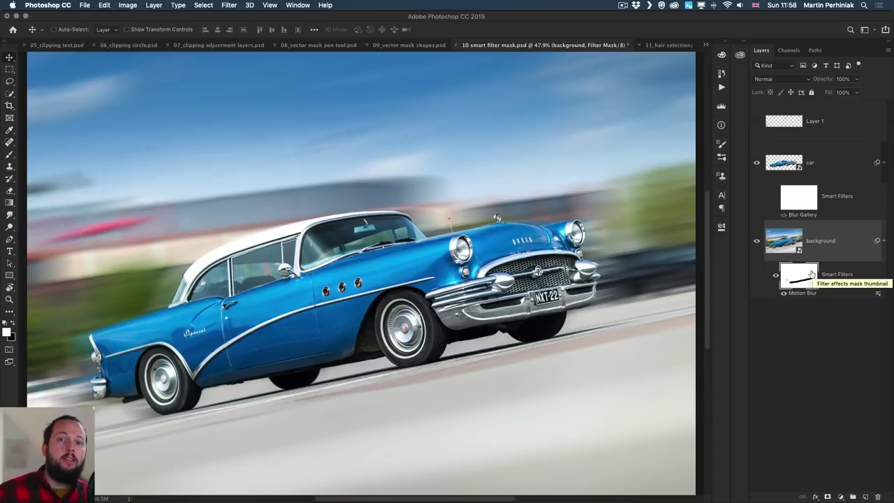
# Add a layer mask and a vector mask to the background layer alongside its filter mask
pyautogui.doubleClick(811, 274)
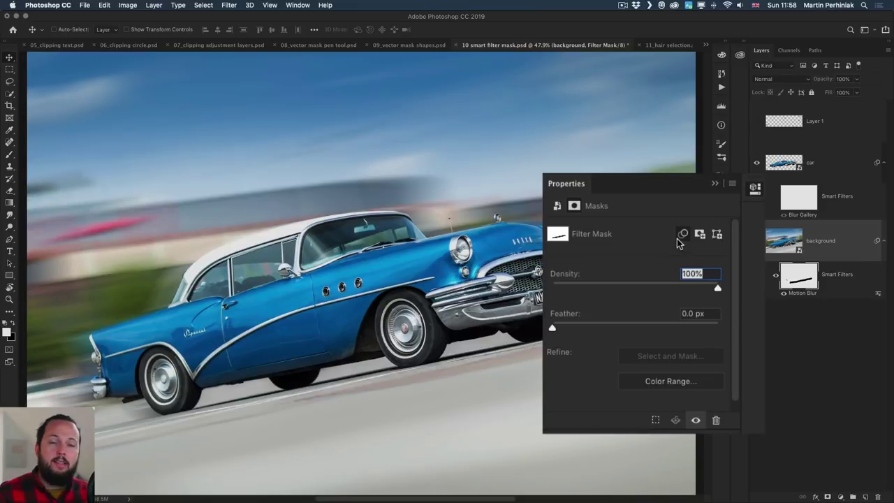
pyautogui.click(683, 236)
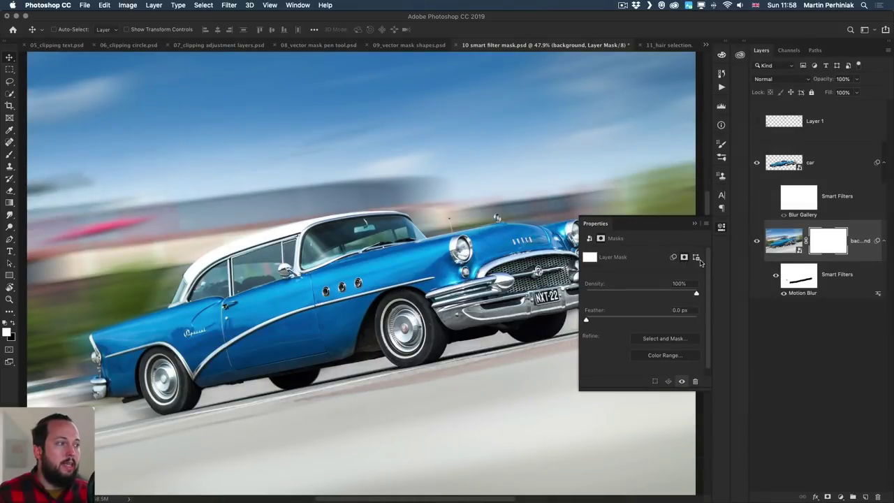
pyautogui.click(696, 257)
pyautogui.moveTo(748, 234); pyautogui.dragTo(729, 240)
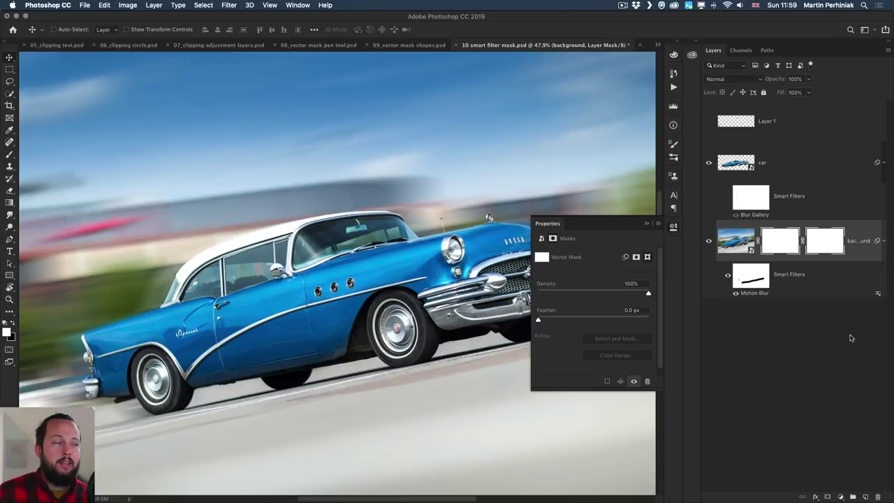
# Group the background layer and add a layer mask to the group
pyautogui.press('super')
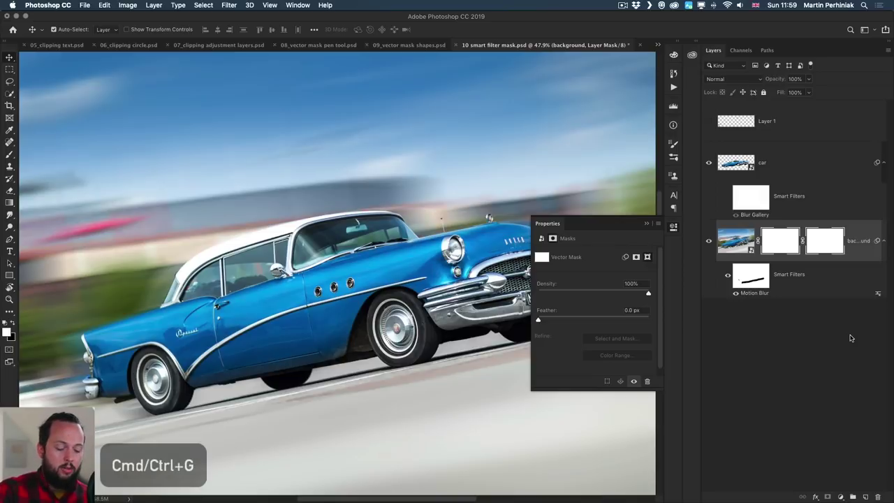
pyautogui.press('super+g')
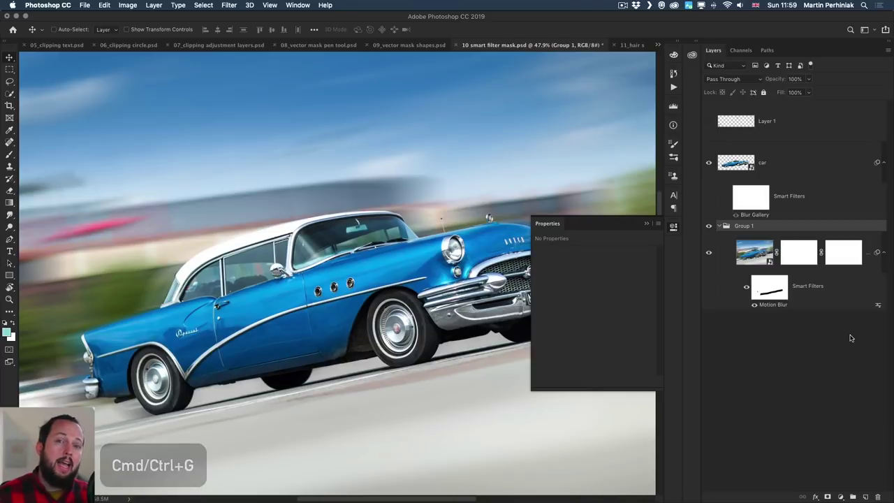
pyautogui.click(828, 496)
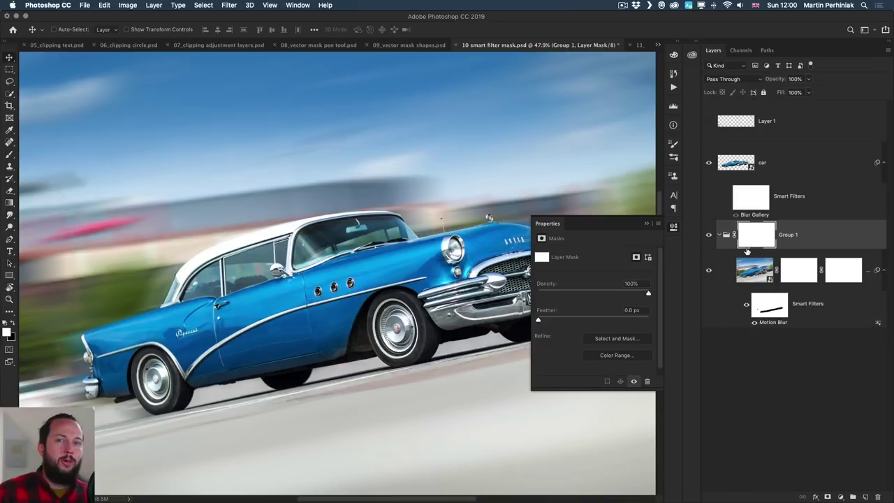
# Switch to 11_hair selection.psd and examine the BODY layer's masked edges with the HAIR layer temporarily hidden
pyautogui.click(640, 46)
pyautogui.click(673, 227)
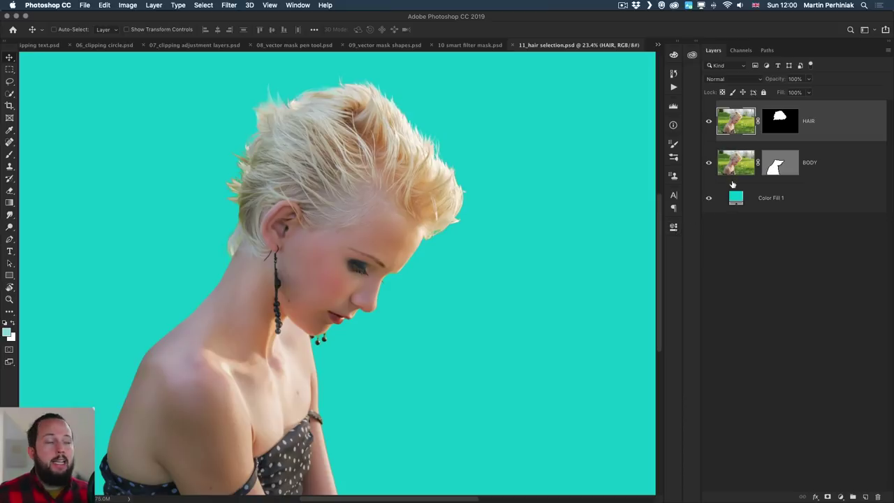
pyautogui.click(708, 120)
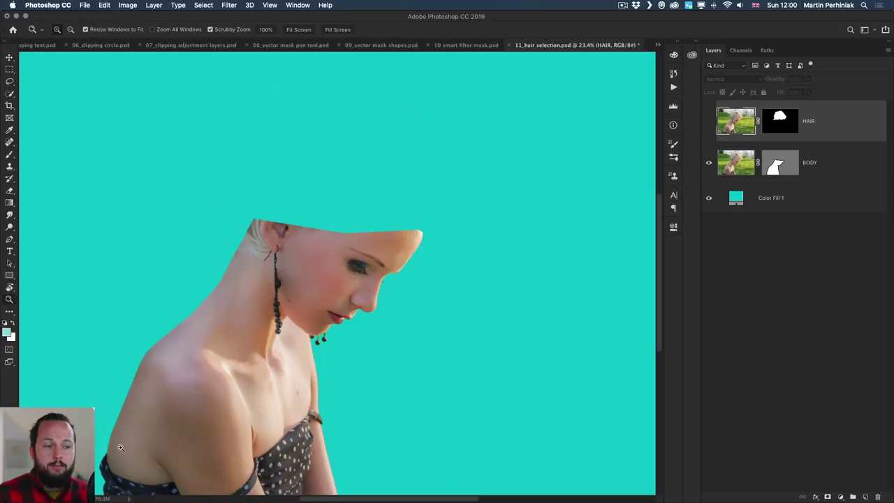
pyautogui.scroll(3, 199, 426)
pyautogui.moveTo(124, 435); pyautogui.dragTo(194, 358)
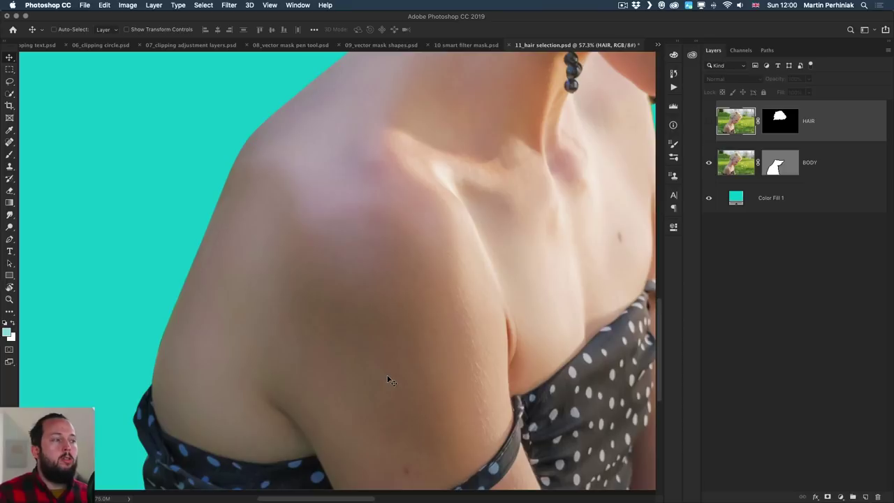
pyautogui.scroll(5, 390, 381)
pyautogui.hscroll(5, 390, 381)
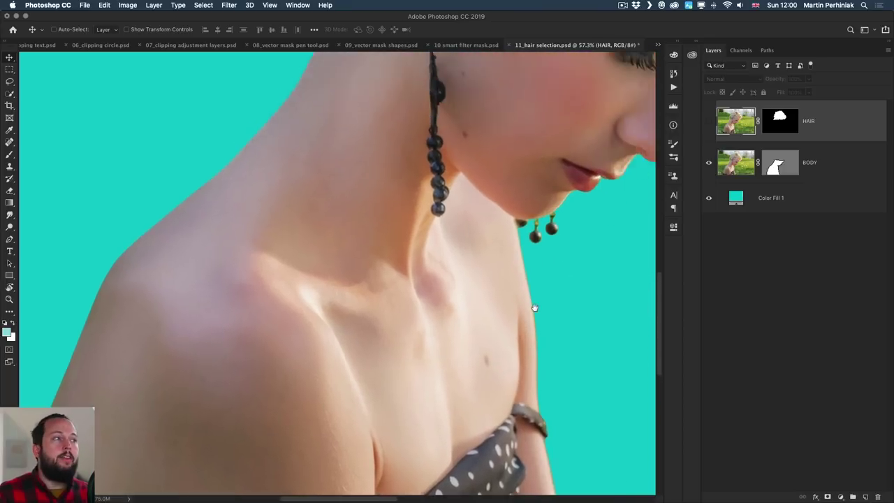
pyautogui.scroll(5, 534, 308)
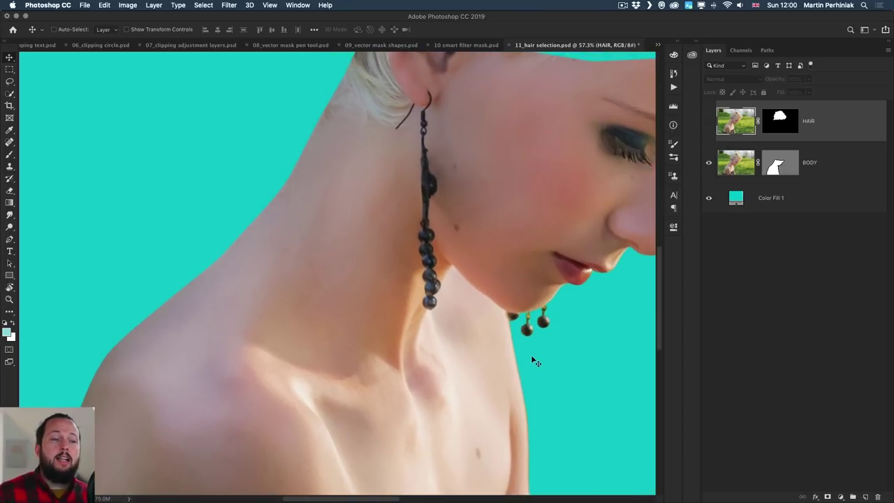
pyautogui.scroll(-5, 377, 361)
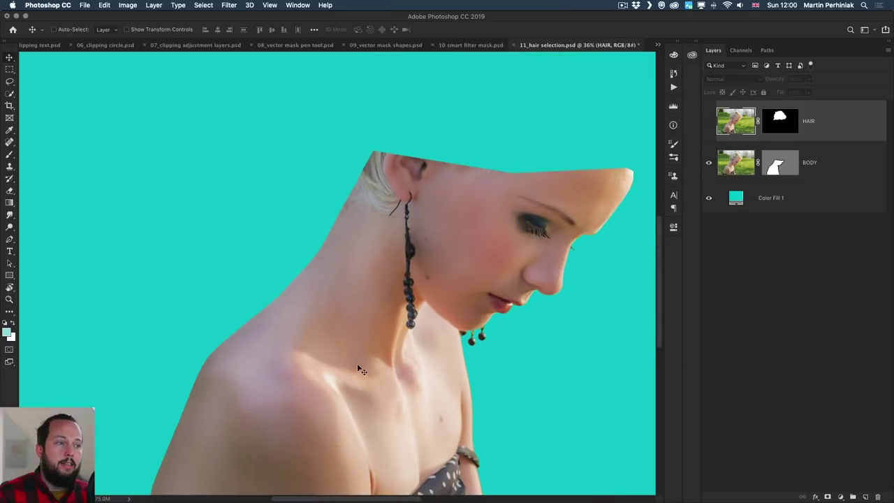
pyautogui.click(709, 121)
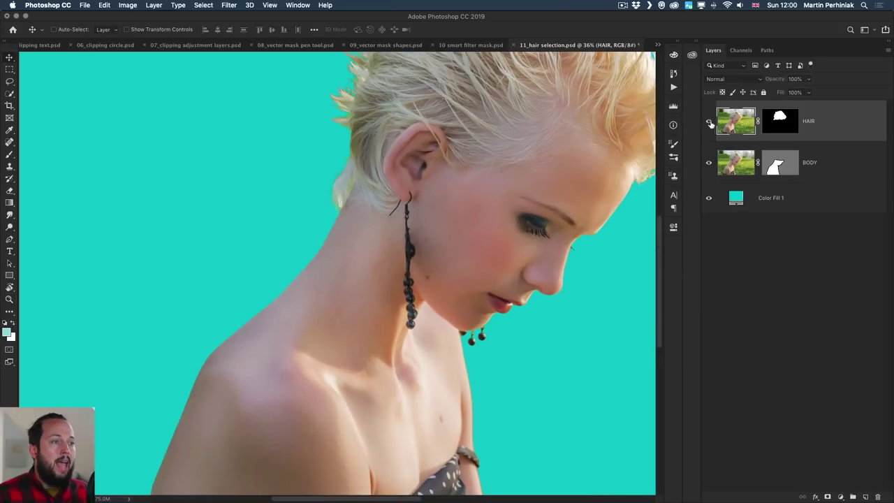
# Examine the HAIR layer's mask on its own around the hair edges, and return to the normal image view
pyautogui.moveTo(466, 196); pyautogui.dragTo(374, 283)
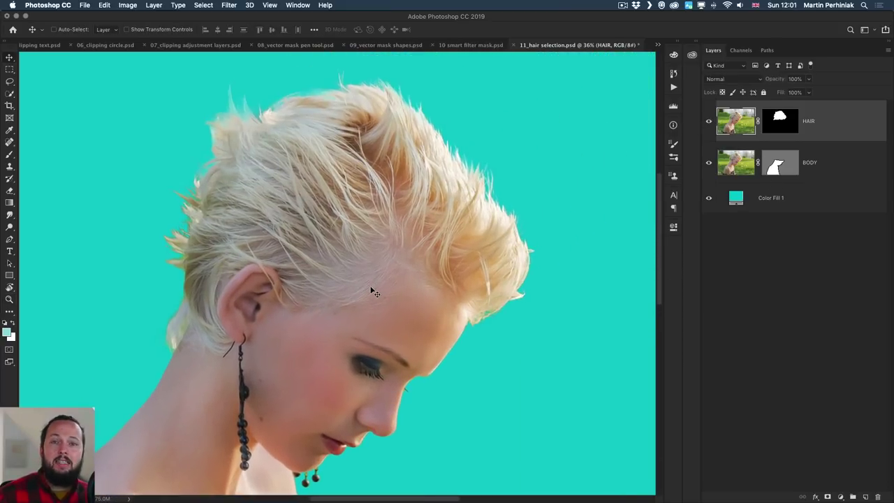
pyautogui.keyDown('alt'); pyautogui.click(782, 120); pyautogui.keyUp('alt')
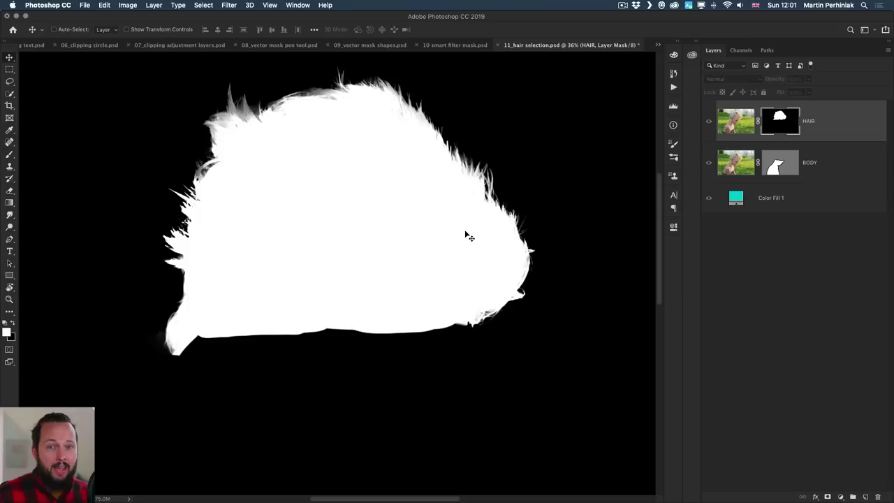
pyautogui.keyDown('alt'); pyautogui.click(784, 123); pyautogui.keyUp('alt')
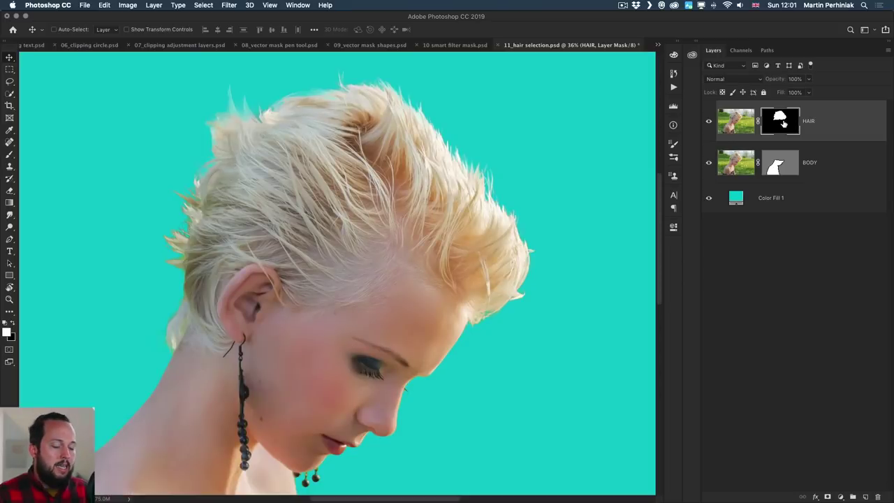
# Compare what the BODY and HAIR layers each contribute to the cutout by temporarily hiding one after the other
pyautogui.press('super+0')
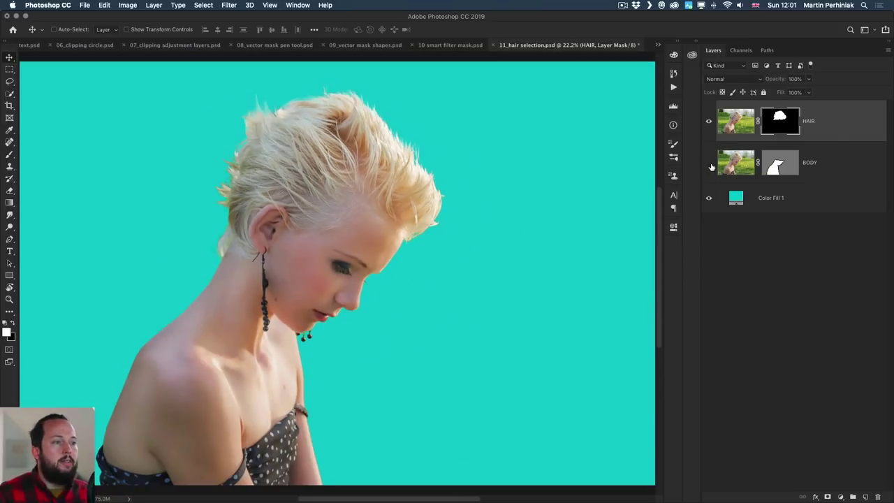
pyautogui.click(711, 165)
pyautogui.click(711, 165)
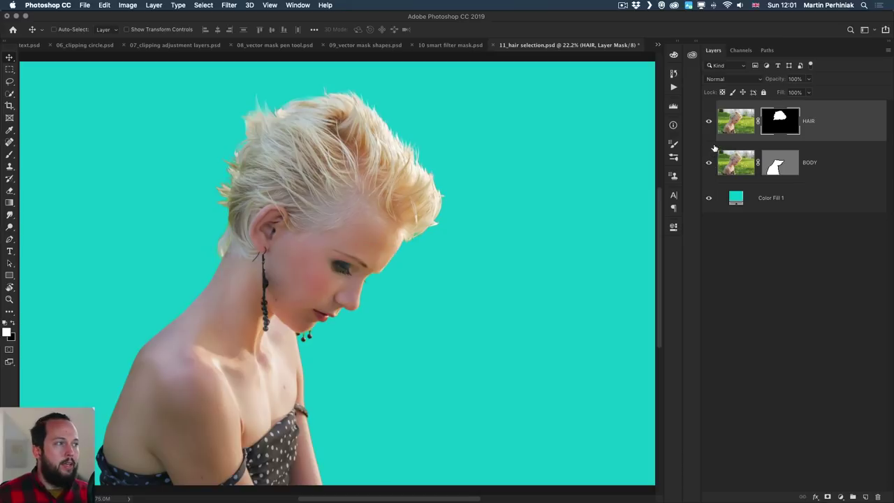
pyautogui.click(709, 123)
pyautogui.click(709, 123)
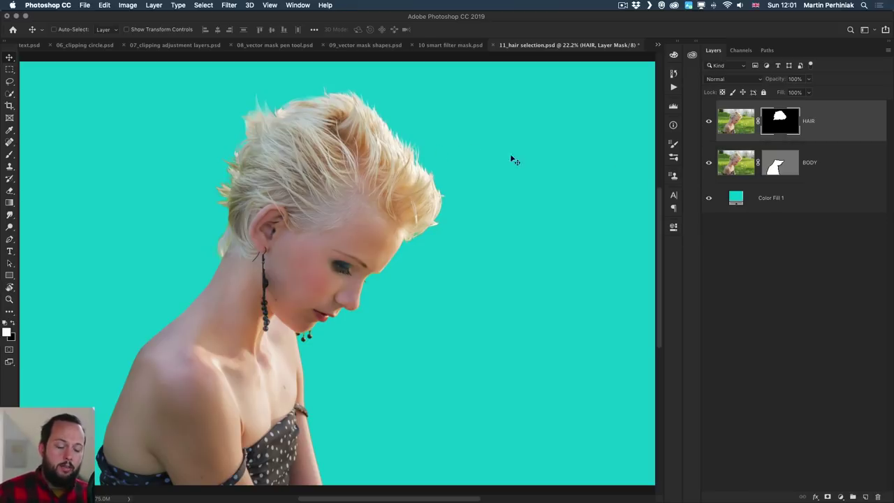
# Check the HAIR layer's mask in isolation against the full composition, and select the BODY layer's image
pyautogui.keyDown('alt'); pyautogui.click(778, 120); pyautogui.keyUp('alt')
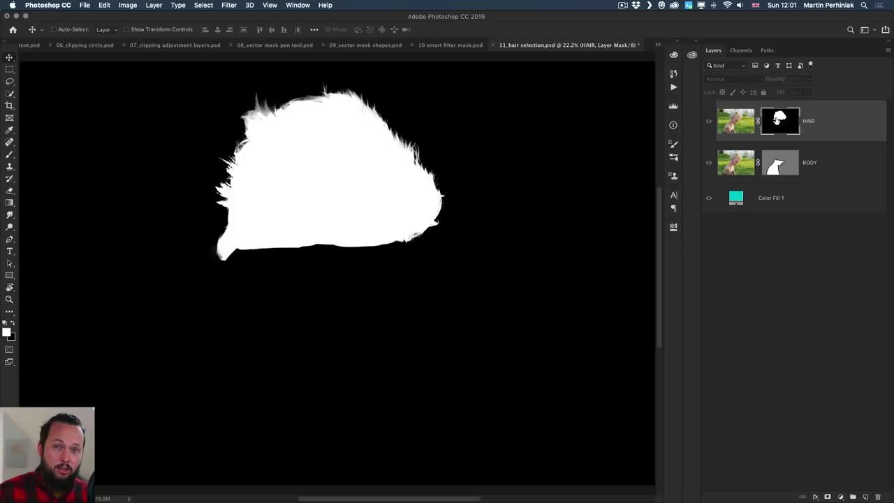
pyautogui.keyDown('alt'); pyautogui.click(778, 120); pyautogui.keyUp('alt')
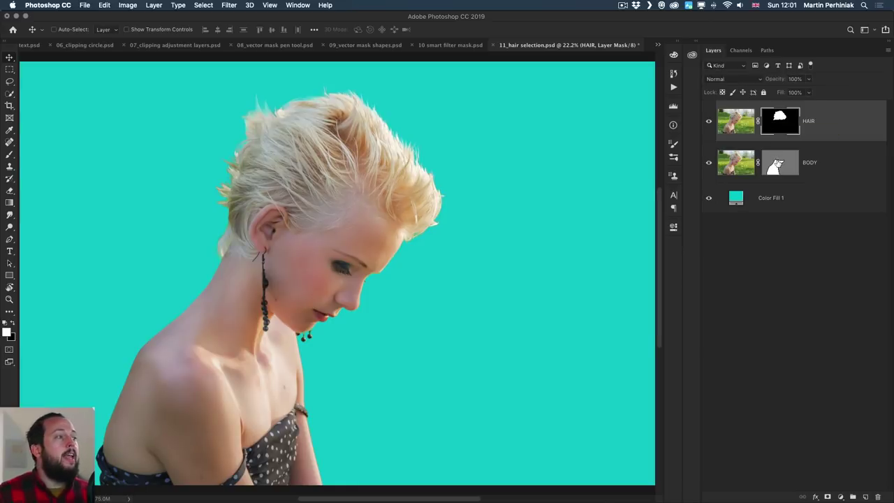
pyautogui.click(736, 162)
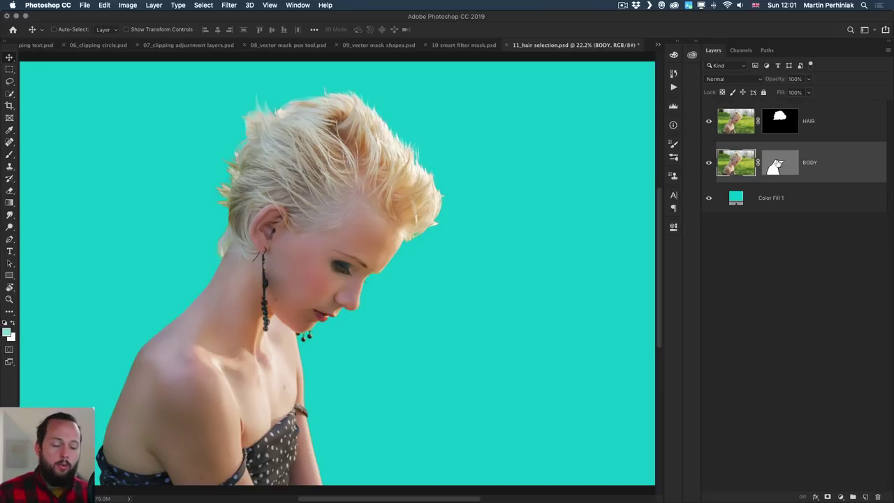